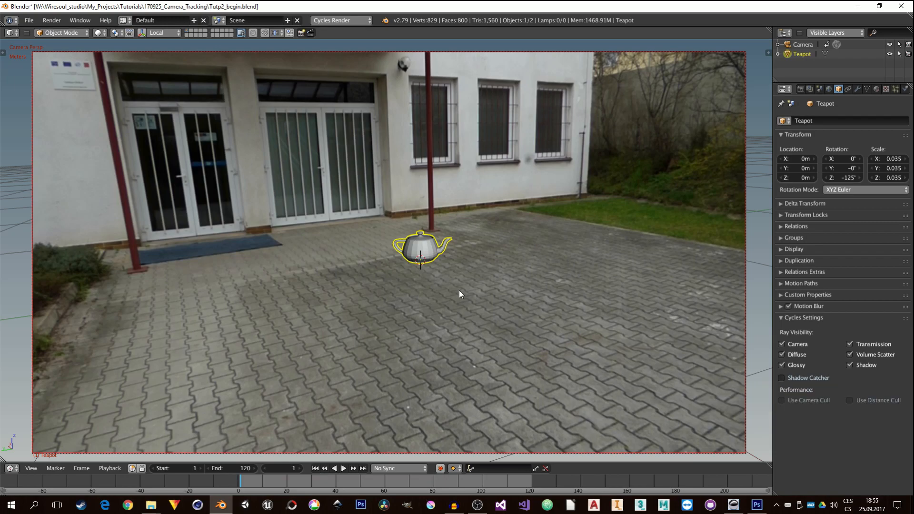
Step: Play the tracked camera animation to examine how the teapot sits on the courtyard paving
key("alt+a")
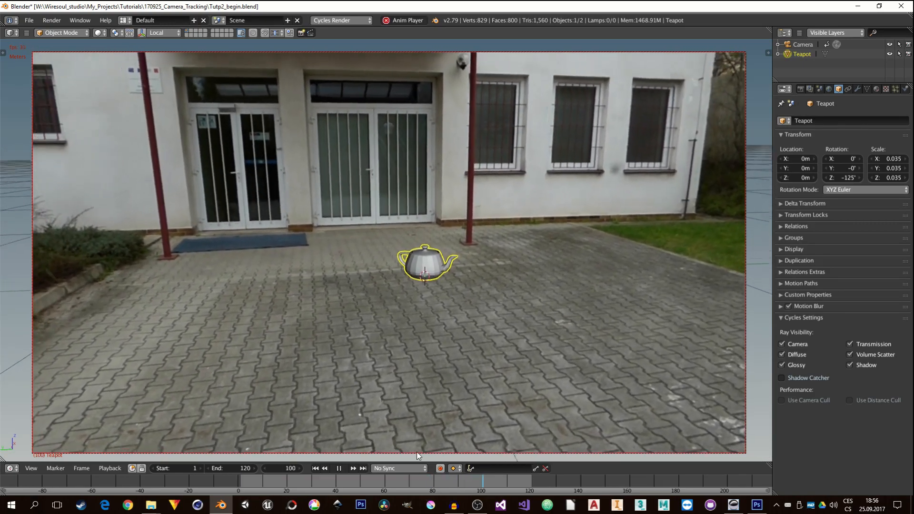
left_click(416, 452)
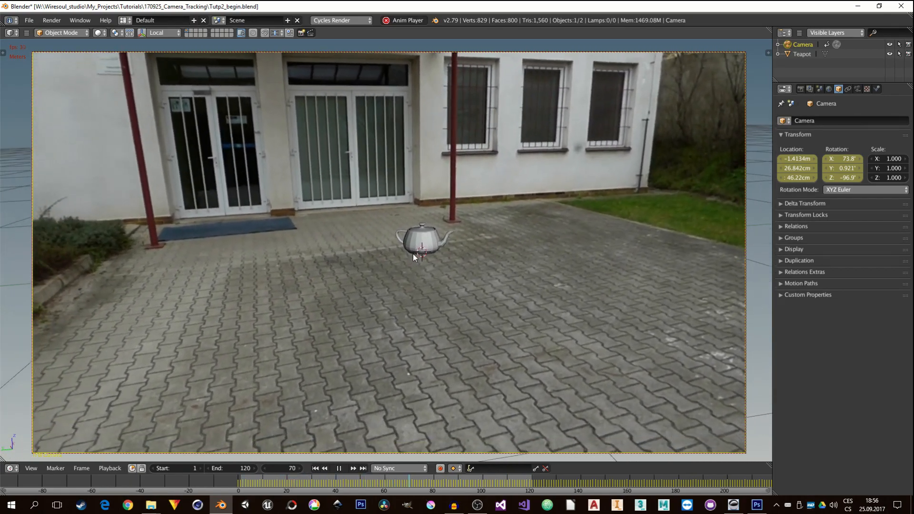
left_click(415, 252)
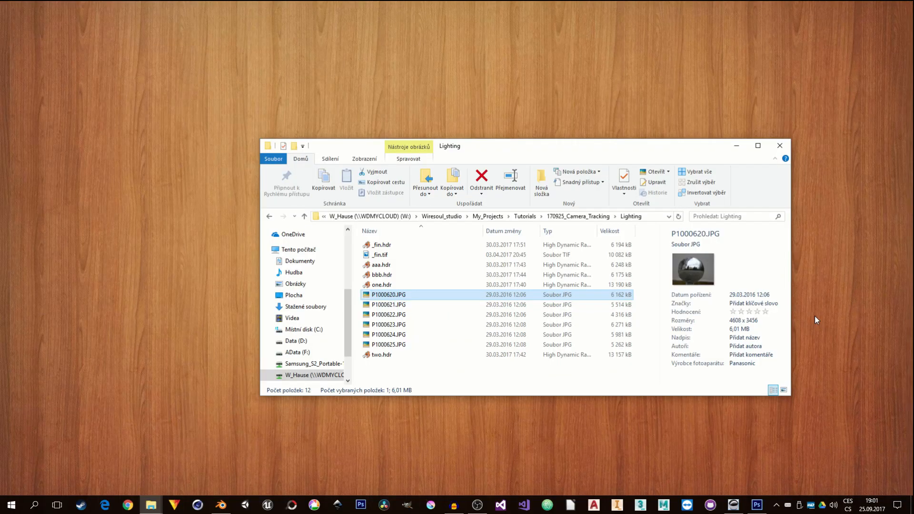
Step: Browse the mirror-ball exposure photos P1000620 to P1000625 in the Lighting folder, then close the viewer
double_click(451, 315)
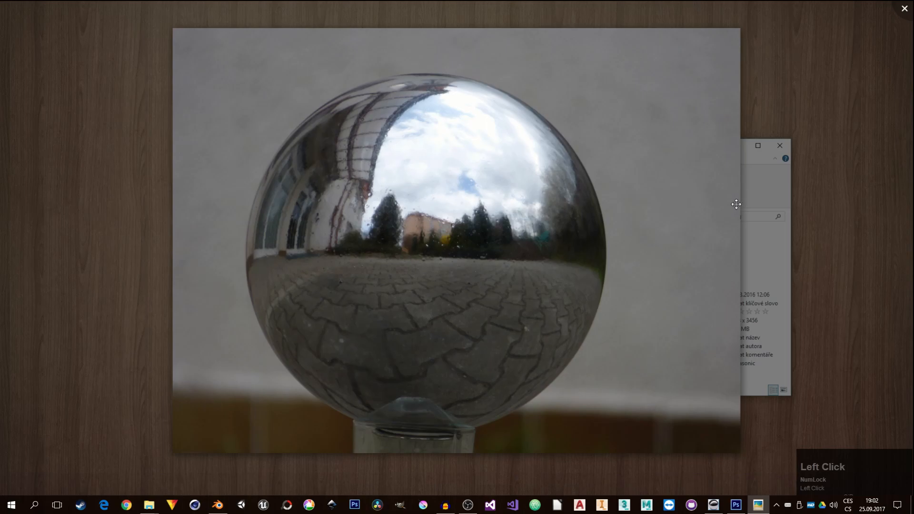
key("Right")
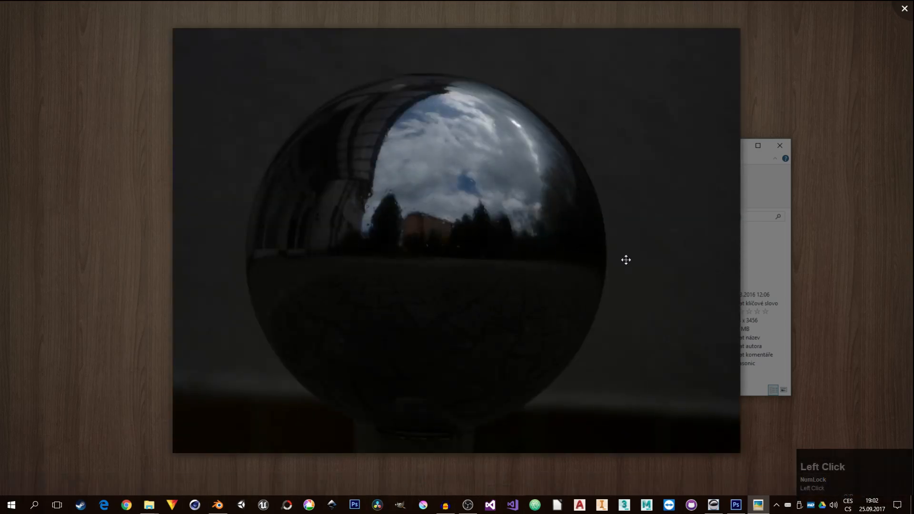
key("Right")
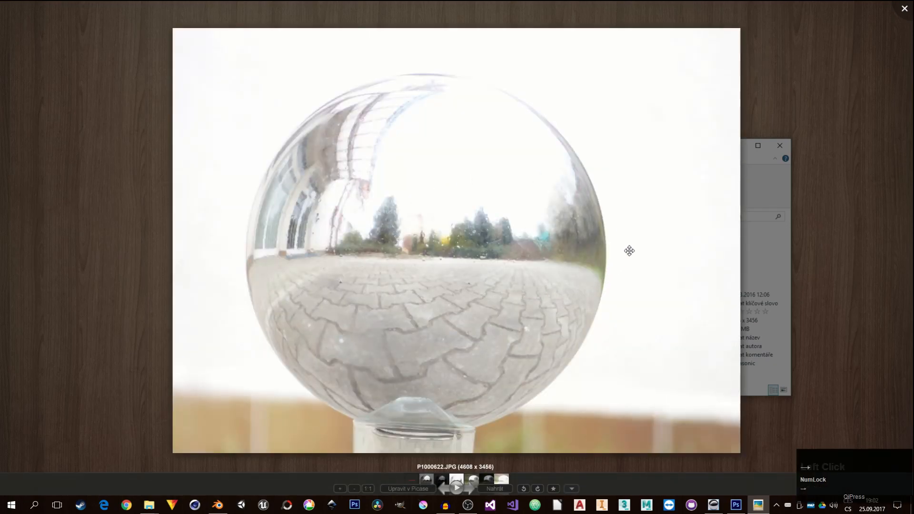
left_click(654, 234)
key("Right")
key("Right")
key("Right")
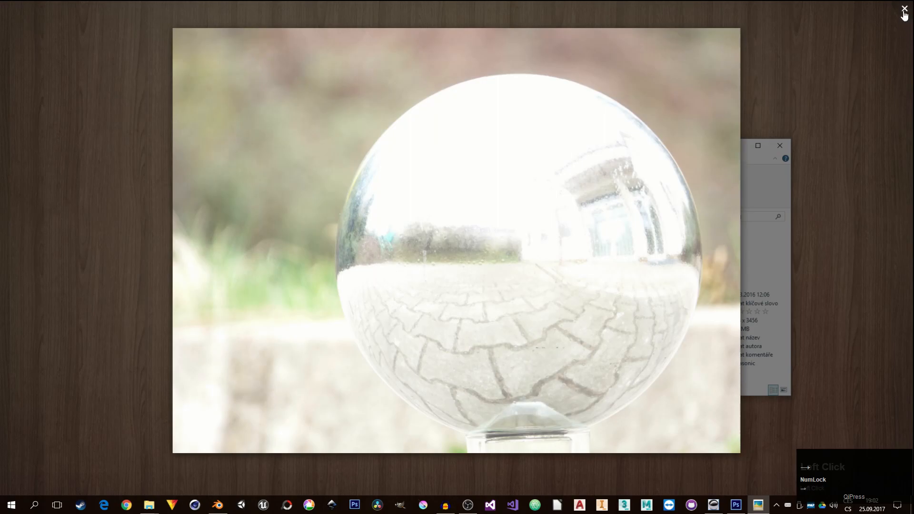
left_click(904, 11)
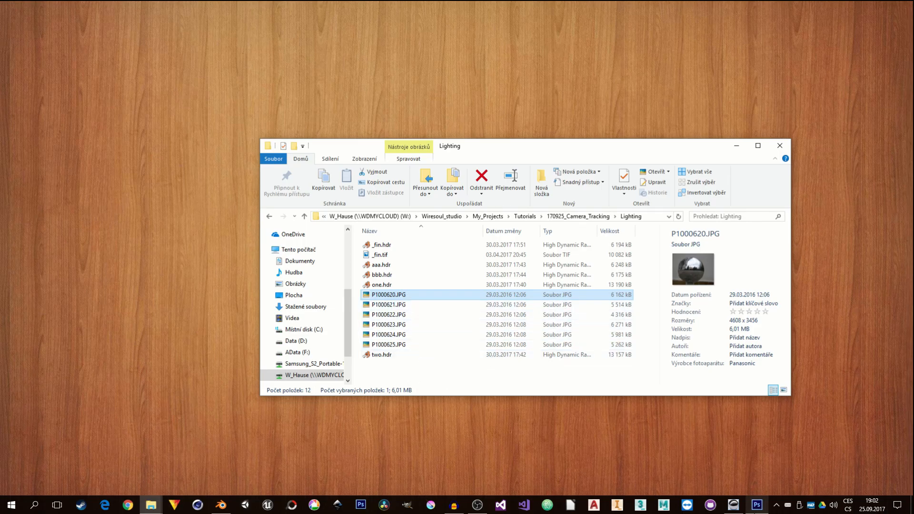
Step: Switch to Photoshop and load P1000620.JPG, P1000621.JPG and P1000622.JPG into Merge to HDR Pro without automatic alignment
left_click(757, 505)
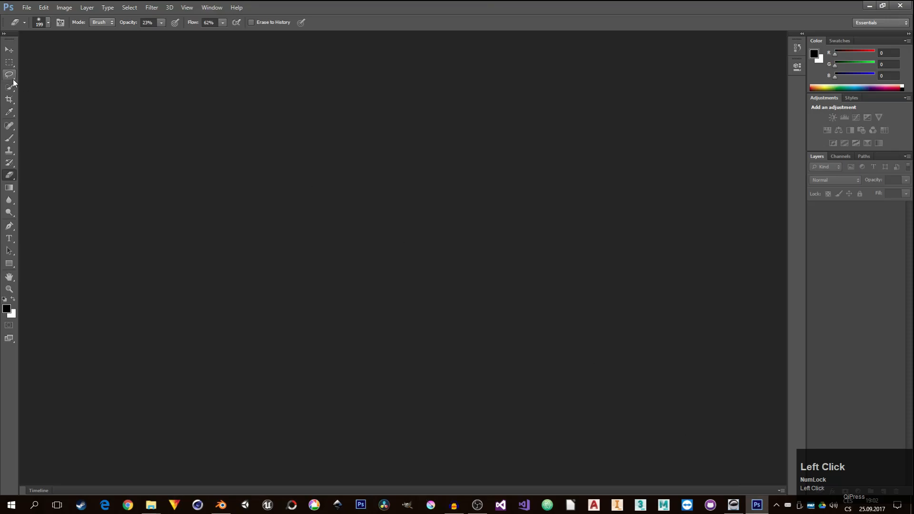
left_click(26, 7)
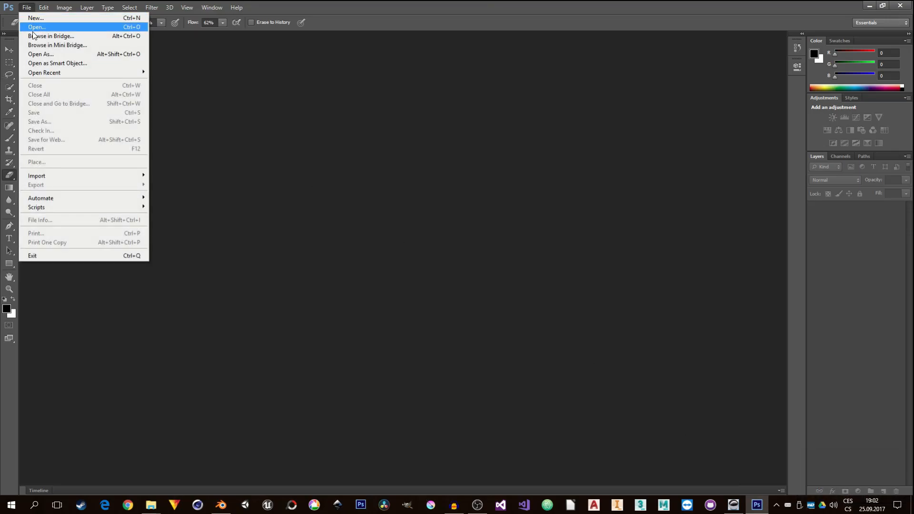
mouse_move(66, 208)
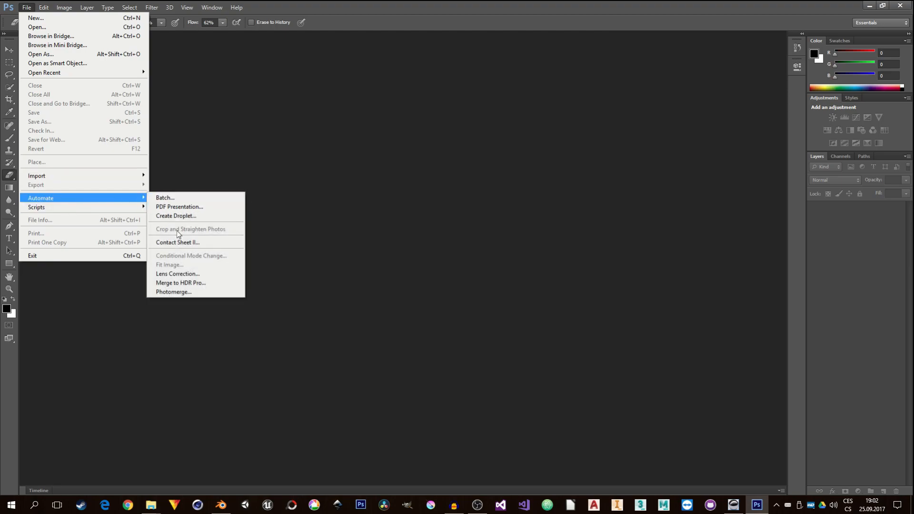
left_click(200, 283)
left_click(486, 244)
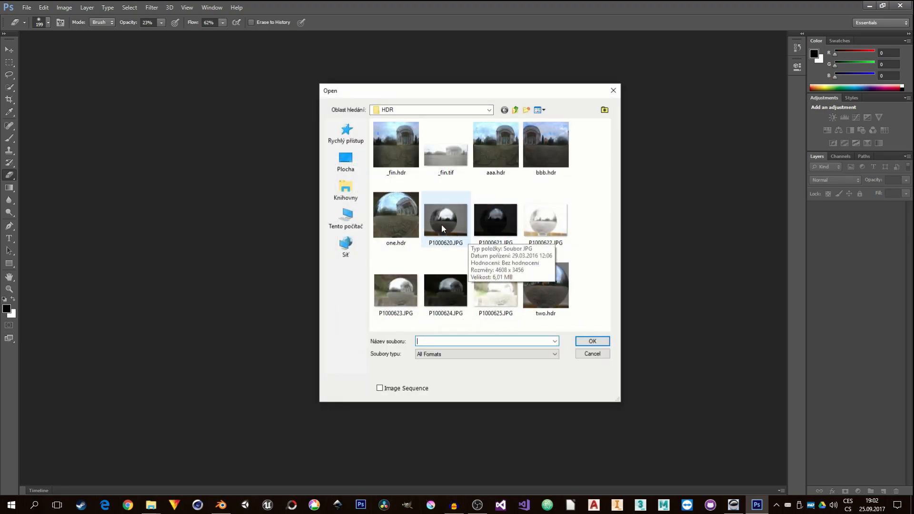
left_click(442, 224)
left_click(495, 225, "ctrl")
left_click(535, 226, "ctrl")
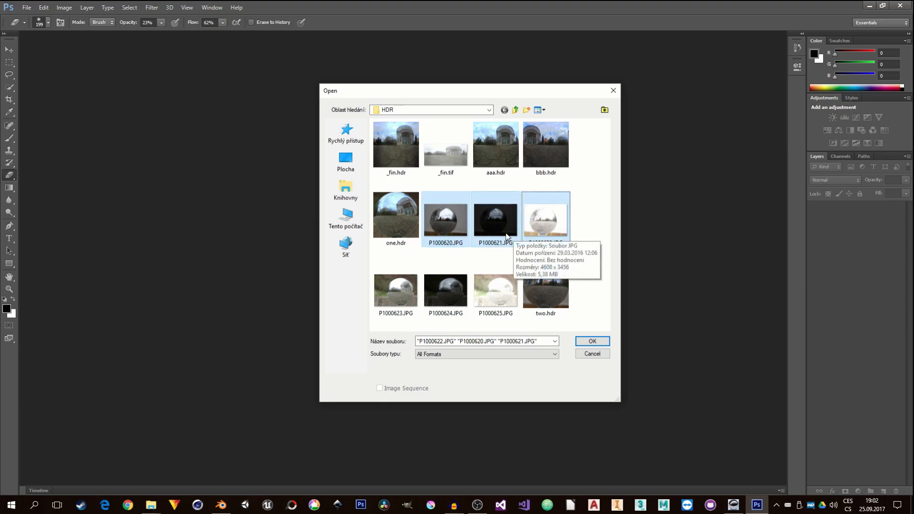
left_click(593, 342)
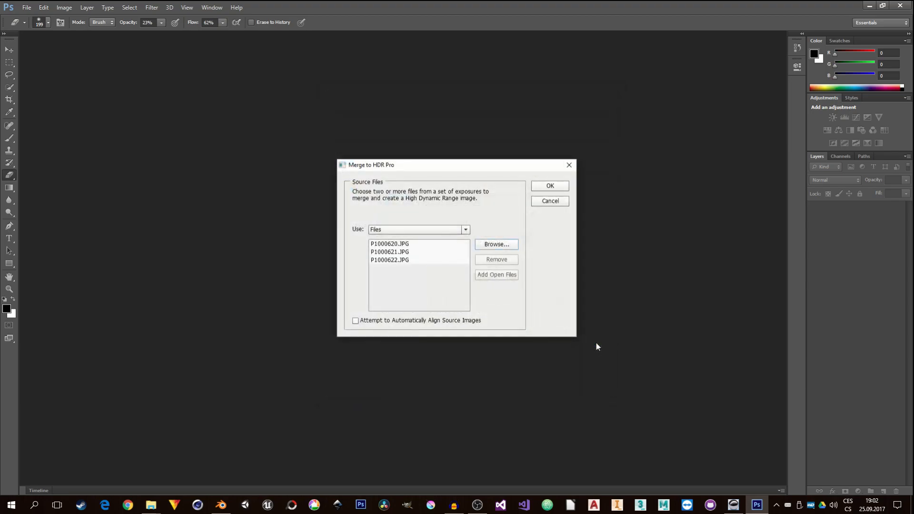
left_click(551, 187)
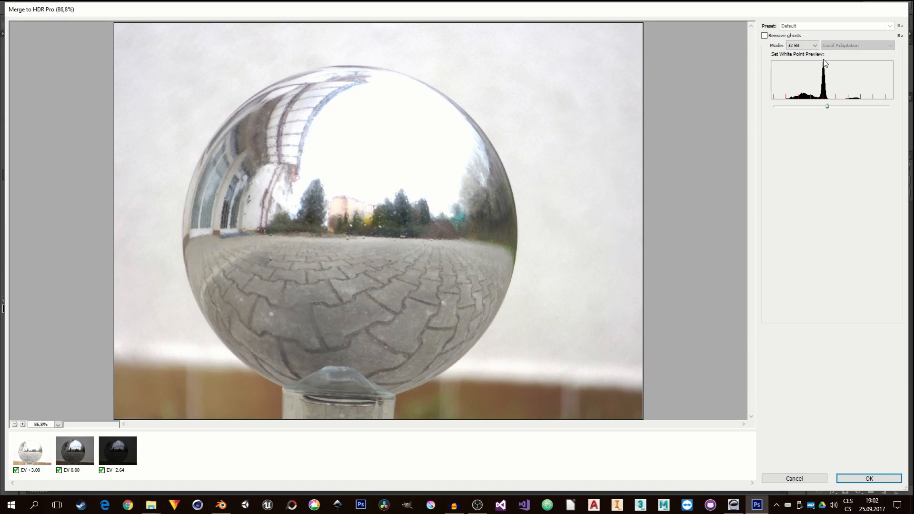
Step: Merge the three exposures into one HDR image in 32 Bit mode
left_click(808, 49)
left_click(795, 53)
left_click(856, 480)
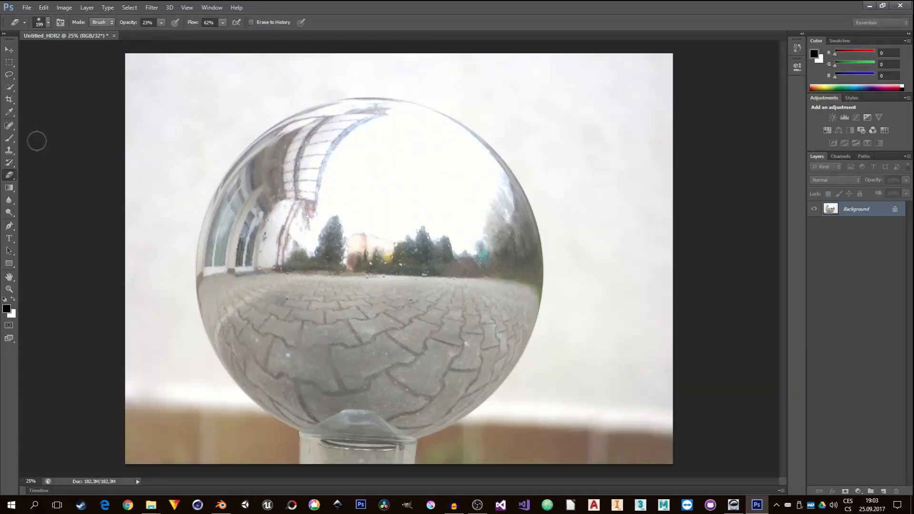
Step: Crop the merged image tightly to the outer edges of the mirror ball
left_click(9, 99)
left_click_drag(202, 101, 533, 418)
left_click_drag(562, 260, 567, 259)
left_click_drag(401, 83, 400, 87)
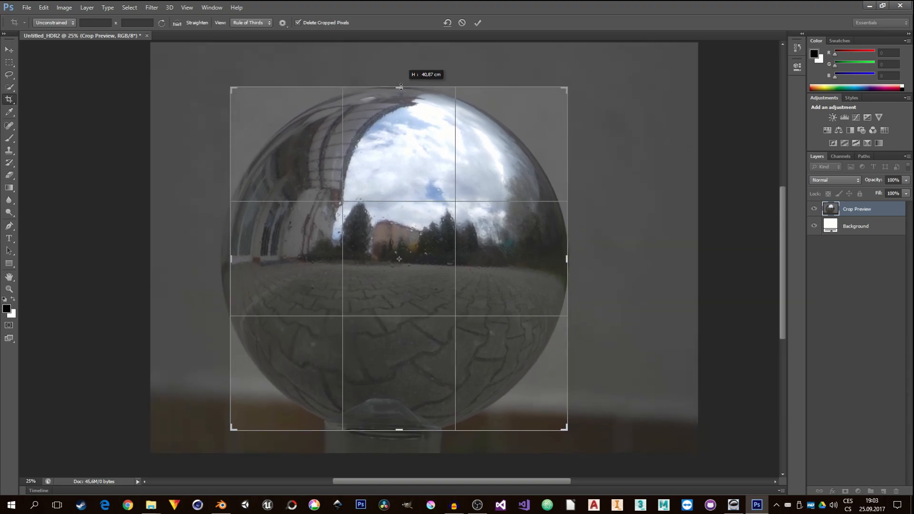
left_click_drag(231, 258, 227, 259)
left_click_drag(571, 258, 569, 259)
left_click_drag(399, 89, 399, 88)
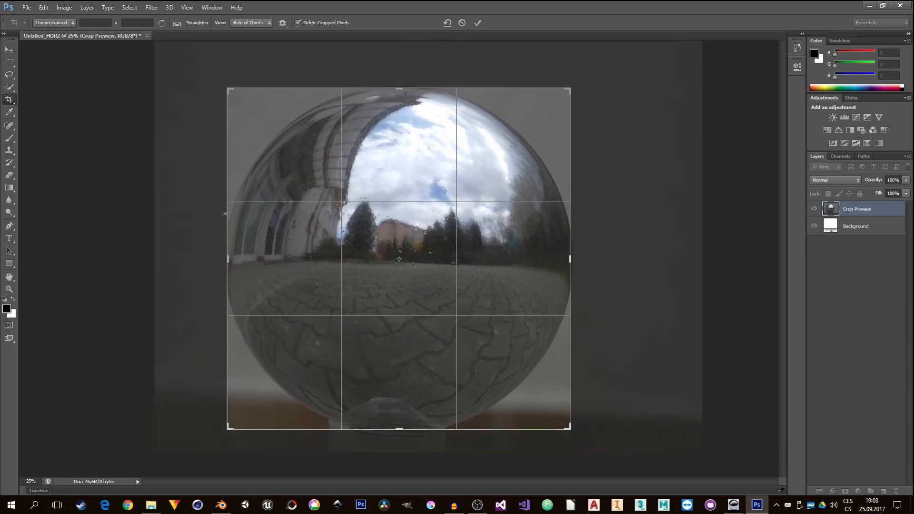
left_click_drag(399, 429, 399, 429)
key("Return")
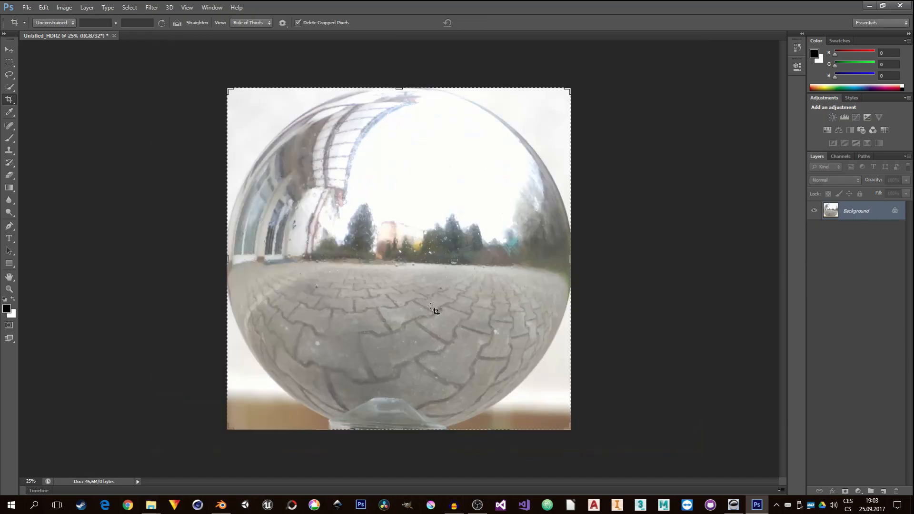
left_click(27, 9)
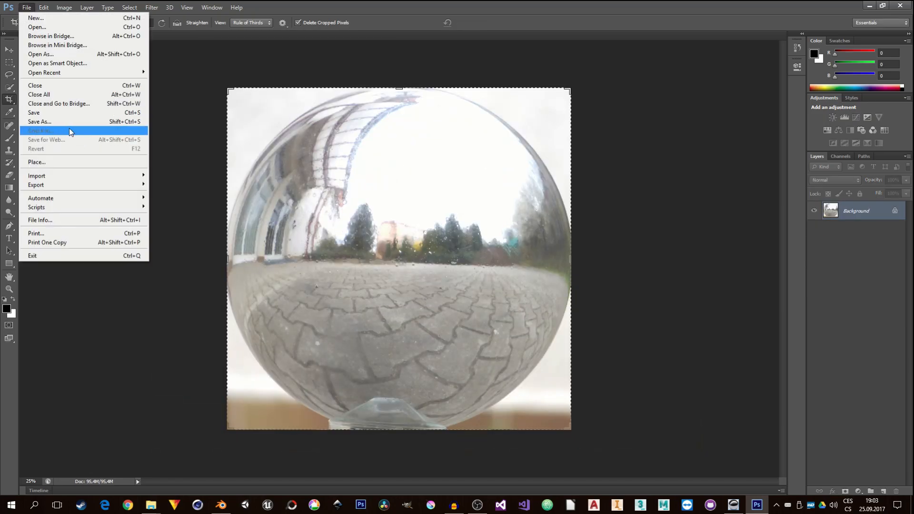
left_click(58, 122)
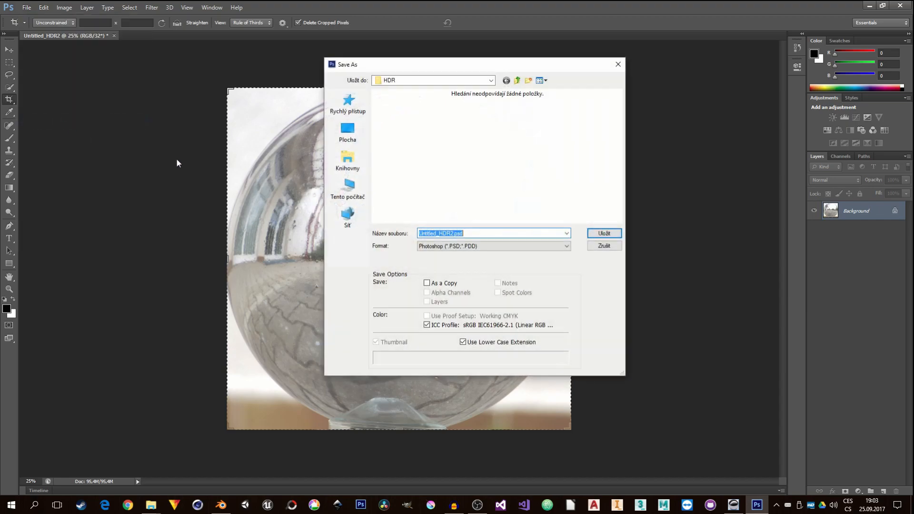
left_click(521, 248)
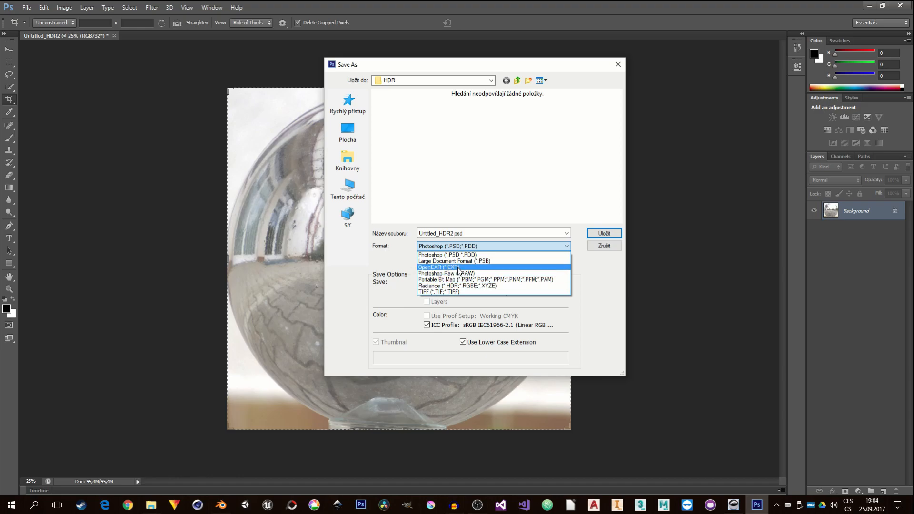
left_click(278, 325)
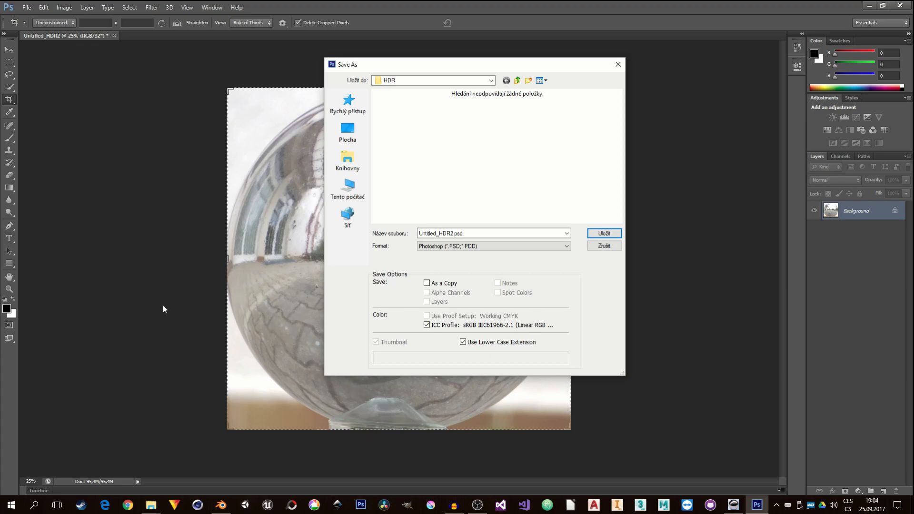
left_click(618, 64)
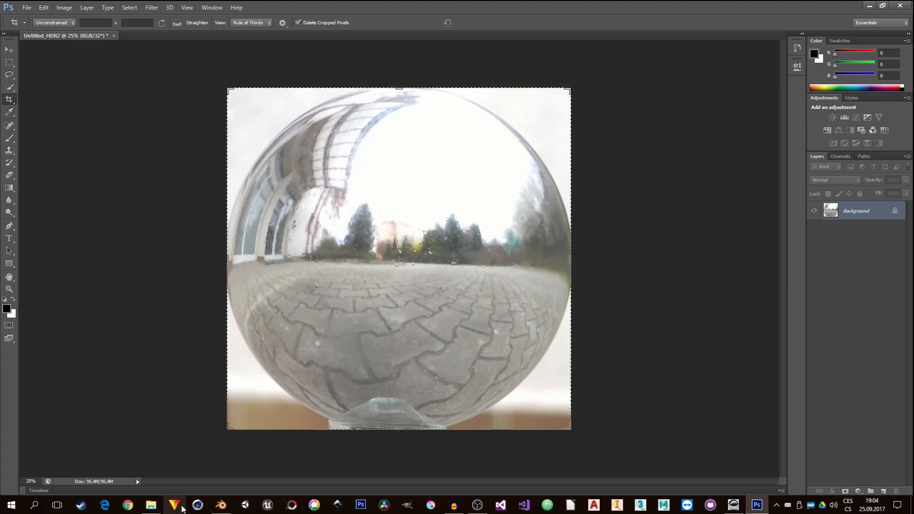
Step: Examine the previews of one.hdr and two.hdr in the Lighting folder, then return to Photoshop
mouse_move(151, 505)
left_click(102, 467)
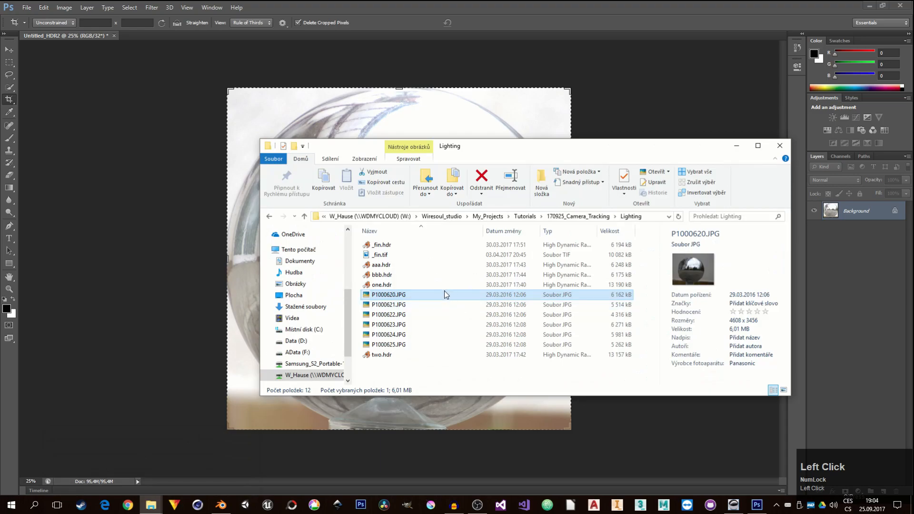
left_click(387, 285)
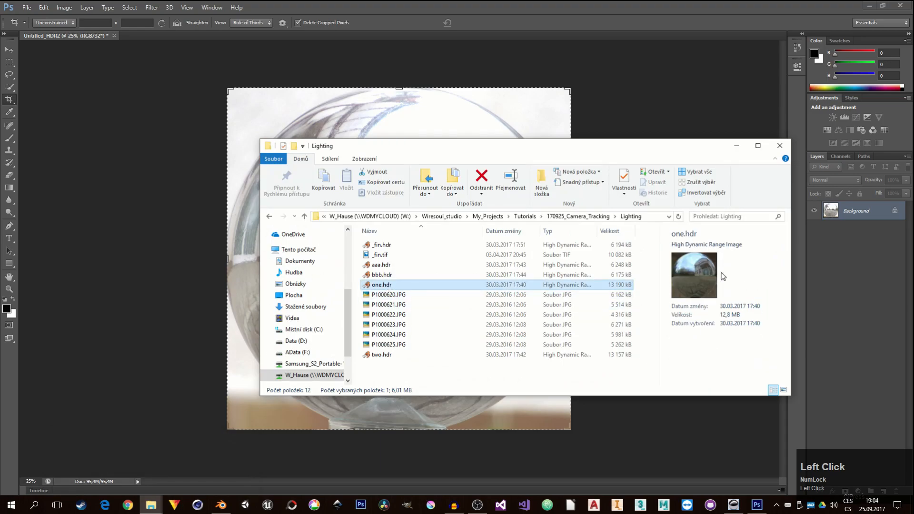
left_click(384, 355)
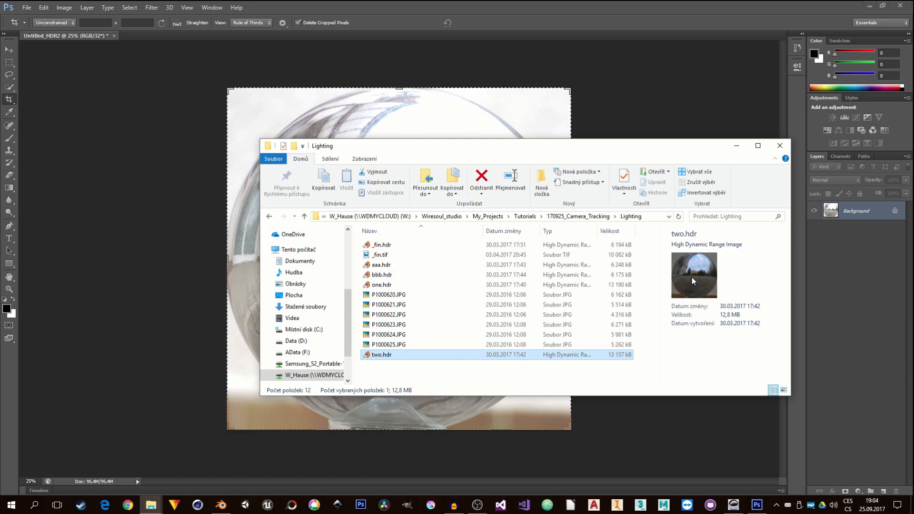
left_click(621, 423)
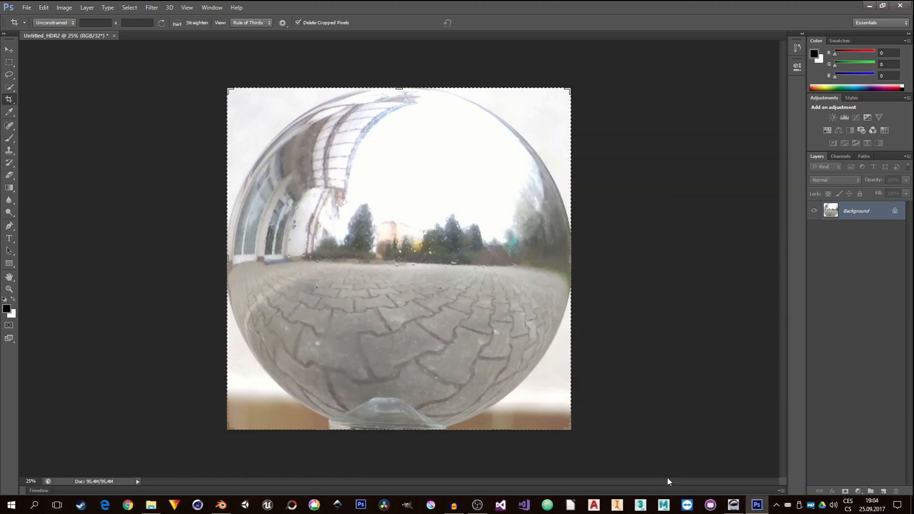
Step: Minimize Photoshop, switch to HDR Shop and reposition its window on the desktop
left_click(869, 6)
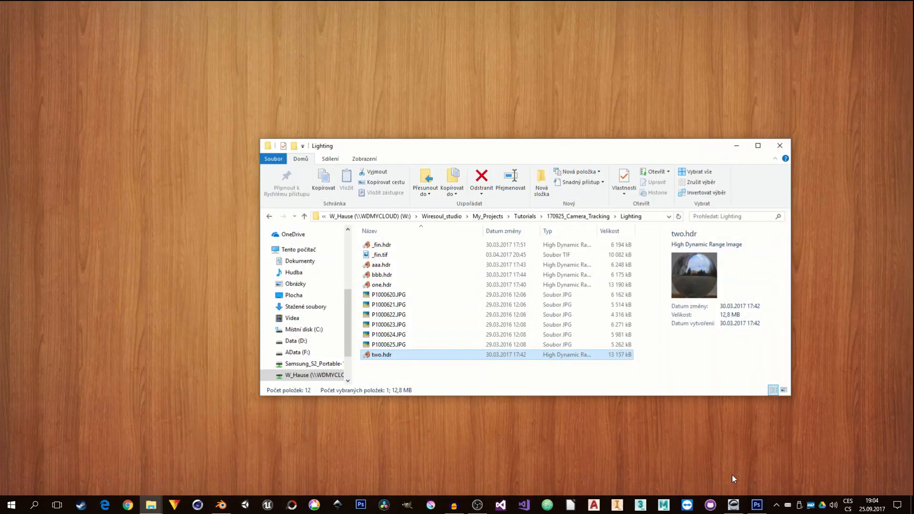
left_click(734, 505)
left_click_drag(185, 26, 302, 52)
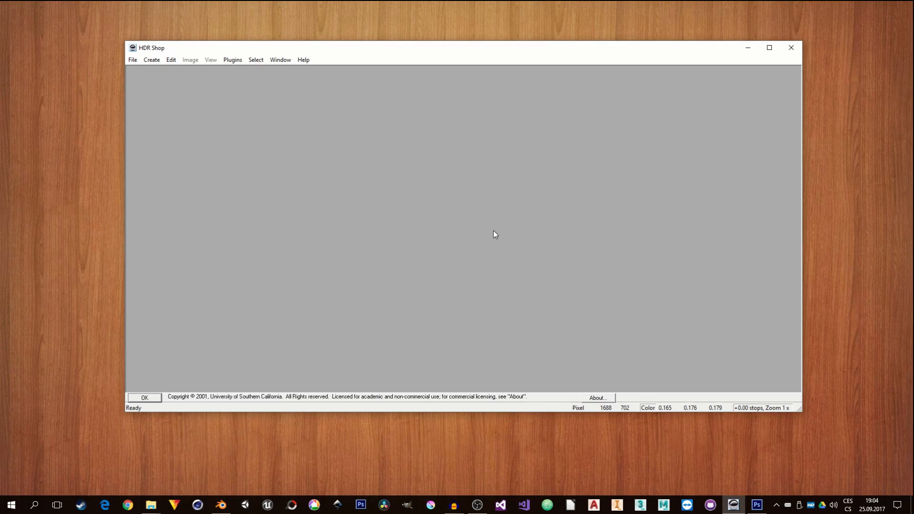
left_click_drag(435, 60, 415, 36)
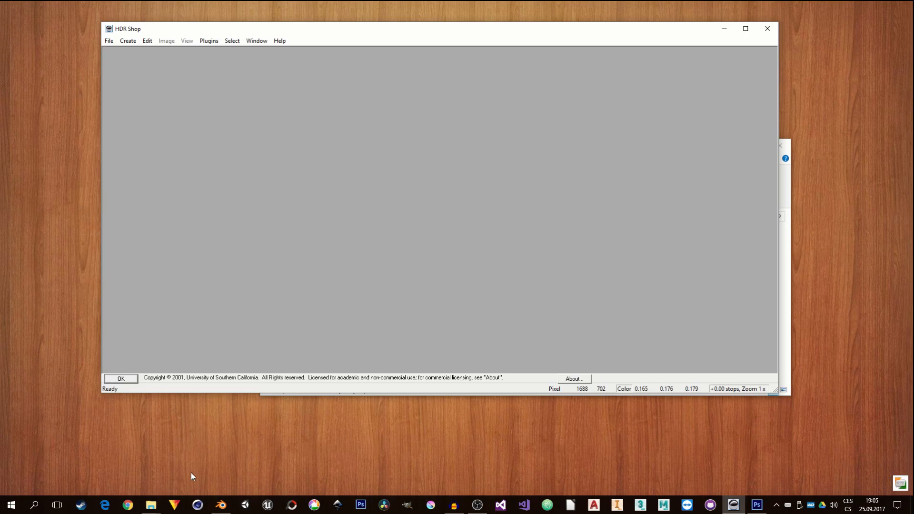
Step: Load one.hdr from the Lighting folder into HDR Shop
left_click(148, 503)
left_click(119, 464)
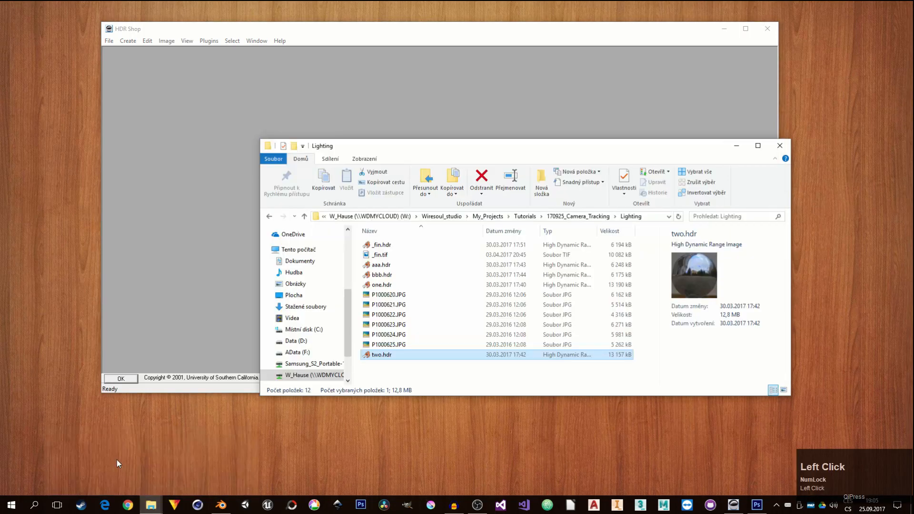
left_click_drag(538, 149, 599, 160)
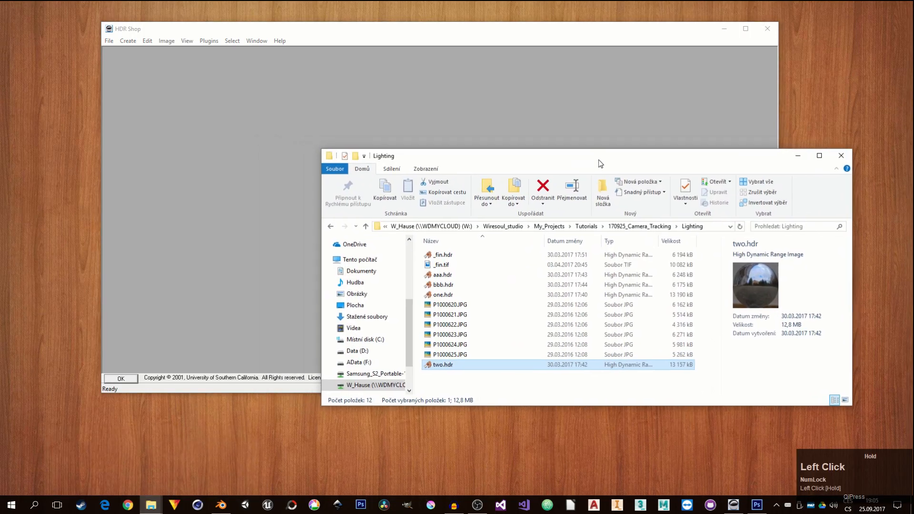
left_click(441, 296)
left_click_drag(441, 296, 270, 216)
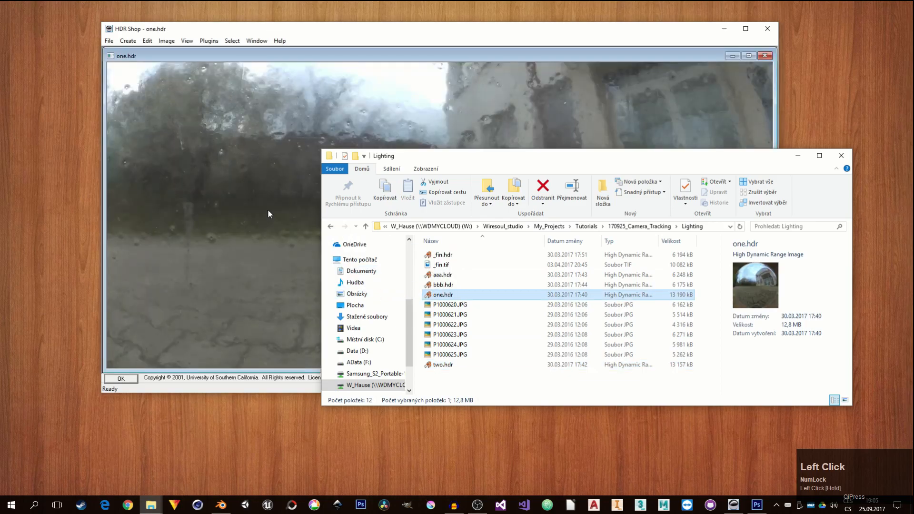
Step: Transform one.hdr from Mirrored Ball to a new 1024 × 512 Latitude/Longitude image using Panoramic Transformations
left_click(147, 42)
mouse_move(167, 41)
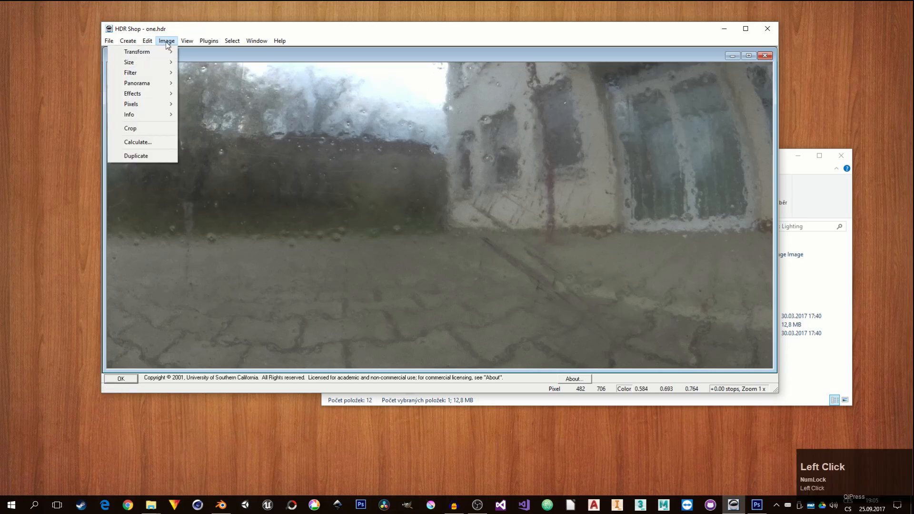
mouse_move(162, 84)
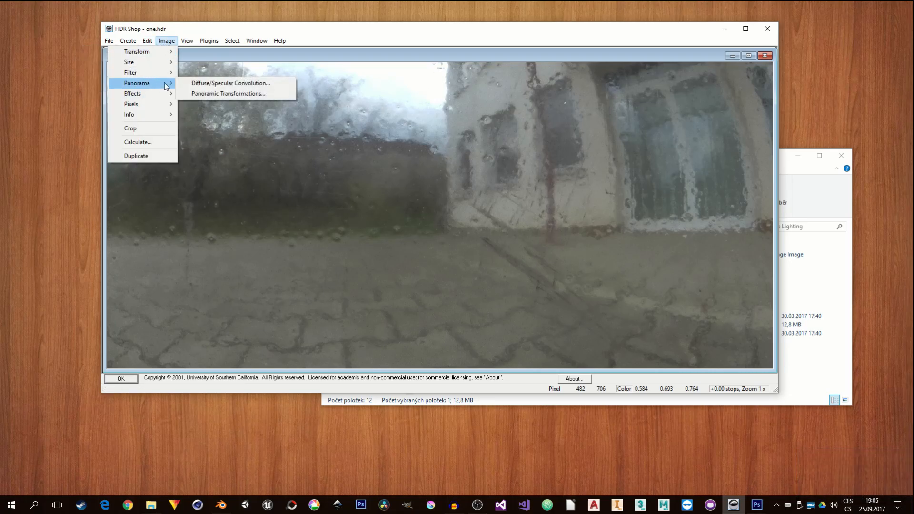
left_click(222, 93)
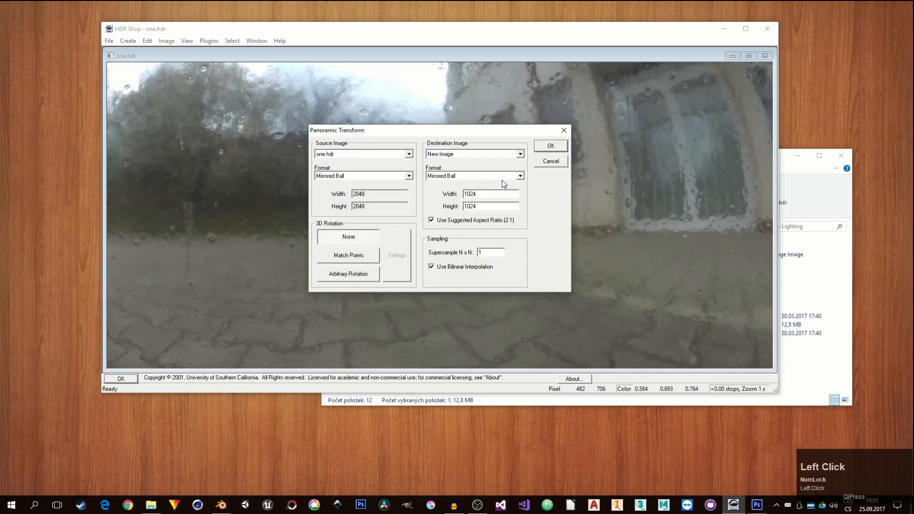
left_click(521, 177)
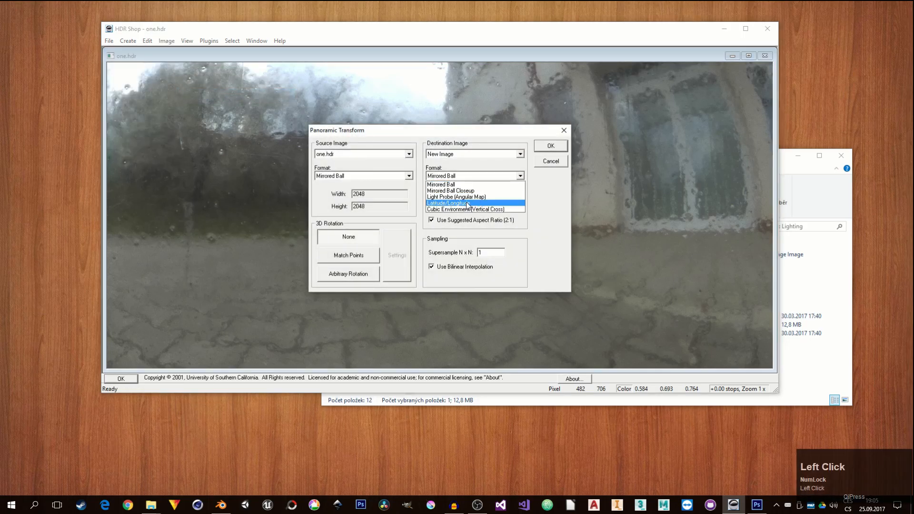
left_click(472, 203)
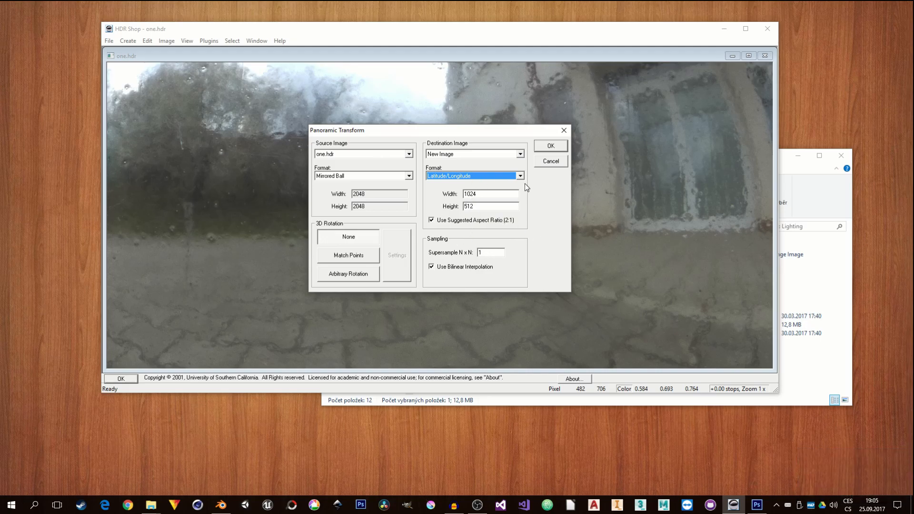
left_click(551, 147)
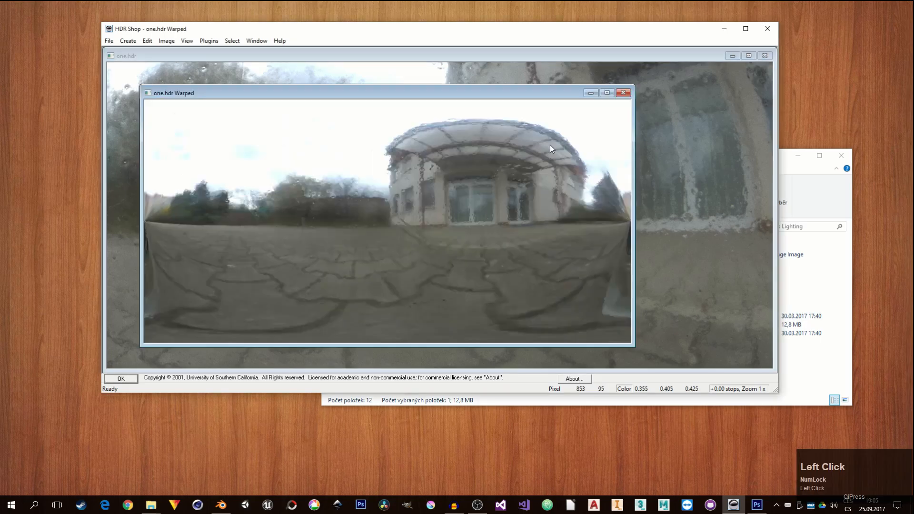
left_click_drag(369, 98, 457, 102)
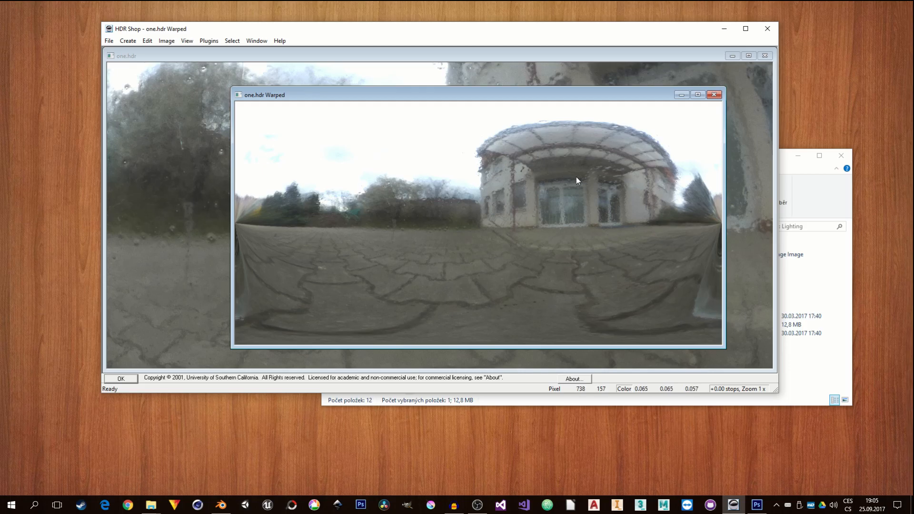
Step: Review the Save Image As formats for the warped panorama, cancel, and close the panorama without saving it
left_click(109, 41)
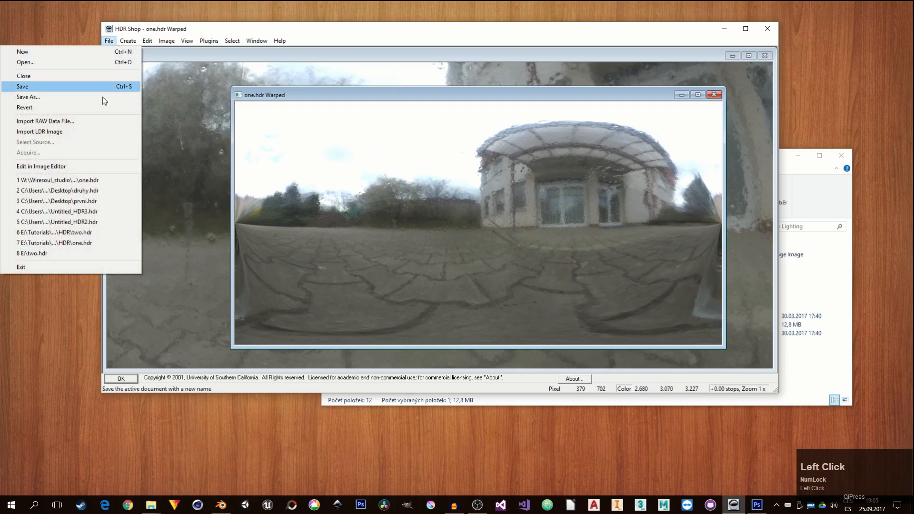
left_click(65, 102)
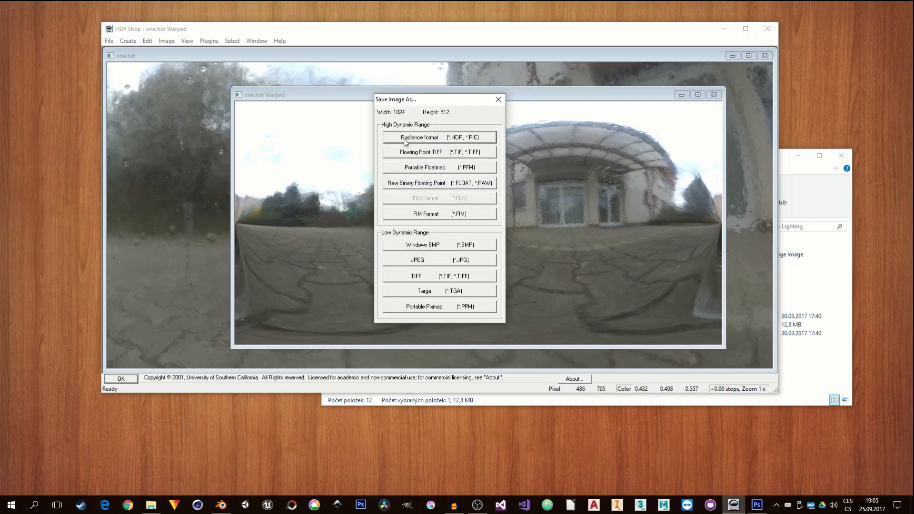
left_click(498, 99)
left_click(714, 95)
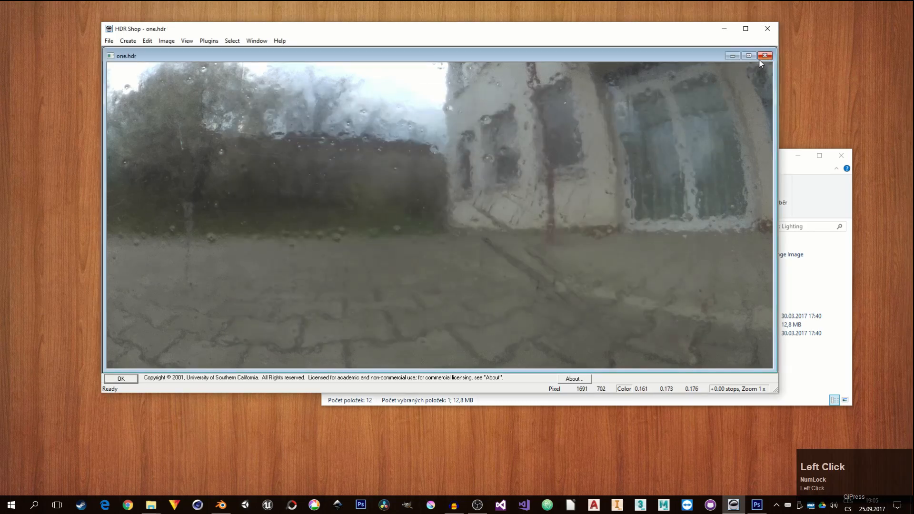
Step: Examine the previews of aaa.hdr and bbb.hdr in the Lighting folder
left_click(789, 165)
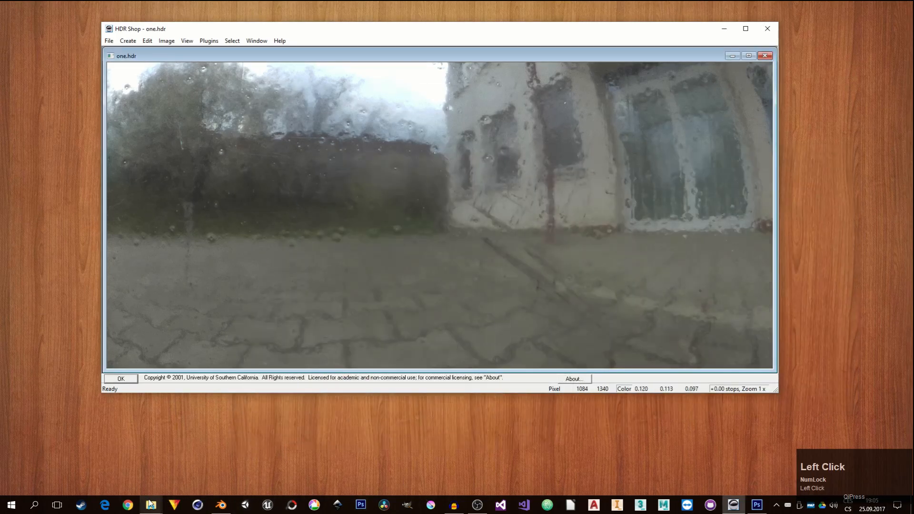
left_click(150, 503)
left_click(120, 462)
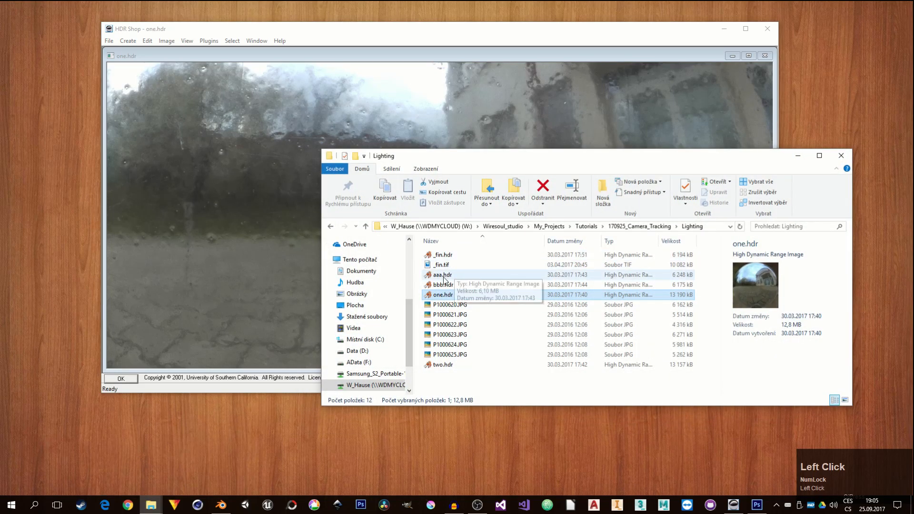
left_click(442, 277)
left_click(443, 286)
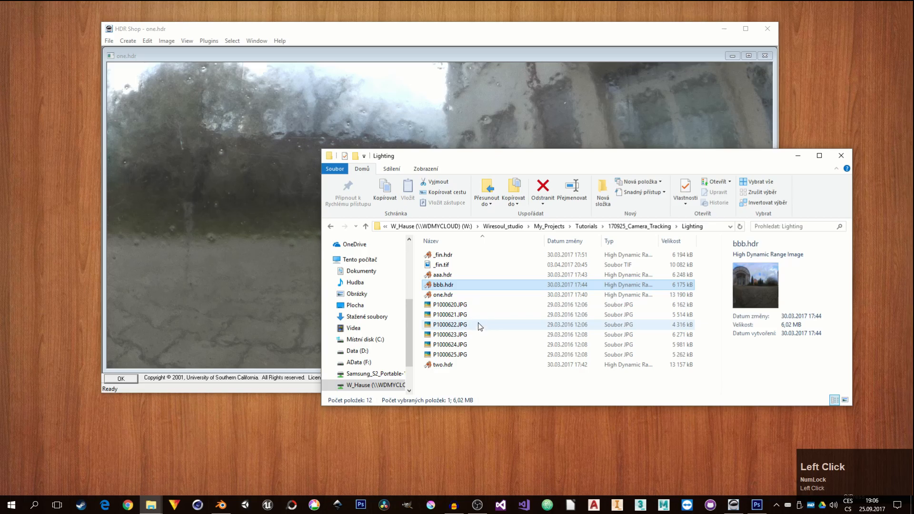
left_click(442, 287)
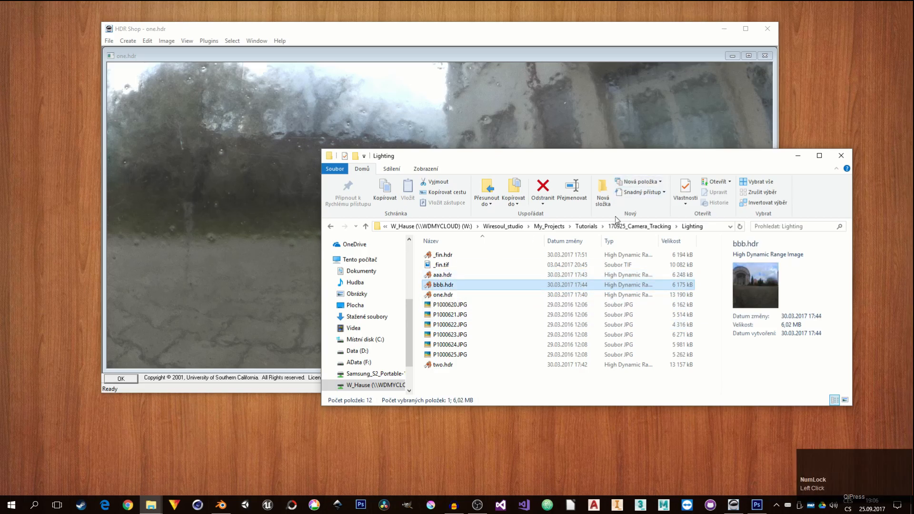
Step: Close HDR Shop, switch to Photoshop and close Untitled_HDR2 without saving changes
left_click(767, 29)
left_click(733, 504)
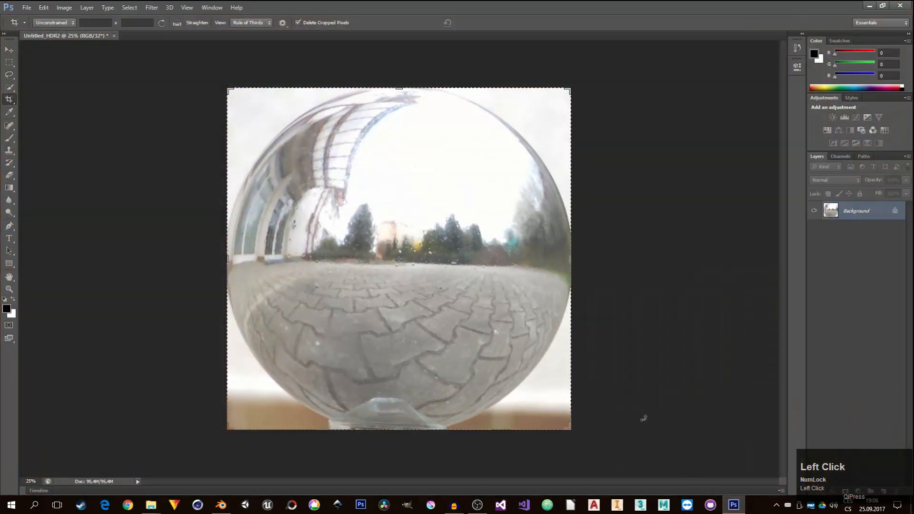
left_click(114, 36)
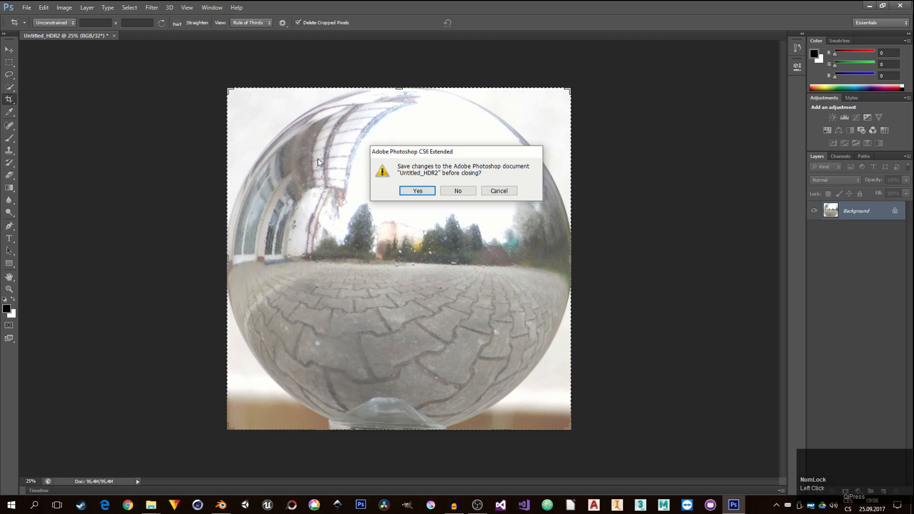
left_click(456, 191)
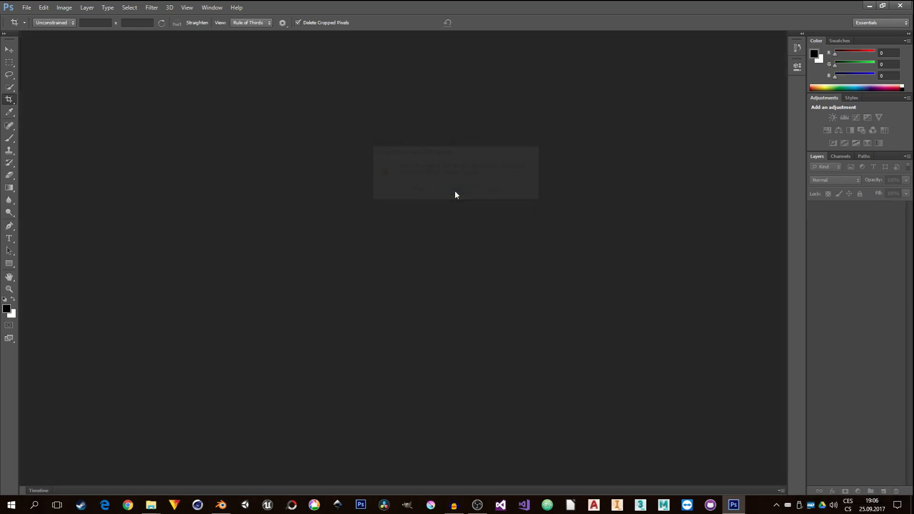
Step: Open the panorama aaa.hdr from the HDR folder, accepting the color profile prompt
left_click(26, 8)
left_click(48, 27)
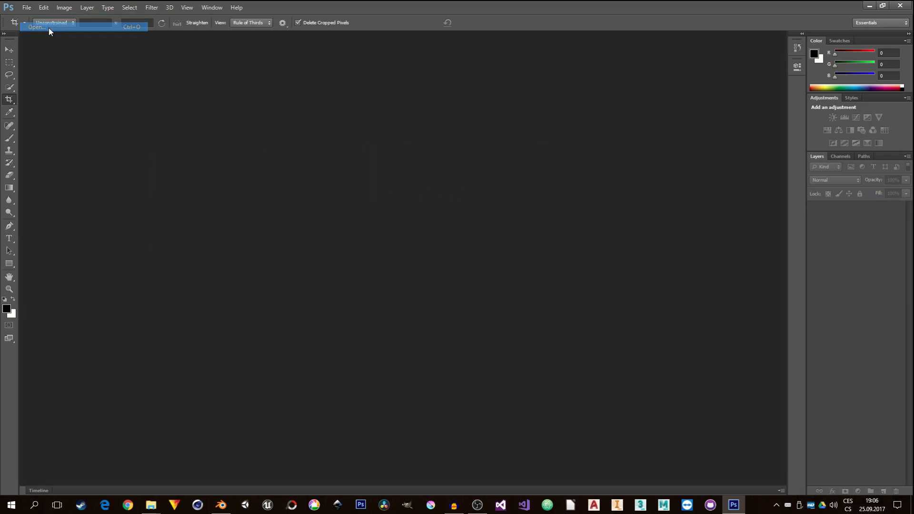
left_click(504, 127)
left_click(552, 273)
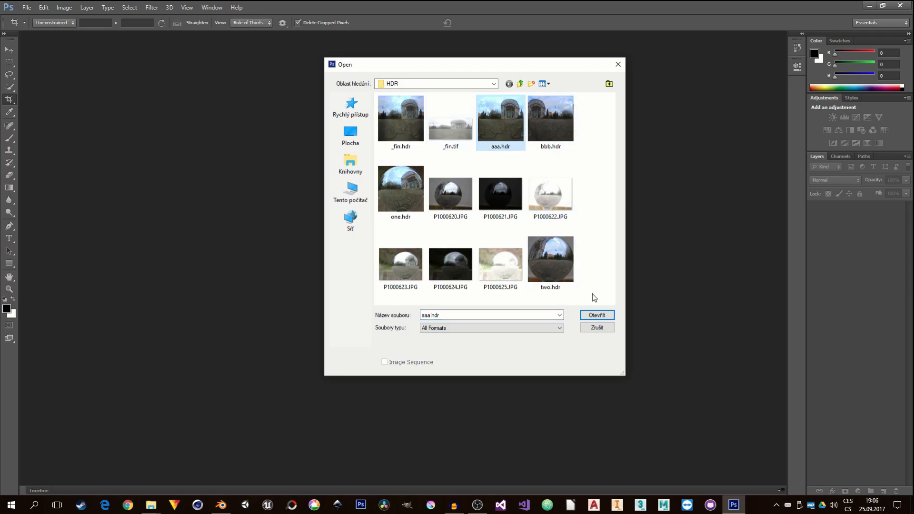
left_click(596, 315)
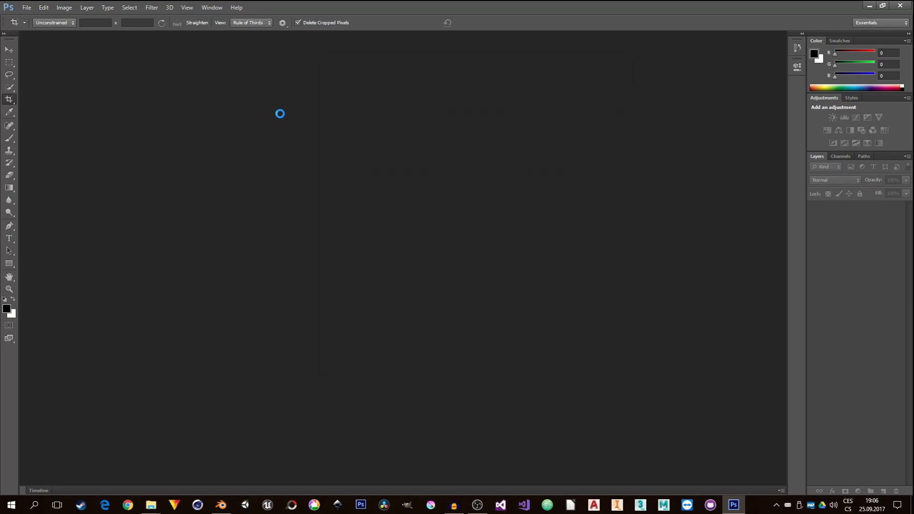
left_click(523, 237)
key("c")
Step: Open bbb.hdr from the HDR folder, assigning the working RGB profile sRGB IEC61966-2.1
left_click(27, 7)
left_click(36, 28)
left_click(553, 125)
left_click(596, 316)
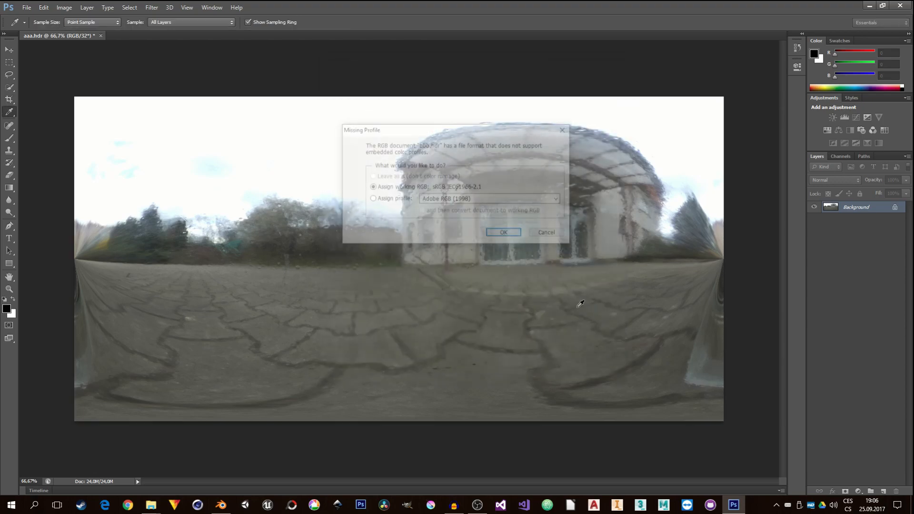
left_click(513, 234)
key("c")
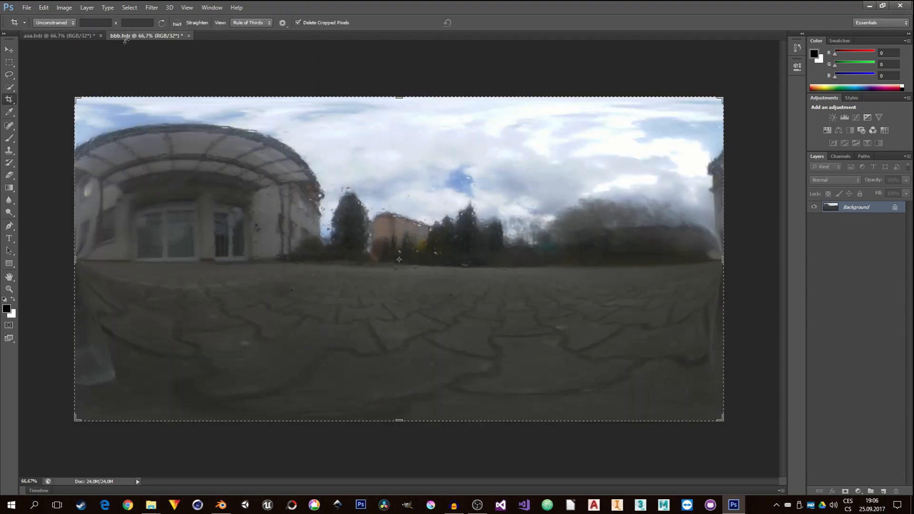
Step: Copy the whole bbb.hdr panorama and paste it twice into aaa.hdr as two separate layers
left_click(9, 62)
left_click_drag(57, 81, 759, 433)
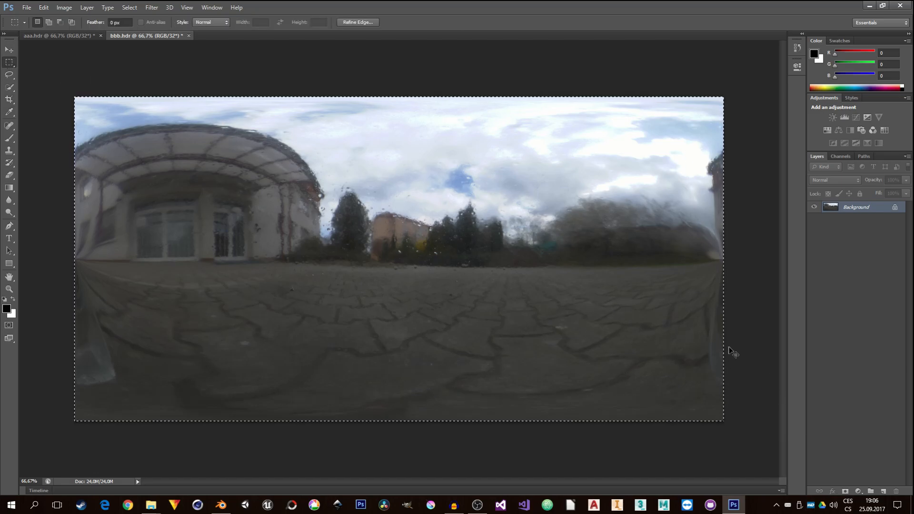
left_click(81, 35)
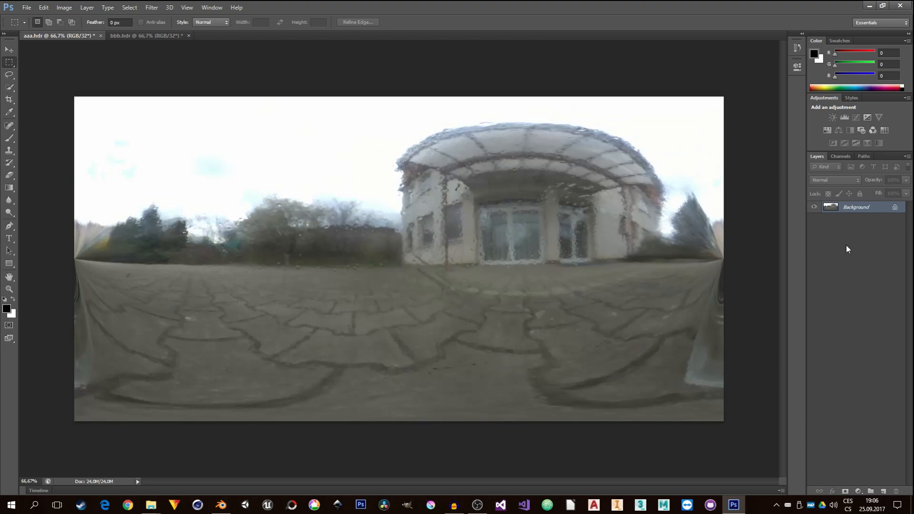
key("ctrl+v")
key("ctrl+v")
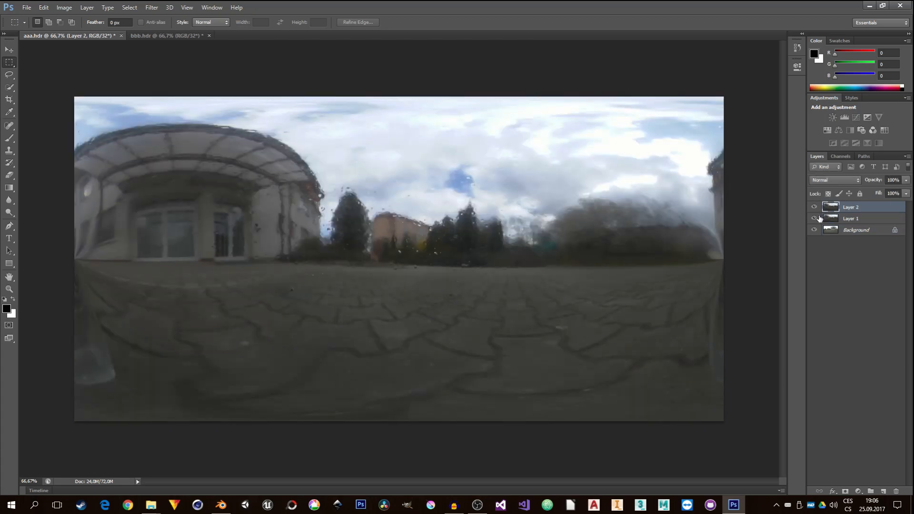
Step: Hide Layer 2 and align semi-transparent Layer 1 horizontally with the background's tree side, restoring Layer 1 to 100% opacity
left_click(814, 208)
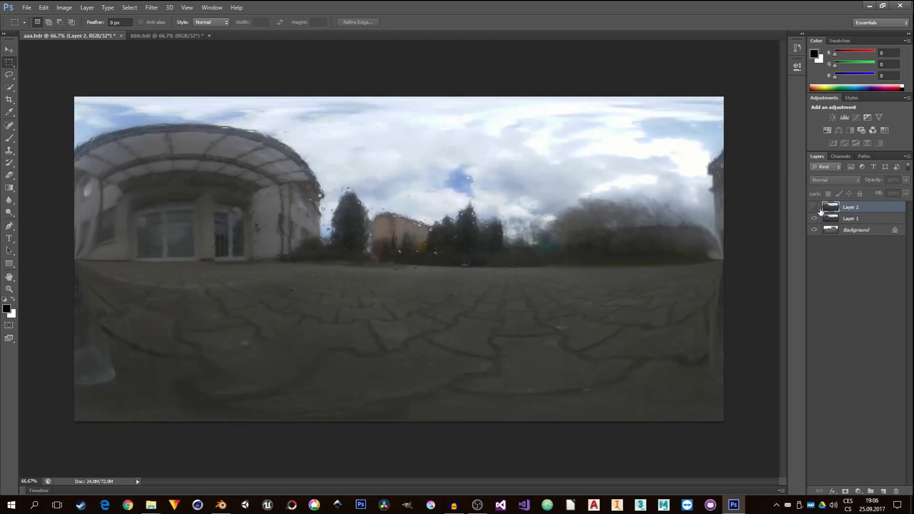
left_click(848, 220)
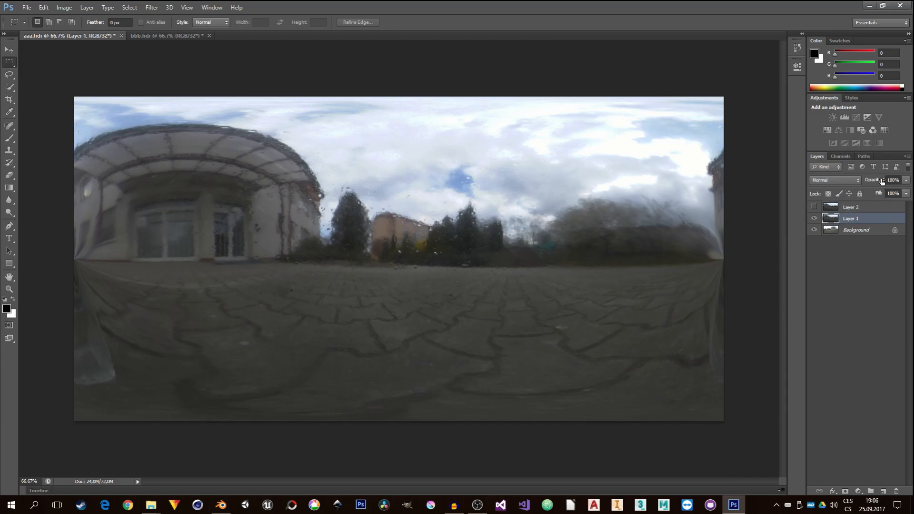
left_click_drag(879, 181, 872, 181)
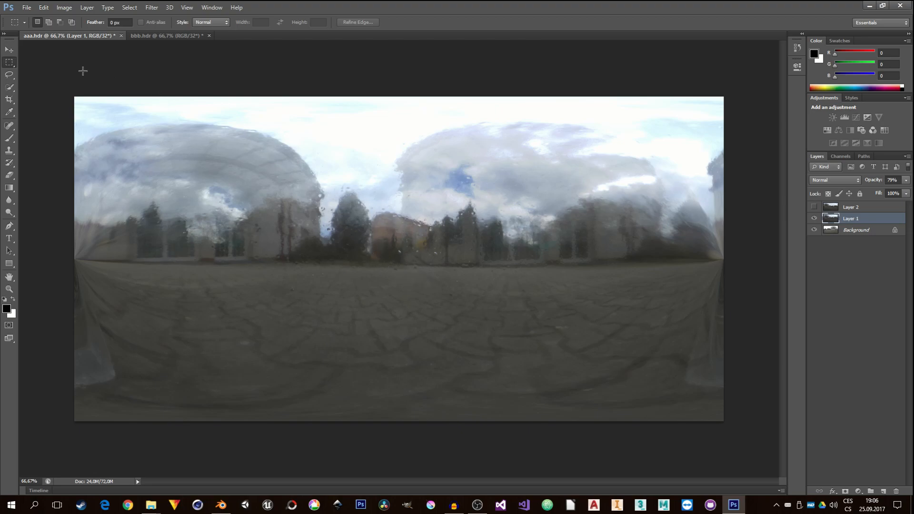
left_click(9, 52)
left_click_drag(455, 270, 146, 274, "shift")
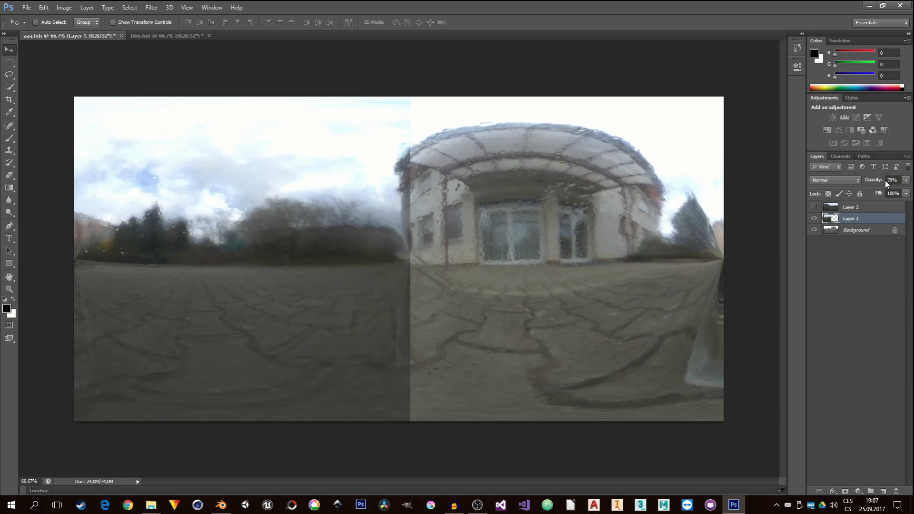
left_click_drag(882, 179, 905, 179)
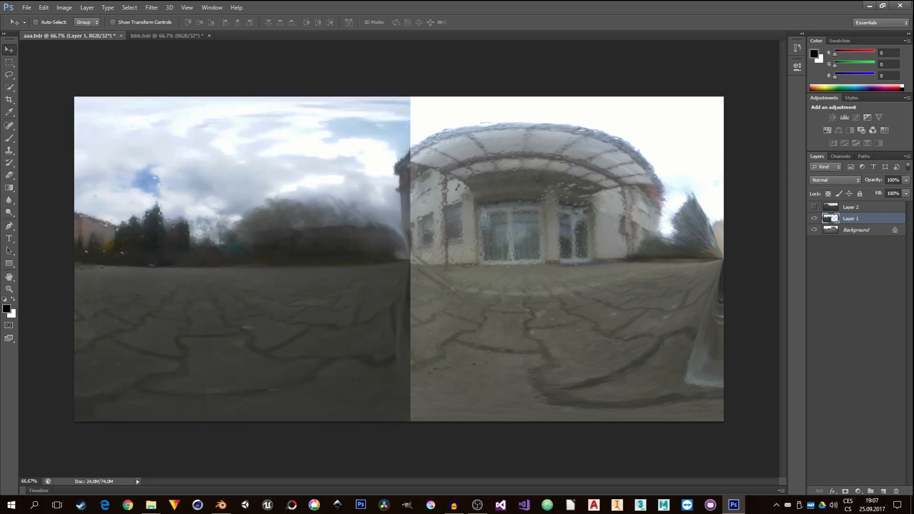
Step: Show Layer 2 and align it semi-transparently with the background's entrance building, restoring its opacity to 100%
left_click(852, 209)
left_click(814, 206)
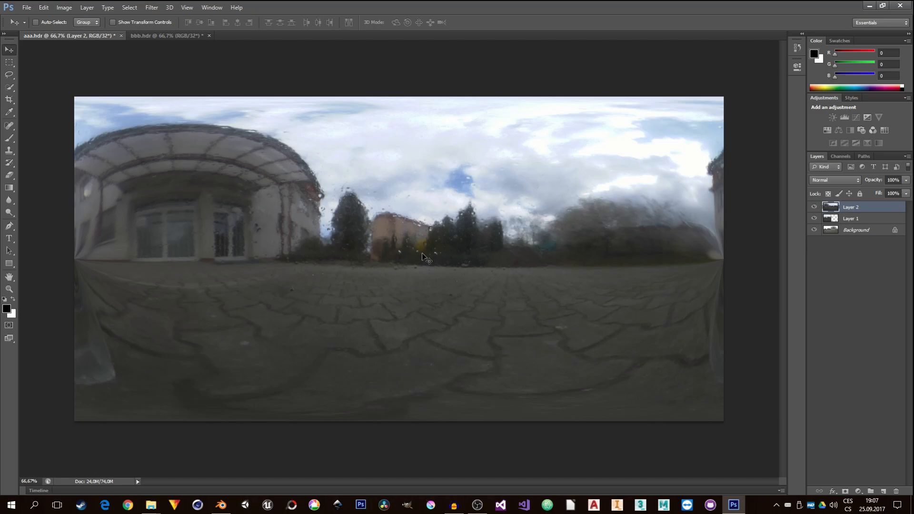
left_click_drag(876, 181, 869, 182)
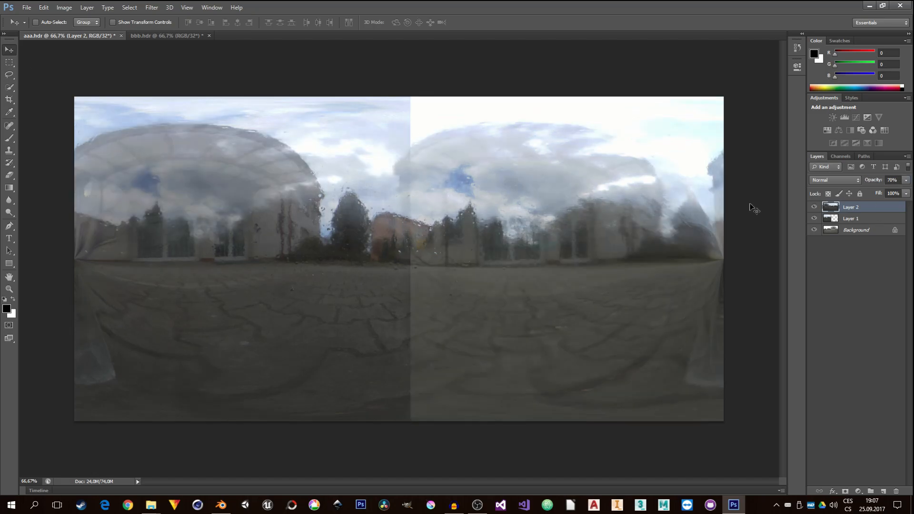
left_click_drag(226, 256, 563, 261)
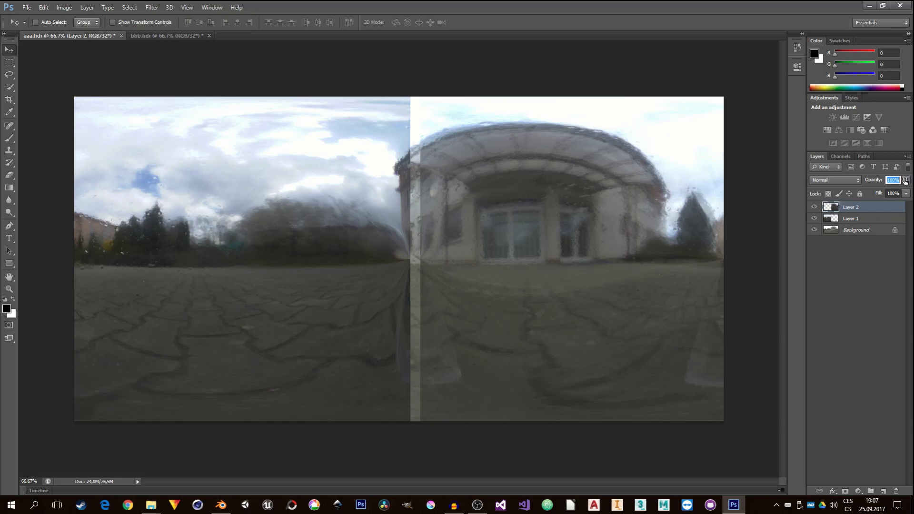
type("100")
key("Return")
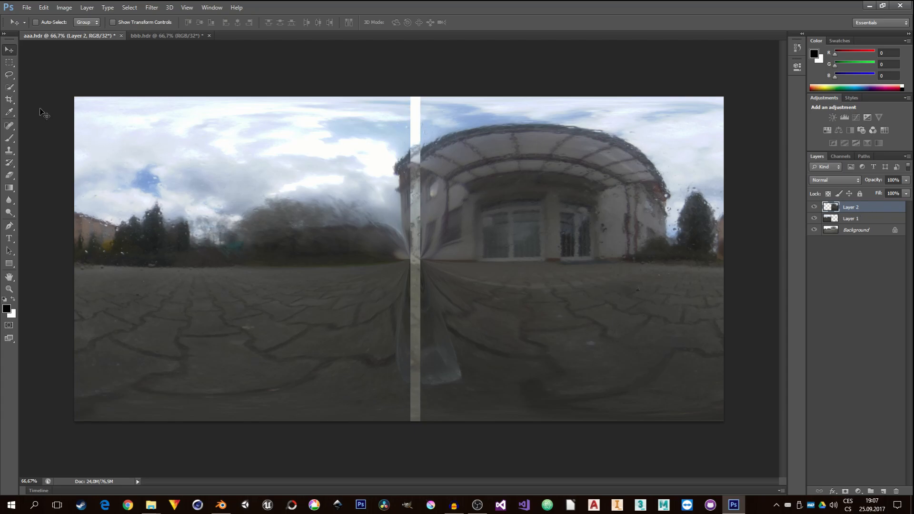
Step: Erase Layer 2's seam edge with vertical Eraser strokes over the building at 62% flow, reducing opacity from 100% to 76%, 55% and 38%
left_click(9, 176)
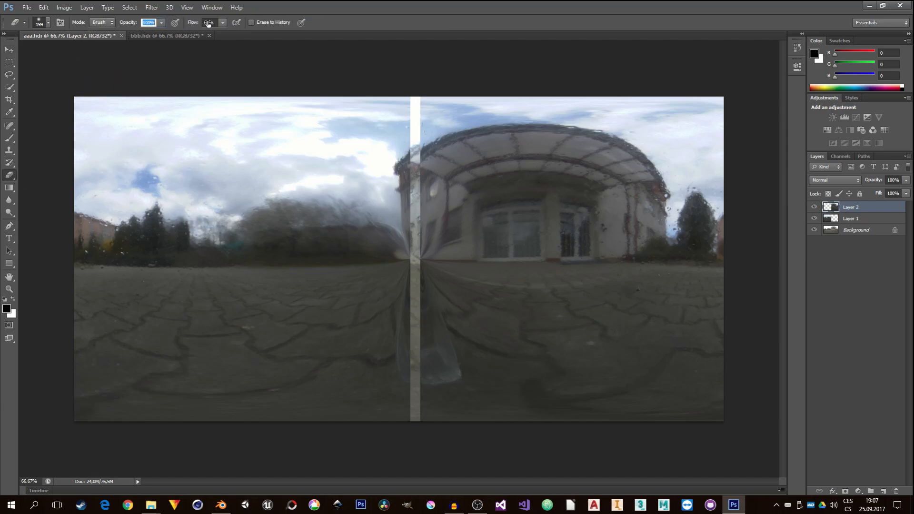
mouse_move(415, 88)
left_mouse_down()
mouse_move(418, 443)
mouse_move(435, 114)
left_mouse_up()
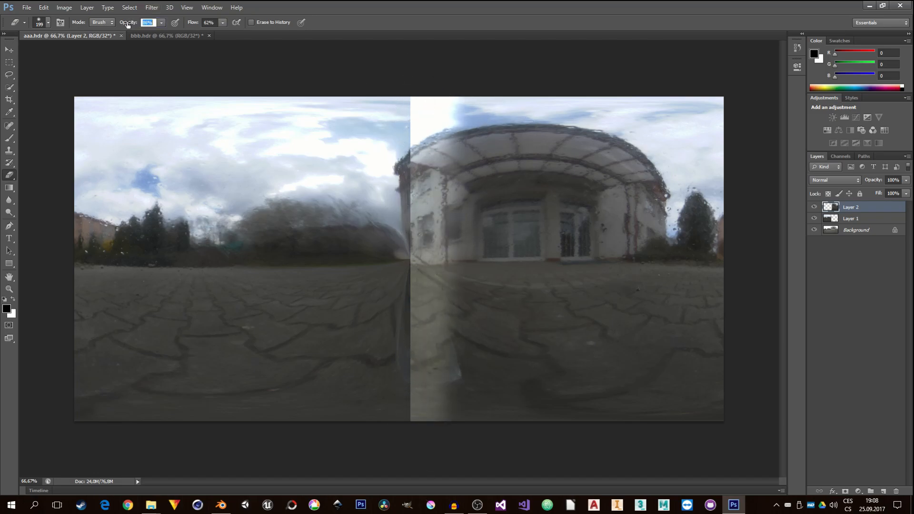
mouse_move(457, 78)
left_mouse_down()
mouse_move(465, 243)
mouse_move(454, 419)
left_mouse_up()
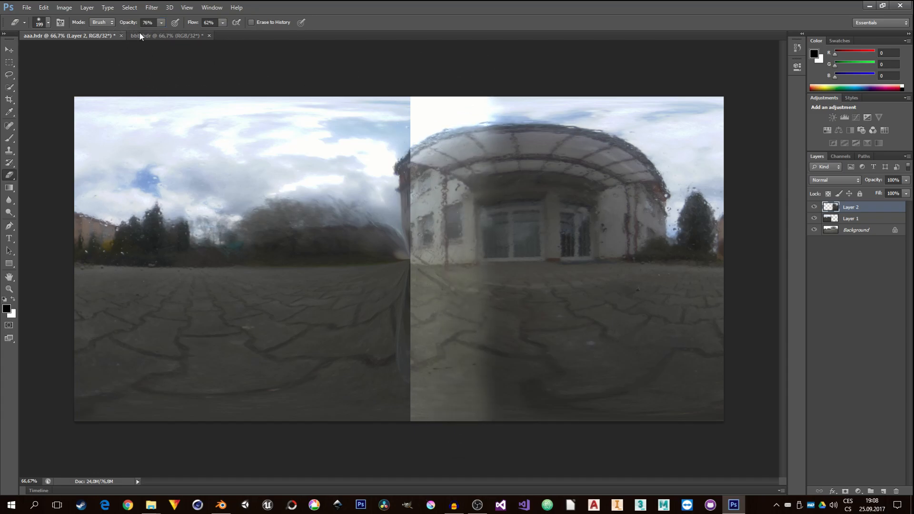
type("55")
left_click_drag(507, 98, 505, 418)
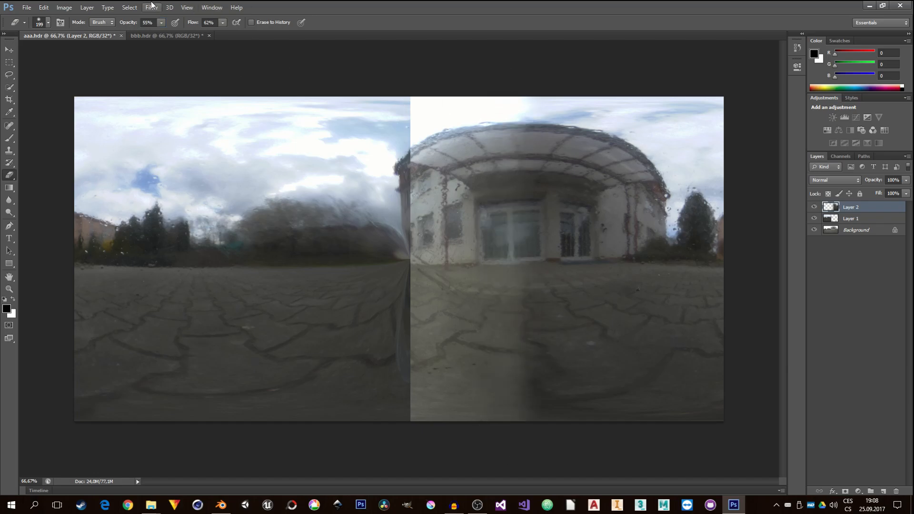
type("38")
mouse_move(533, 98)
left_mouse_down()
mouse_move(541, 408)
mouse_move(564, 183)
left_mouse_up()
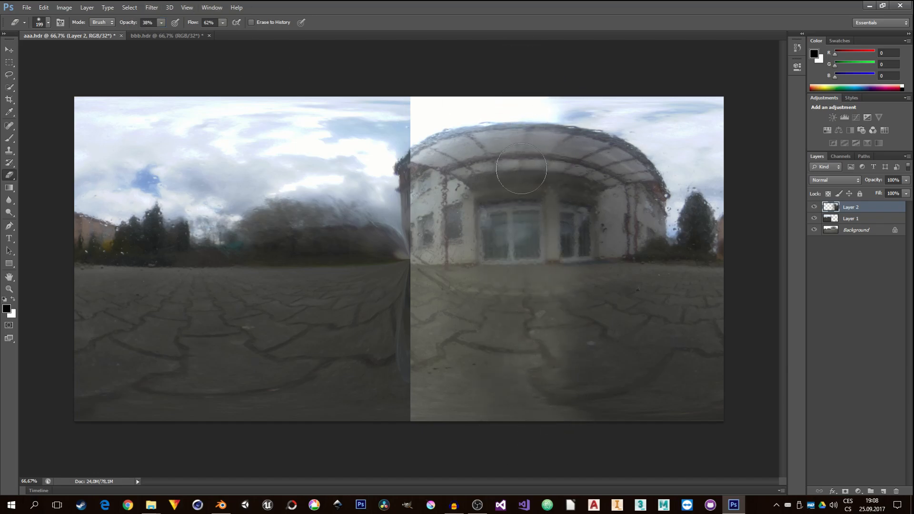
Step: Erase Layer 1's seam edge beside the building at 100% opacity, and soften the transition with further strokes at 28%
left_click(851, 220)
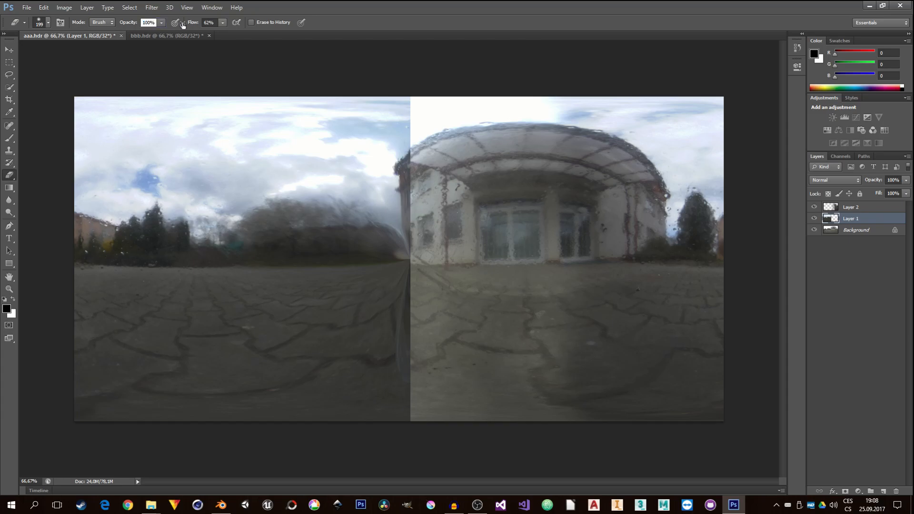
mouse_move(381, 98)
left_mouse_down()
mouse_move(402, 162)
mouse_move(416, 435)
mouse_move(412, 88)
left_mouse_up()
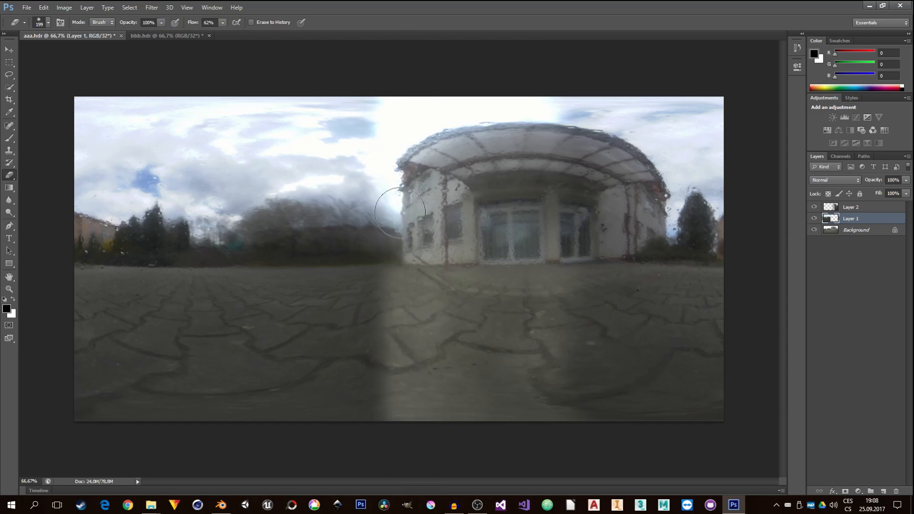
left_click_drag(136, 24, 102, 24)
mouse_move(369, 162)
left_mouse_down()
mouse_move(376, 372)
mouse_move(343, 290)
mouse_move(379, 421)
mouse_move(349, 119)
mouse_move(364, 364)
mouse_move(373, 242)
mouse_move(395, 383)
mouse_move(398, 185)
left_mouse_up()
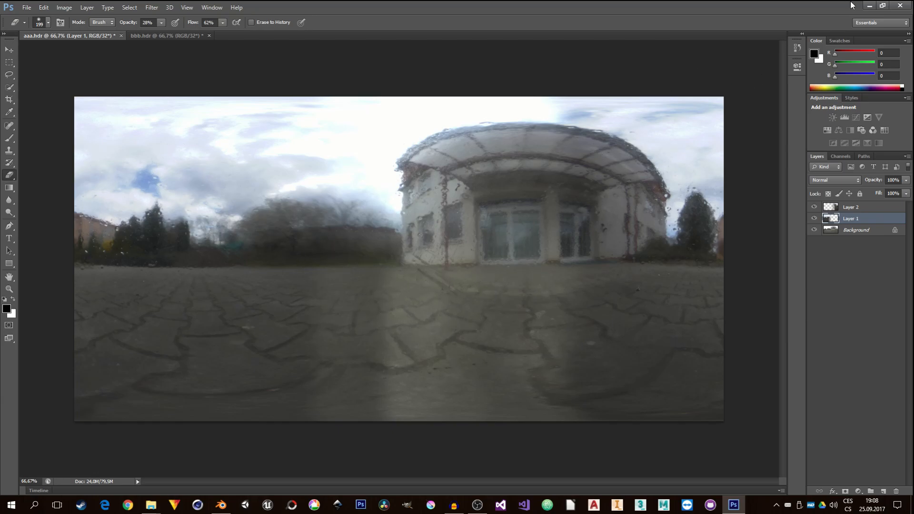
Step: View the finished panorama _fin.tif from the Lighting folder and close the viewer
mouse_move(150, 505)
left_click(104, 459)
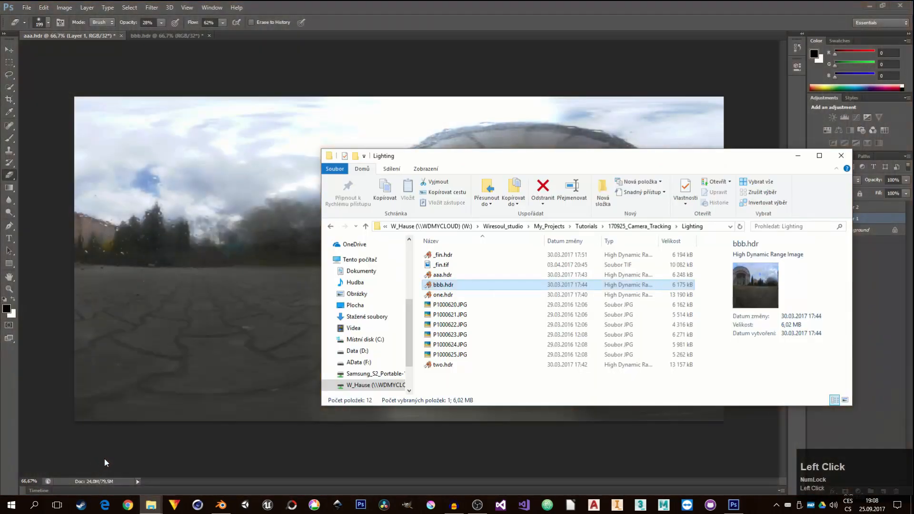
left_click(445, 255)
double_click(441, 265)
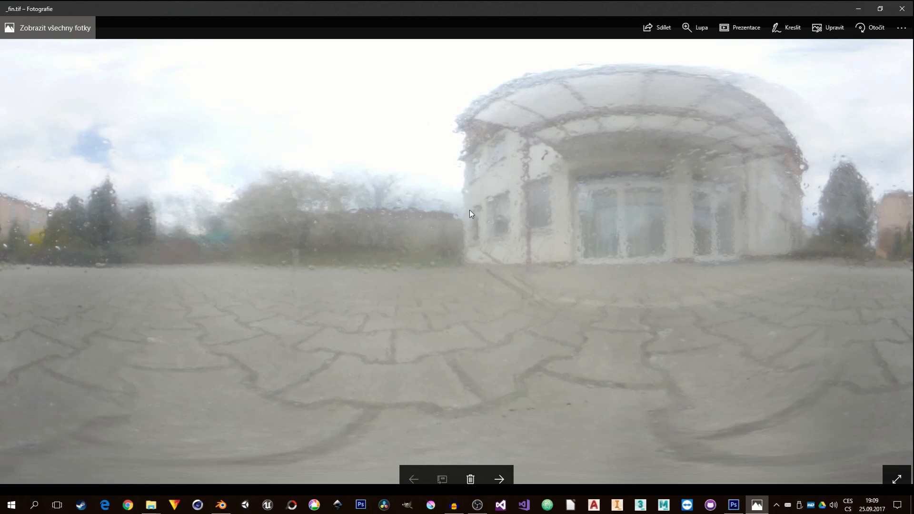
left_click(901, 9)
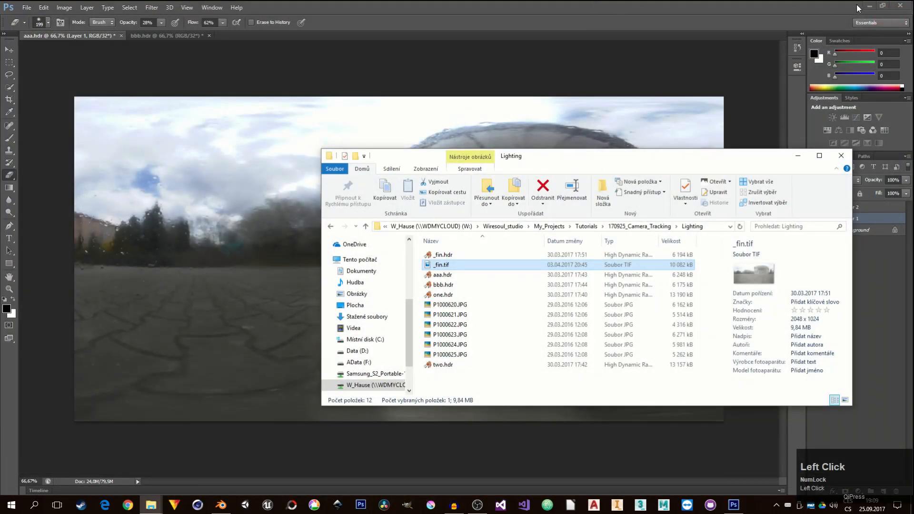
Step: Close Photoshop and switch to the teapot scene in Blender, leaving the camera view
left_click(900, 5)
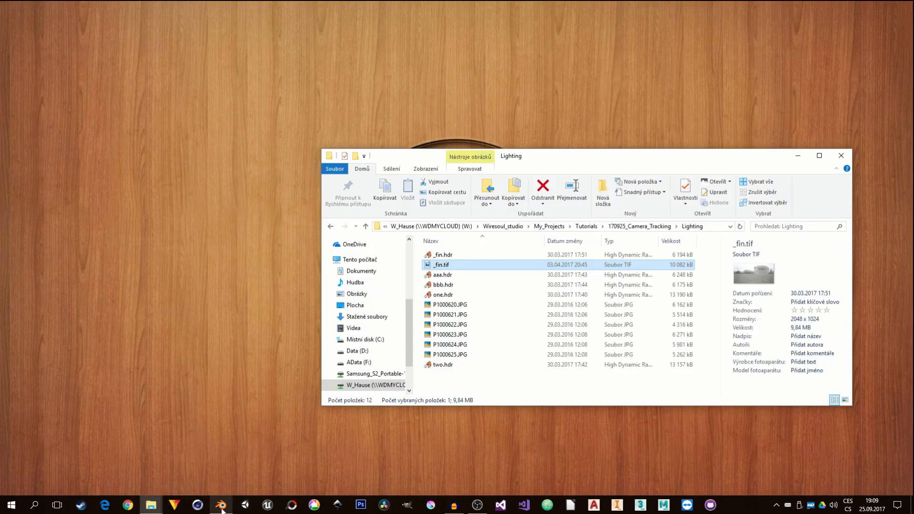
left_click(222, 511)
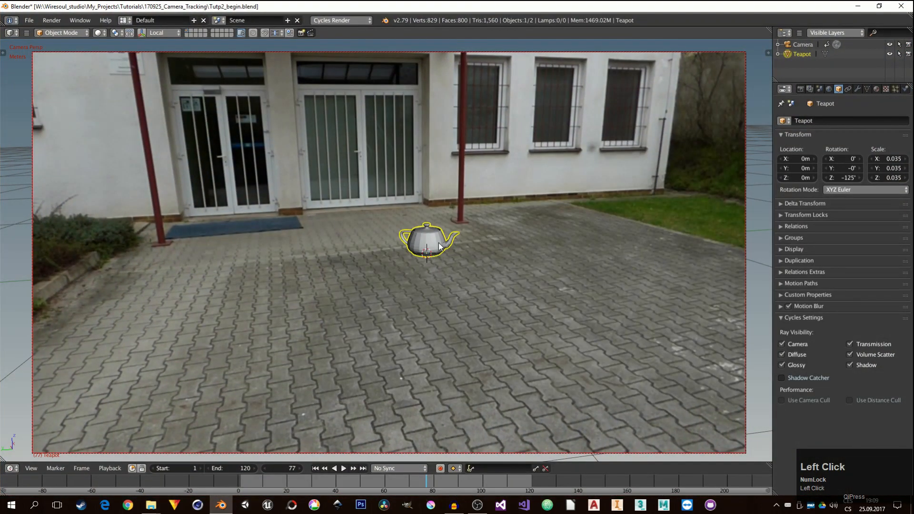
middle_click_drag(436, 256, 554, 184)
scroll(465, 251, "down", 3)
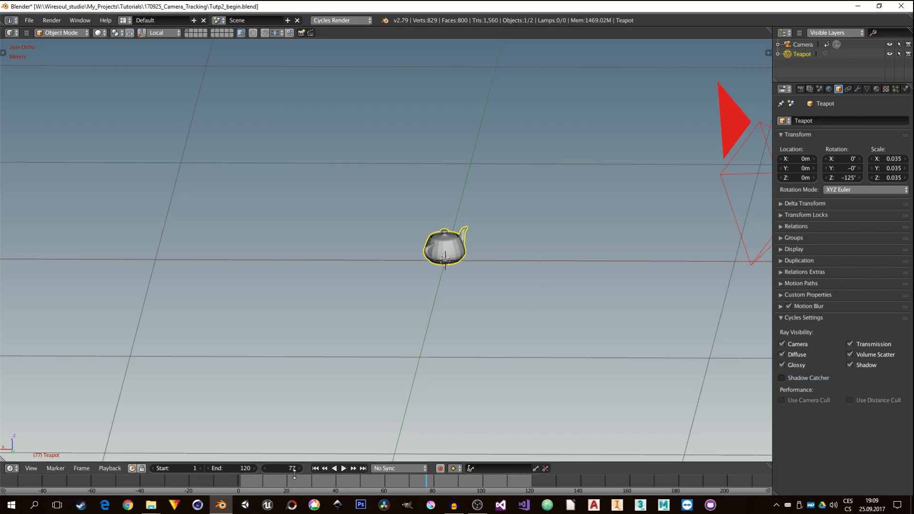
Step: Go to the first frame and turn the enlarged timeline area into a Node Editor showing the World nodes
left_click(315, 468)
left_click_drag(320, 474, 619, 289)
left_click_drag(759, 296, 757, 296)
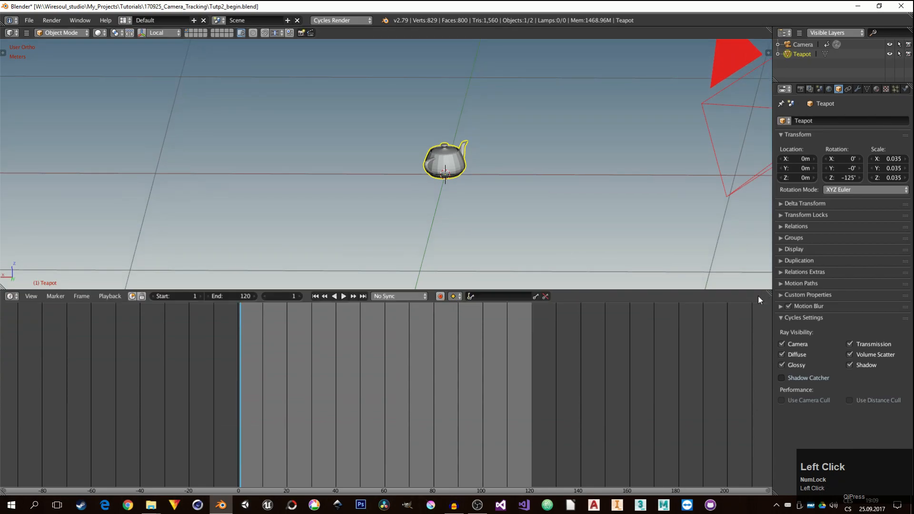
left_click(15, 296)
left_click(35, 190)
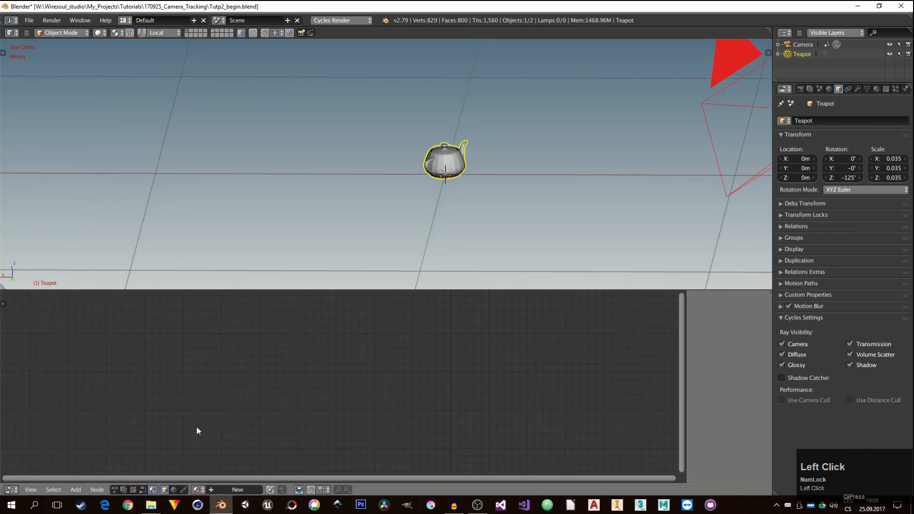
left_click(175, 490)
middle_click_drag(420, 431, 446, 328)
scroll(466, 342, "up", 2)
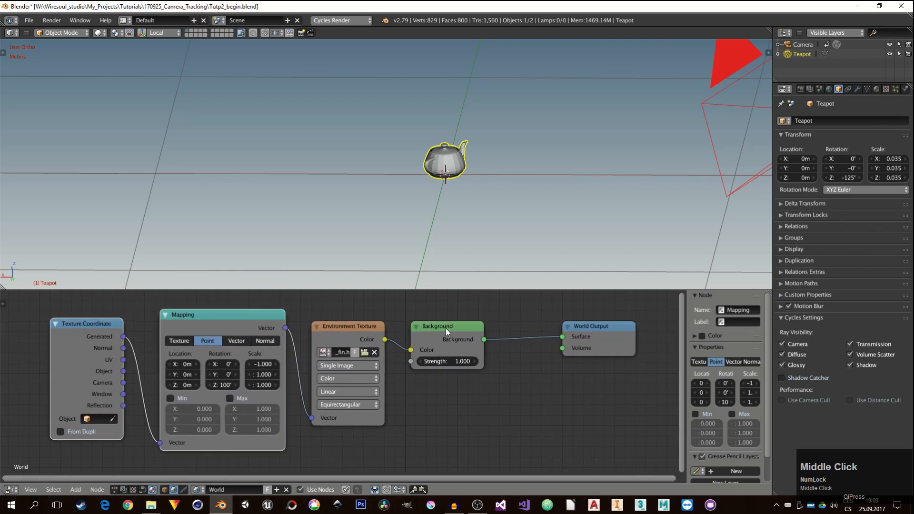
Step: Disconnect the Environment Texture from the Background node's Color input
left_click(441, 349)
left_click_drag(441, 349, 434, 349)
middle_click_drag(433, 349, 404, 366)
scroll(498, 365, "up", 2)
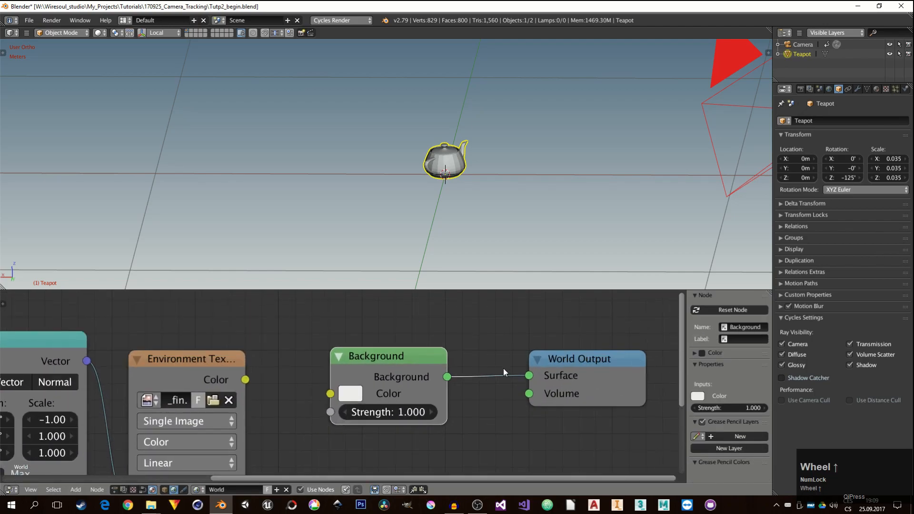
Step: Examine the world node chain: World Output, Background, Environment Texture, Mapping and Texture Coordinate
scroll(398, 366, "left", 3)
scroll(402, 368, "up", 3)
left_click(446, 324)
left_click(168, 347)
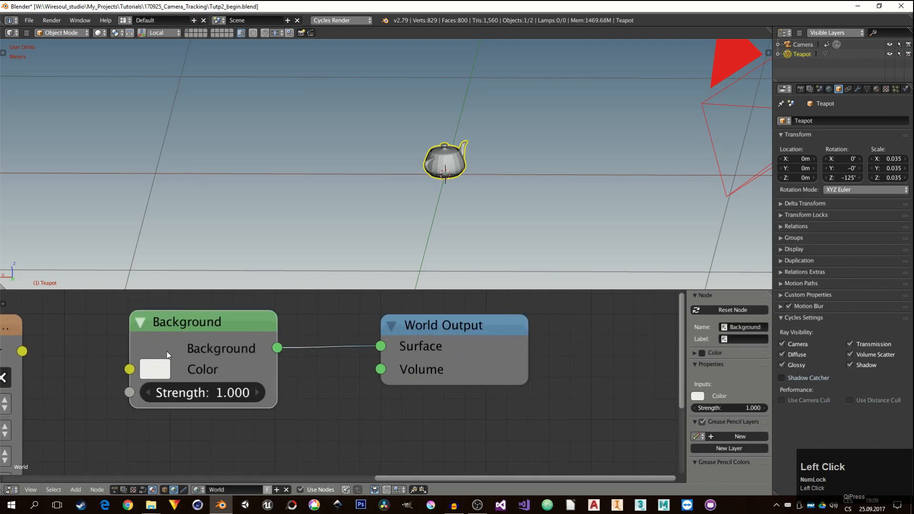
middle_click_drag(176, 355, 558, 347)
scroll(524, 357, "down", 2)
left_click(382, 319)
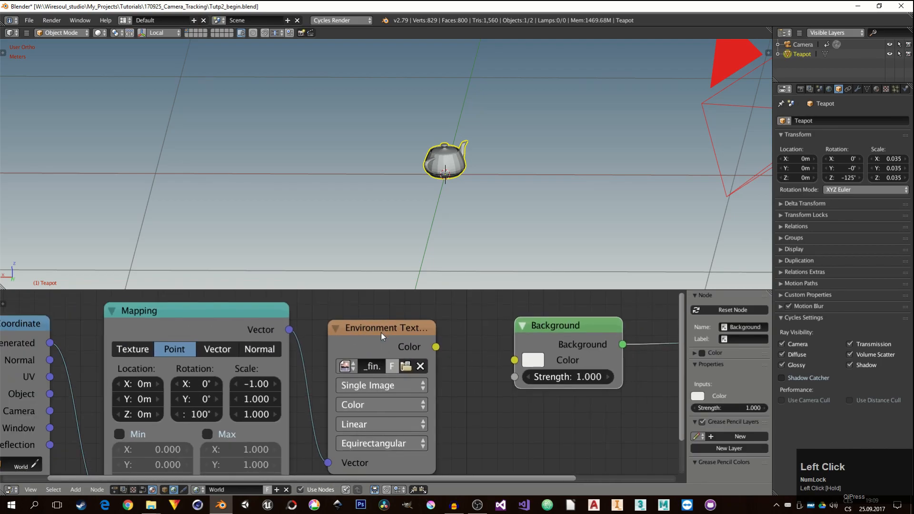
left_click(394, 328)
left_click_drag(352, 352, 365, 343)
middle_click_drag(364, 343, 523, 333)
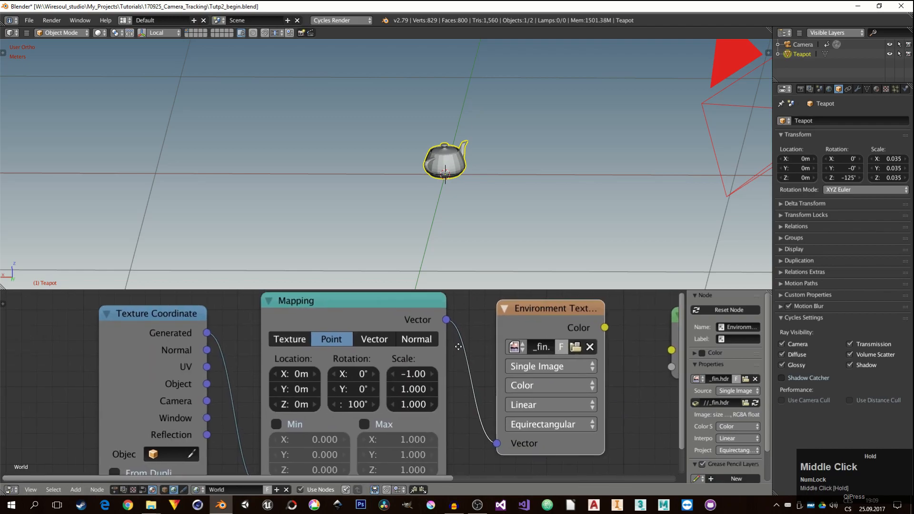
left_click(349, 310)
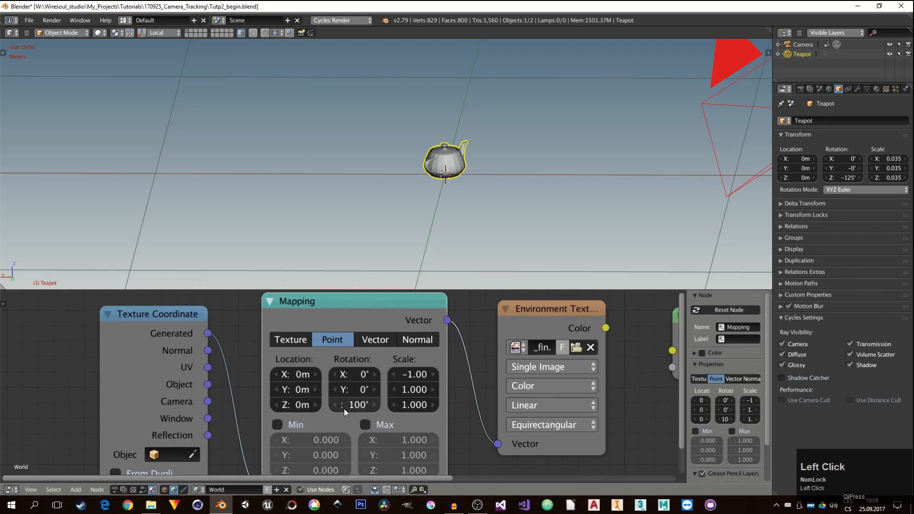
scroll(372, 417, "down", 3)
middle_click_drag(352, 427, 379, 418)
left_click_drag(202, 333, 156, 327)
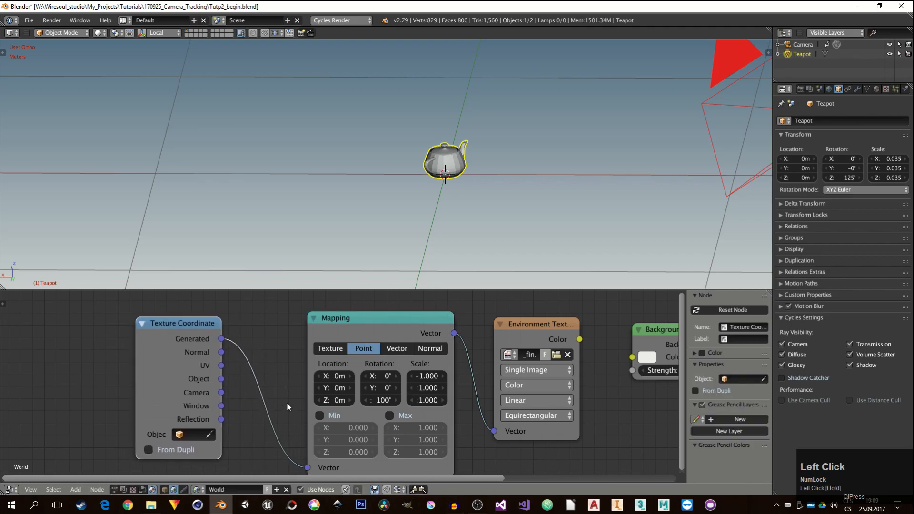
middle_click_drag(299, 464, 291, 454)
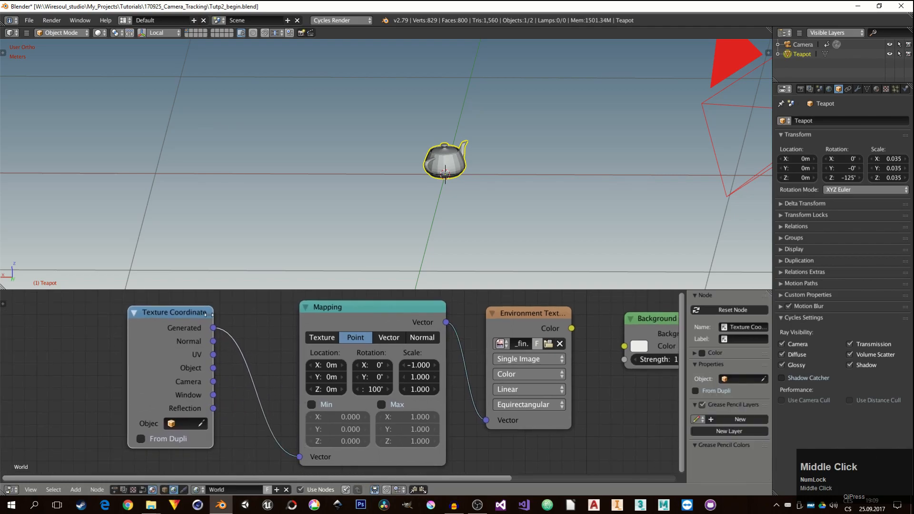
middle_click_drag(323, 392, 185, 396)
scroll(448, 362, "up", 5)
scroll(448, 362, "down", 1)
middle_click_drag(431, 372, 371, 389)
Step: Connect the Environment Texture's Color output to the Background's Color input and load _fin.hdr as the texture image
left_click_drag(370, 342, 393, 355)
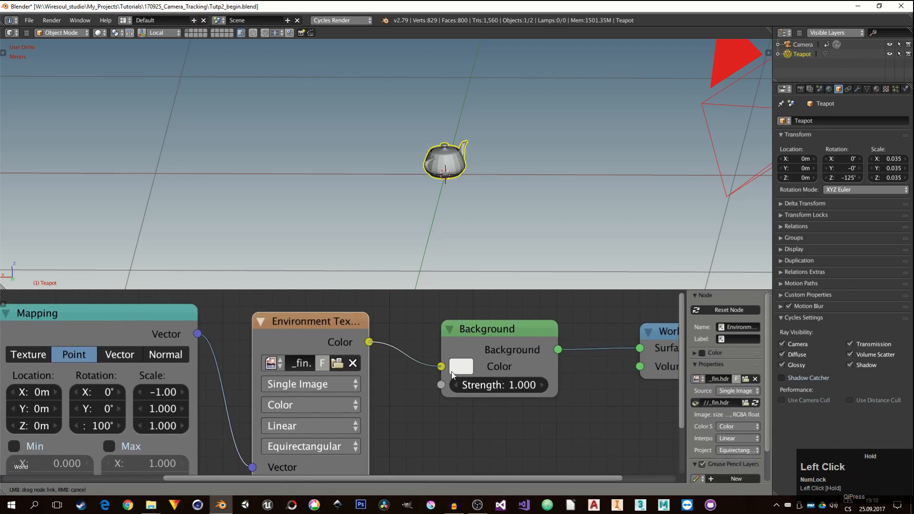
left_click_drag(452, 374, 452, 370)
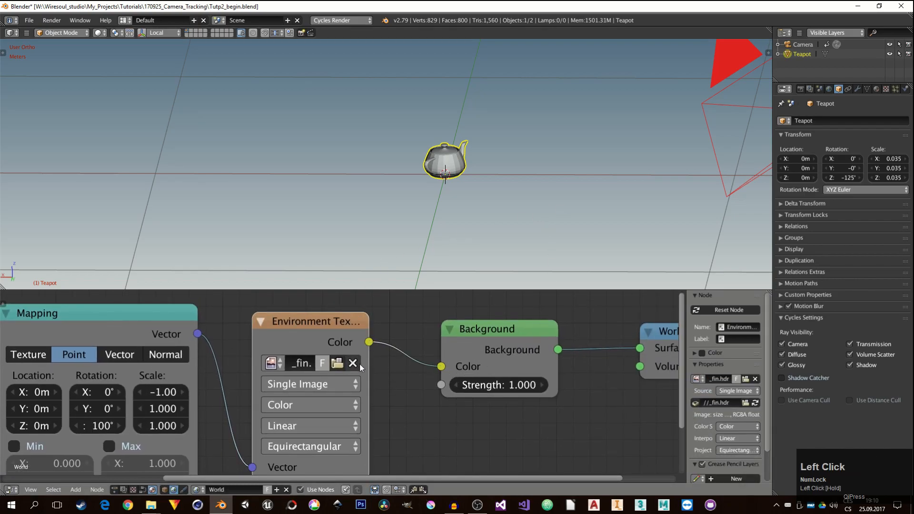
left_click(337, 365)
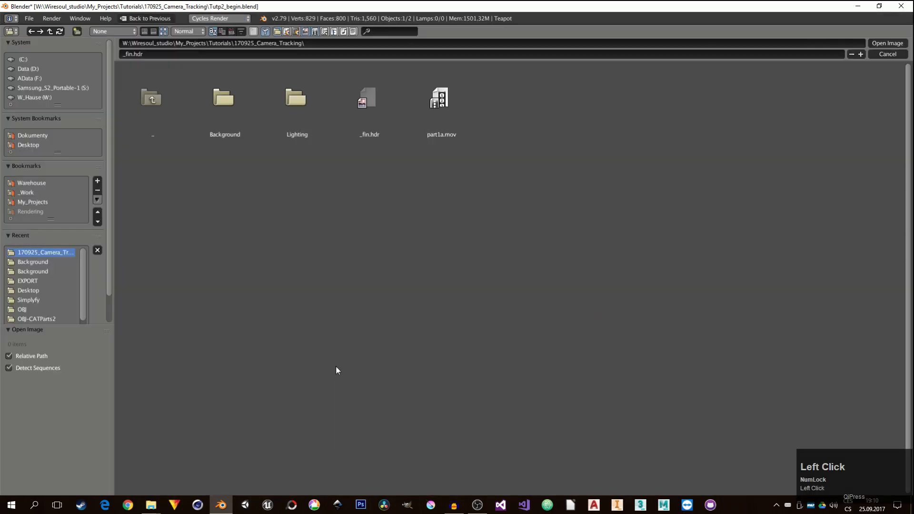
left_click(364, 112)
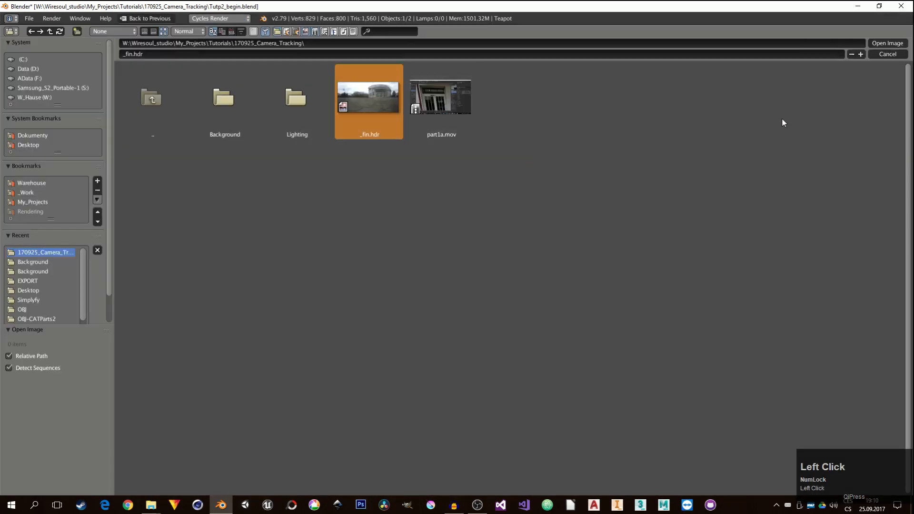
left_click(888, 43)
middle_click_drag(390, 402, 382, 403)
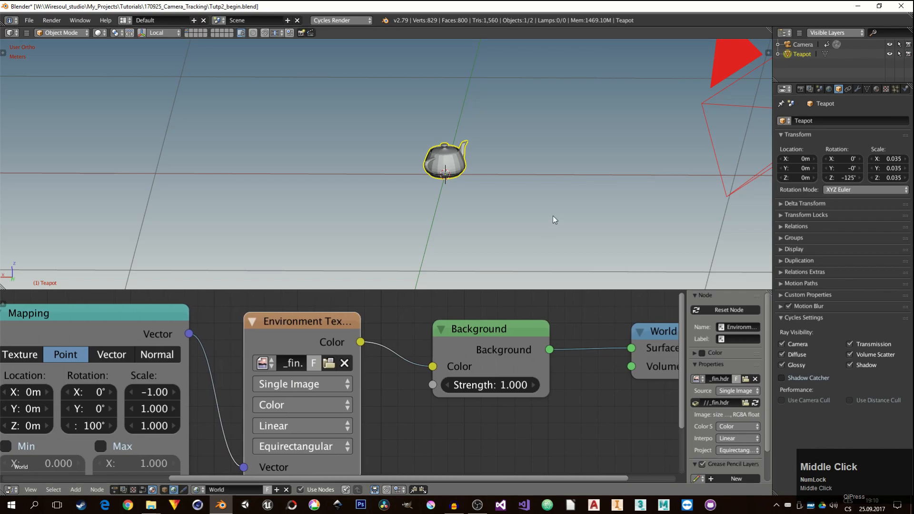
Step: Enable the World Background display in the 3D view
key("n")
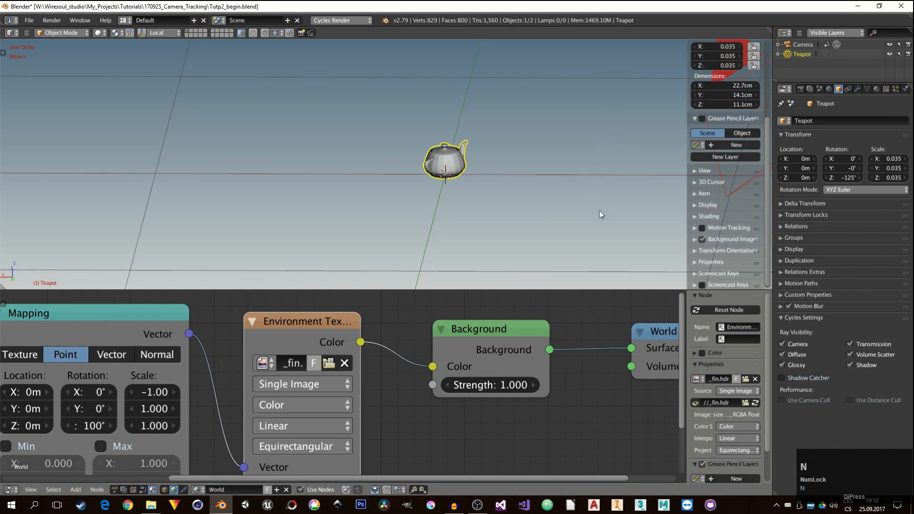
left_click(695, 206)
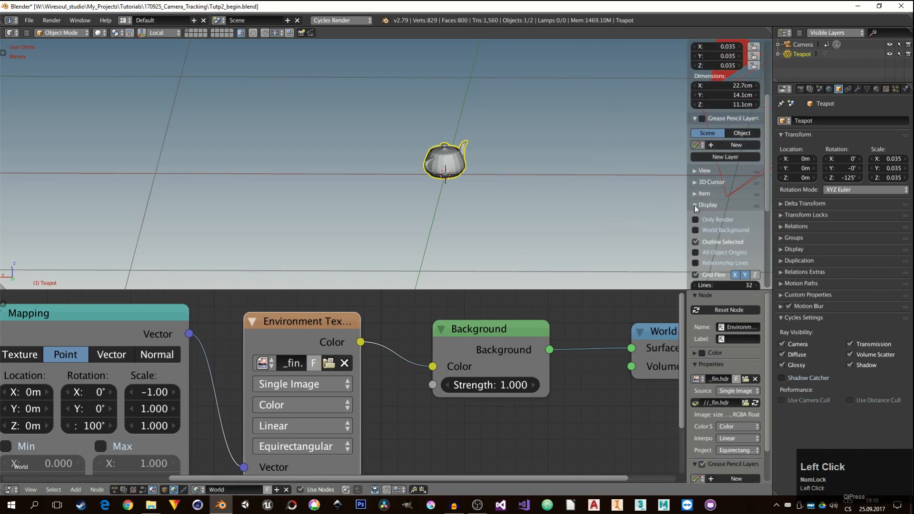
left_click(695, 230)
key("n")
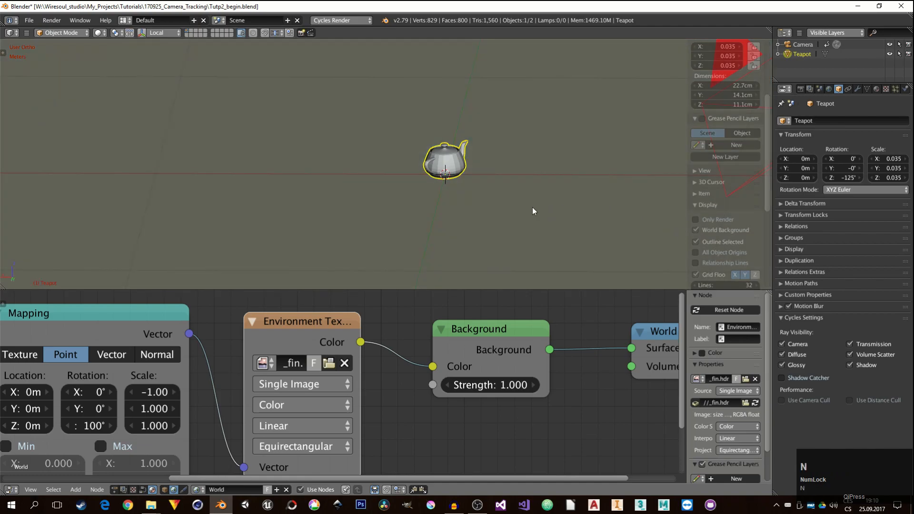
Step: Switch the 3D view to perspective and inspect the environment panorama around the teapot
middle_click_drag(496, 215, 478, 214)
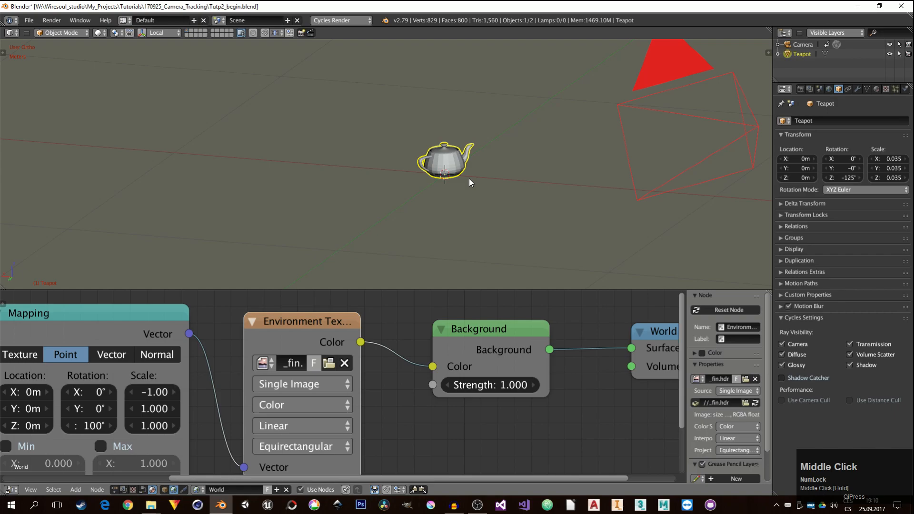
key("KP_5")
mouse_move(464, 193)
middle_mouse_down()
mouse_move(480, 183)
mouse_move(467, 173)
mouse_move(429, 184)
mouse_move(459, 163)
mouse_move(551, 153)
mouse_move(612, 159)
mouse_move(610, 150)
mouse_move(527, 135)
mouse_move(301, 146)
mouse_move(282, 160)
mouse_move(327, 136)
mouse_move(393, 159)
mouse_move(531, 161)
mouse_move(575, 182)
mouse_move(572, 198)
mouse_move(521, 173)
mouse_move(527, 122)
mouse_move(577, 117)
mouse_move(535, 117)
mouse_move(505, 257)
mouse_move(494, 255)
mouse_move(473, 202)
mouse_move(457, 201)
middle_mouse_up()
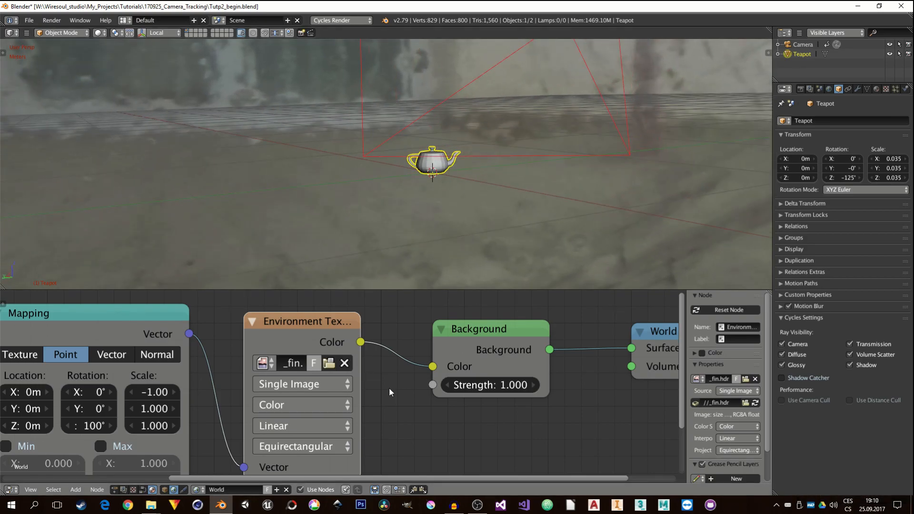
middle_click_drag(389, 388, 382, 392)
middle_click_drag(446, 190, 456, 182)
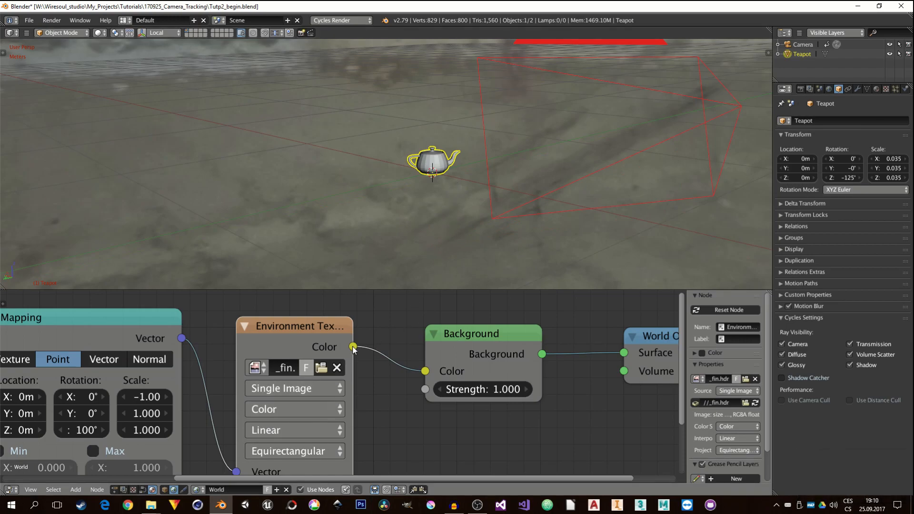
Step: Connect the Environment Texture's Color output to the Background's Strength input and insert a Math node into that link
left_click_drag(353, 348, 361, 353)
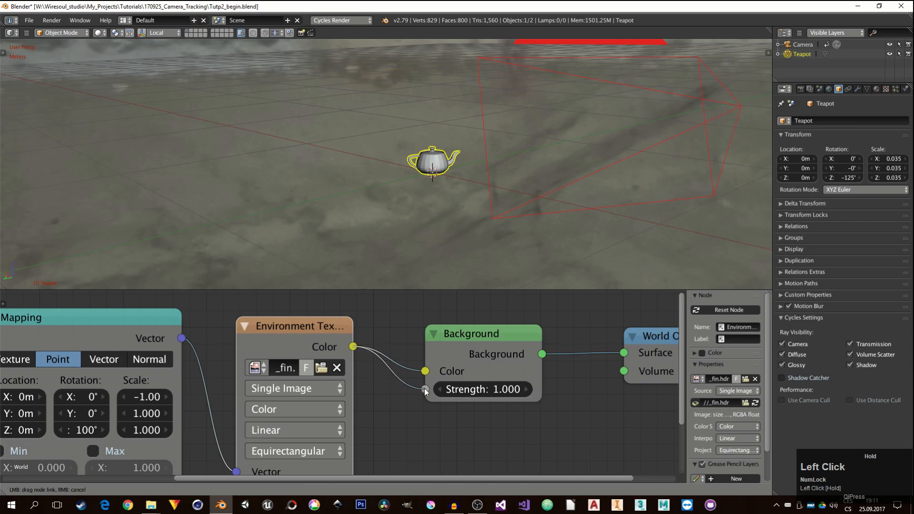
left_click_drag(436, 391, 427, 389)
middle_click_drag(427, 407, 466, 394)
key("shift+a")
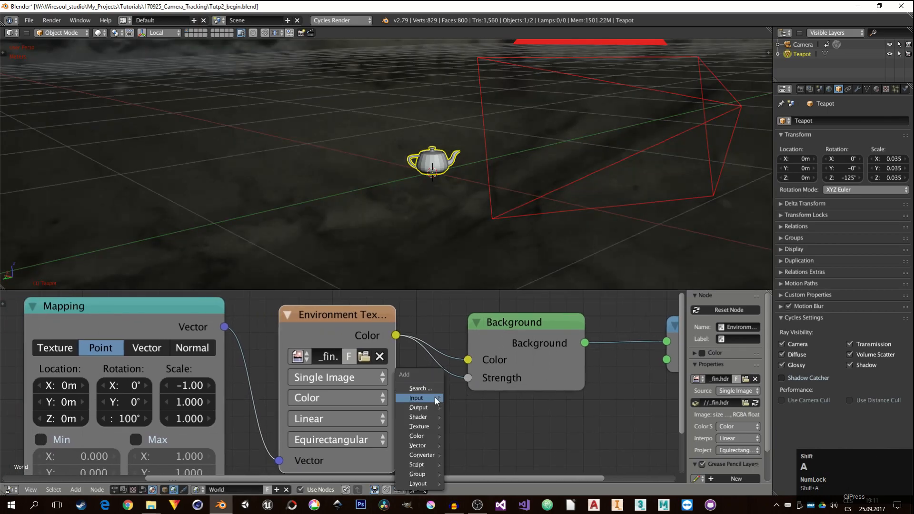
mouse_move(424, 436)
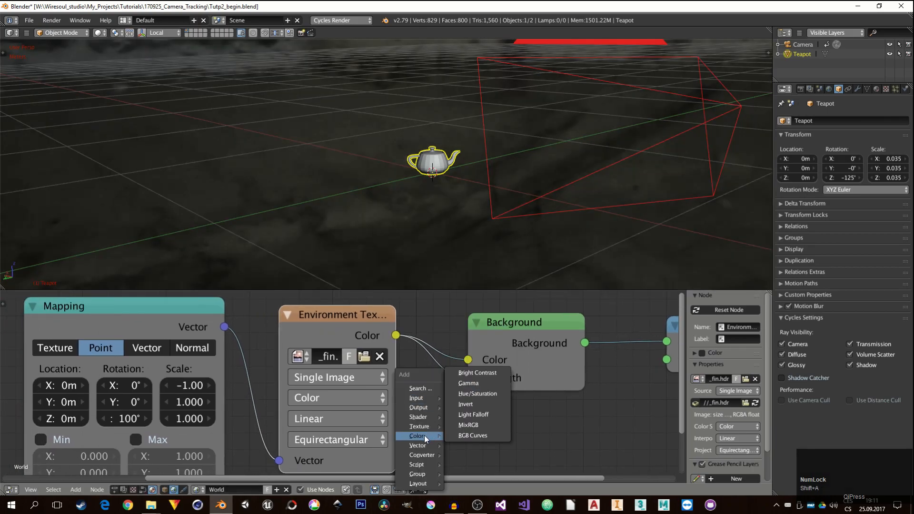
mouse_move(431, 455)
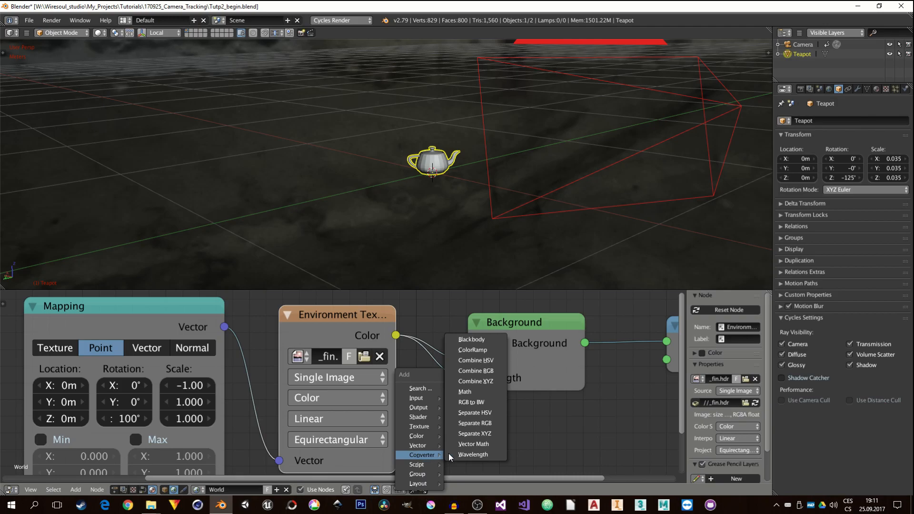
left_click(482, 391)
left_click(423, 372)
Step: Set the Math node's second value to 2 and its operation to Multiply
middle_click_drag(537, 437, 455, 374)
left_click(454, 417)
type("2")
key("Return")
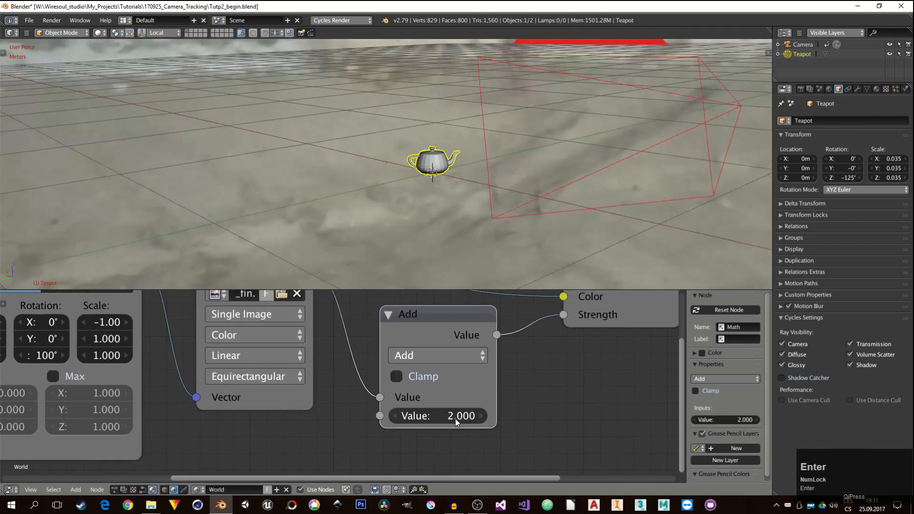
left_click(456, 356)
left_click(432, 298)
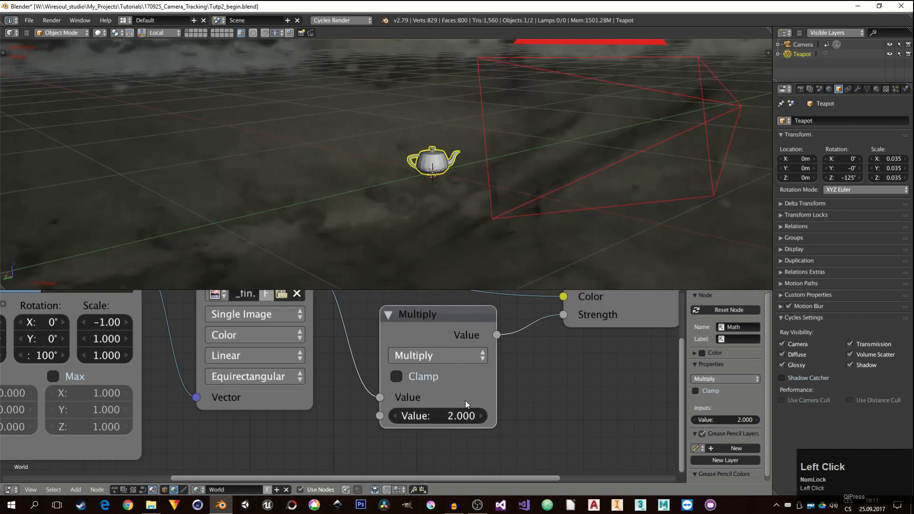
Step: Inspect the teapot against the environment at ground level and return the 3D view to the camera
middle_click_drag(445, 170, 467, 147)
scroll(451, 153, "up", 5)
scroll(456, 133, "down", 2)
scroll(455, 134, "up", 3)
key("KP_0")
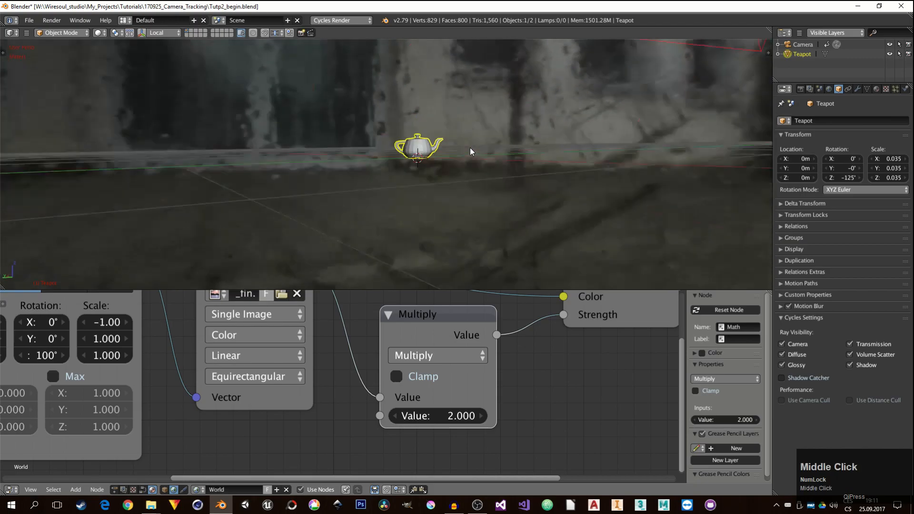
scroll(429, 159, "down", 3)
scroll(430, 162, "up", 1)
Step: Lower the opacity of the camera view's background movie clip to about 0.354
key("n")
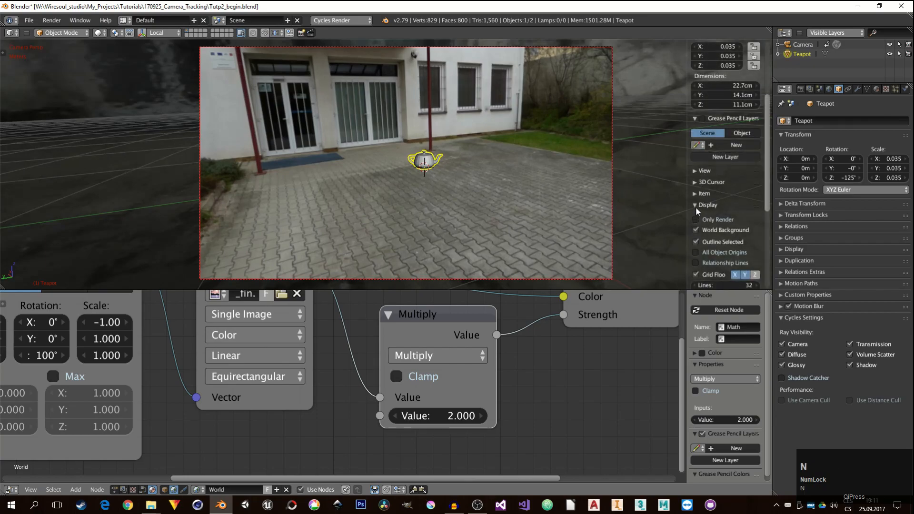
left_click(696, 205)
left_click(694, 239)
scroll(725, 263, "down", 5)
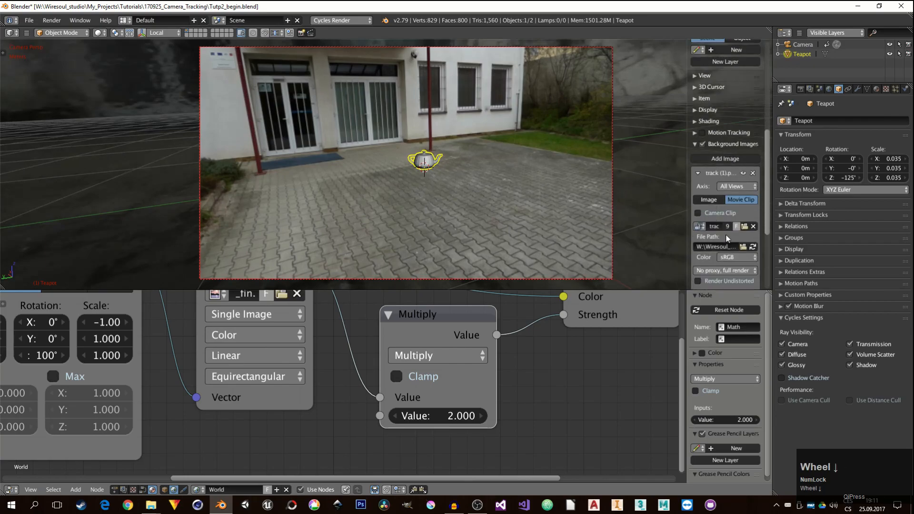
left_click_drag(735, 259, 698, 260)
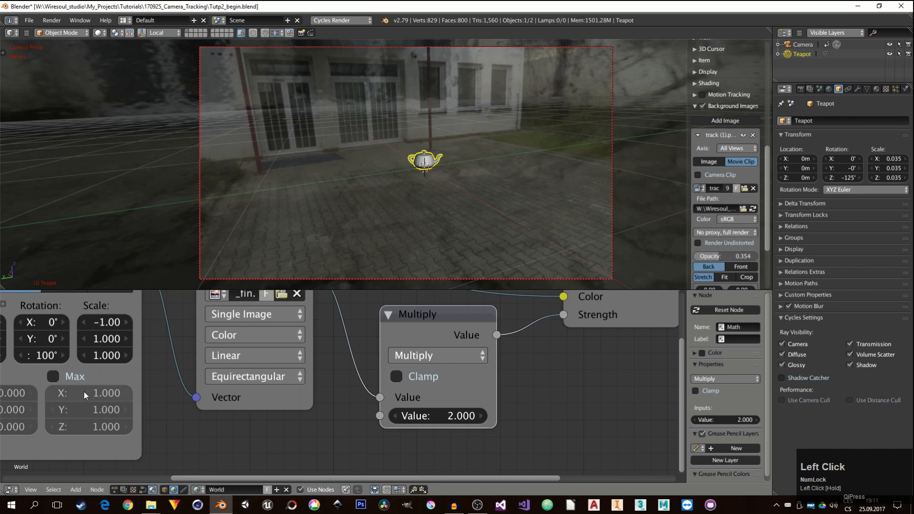
Step: Test a Z rotation of about 88.2° in the Mapping node against the footage, and set it back to 100°
middle_click_drag(40, 357, 117, 367)
mouse_move(116, 366)
left_mouse_down()
mouse_move(152, 366)
mouse_move(109, 367)
left_mouse_up()
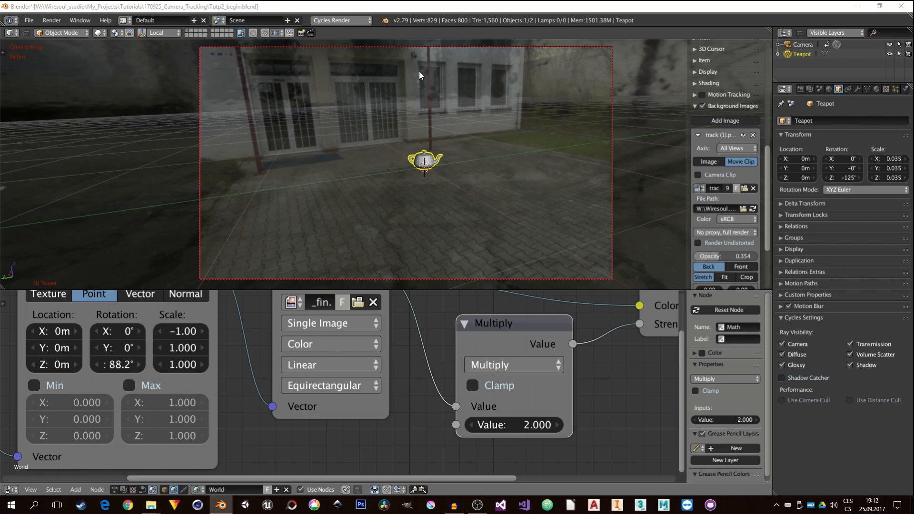
mouse_move(115, 365)
left_mouse_down()
mouse_move(99, 364)
mouse_move(109, 364)
left_mouse_up()
left_click(109, 364)
type("100")
key("Return")
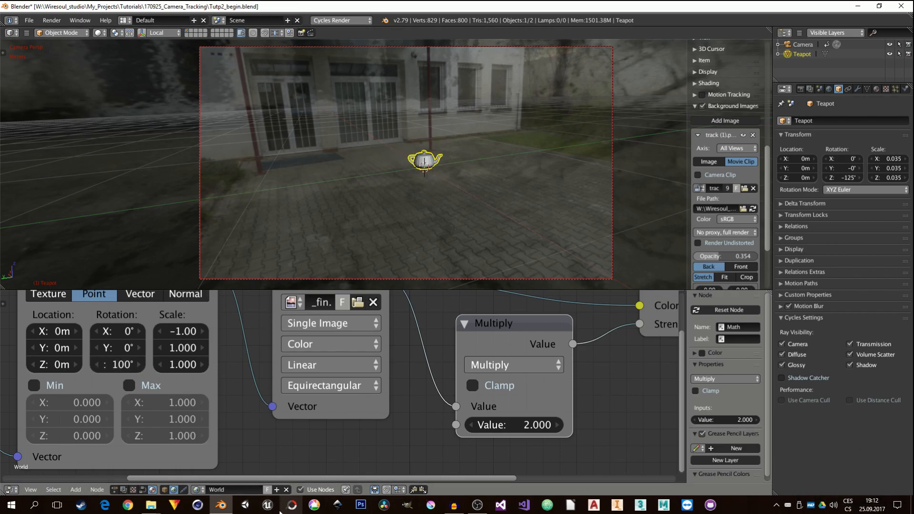
Step: Rearrange the workspace with an image editor beside the 3D view and a timeline above the node editor
left_click_drag(5, 491, 14, 483)
left_click(11, 490)
left_click(27, 464)
right_click_drag(285, 482, 364, 478)
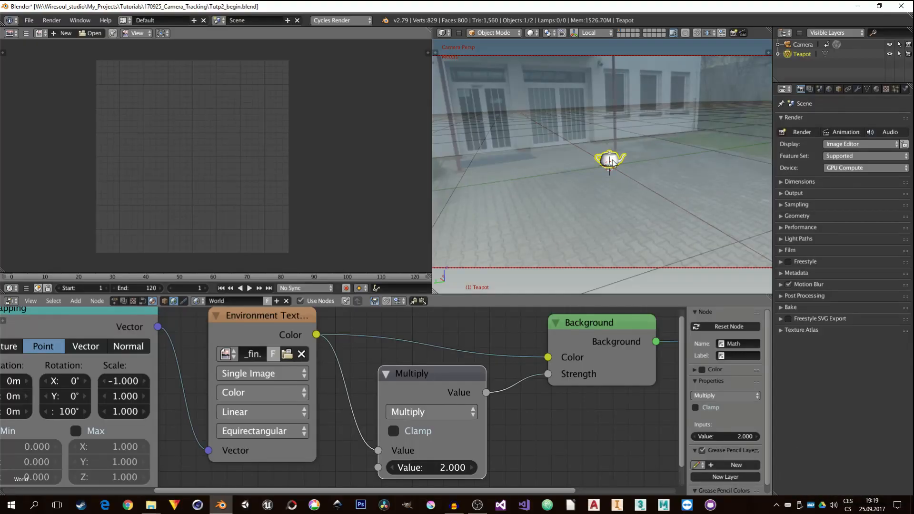
Step: Show the teapot close up in rendered shading and widen the 3D view area
scroll(616, 166, "down", 5)
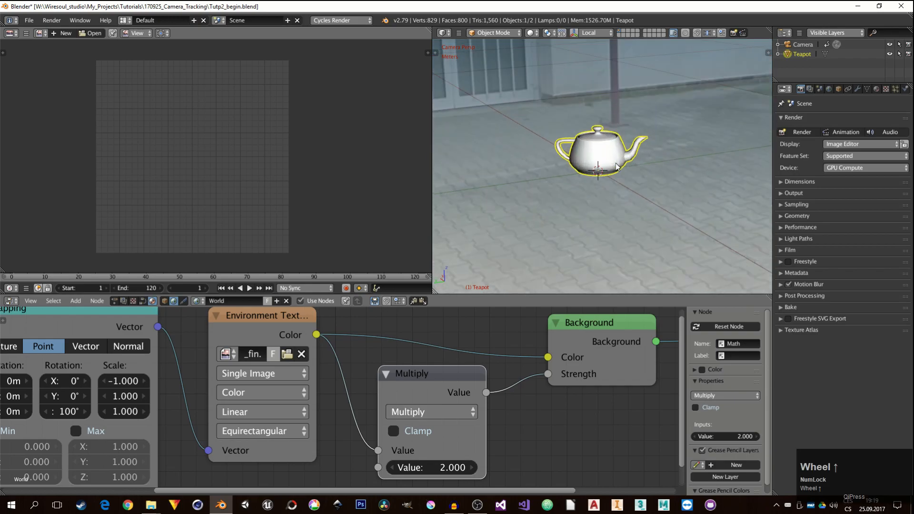
scroll(602, 175, "up", 4)
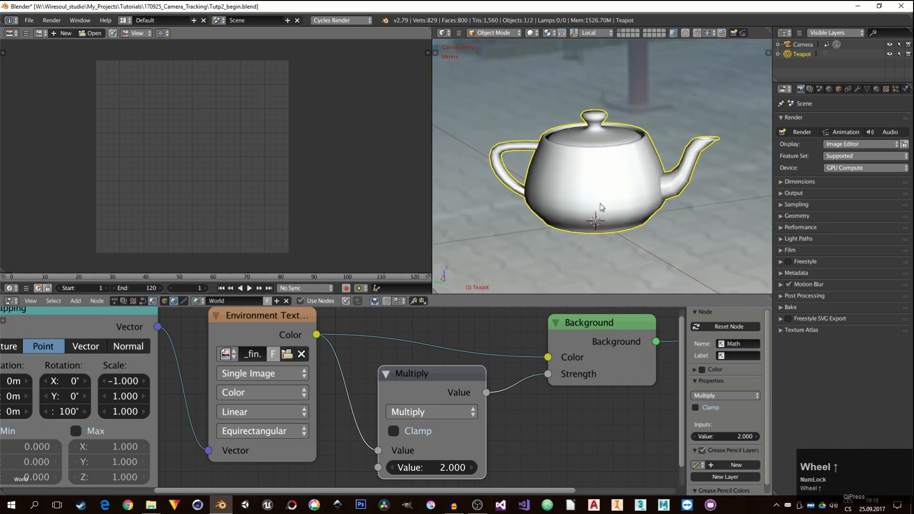
key("z")
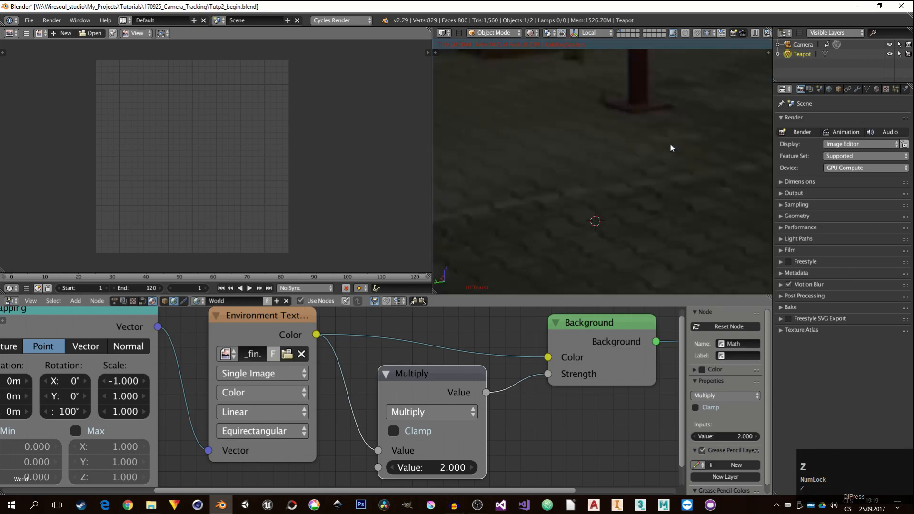
left_click_drag(433, 207, 351, 210)
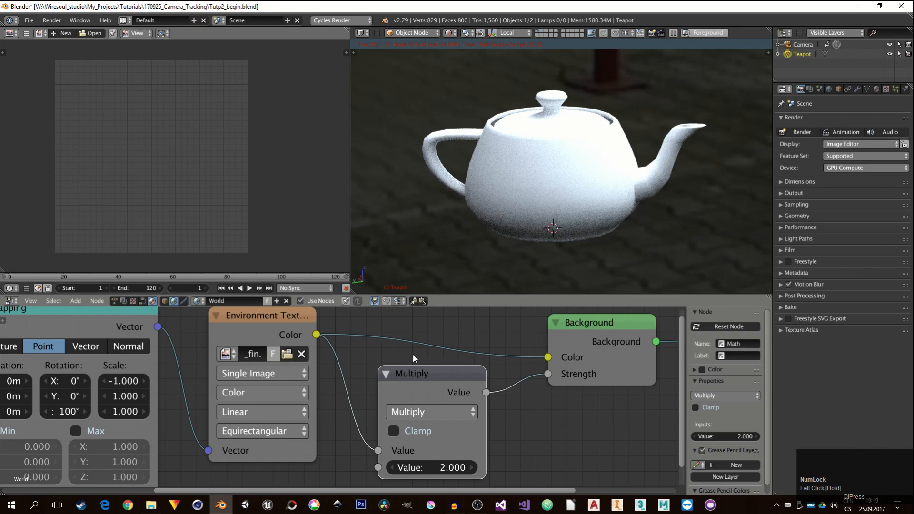
Step: Smooth the teapot with a level 2 Subdivision Surface modifier
middle_click_drag(178, 349, 254, 361)
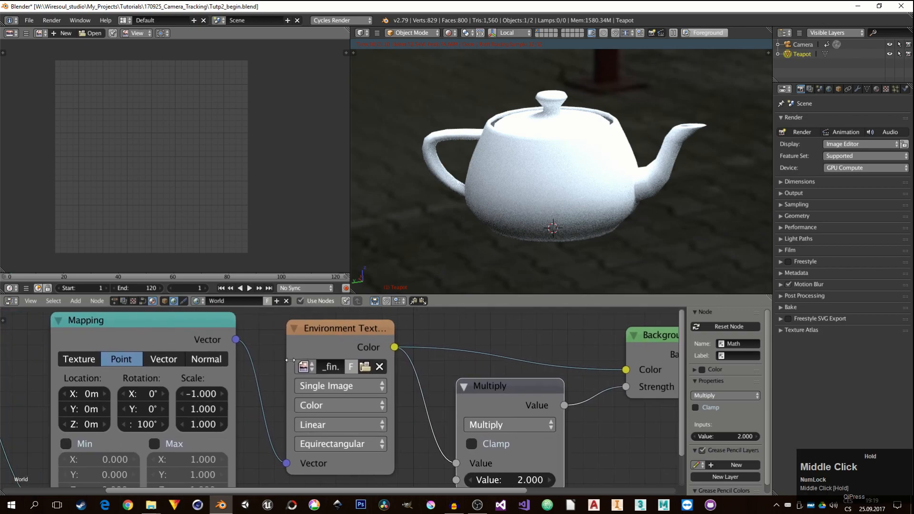
middle_click_drag(476, 353, 439, 356)
middle_click_drag(567, 211, 591, 190)
scroll(571, 196, "up", 10)
middle_click(589, 184, "shift")
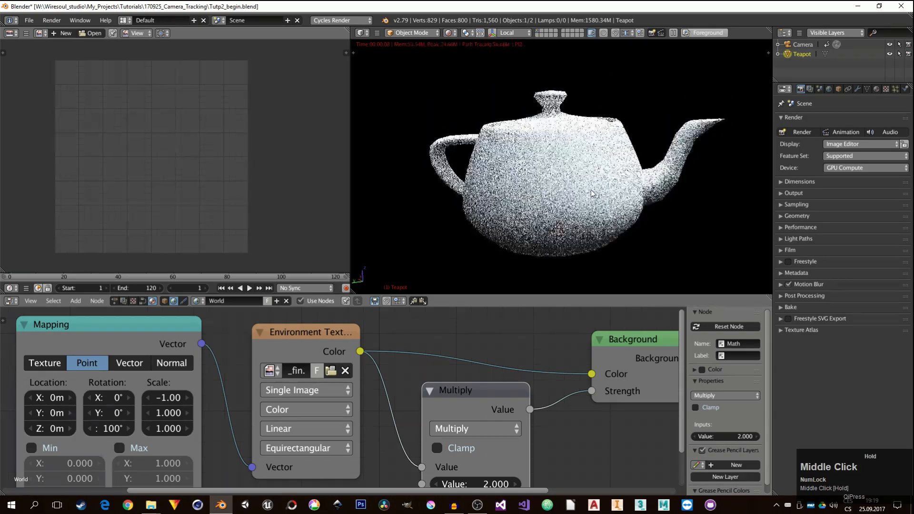
left_click(561, 167)
key("ctrl+2")
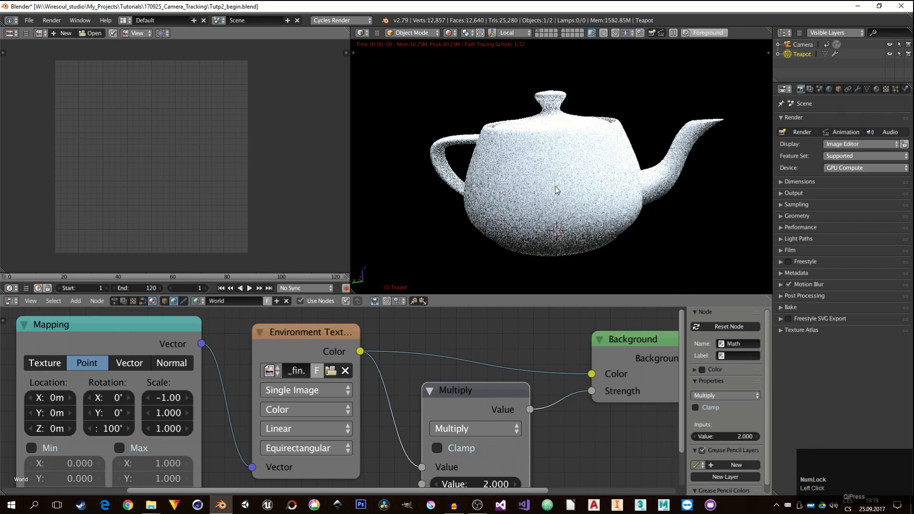
Step: Create a new material for the teapot and delete its Diffuse BSDF node
left_click(166, 302)
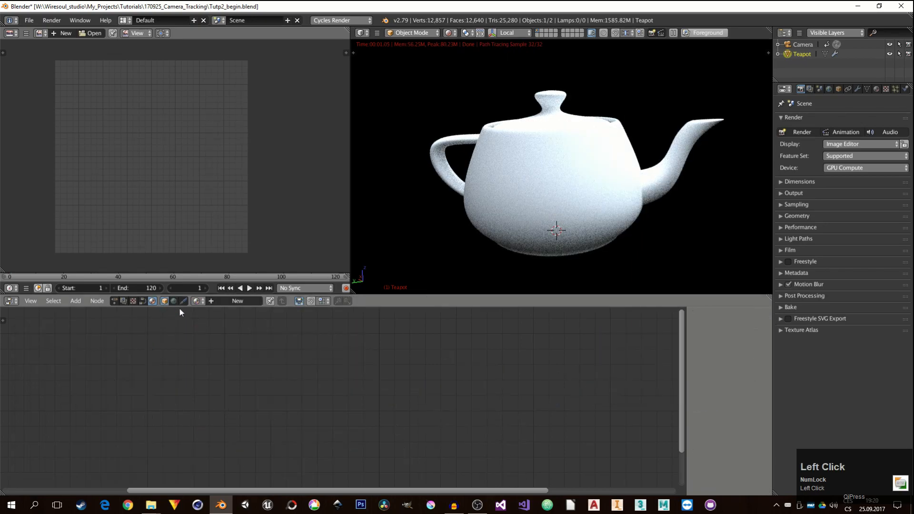
left_click(225, 302)
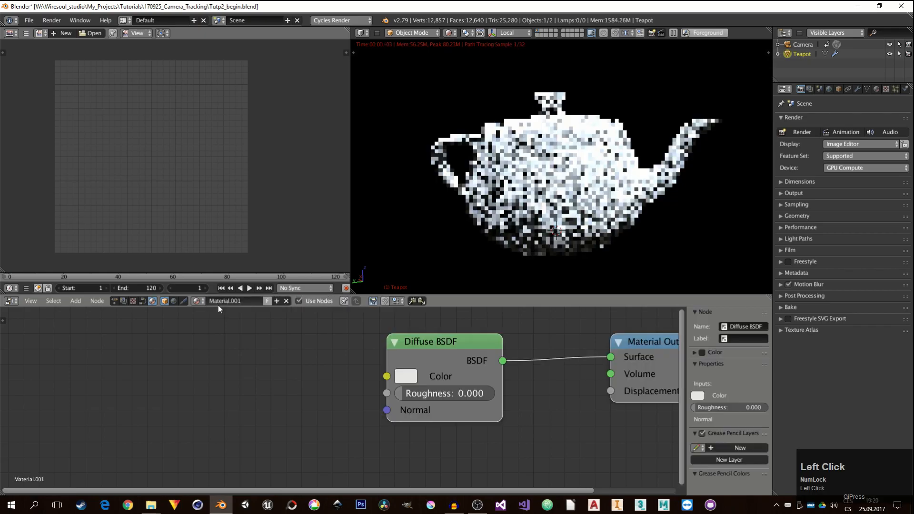
middle_click_drag(476, 360, 468, 361)
left_click(424, 352)
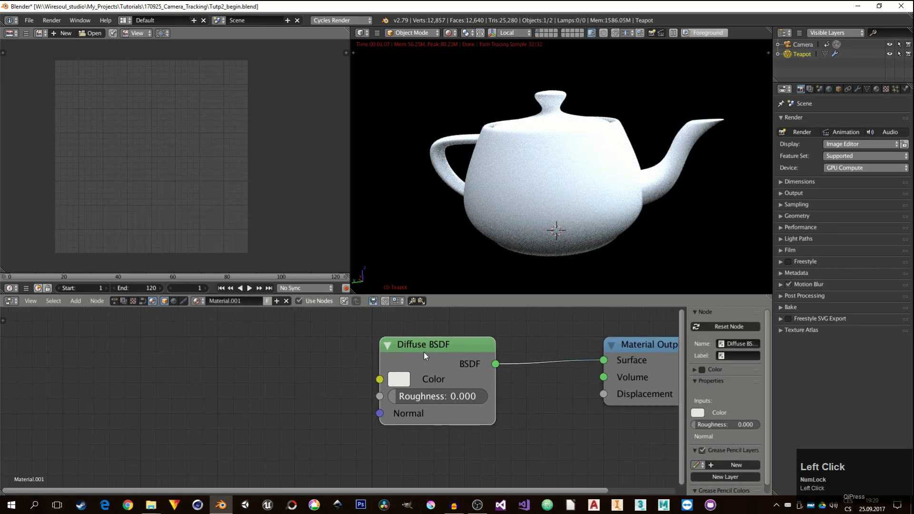
key("x")
Step: Add a Principled BSDF shader and connect it to the Material Output's Surface input
key("shift+a")
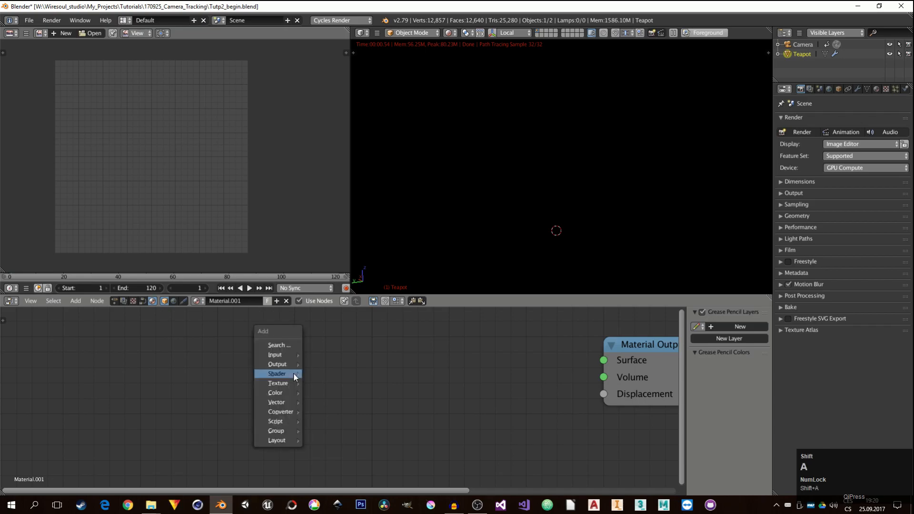
mouse_move(293, 372)
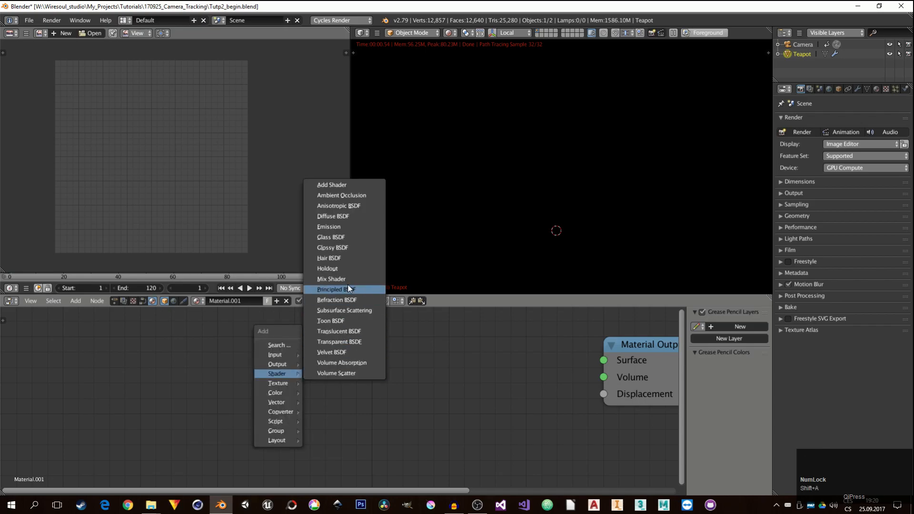
left_click(336, 289)
left_click(390, 320)
left_click(458, 345, "ctrl+shift")
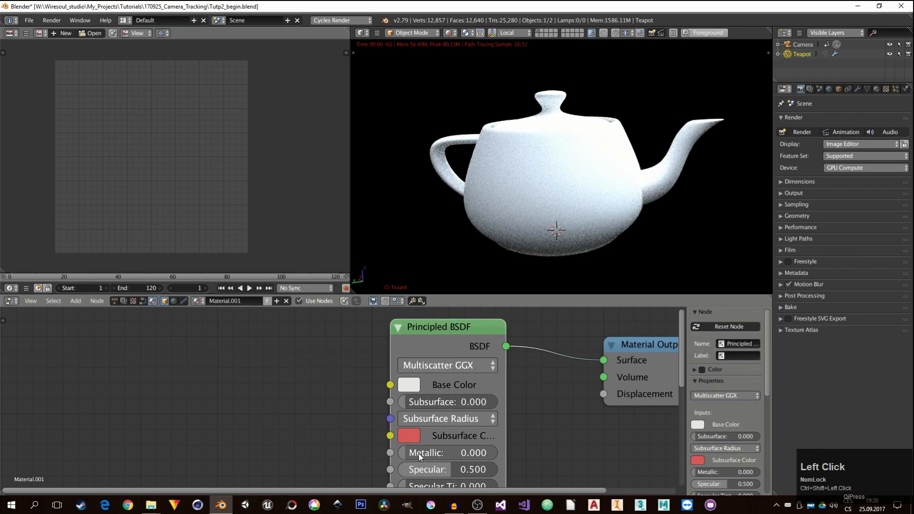
Step: Set the Principled BSDF's Metallic to 1.000 and Roughness to about 0.042 for a chrome look
left_click_drag(452, 453, 498, 452)
middle_click_drag(499, 449, 499, 367)
left_click_drag(471, 422, 424, 421)
middle_click_drag(585, 178, 616, 178)
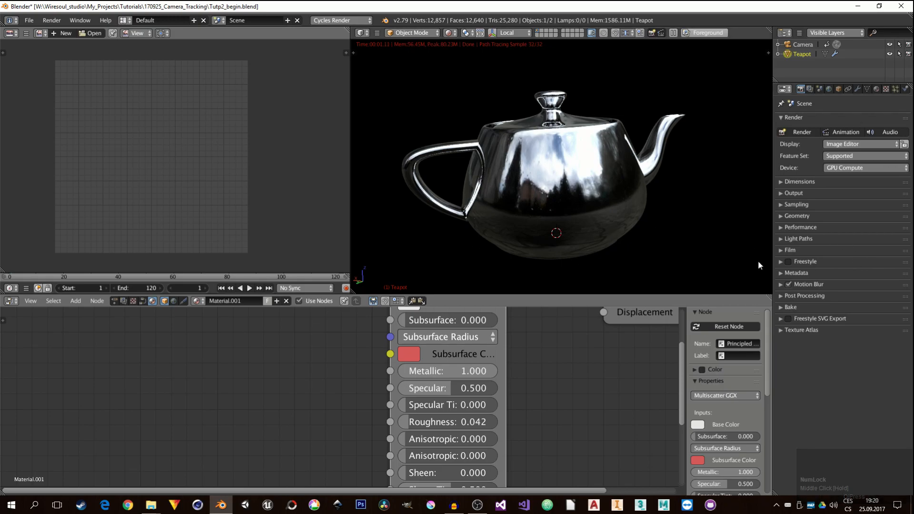
Step: Turn off the Transparent film option to view the teapot against the environment, and turn it back on
left_click(783, 251)
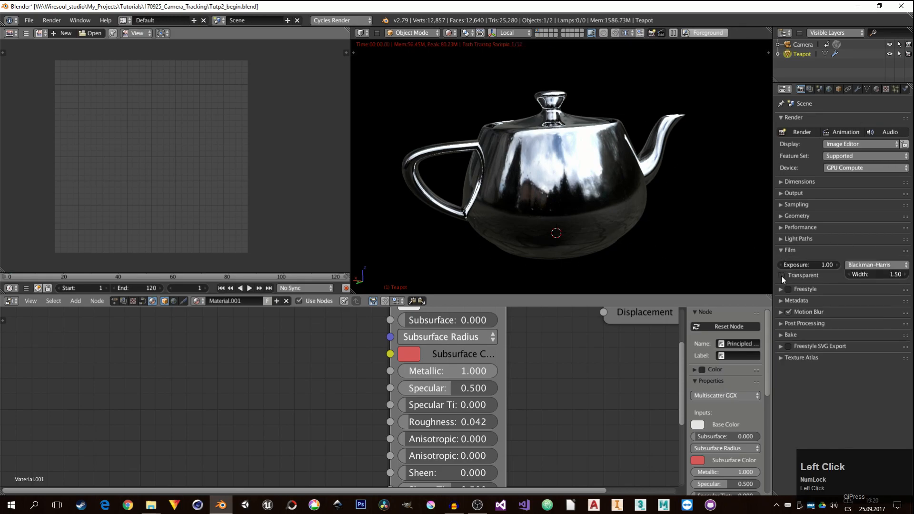
left_click(782, 276)
middle_click_drag(654, 210, 615, 203)
scroll(625, 189, "down", 3)
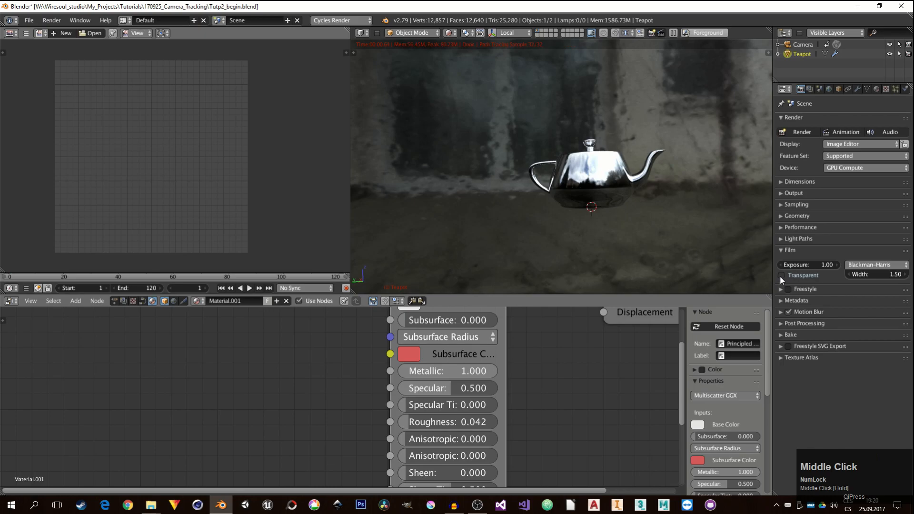
left_click(781, 276)
middle_click_drag(609, 204, 659, 218)
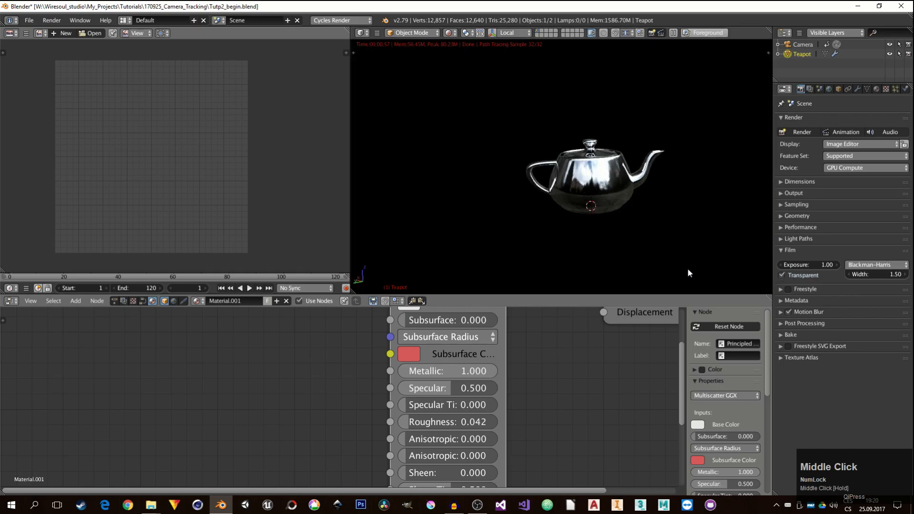
Step: Return the 3D view to the camera and turn off its background images
key("KP_0")
scroll(577, 192, "down", 4)
scroll(582, 186, "up", 2)
scroll(595, 188, "down", 2)
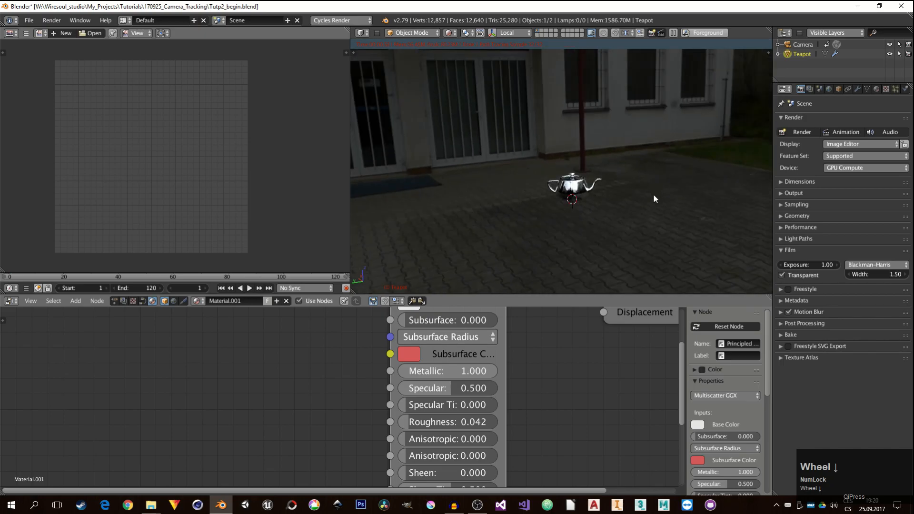
key("n")
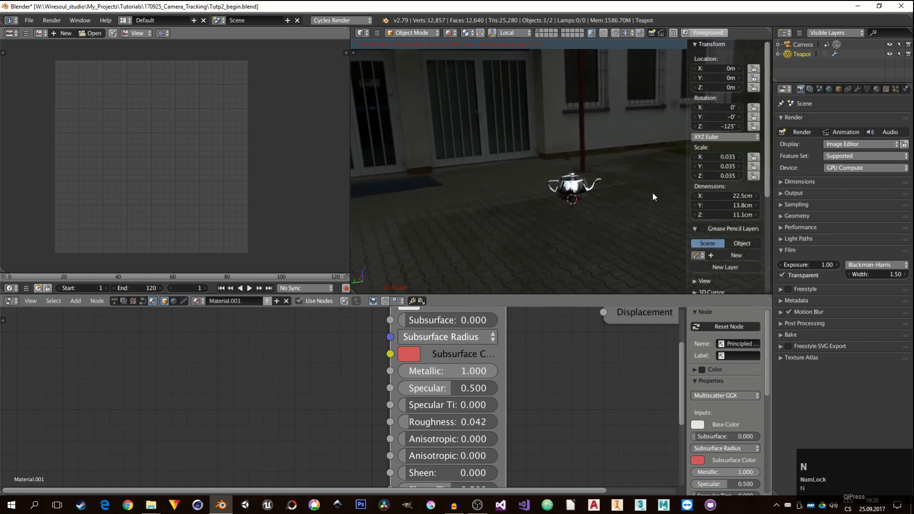
scroll(705, 200, "down", 5)
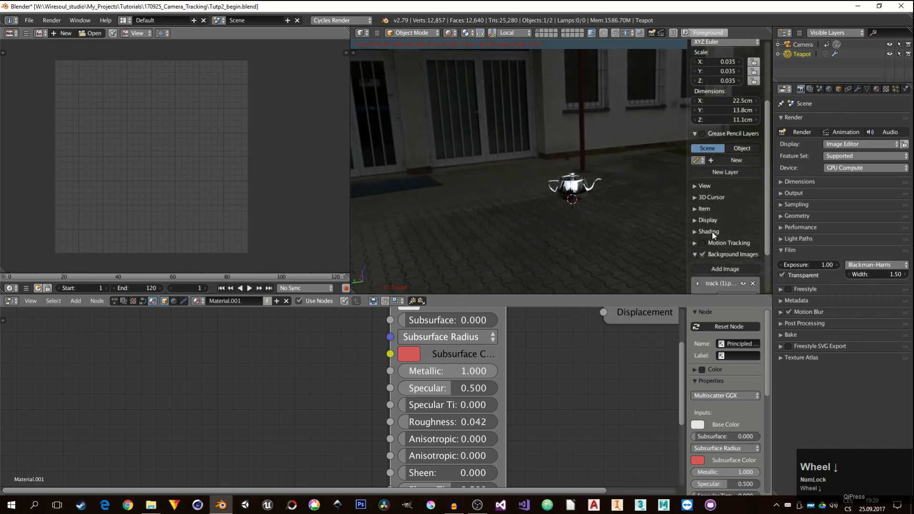
scroll(713, 231, "down", 5)
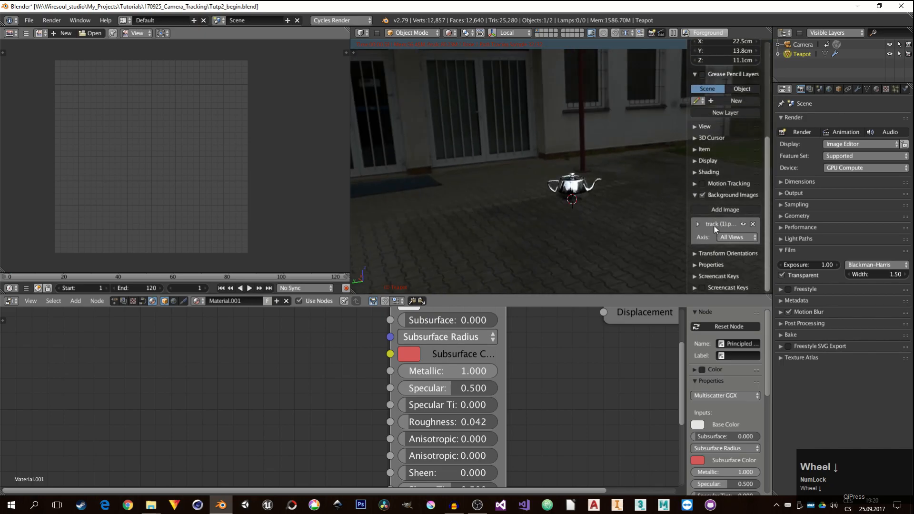
left_click(702, 195)
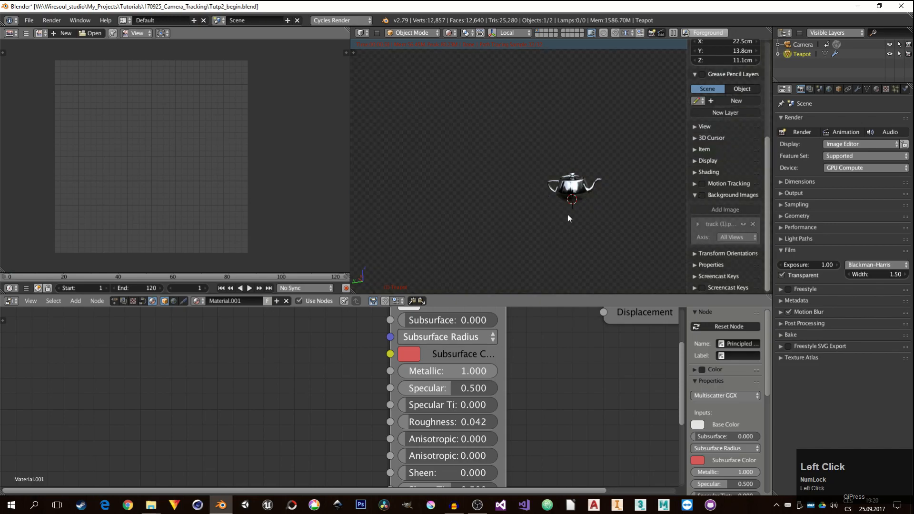
Step: Turn the 3D view's background images back on and set the camera clip's opacity to 1.000
left_click(702, 195)
scroll(590, 198, "up", 3)
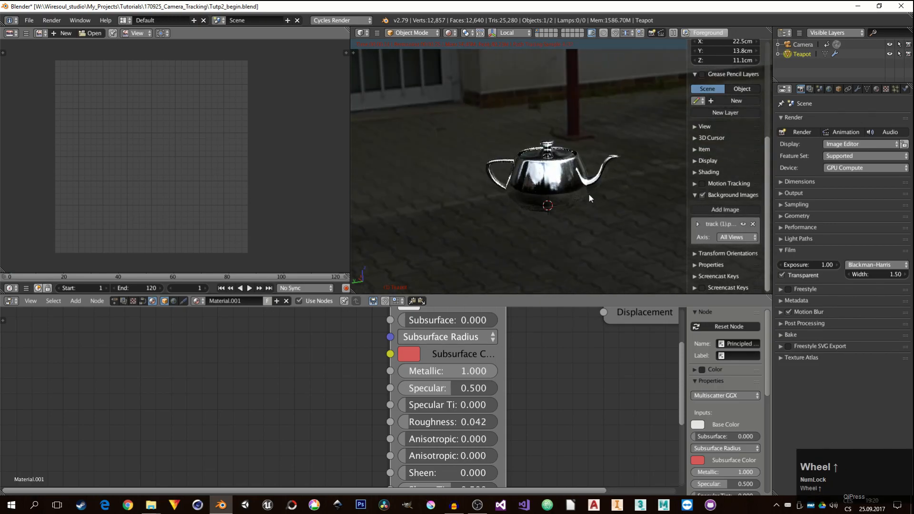
left_click(698, 224)
scroll(724, 253, "down", 8)
left_click_drag(724, 254, 757, 253)
scroll(591, 207, "down", 3)
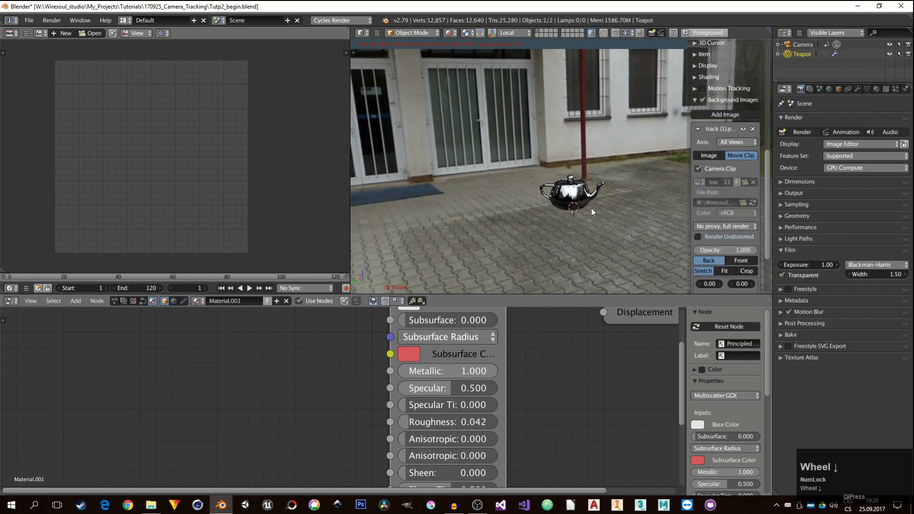
scroll(598, 202, "up", 4)
middle_click_drag(595, 202, 572, 210, "shift")
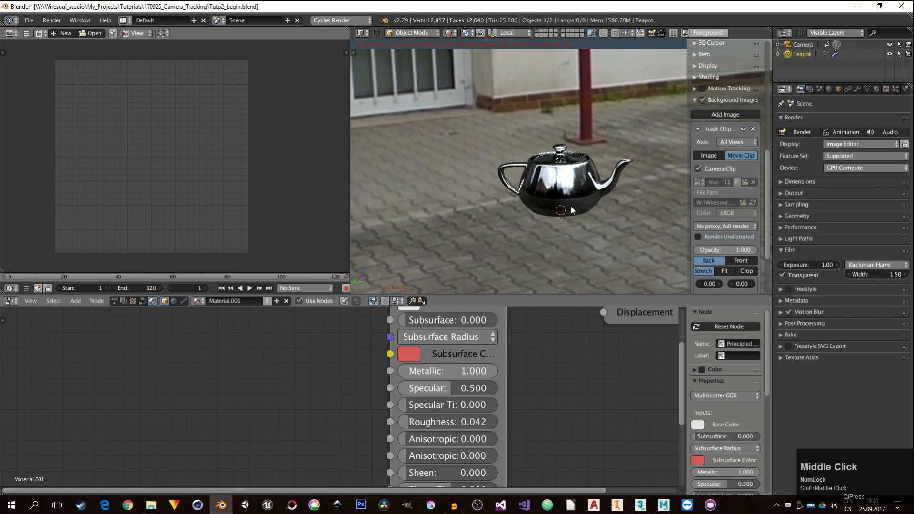
scroll(573, 211, "left", 1)
scroll(601, 187, "left", 1)
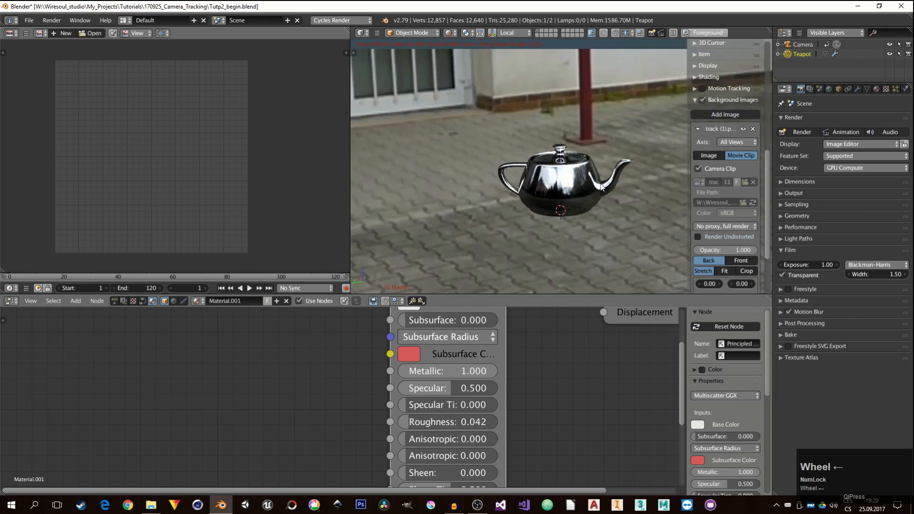
Step: Hide the 3D view's properties sidebar and add a plane mesh as the ground beneath the teapot
key("n")
scroll(590, 190, "down", 2)
scroll(589, 190, "up", 2)
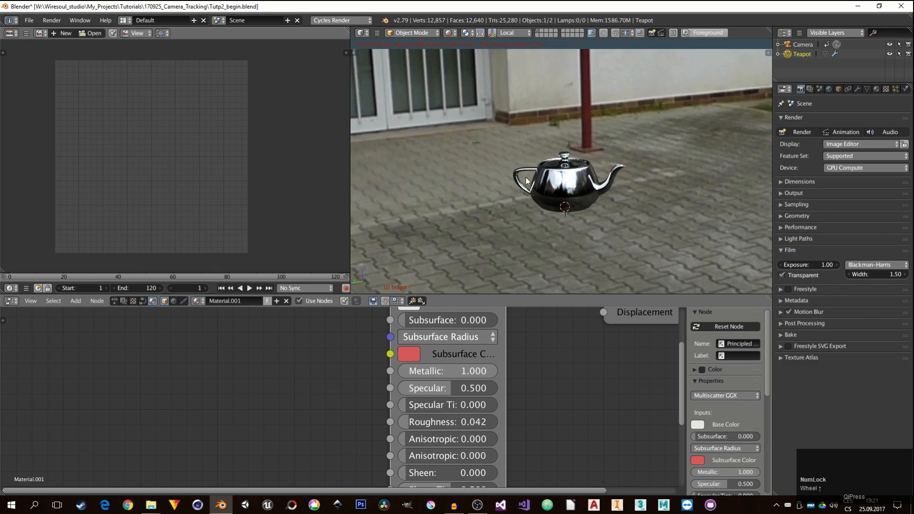
key("shift+a")
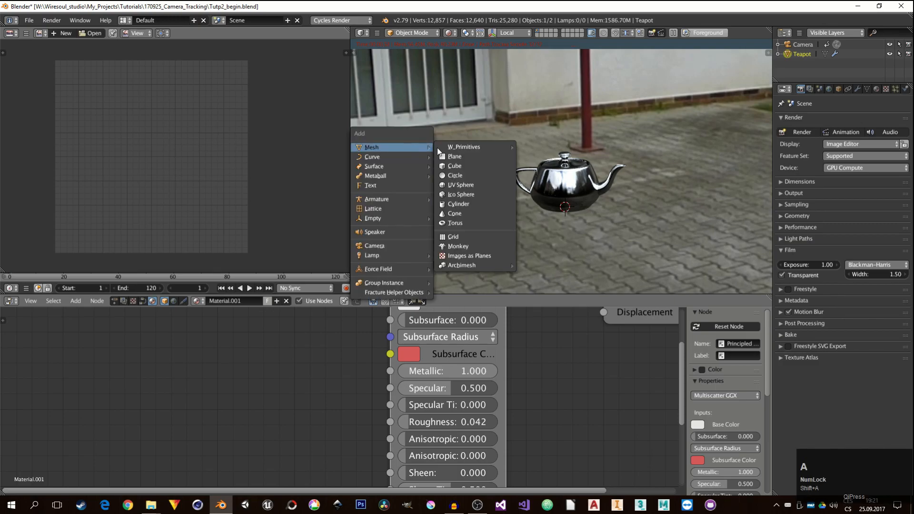
left_click(466, 156)
scroll(602, 199, "down", 4)
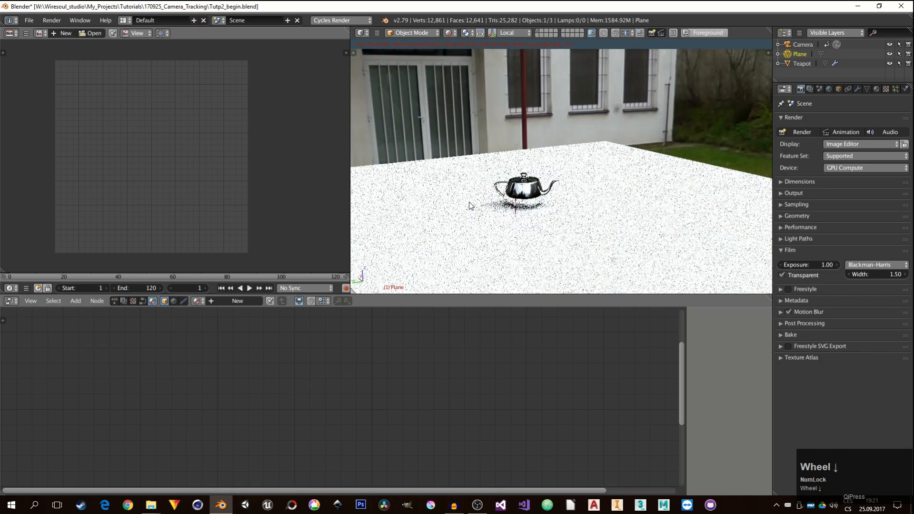
middle_click_drag(482, 208, 525, 207, "shift")
scroll(533, 206, "up", 1)
scroll(535, 205, "up", 8)
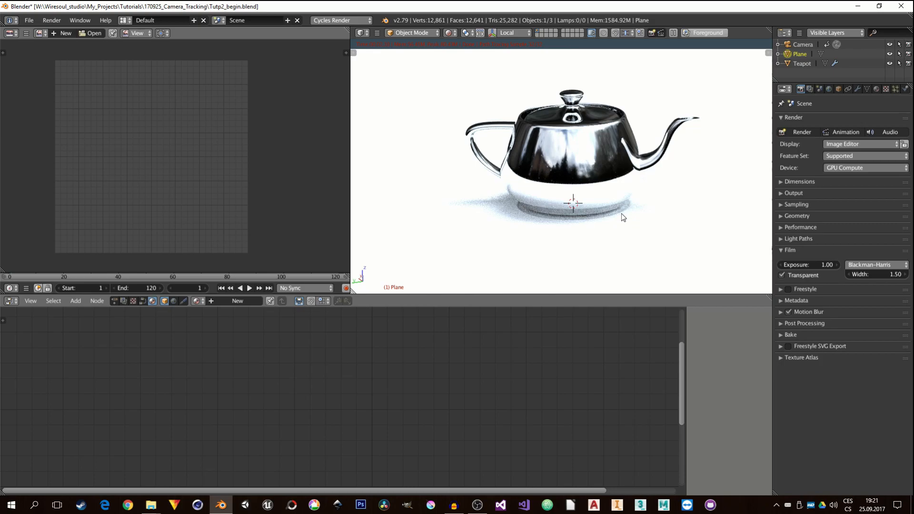
scroll(622, 214, "down", 4)
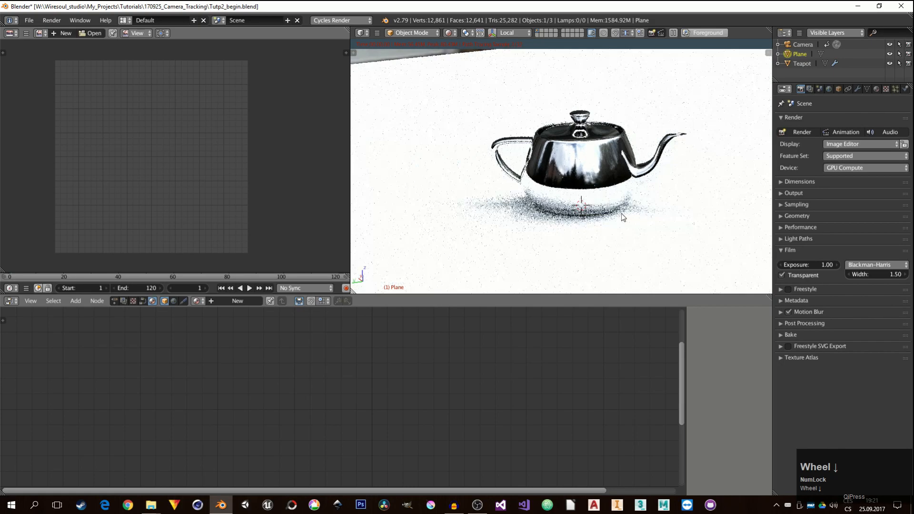
Step: Enable Shadow Catcher for the plane, examine the teapot's shadow and reflection, and turn the option back off
left_click(840, 90)
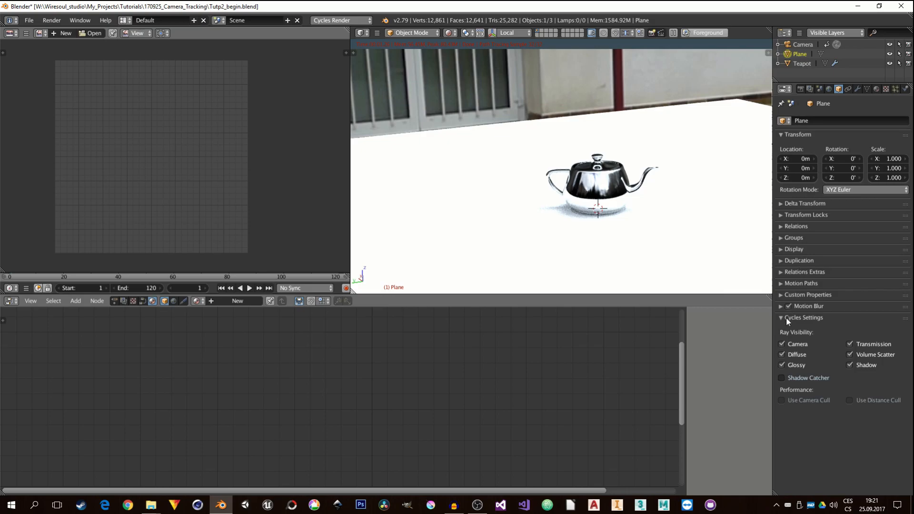
left_click(782, 379)
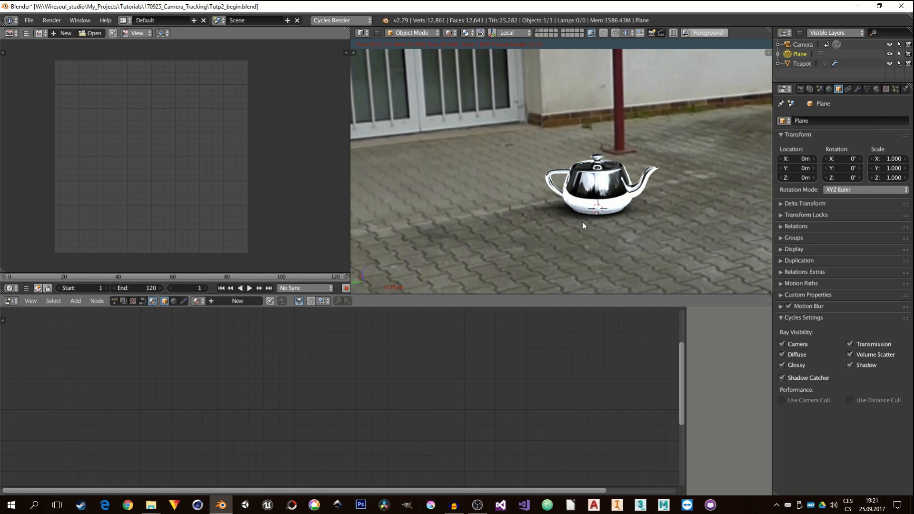
scroll(582, 222, "up", 5)
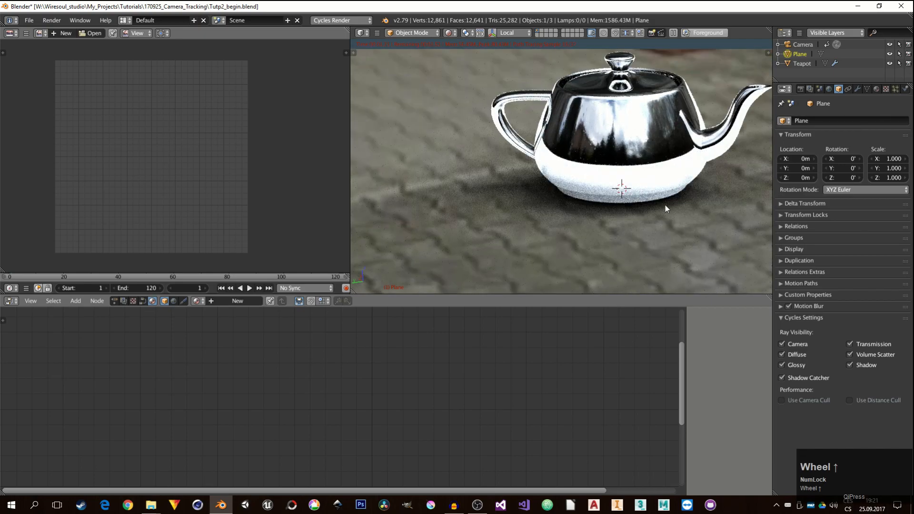
scroll(597, 230, "down", 5)
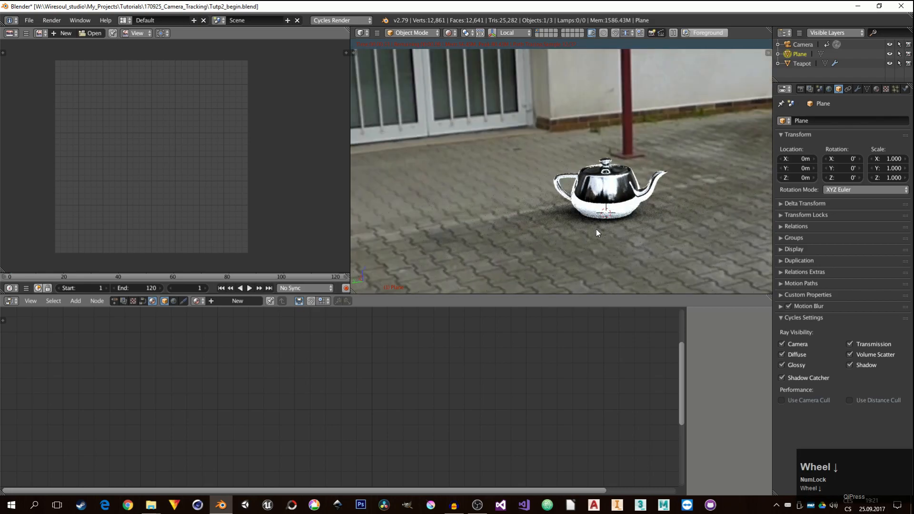
scroll(607, 206, "up", 5)
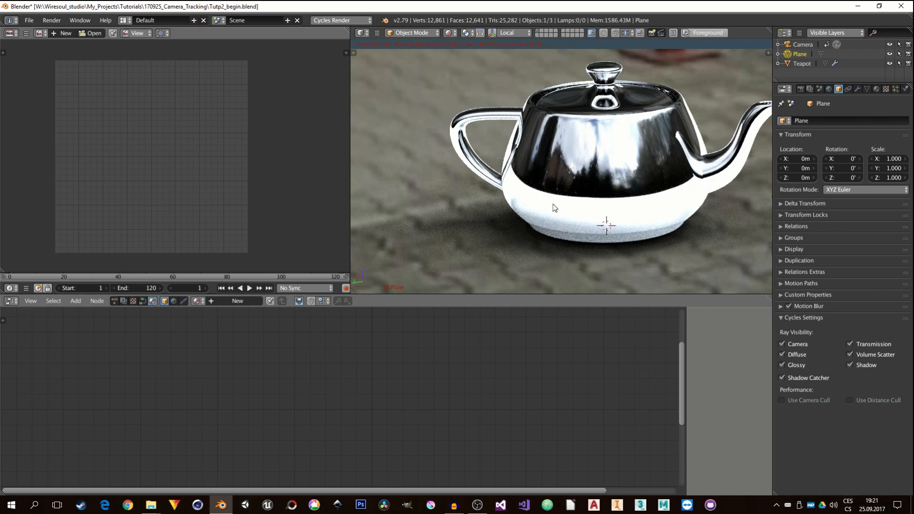
scroll(581, 203, "down", 3)
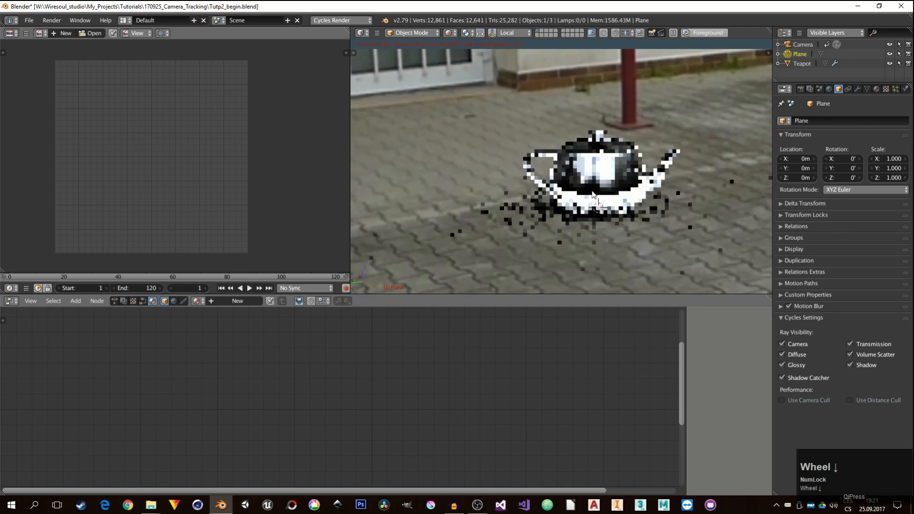
scroll(595, 199, "up", 2)
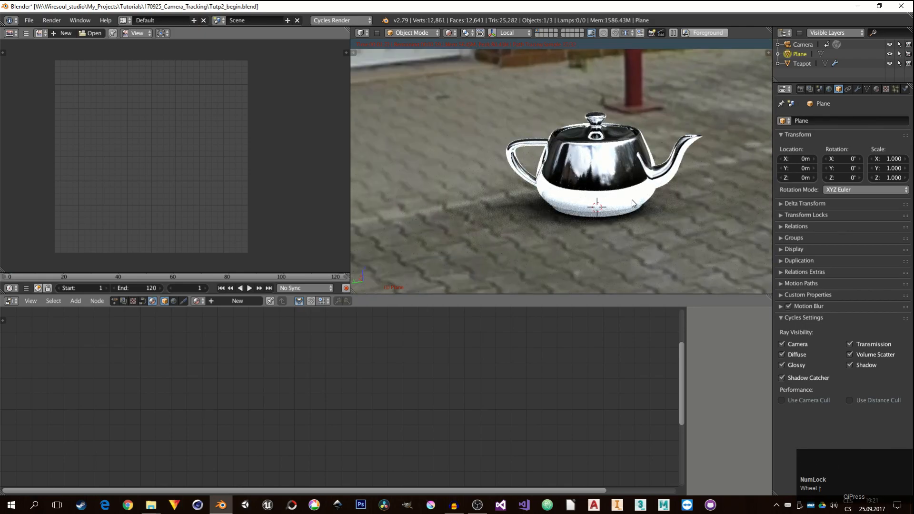
scroll(631, 196, "down", 2)
scroll(626, 199, "down", 1)
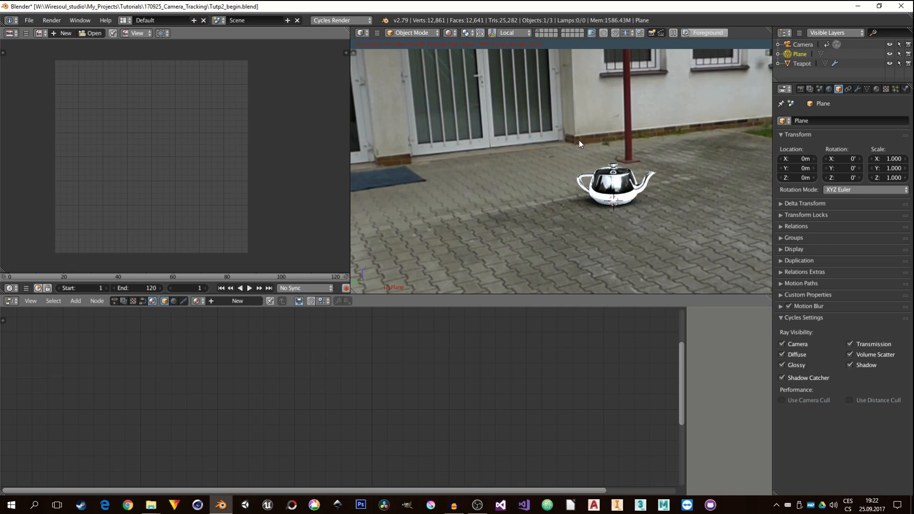
left_click(782, 378)
Step: Switch the 3D view to solid shading, scale the plane uniformly to 0.650, and apply its rotation and scale
key("z")
left_click(581, 184)
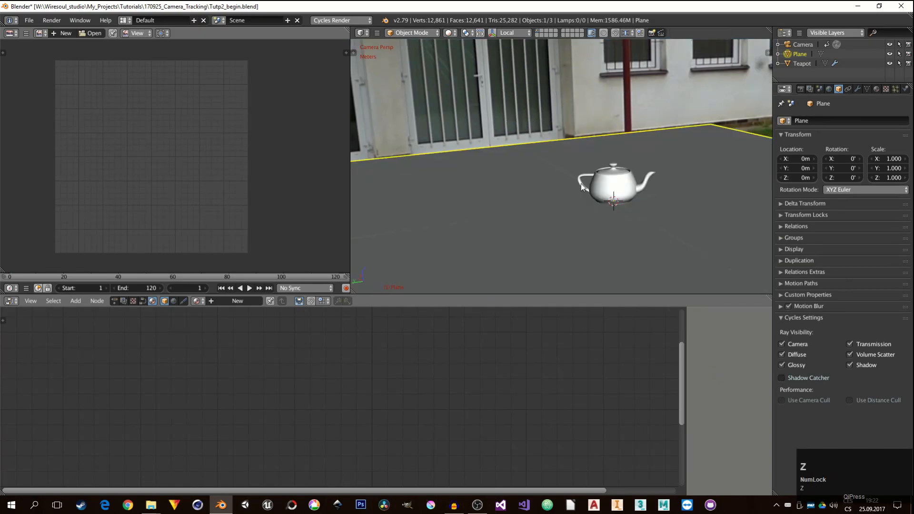
scroll(610, 192, "down", 3)
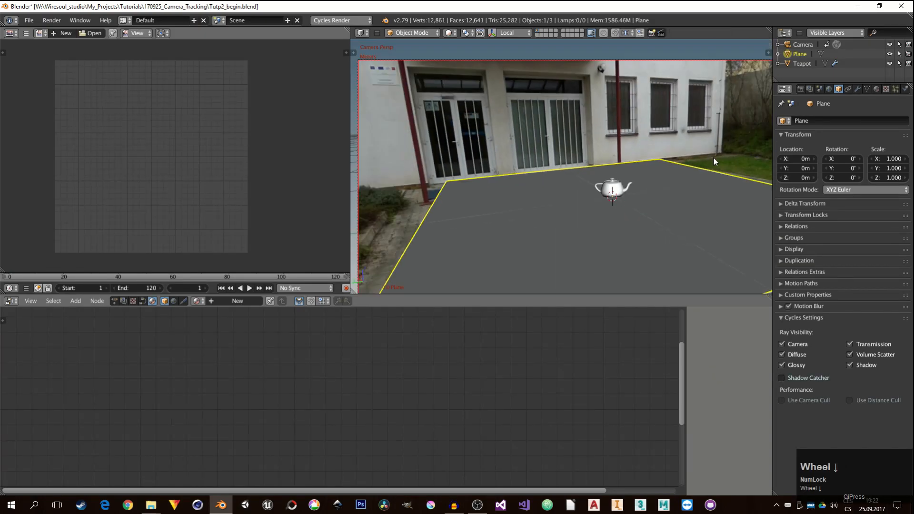
key("s")
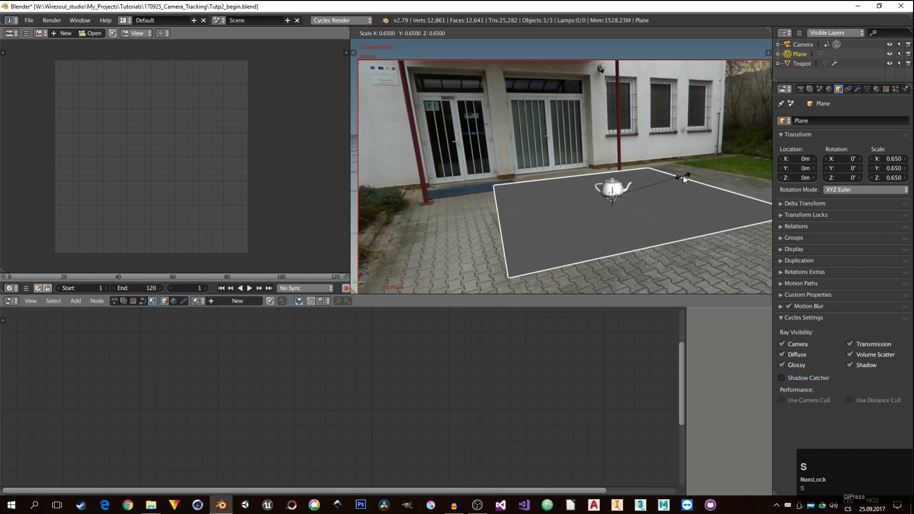
left_click(683, 179)
scroll(630, 206, "down", 2)
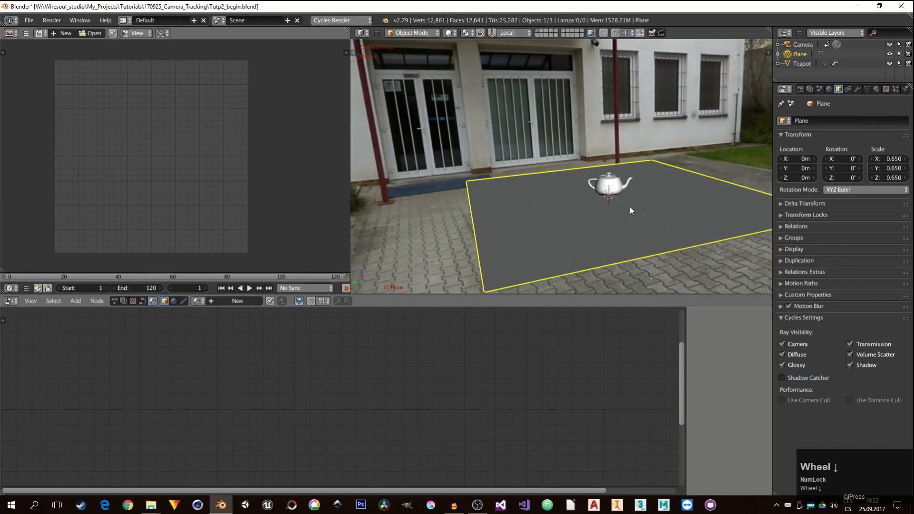
key("ctrl+a")
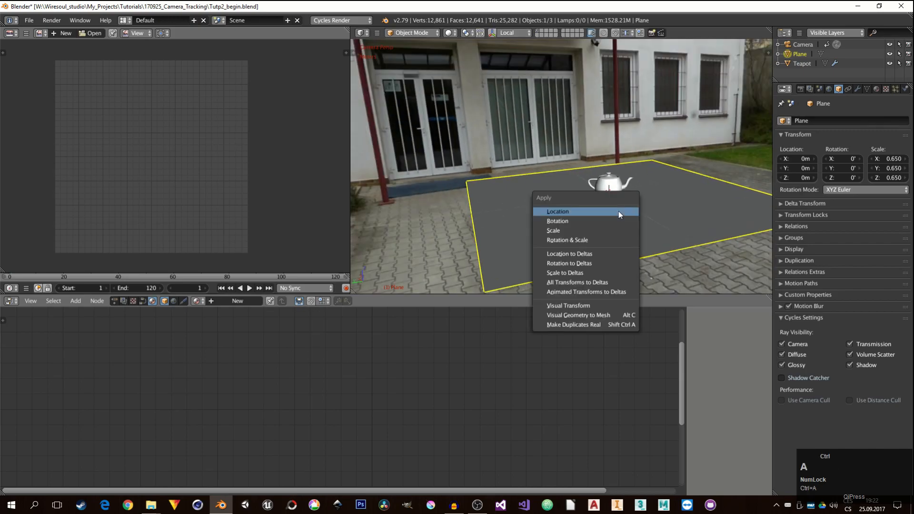
left_click(571, 241)
Step: Enter Edit Mode on the plane and UV-map its face with Project From View from the camera
middle_click_drag(611, 211, 561, 201, "shift")
scroll(561, 199, "up", 2)
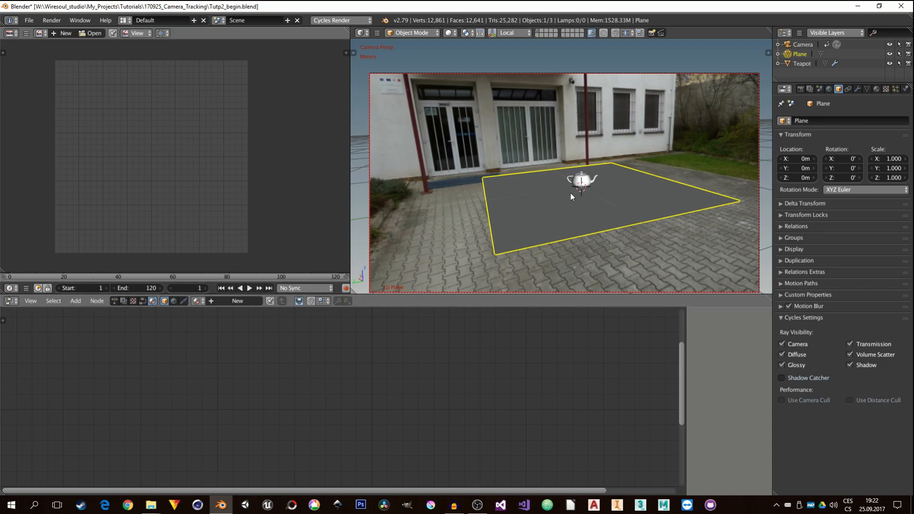
key("Tab")
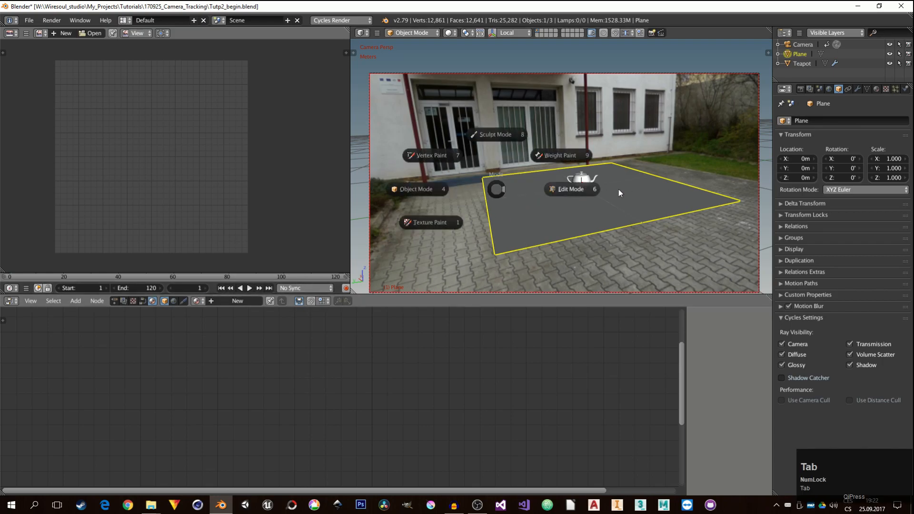
left_click(575, 189)
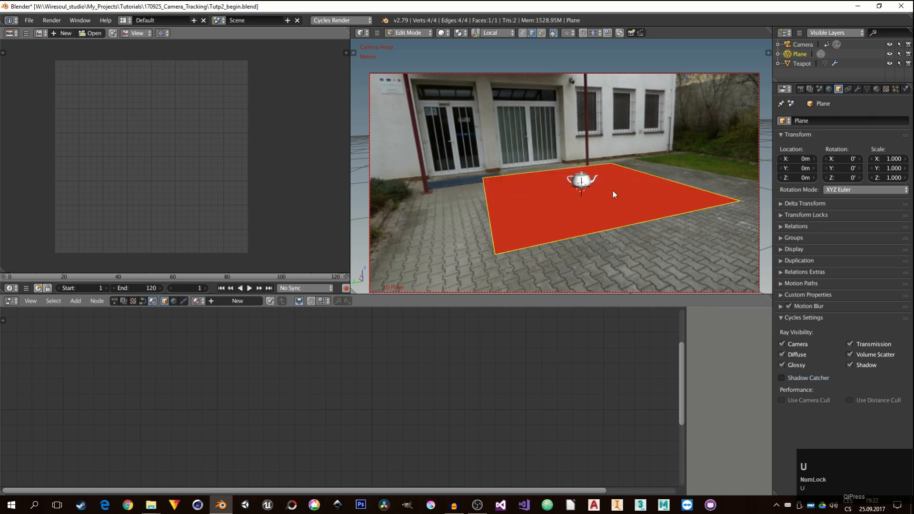
key("u")
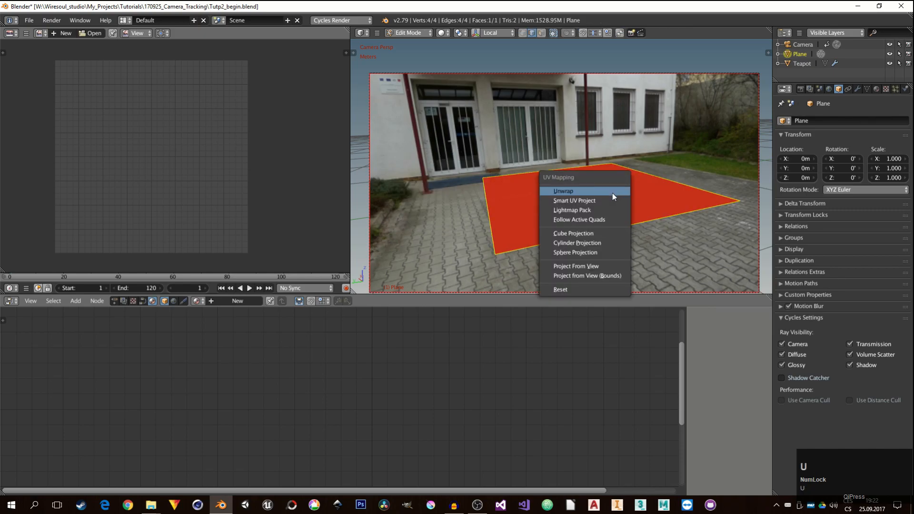
left_click(592, 267)
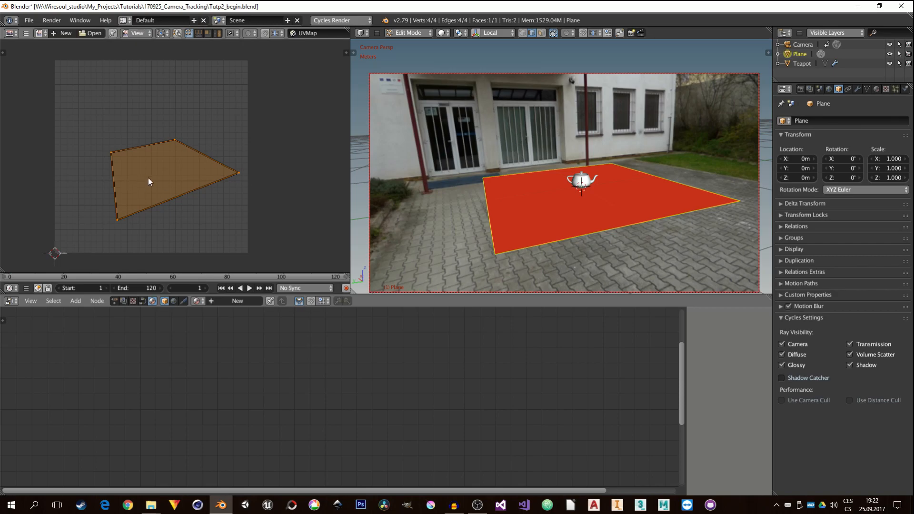
Step: Open background (1001).png from the 170925_Camera_Tracking Background folder in the UV editor to check it against the plane's UVs
left_click(87, 34)
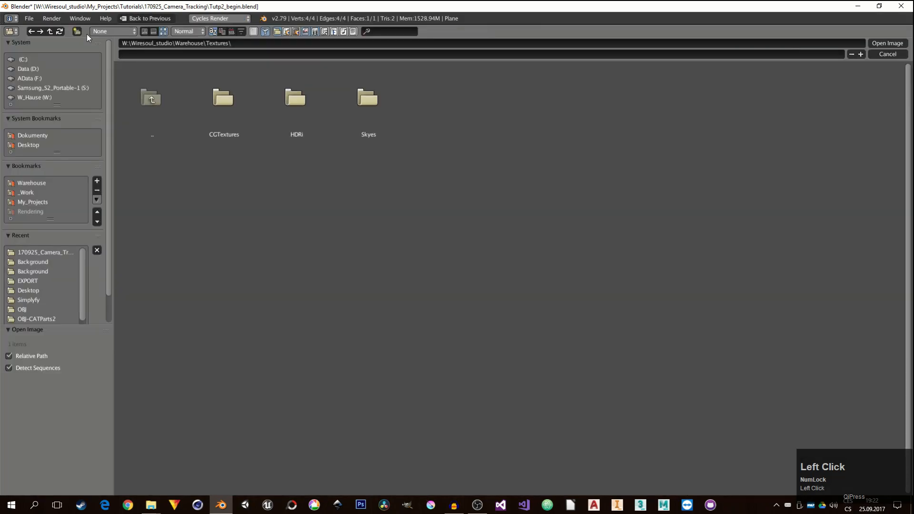
left_click(43, 253)
left_click(225, 104)
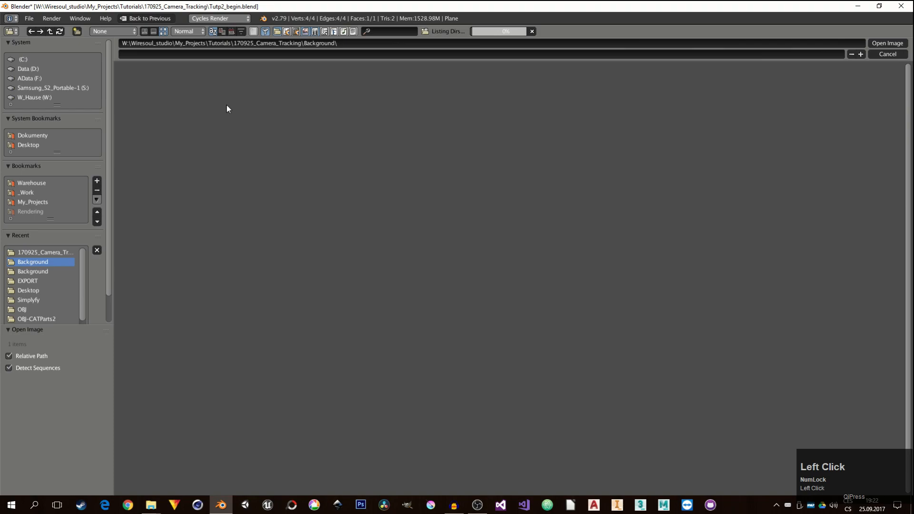
left_click(213, 107)
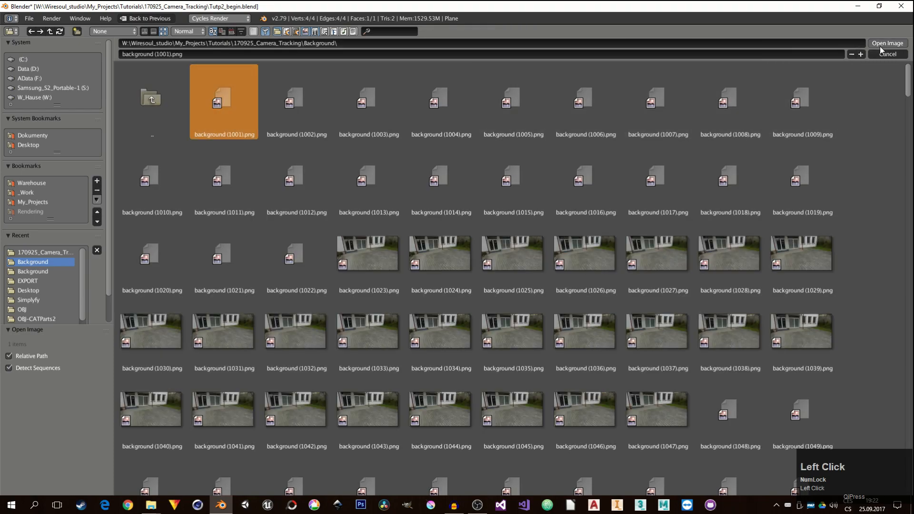
left_click(880, 47)
scroll(223, 178, "down", 3)
scroll(224, 179, "up", 1, "shift")
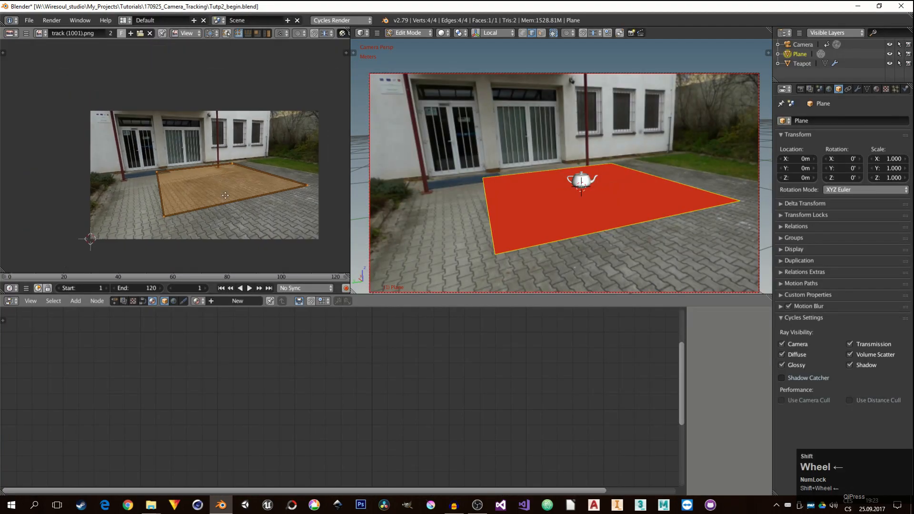
scroll(207, 185, "up", 2)
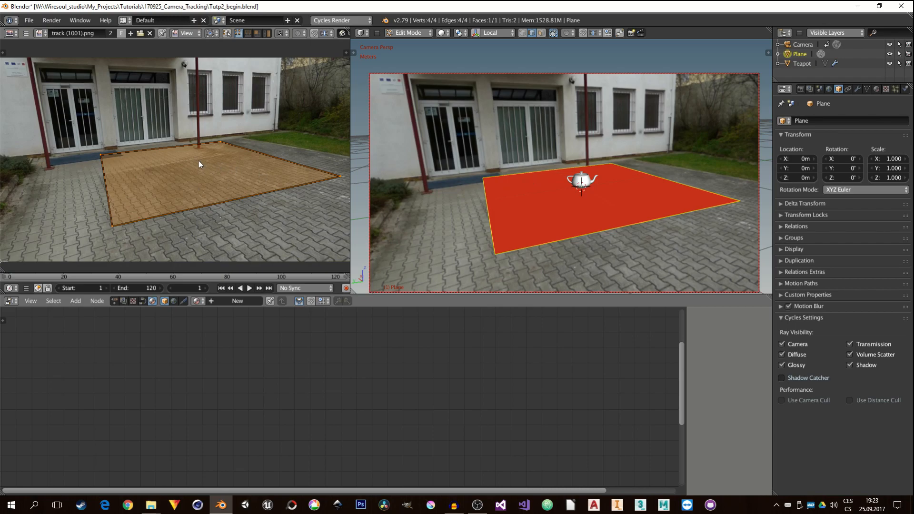
Step: Return the plane to Object Mode and give it a new material named Ground
key("Tab")
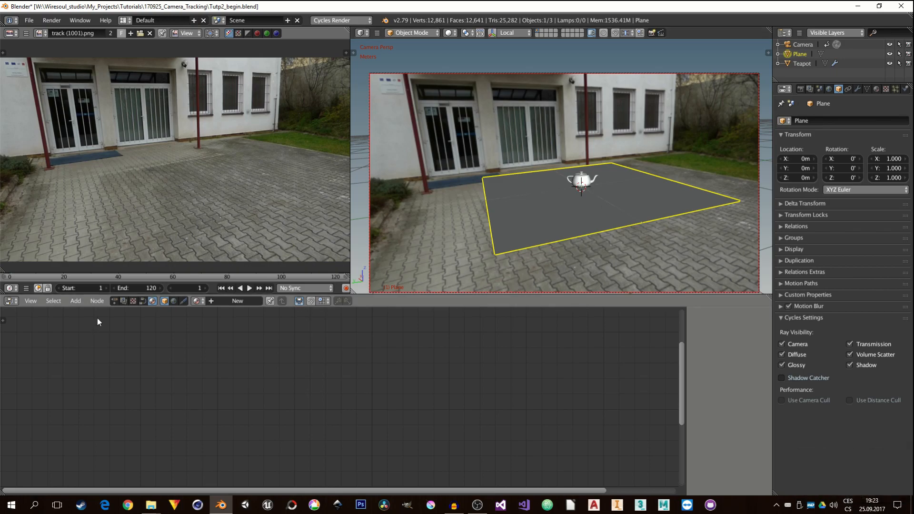
left_click(230, 302)
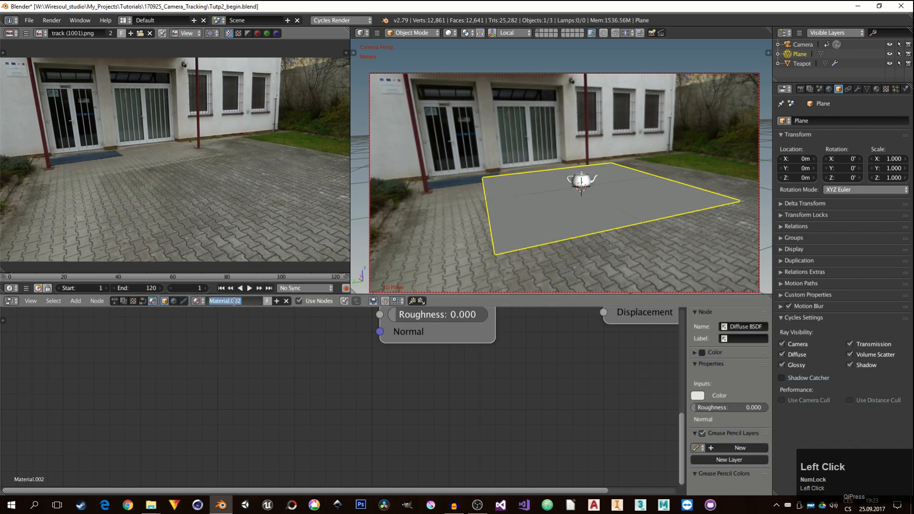
left_click(234, 302)
type("Ground")
key("Return")
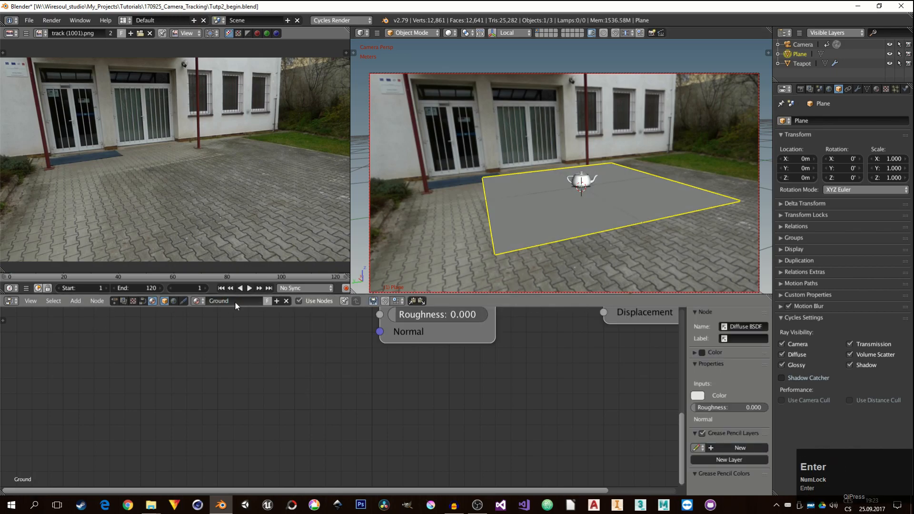
Step: Add an Image Texture node beside the Diffuse BSDF node in the Ground material
middle_click_drag(516, 447, 467, 485)
scroll(497, 454, "down", 3)
middle_click_drag(415, 382, 491, 382)
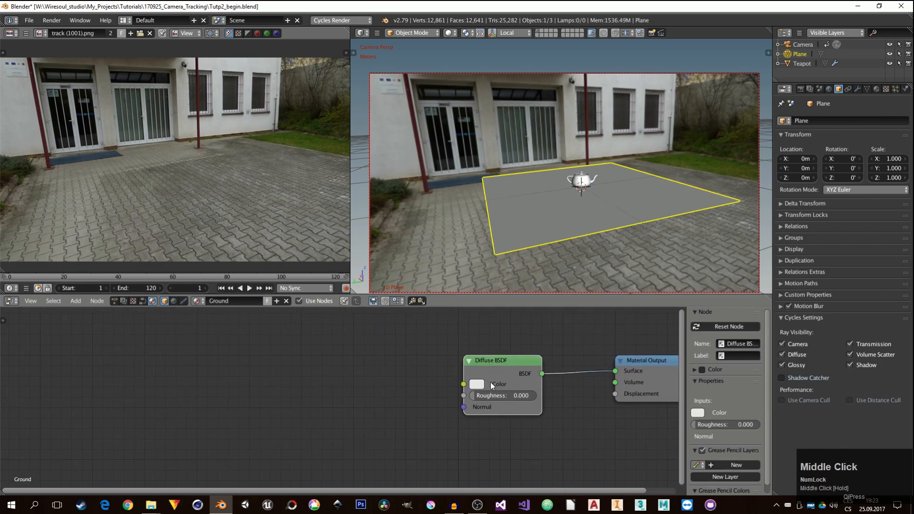
scroll(488, 372, "up", 2)
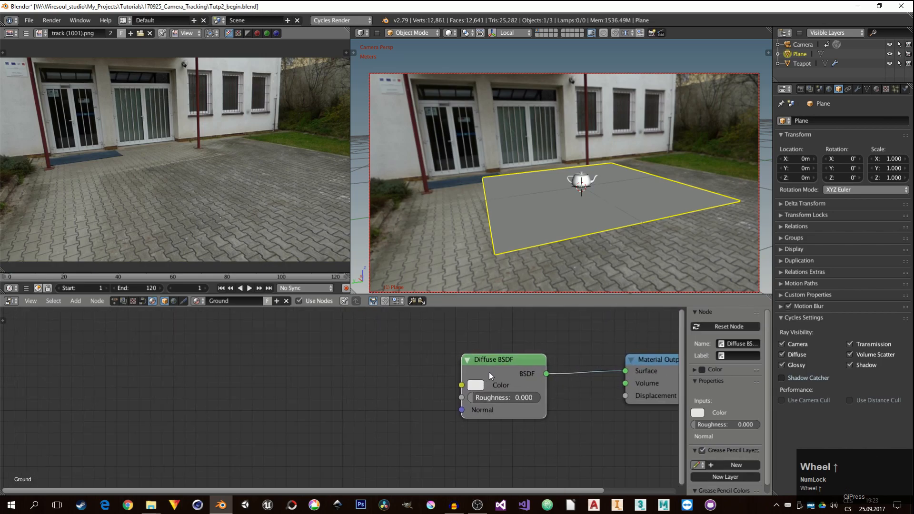
middle_click_drag(499, 373, 464, 366)
left_click_drag(438, 361, 458, 356)
key("shift+a")
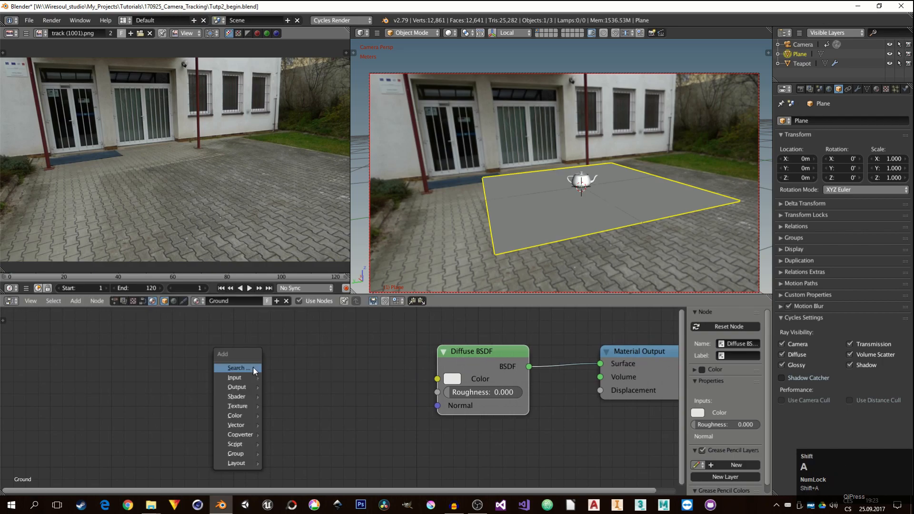
mouse_move(244, 407)
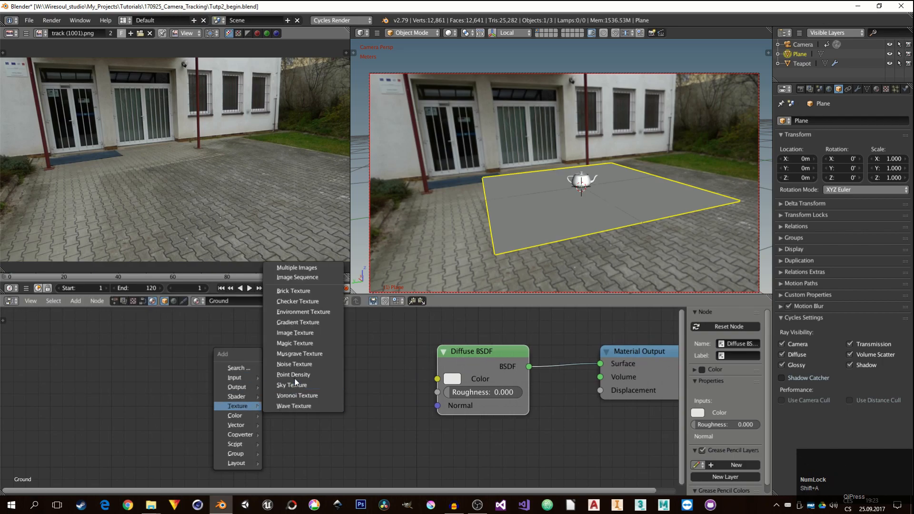
left_click(294, 332)
left_click(307, 367)
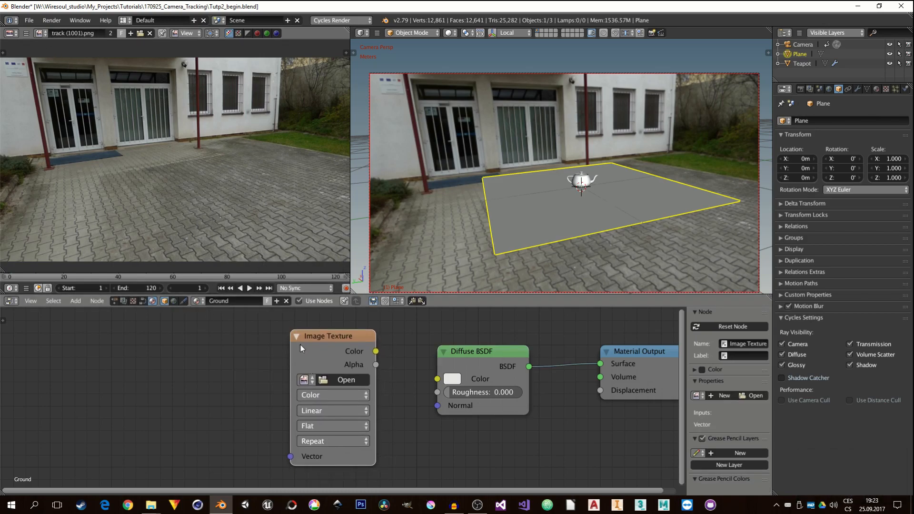
Step: Assign track (1001).png to the Image Texture node and connect its Color output to the Diffuse BSDF Color input
left_click(304, 380)
left_click(333, 279)
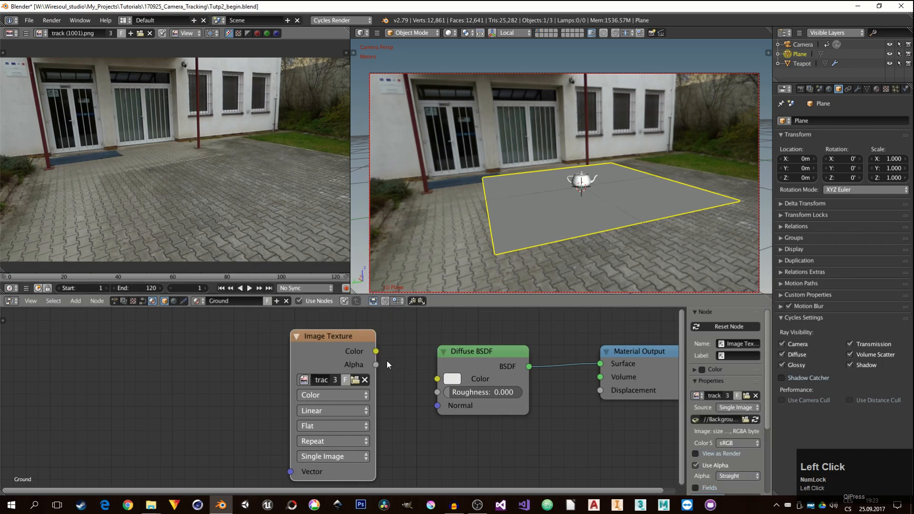
left_click_drag(376, 351, 453, 378)
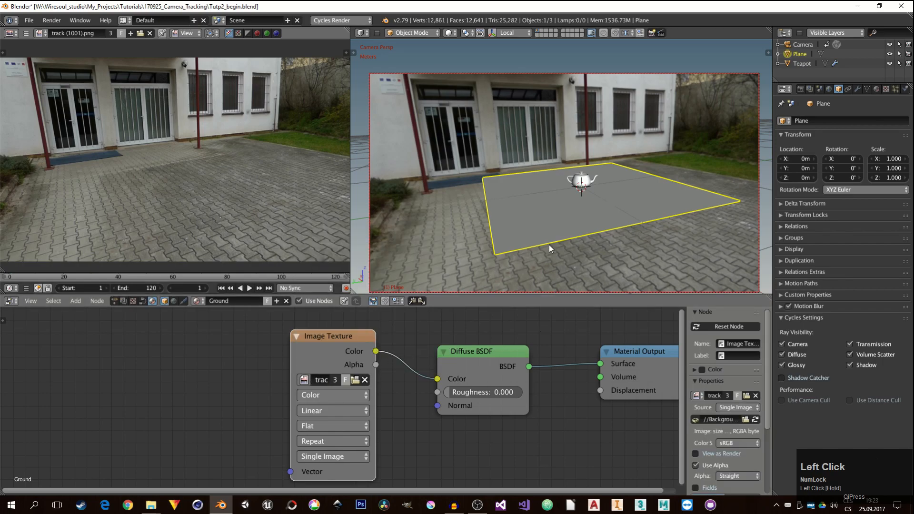
Step: Preview the plane in Rendered shading to check its texture against the background footage, then return to solid shading
key("z")
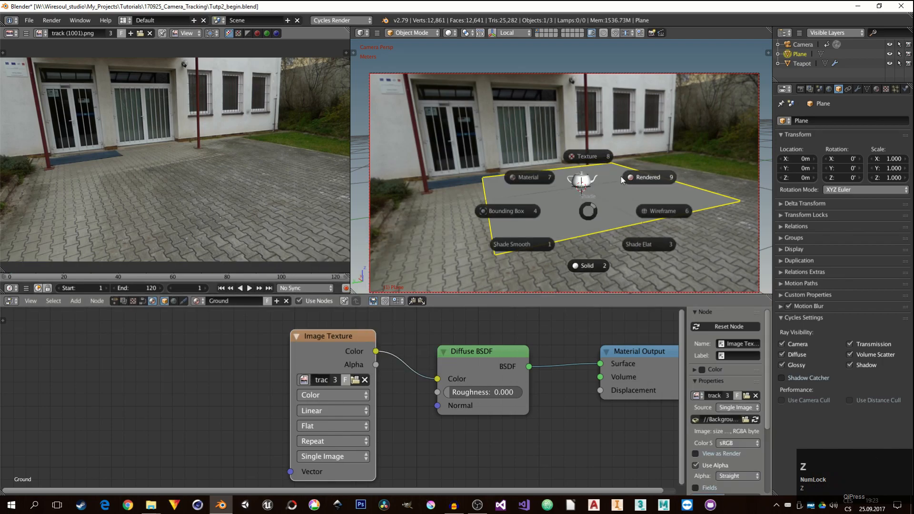
left_click(639, 179)
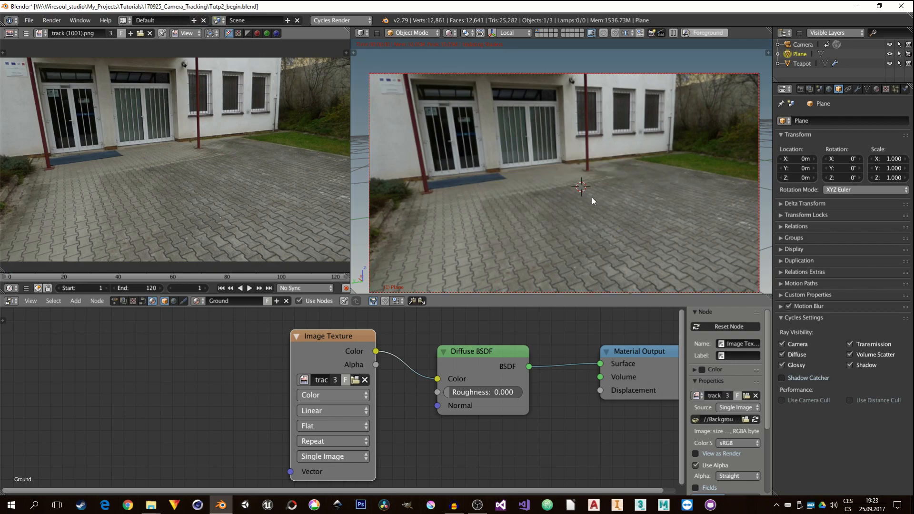
scroll(618, 189, "up", 1)
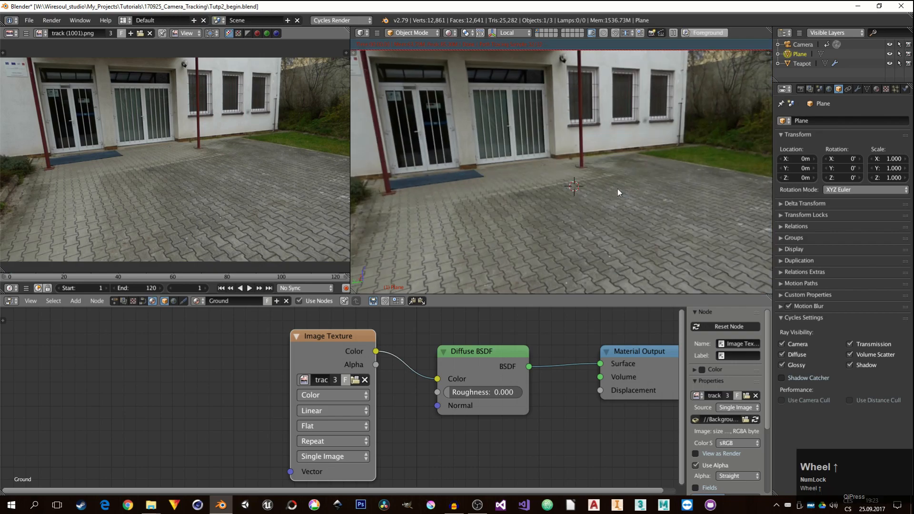
scroll(518, 184, "up", 1)
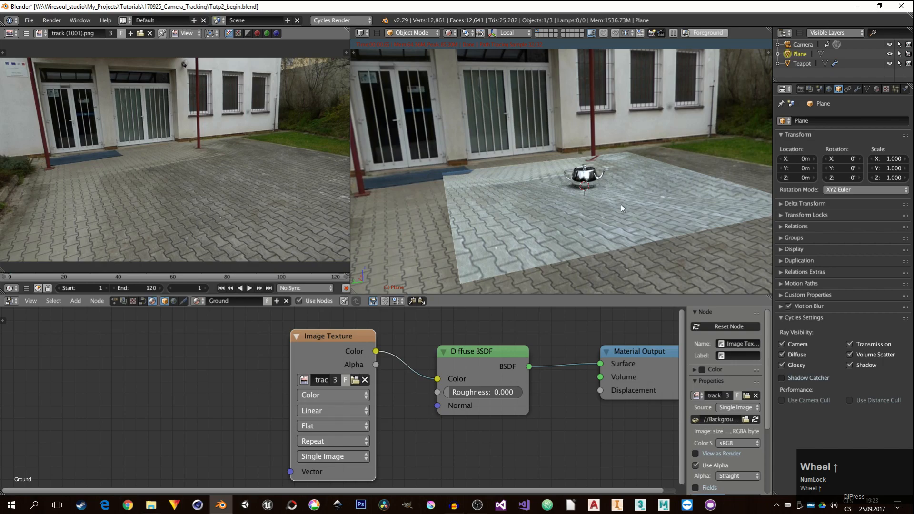
scroll(562, 213, "down", 1)
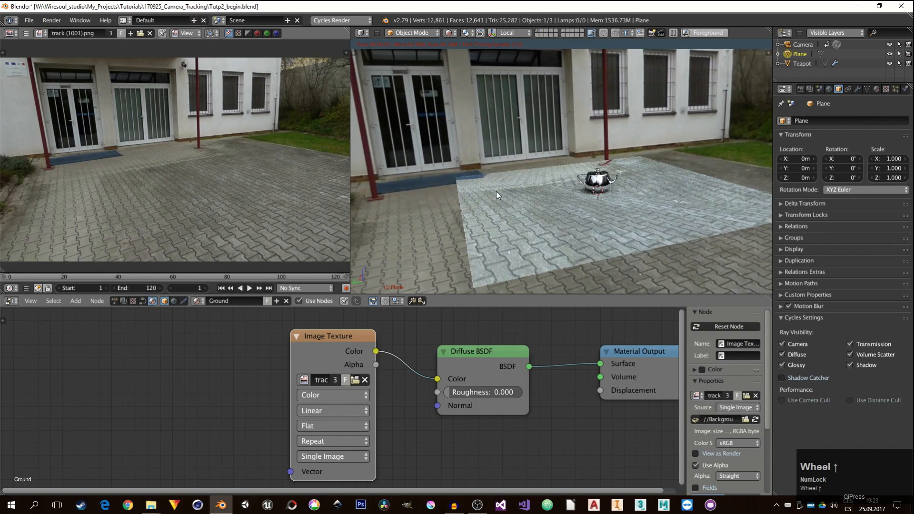
middle_click_drag(629, 219, 578, 216, "shift")
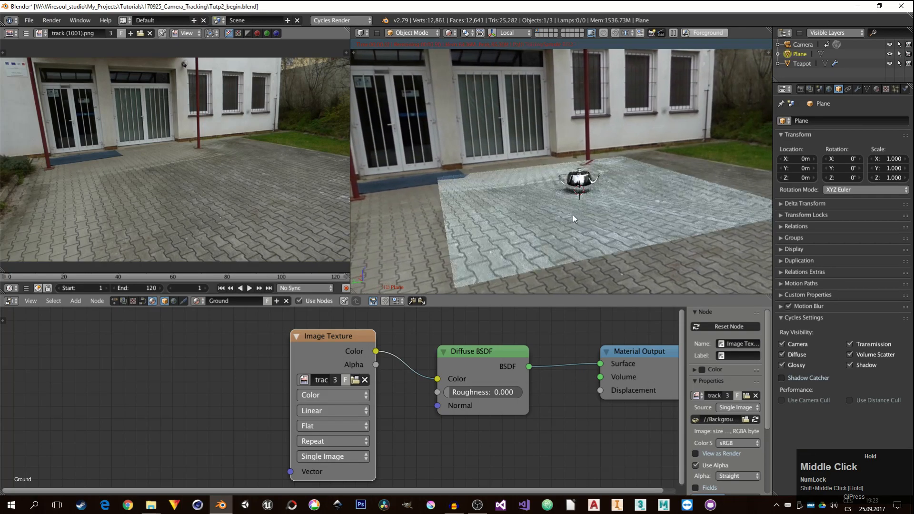
scroll(556, 212, "down", 1)
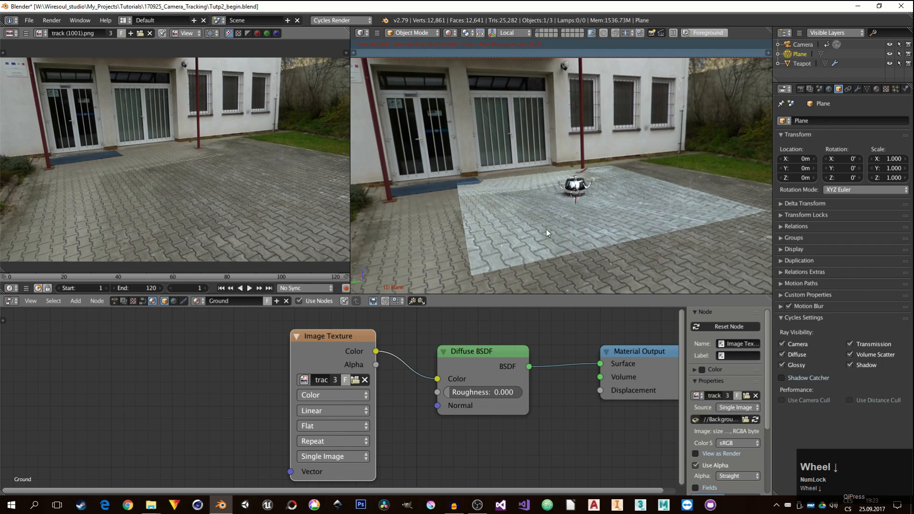
scroll(546, 233, "up", 1)
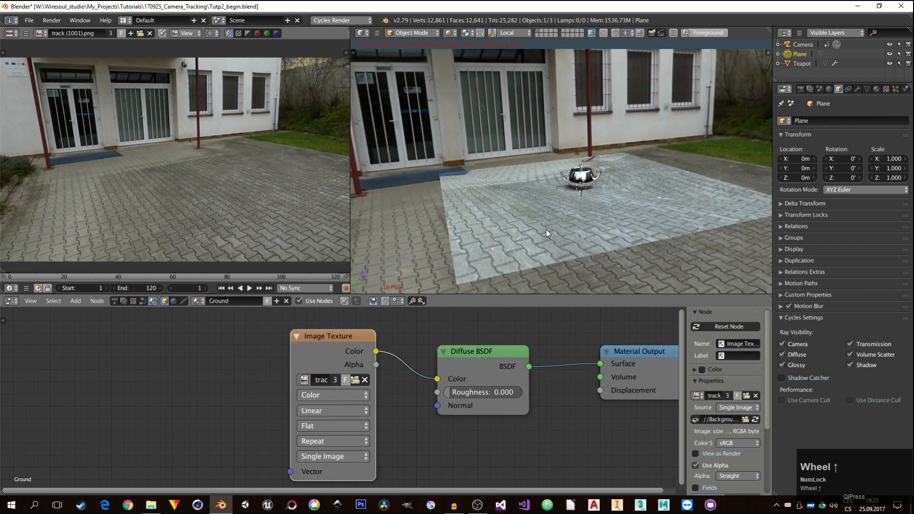
key("z")
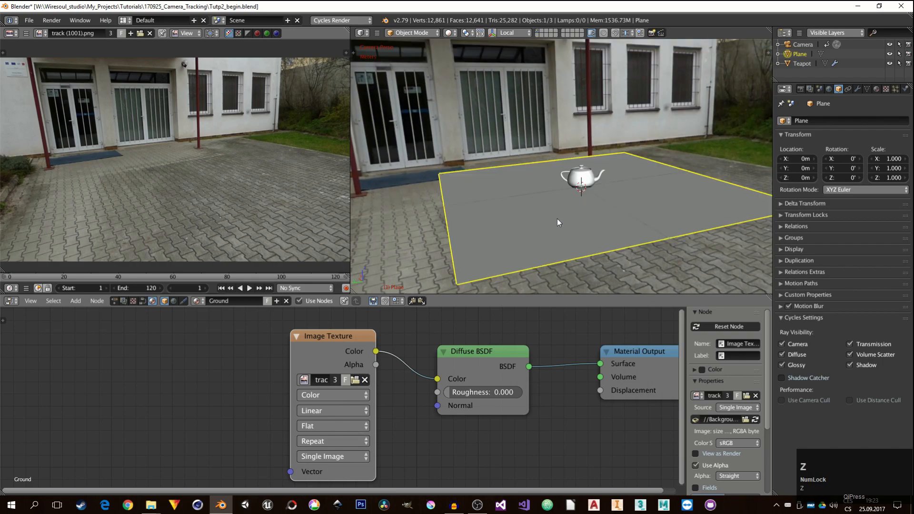
Step: Subdivide the ground plane's mesh with 10 cuts in Edit Mode and return to Object Mode
key("Tab")
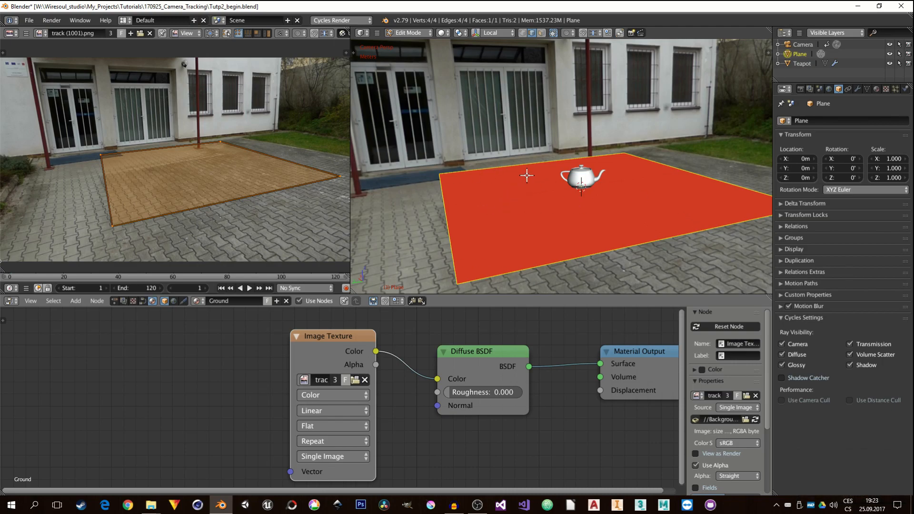
key("w")
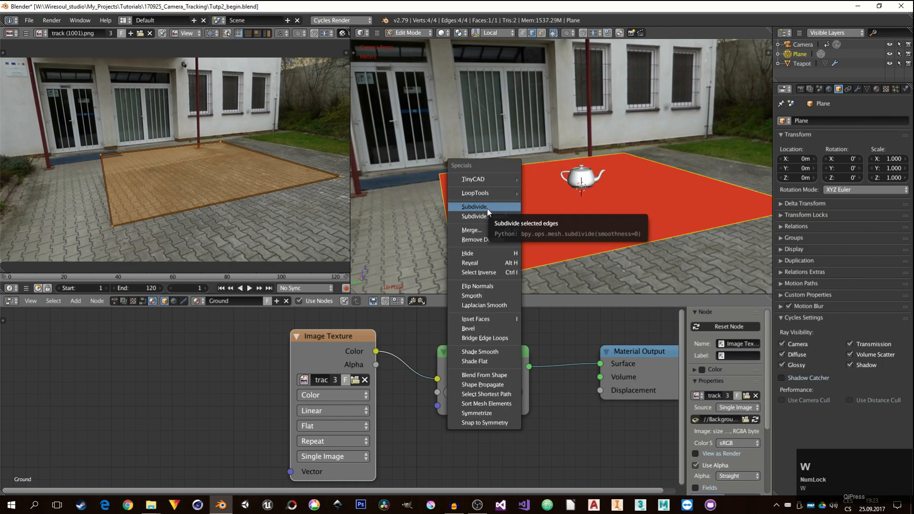
left_click(487, 208)
key("F6")
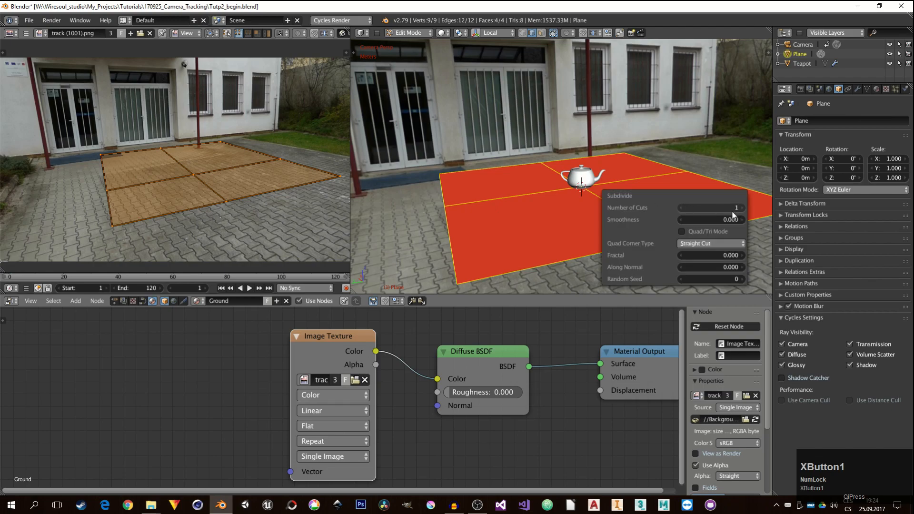
left_click_drag(709, 207, 741, 207)
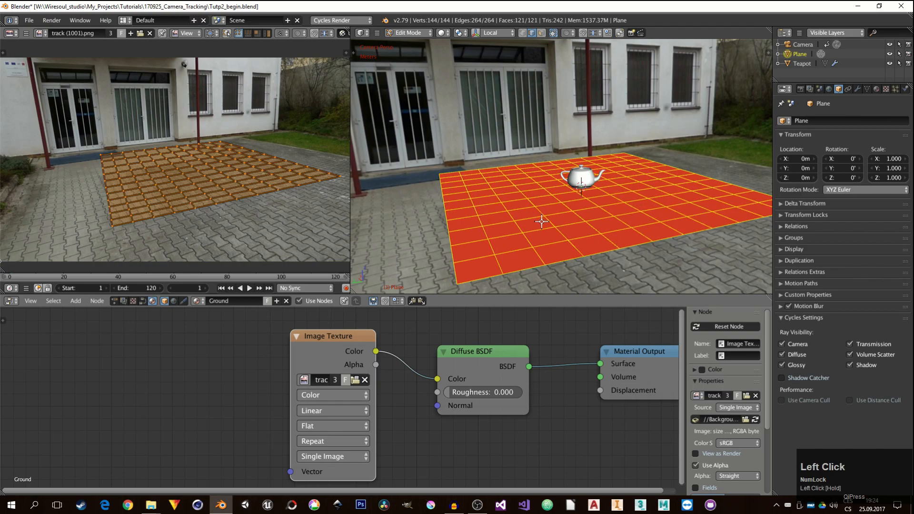
key("Tab")
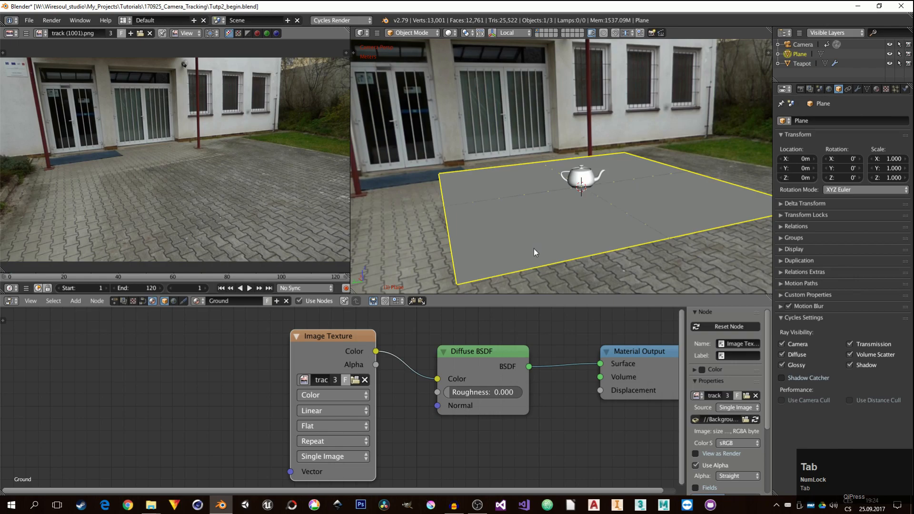
Step: In rendered shading, insert a Hue Saturation Value node between Image Texture and Diffuse BSDF, and set its Value to 0.400
key("z")
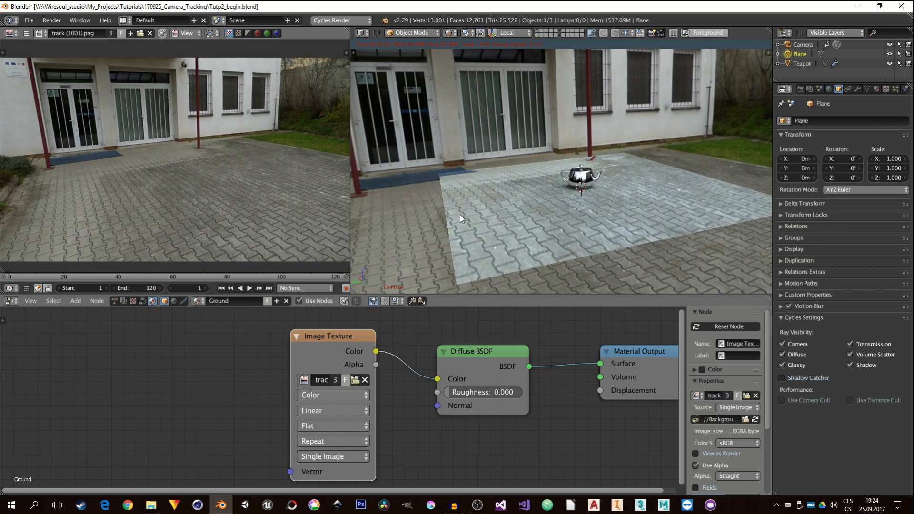
scroll(584, 184, "up", 6)
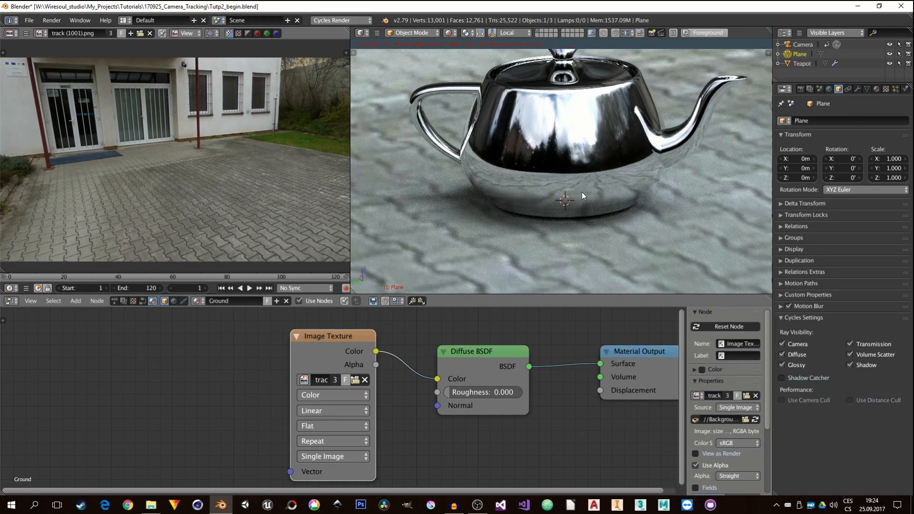
middle_click_drag(415, 406, 450, 405)
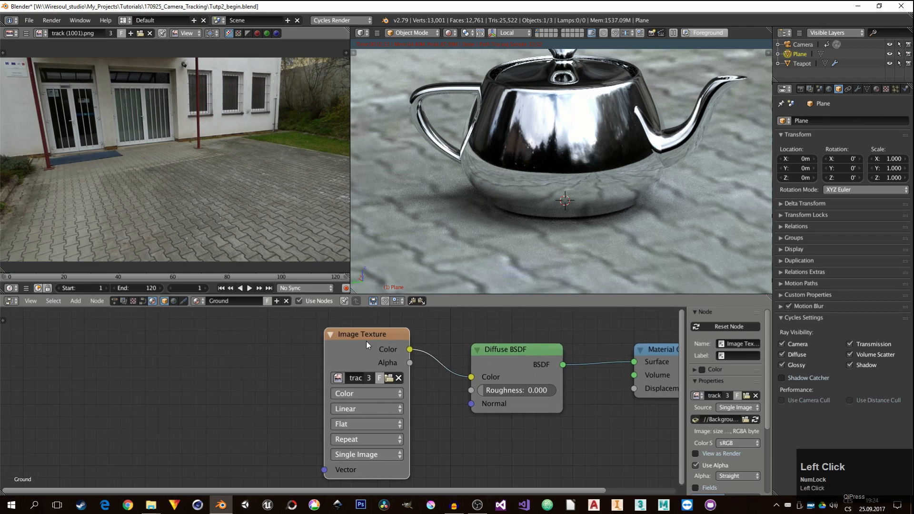
left_click_drag(367, 341, 312, 349)
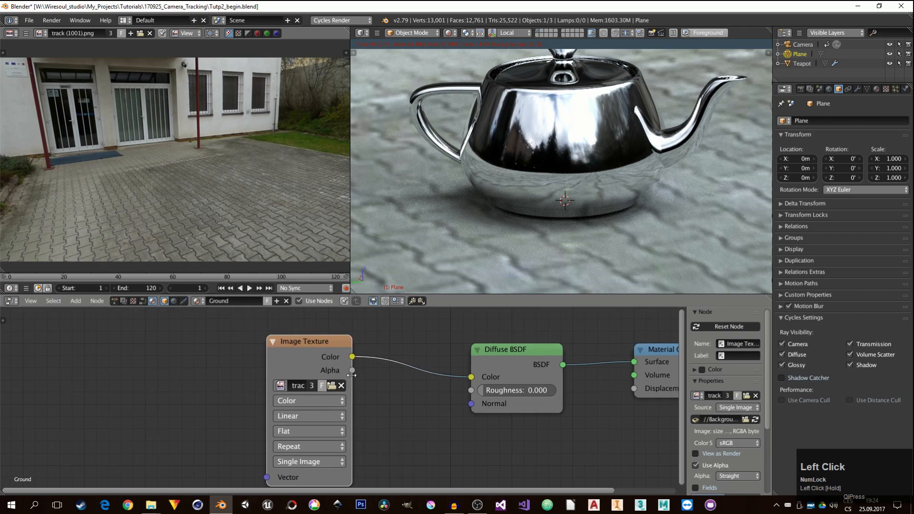
key("shift+a")
mouse_move(384, 406)
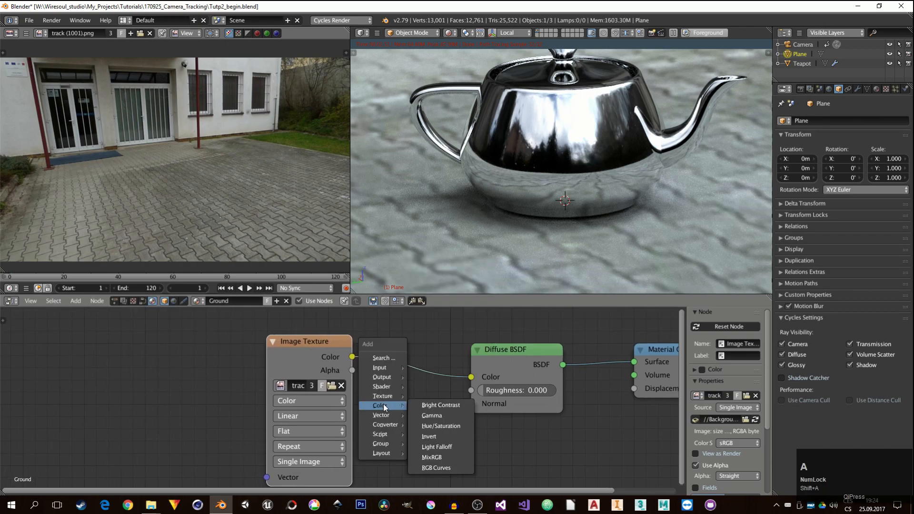
left_click(443, 425)
left_click(409, 405)
left_click_drag(409, 405, 374, 404)
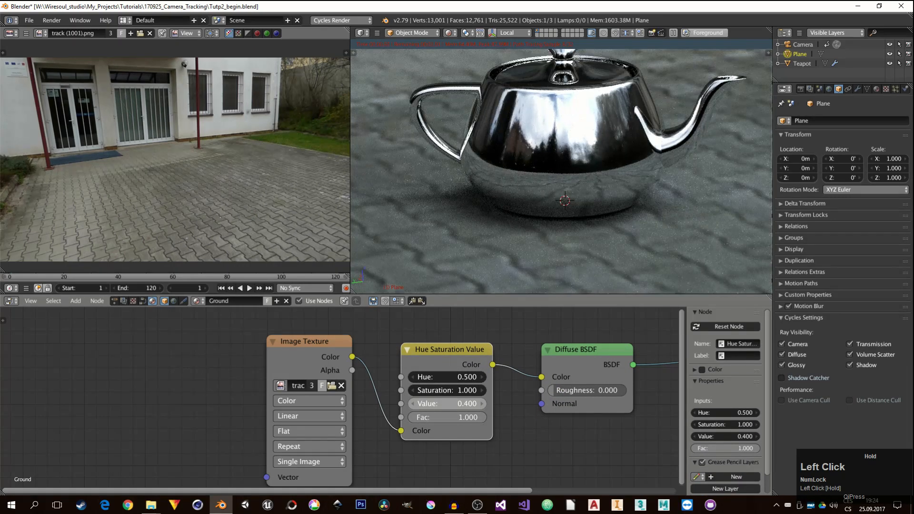
Step: Make the ground plane a Shadow Catcher and inspect the teapot's shadow and reflection through the camera
scroll(556, 181, "down", 4)
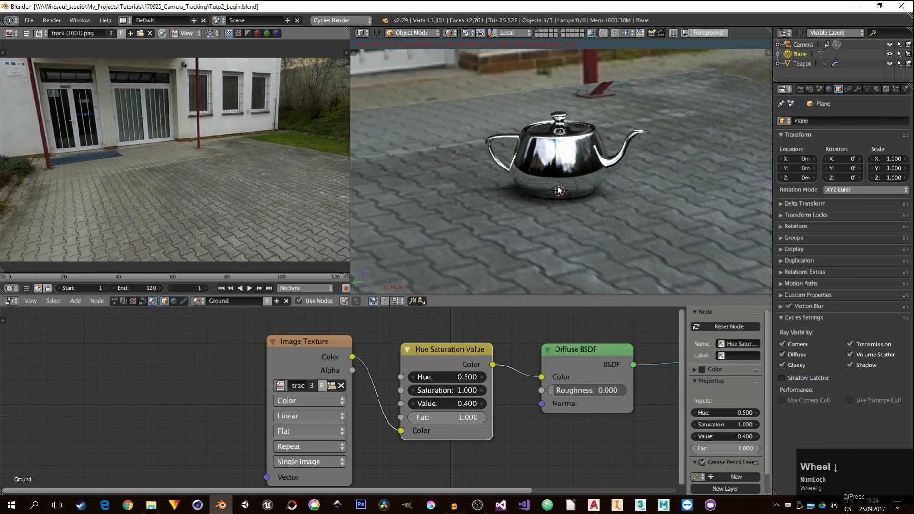
left_click(782, 378)
scroll(536, 169, "down", 2)
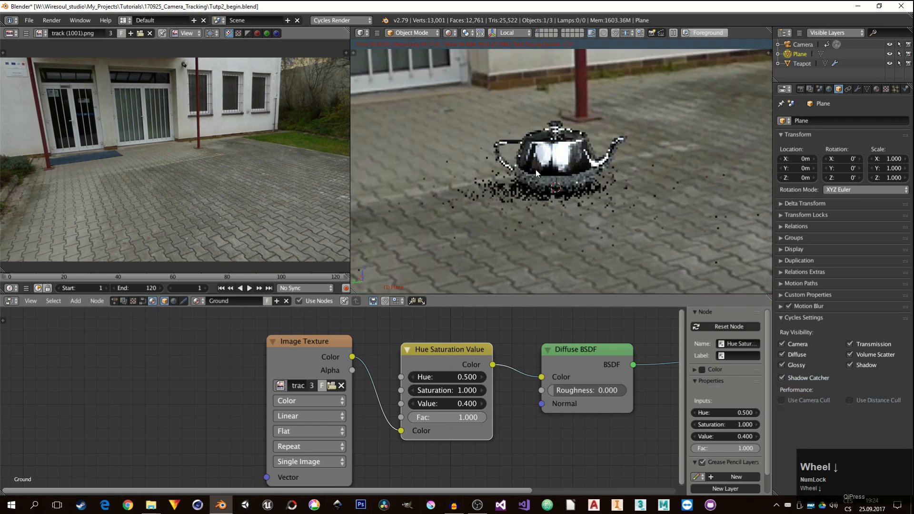
scroll(558, 188, "up", 3)
middle_click_drag(545, 149, 591, 187)
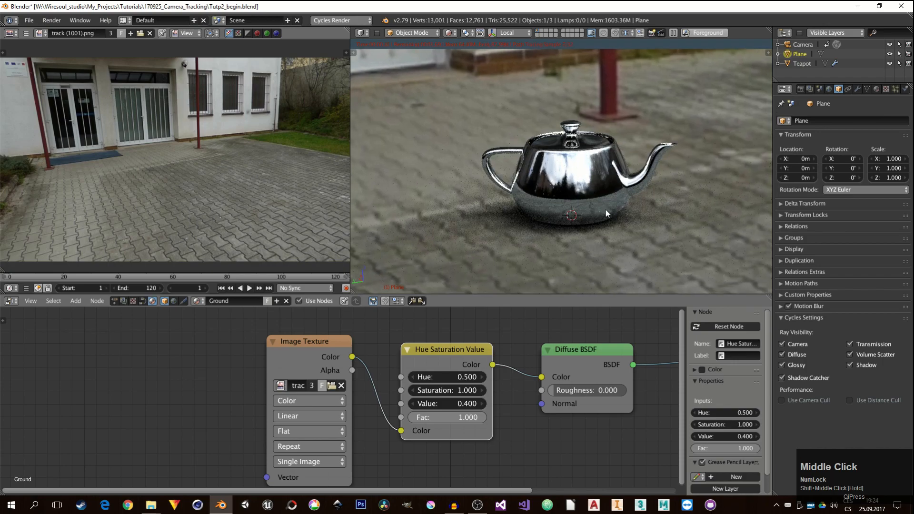
scroll(589, 201, "down", 6)
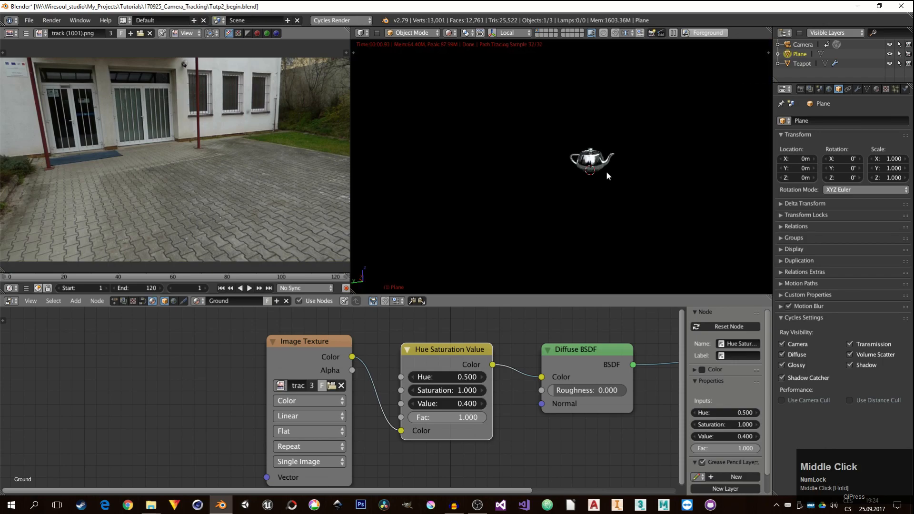
key("KP_0")
scroll(589, 197, "up", 5)
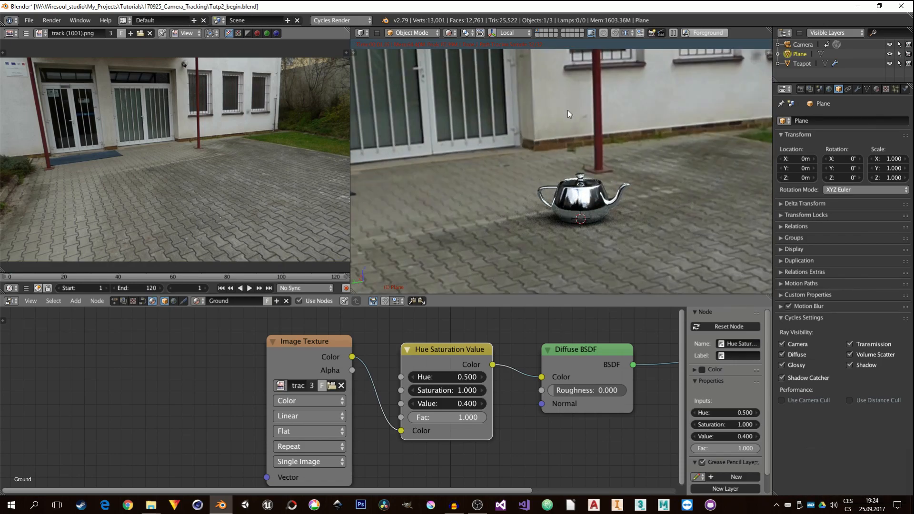
Step: Add a second mesh plane at the teapot's location and switch the 3D viewport from rendered to solid shading
scroll(552, 108, "down", 3)
middle_click_drag(547, 109, 613, 188, "shift")
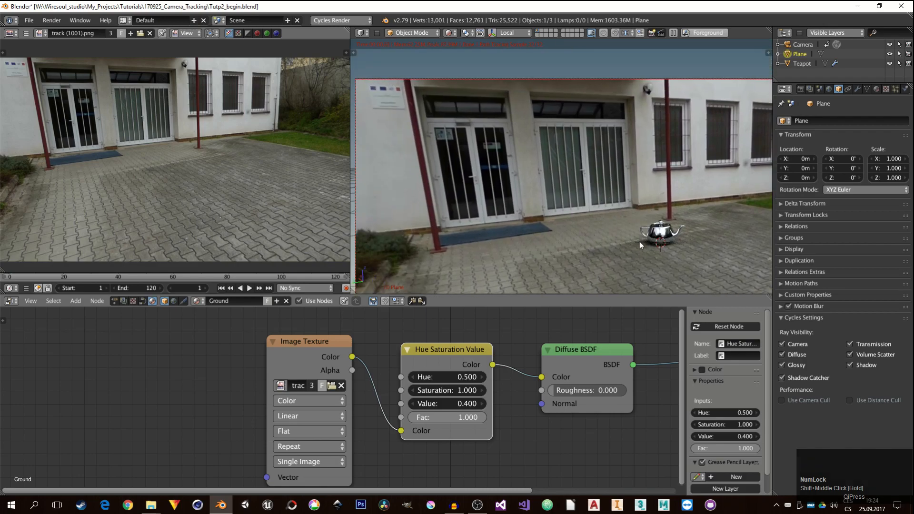
scroll(549, 221, "down", 2)
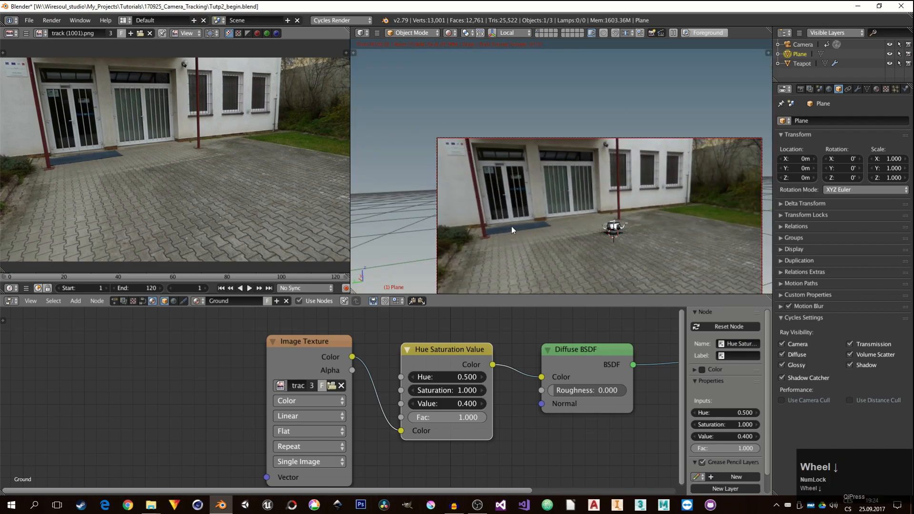
key("shift+a")
mouse_move(554, 227)
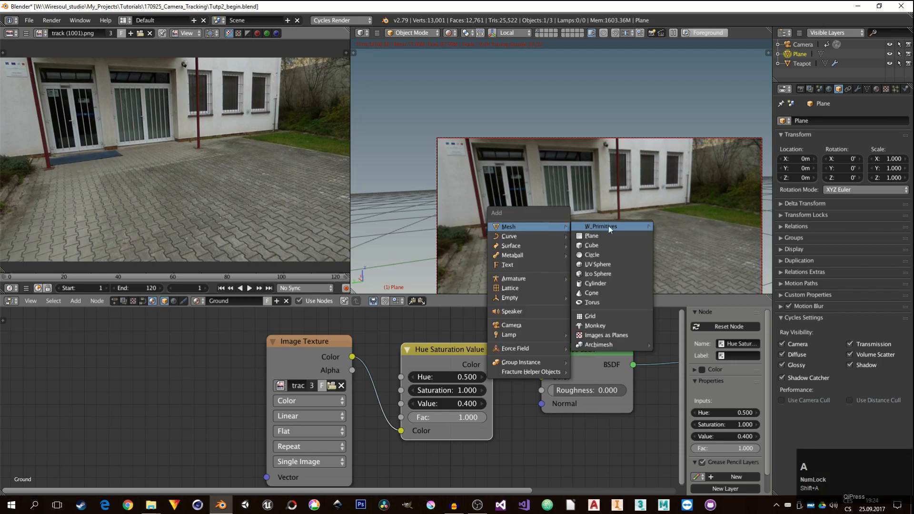
left_click(606, 229)
key("z")
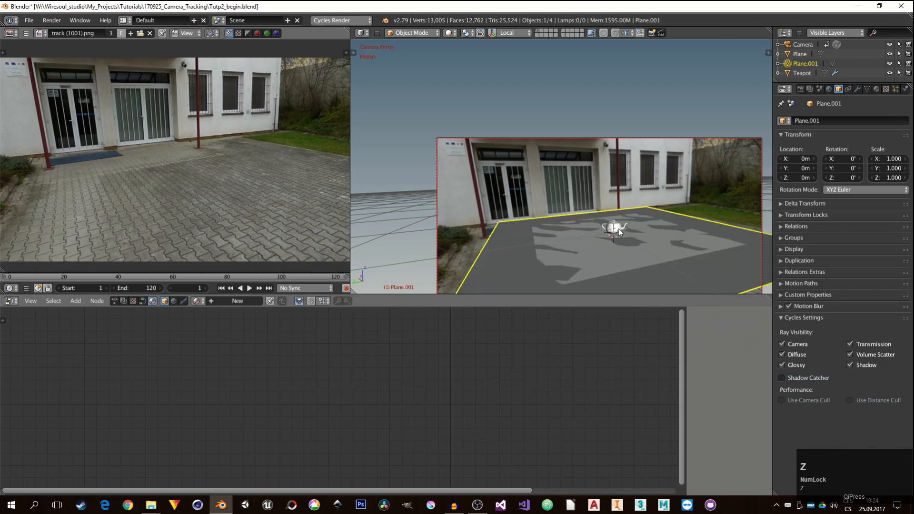
Step: Stand the new plane upright by rotating it 90° about the Y axis, and turn it 180° about the Z axis
key("r")
type("y")
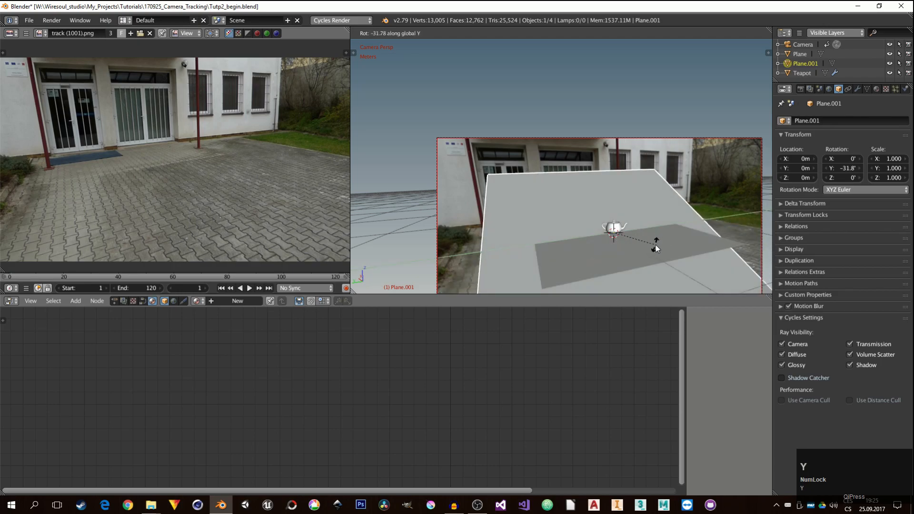
type("90")
key("Return")
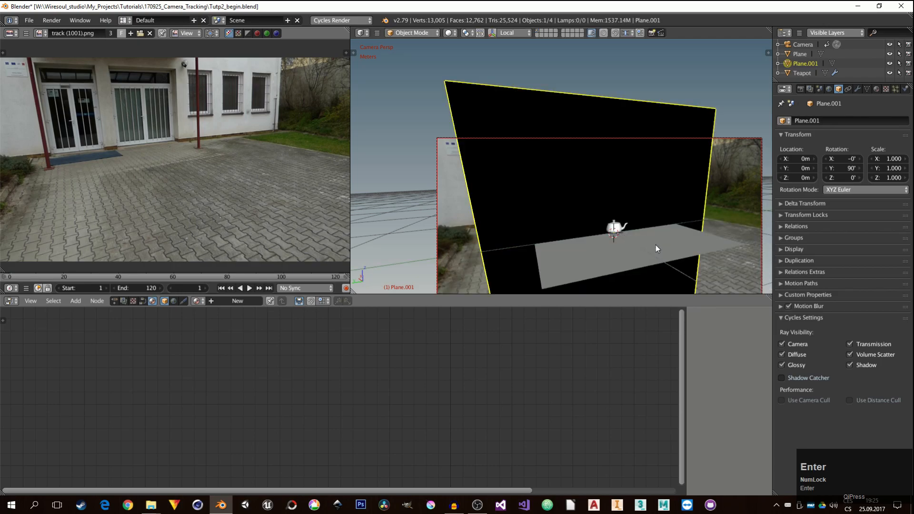
type("rz180")
key("Return")
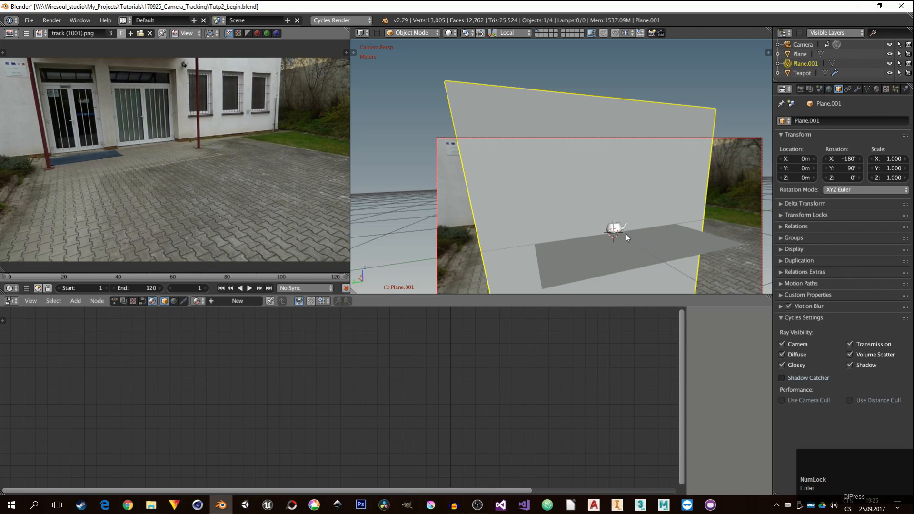
Step: Move the upright plane about 1.97 m along the global X axis, back behind the teapot towards the building wall
key("g")
key("y")
key("x")
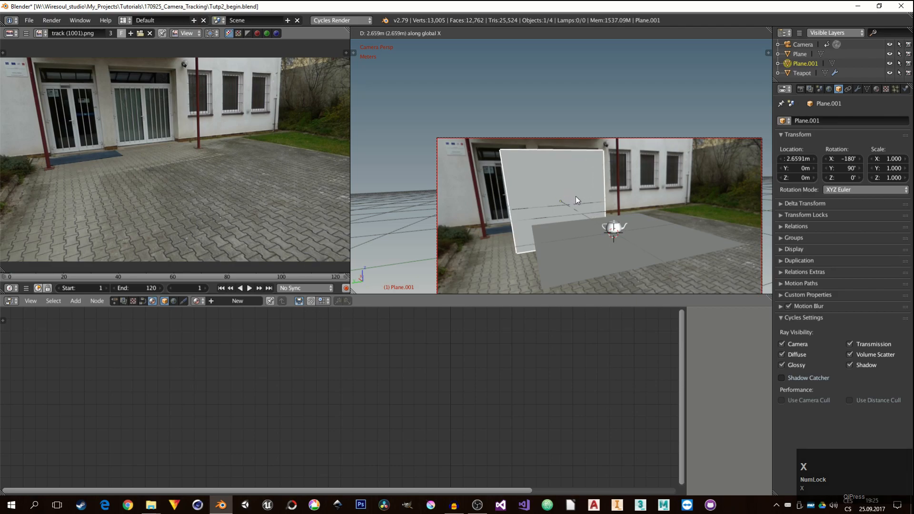
left_click(582, 202)
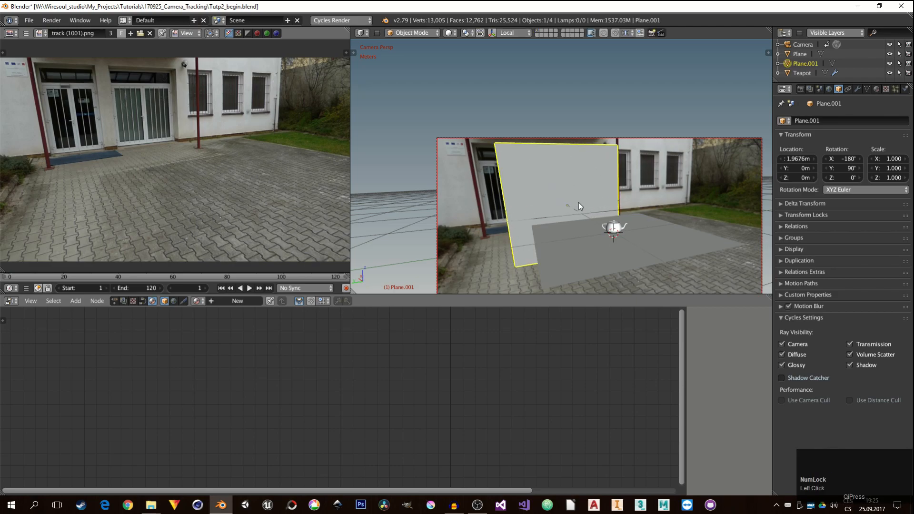
Step: Delete the upright plane in front of the building entrance and select the teapot on the ground plane
key("x")
left_click(552, 197)
scroll(617, 236, "up", 3)
scroll(617, 236, "up", 1)
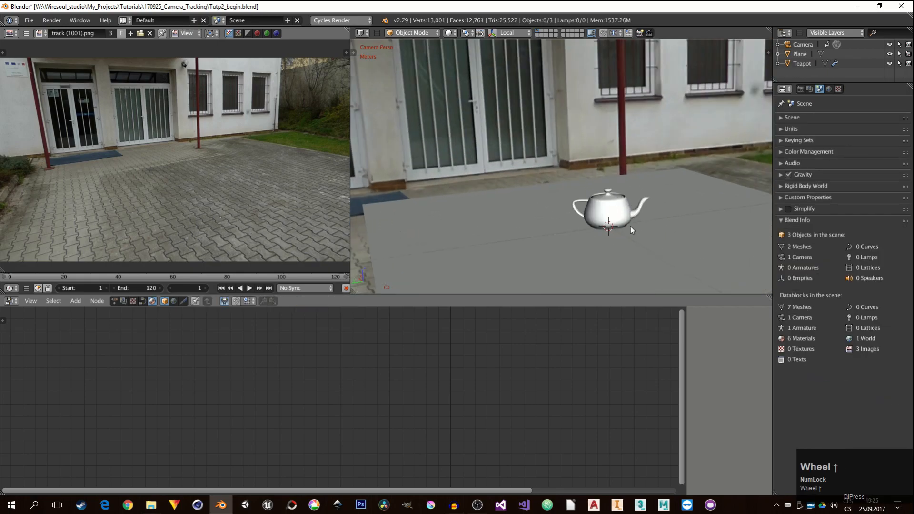
middle_click_drag(631, 245, 596, 194, "shift")
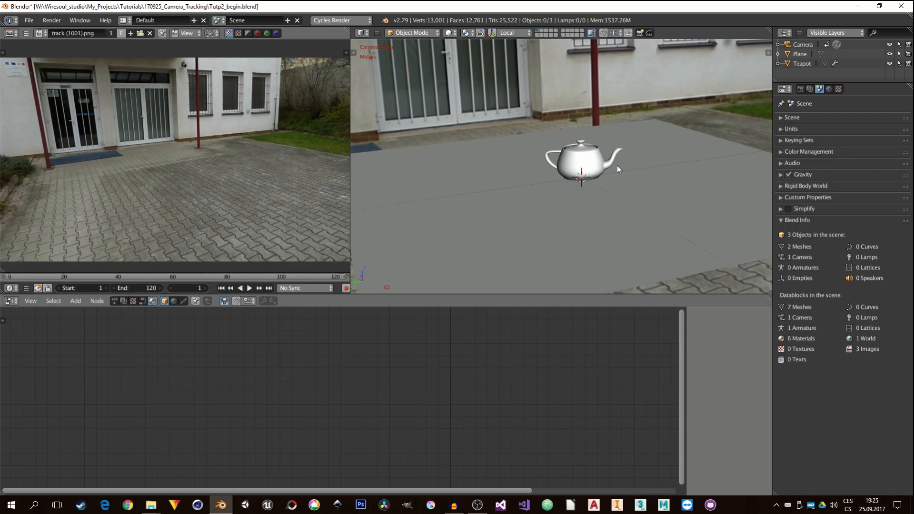
left_click(581, 161)
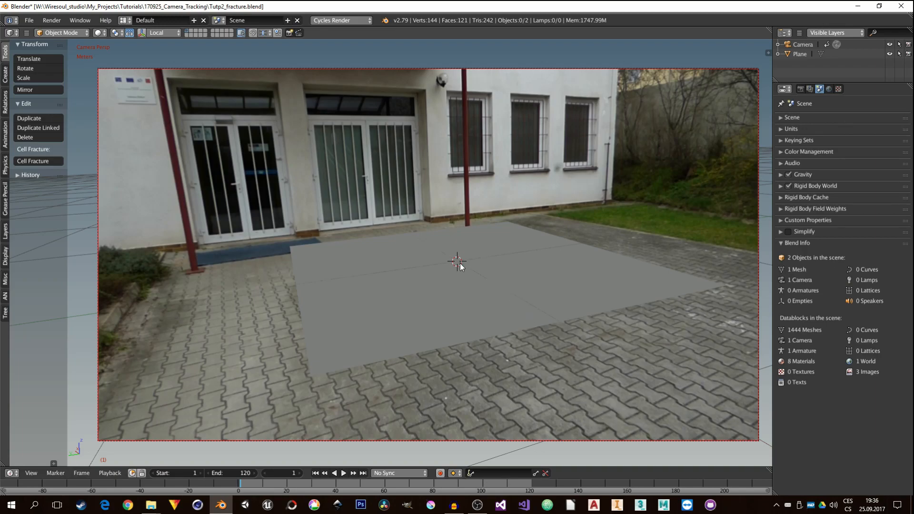
Step: Add a cube mesh at the centre of the ground plane
middle_click_drag(415, 261, 443, 269)
scroll(433, 261, "down", 3)
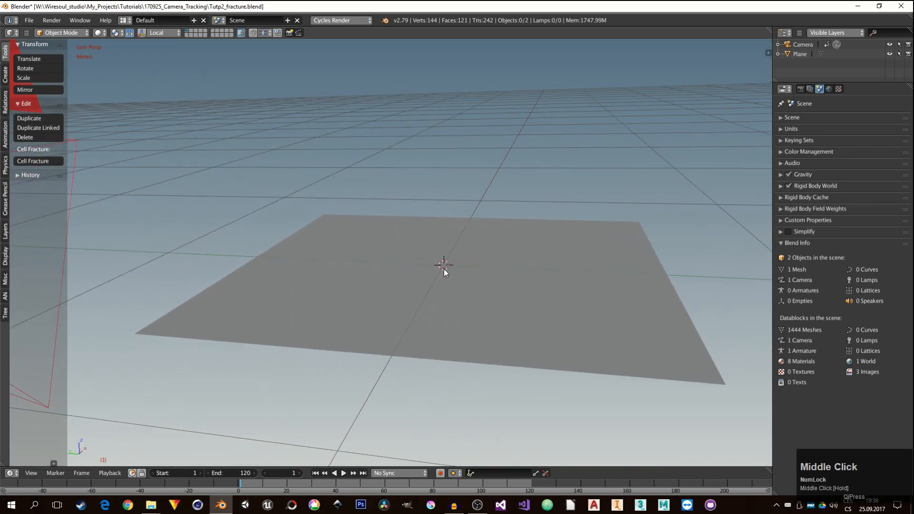
key("shift+a")
mouse_move(232, 167)
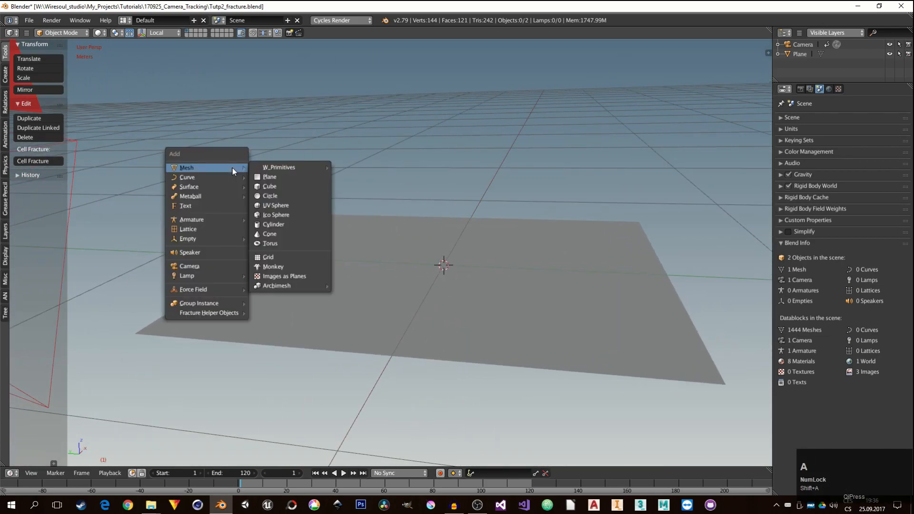
left_click(269, 186)
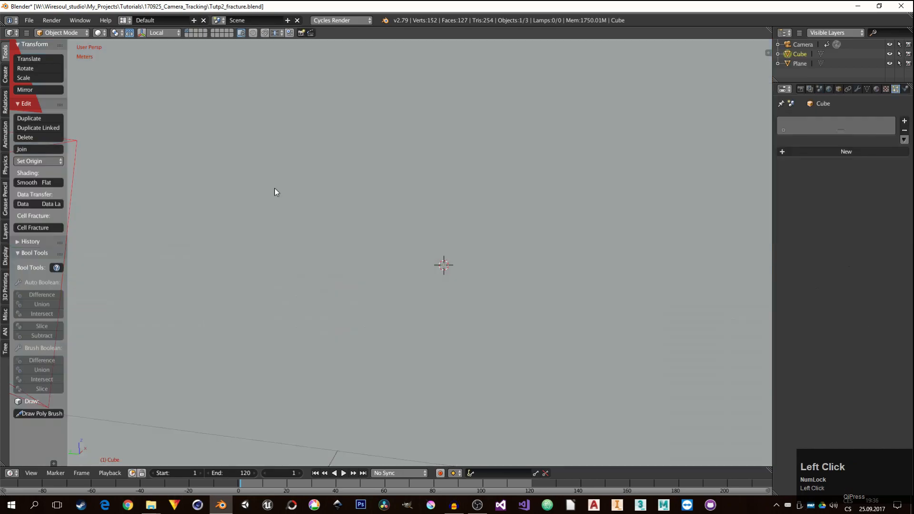
scroll(419, 211, "down", 4)
middle_click_drag(419, 210, 420, 241)
scroll(429, 225, "up", 2)
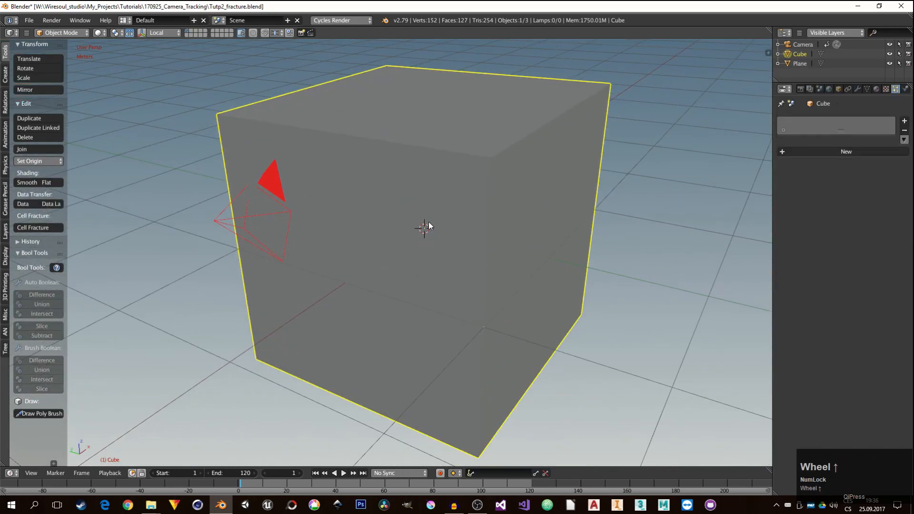
scroll(425, 224, "down", 1)
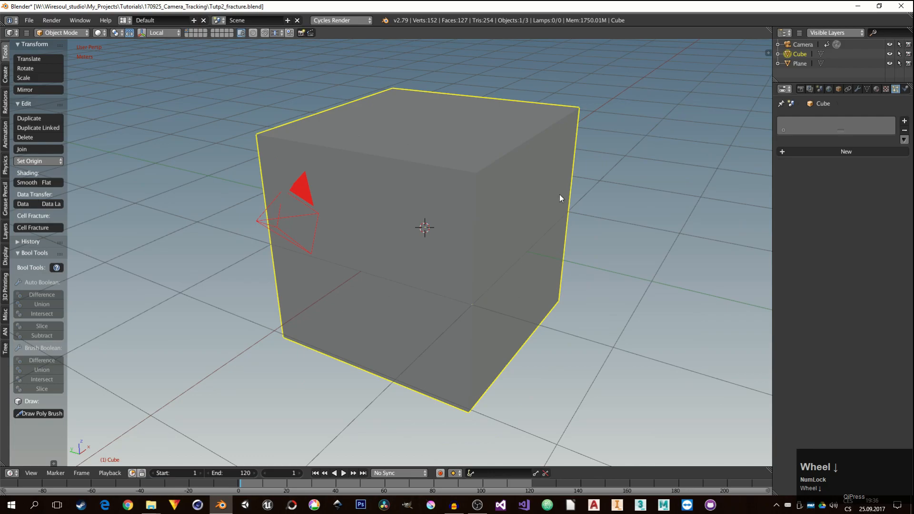
Step: Add material slots to the cube and name the first material Outside
left_click(877, 89)
left_click(905, 122)
left_click(798, 124)
left_click(810, 175)
left_click(811, 176)
type("Outside")
key("Return")
Step: Name the cube's second material Inside and set its viewport color to red
left_click(806, 133)
left_click(821, 174)
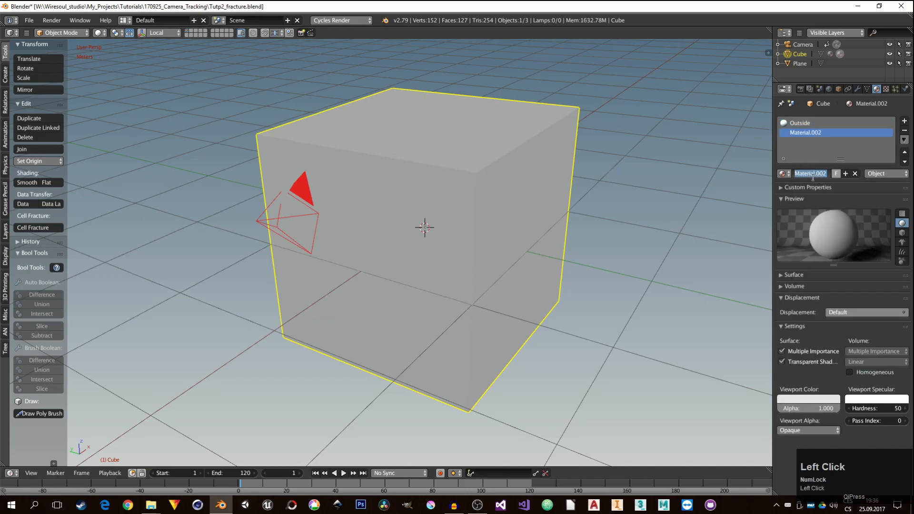
type("Inside")
key("Return")
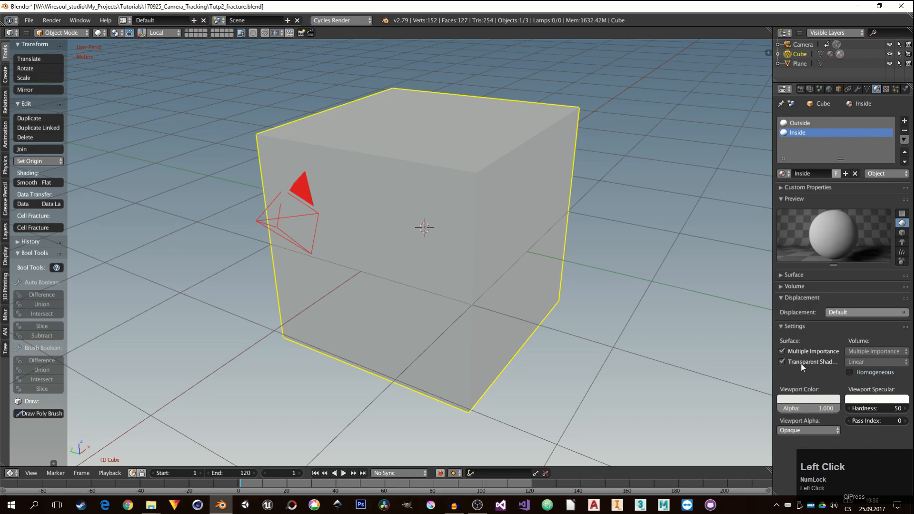
left_click(818, 400)
left_click(790, 339)
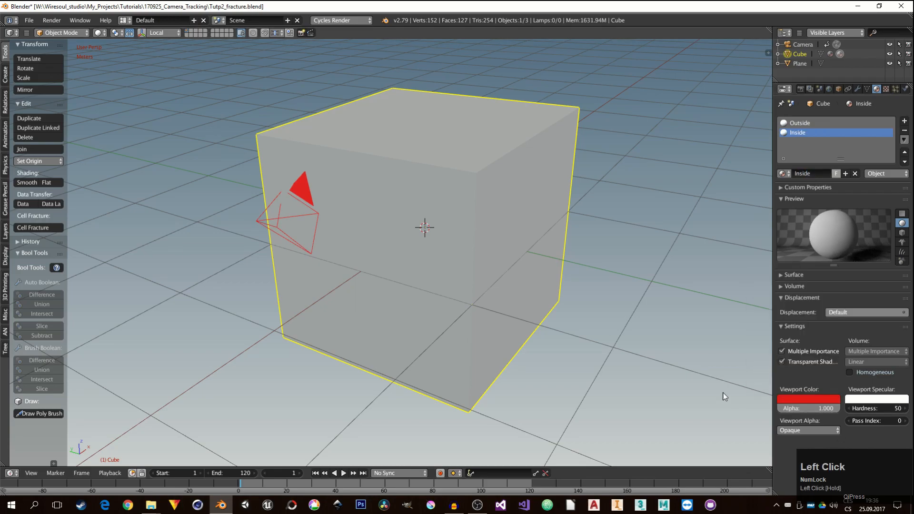
Step: Add a particle system to the cube with start and end 0, emission from Volume and physics set to No
left_click(894, 91)
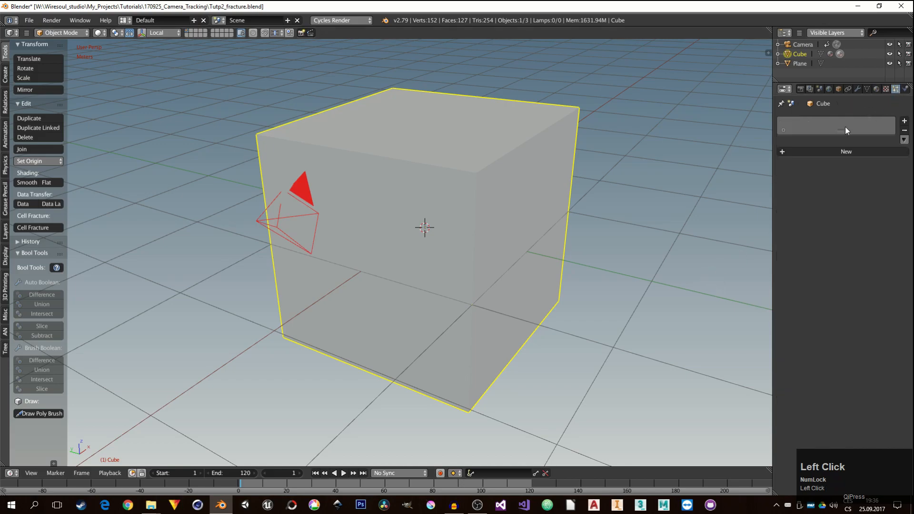
left_click(844, 158)
left_click_drag(807, 204, 806, 214)
type("0")
key("Return")
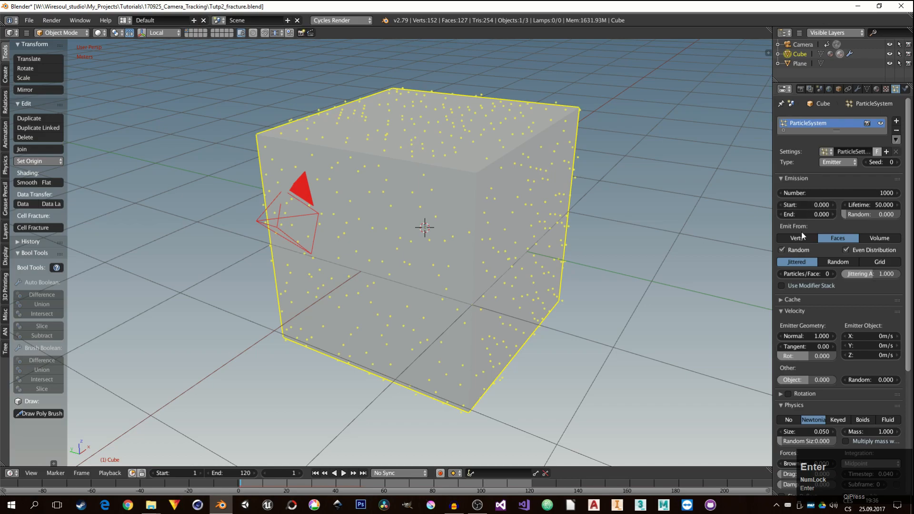
left_click(863, 238)
left_click(789, 419)
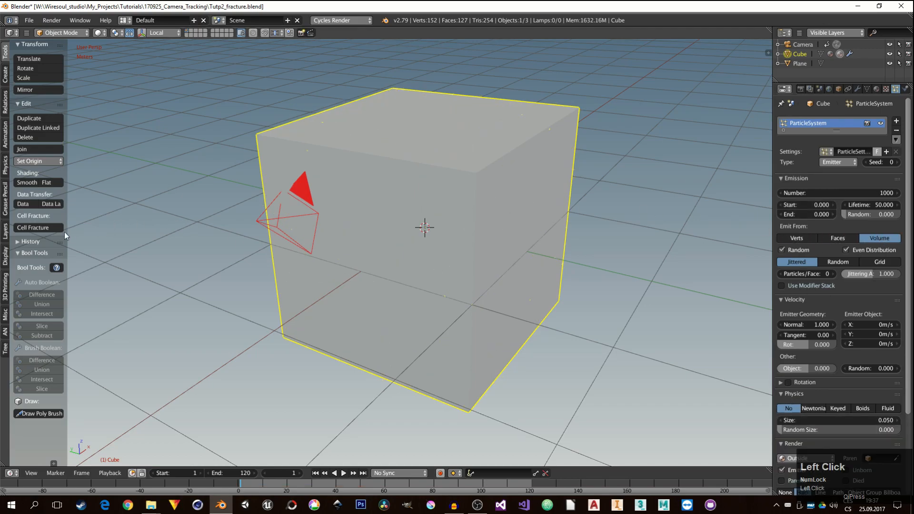
Step: Run Cell Fracture on the cube using its own particles as the point source, with material index 1 and margin 0.00
left_click(31, 228)
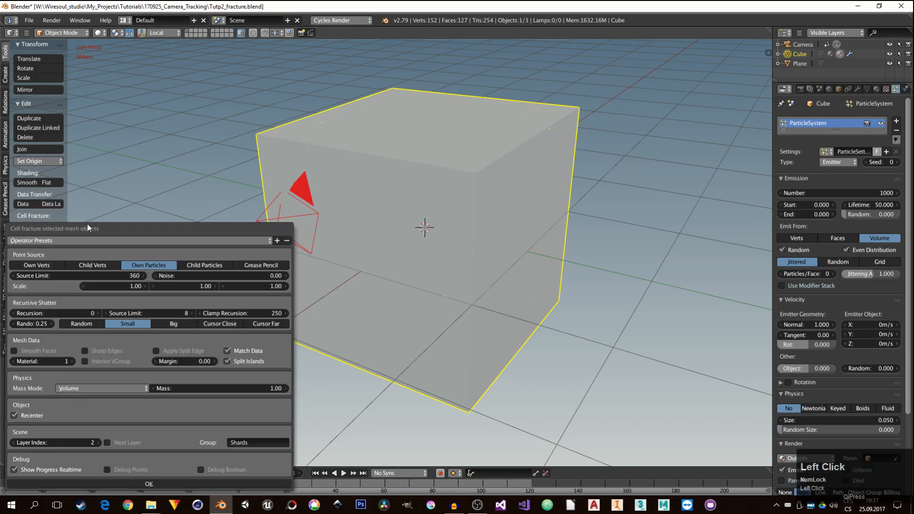
left_click_drag(116, 227, 203, 142)
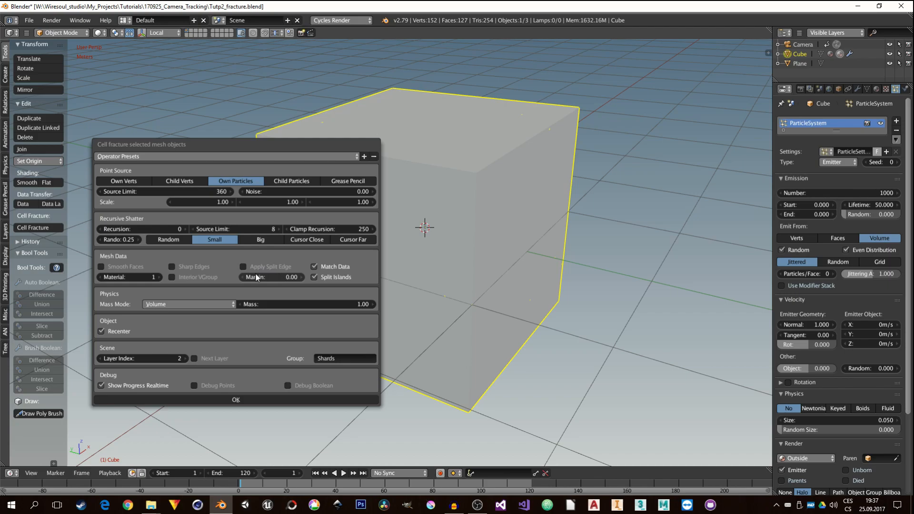
left_click(102, 278)
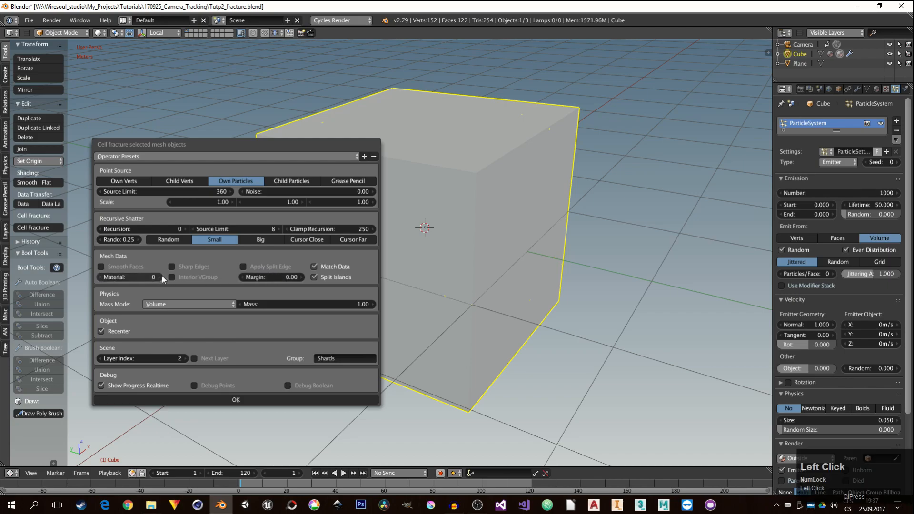
left_click(283, 276)
key("Return")
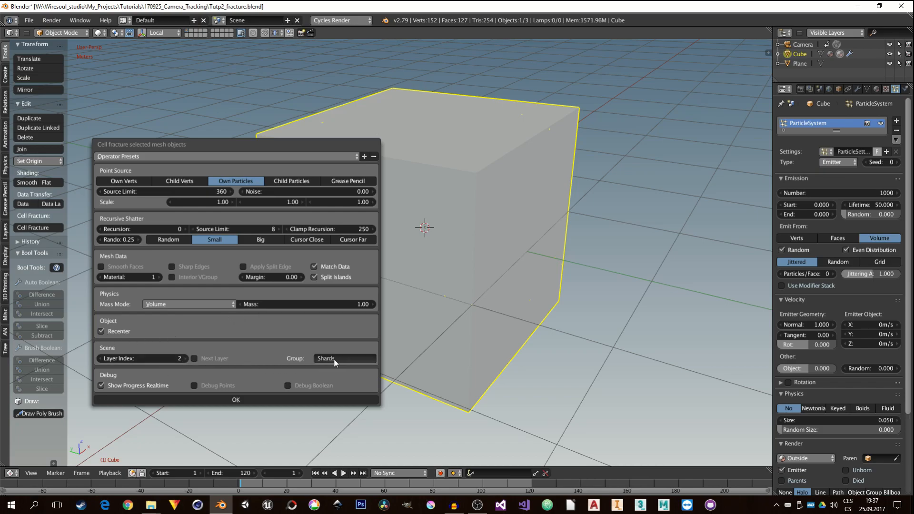
left_click(234, 403)
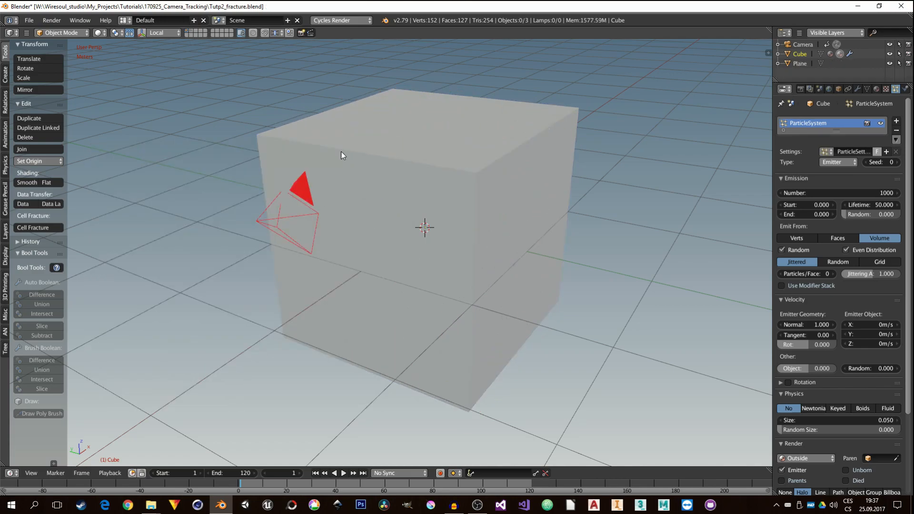
Step: Move the original cube to the last layer and show the layer containing the fractured pieces
left_click(362, 162)
key("m")
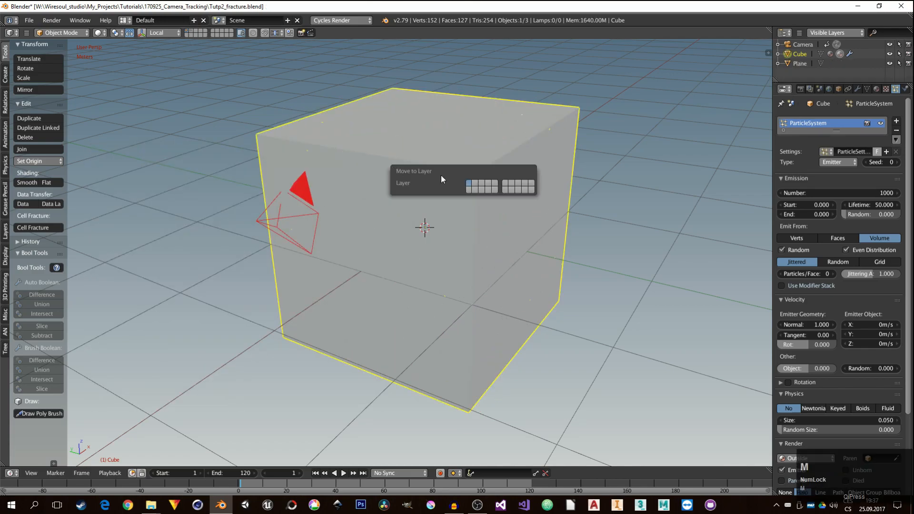
left_click(532, 190)
left_click(190, 30)
middle_click_drag(366, 156, 576, 202)
scroll(448, 267, "up", 3)
middle_click_drag(459, 267, 480, 201, "shift")
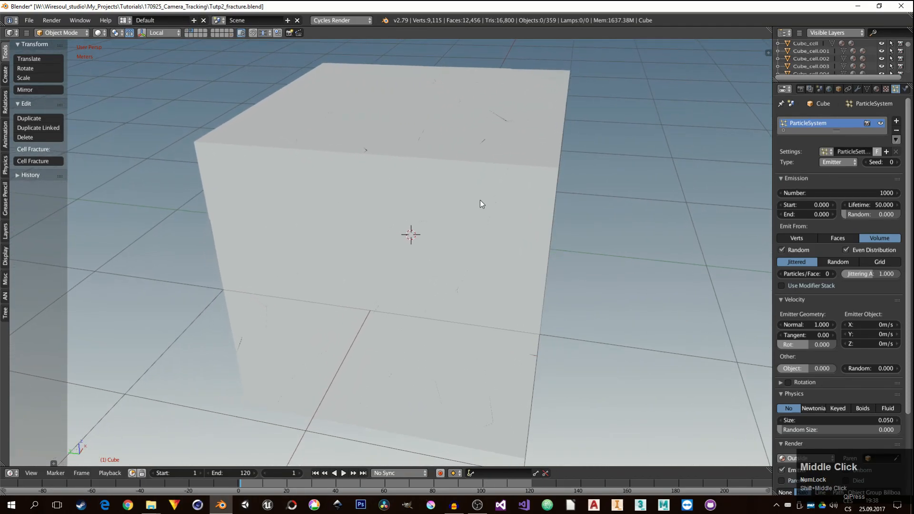
Step: Select all fractured pieces and temporarily spread them apart by scaling individual pieces' spacing to inspect the interior material faces
scroll(477, 186, "down", 4)
key("a")
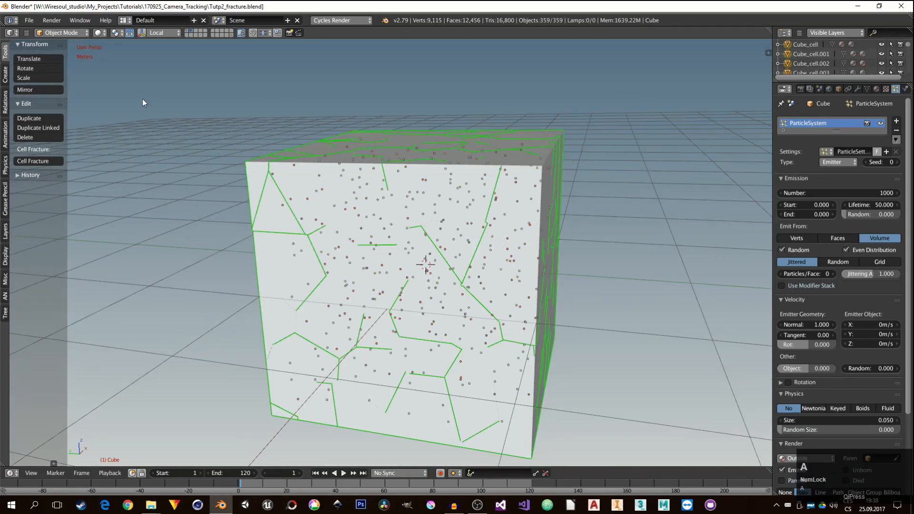
scroll(510, 253, "down", 2)
scroll(510, 271, "up", 2)
left_click(129, 34)
key("s")
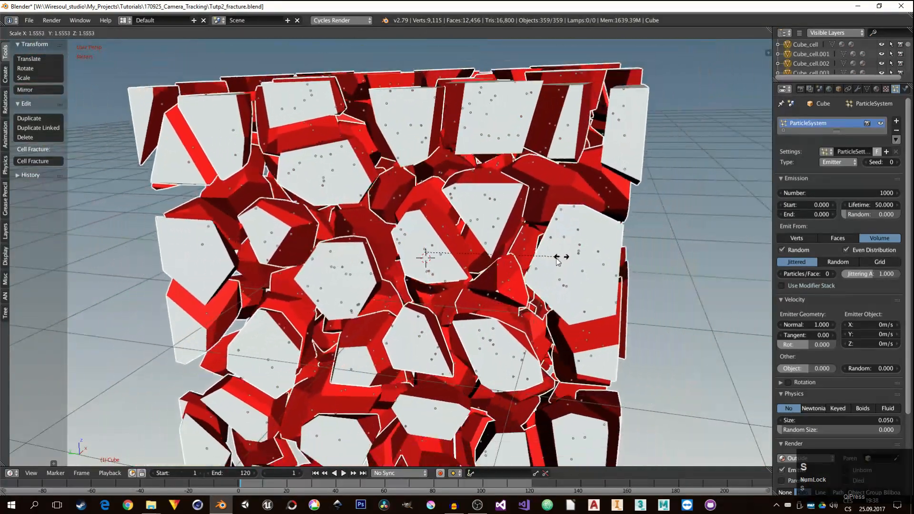
right_click(545, 261)
left_click(130, 33)
middle_click(527, 228)
scroll(528, 232, "down", 3)
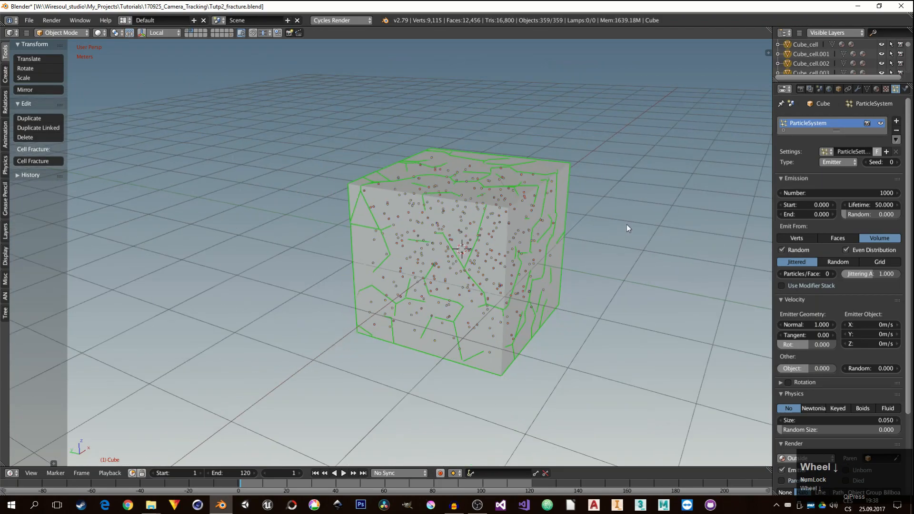
Step: Scale the whole fractured cube down to a small block and also show the layer with the camera and ground plane
key("s")
left_click(493, 245)
left_click(188, 30, "shift")
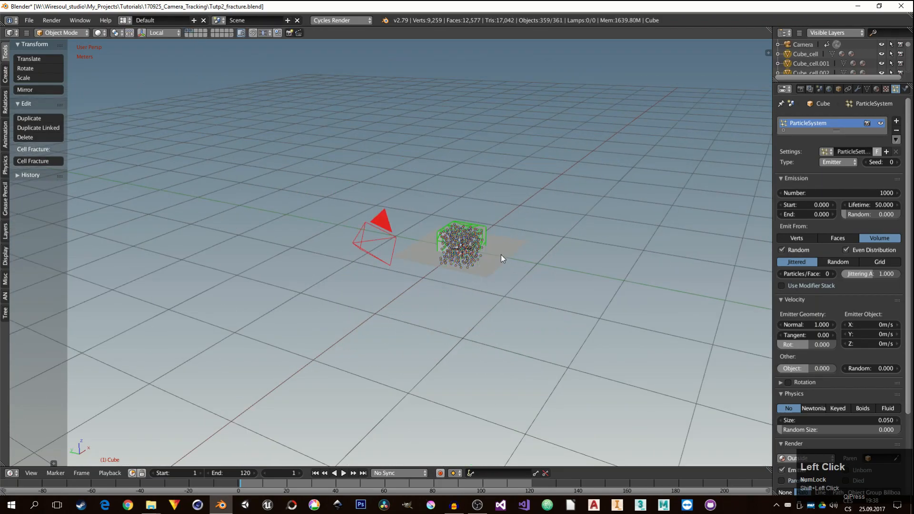
key("KP_0")
scroll(524, 238, "up", 2)
scroll(578, 224, "down", 2)
key("s")
left_click(517, 211)
Step: Raise the fractured cube along Z above the ground plane and tilt it
key("g")
key("z")
left_click(505, 150)
middle_click_drag(488, 164, 447, 175)
scroll(448, 176, "down", 2)
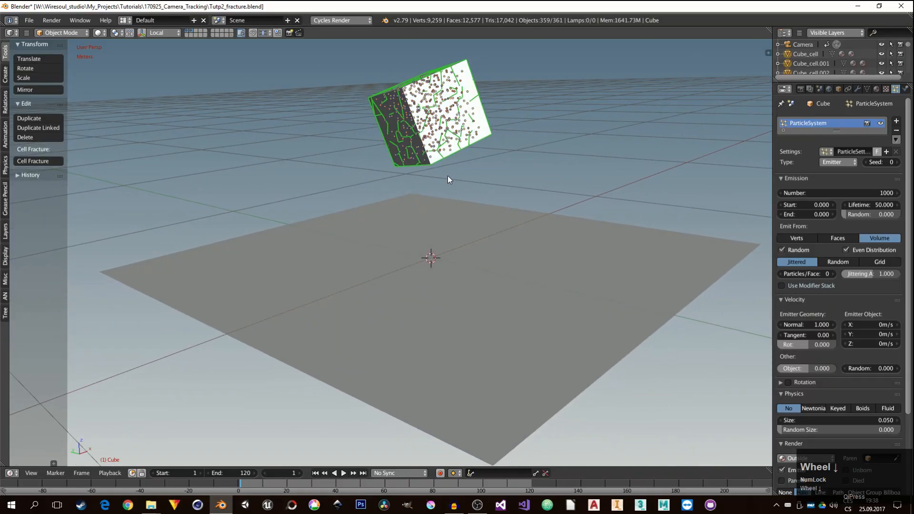
Step: Add a new cube as ground support, move it -1 m along global Z and exclude it from rendering
key("shift+a")
mouse_move(267, 134)
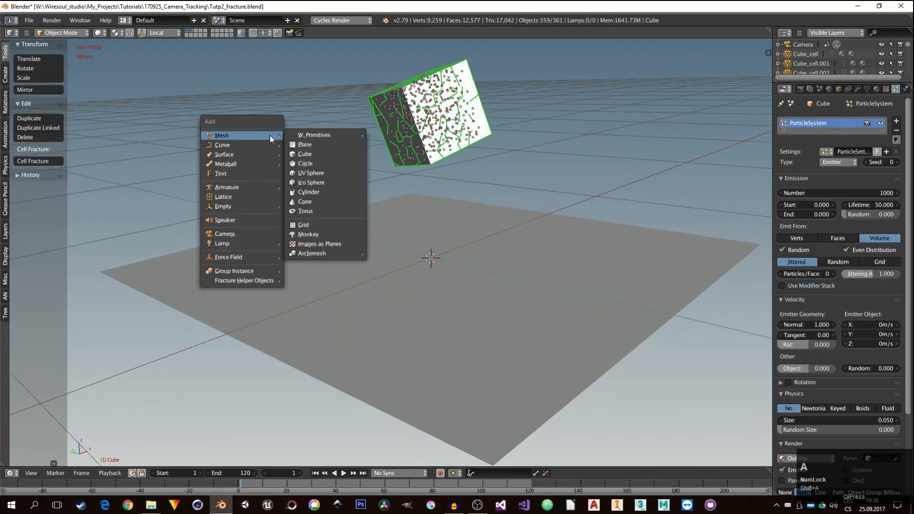
left_click(317, 156)
scroll(484, 169, "down", 5)
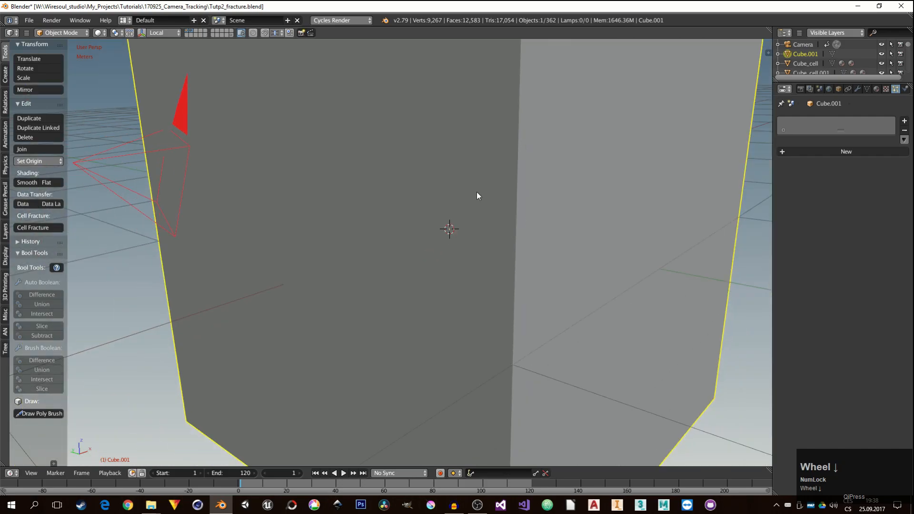
type("gz-1")
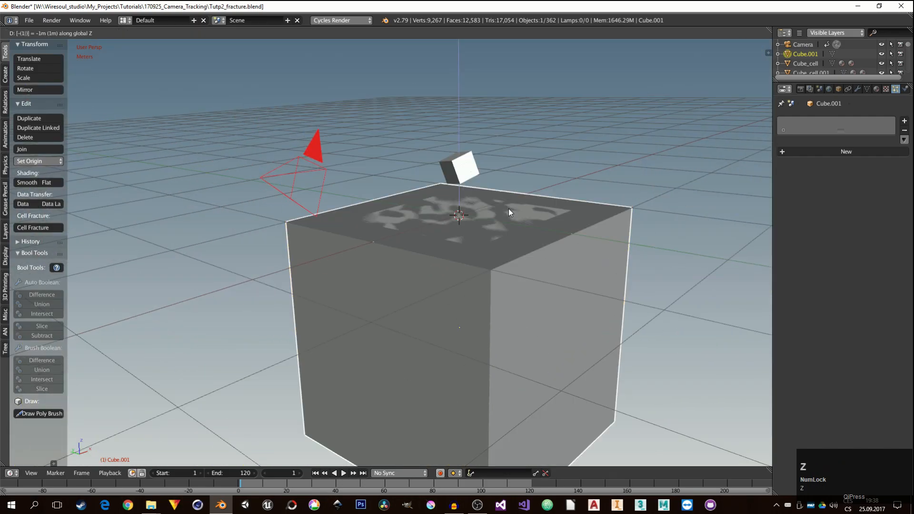
key("Return")
middle_click_drag(438, 218, 485, 213)
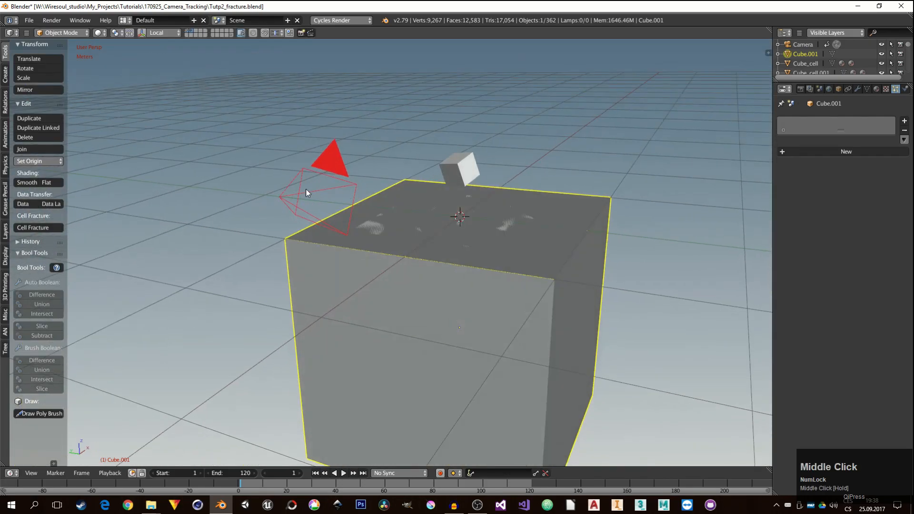
left_click(900, 54)
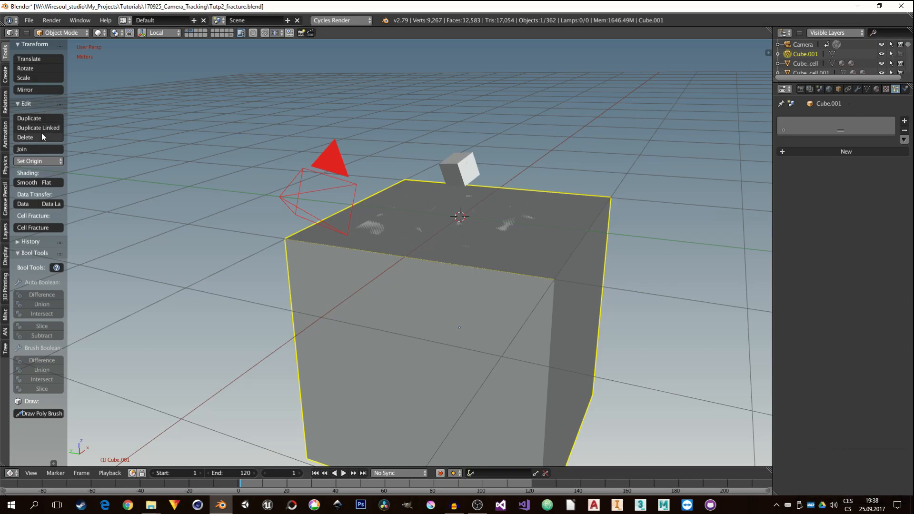
Step: Make the support cube a passive rigid body with a Box collision shape and adjust its friction
scroll(5, 108, "down", 1)
scroll(4, 108, "down", 3)
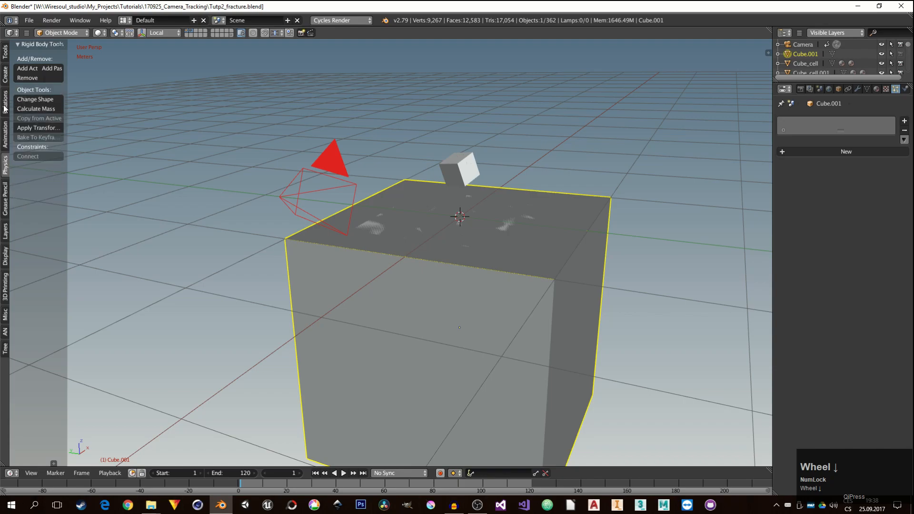
scroll(4, 125, "up", 1)
left_click(54, 70)
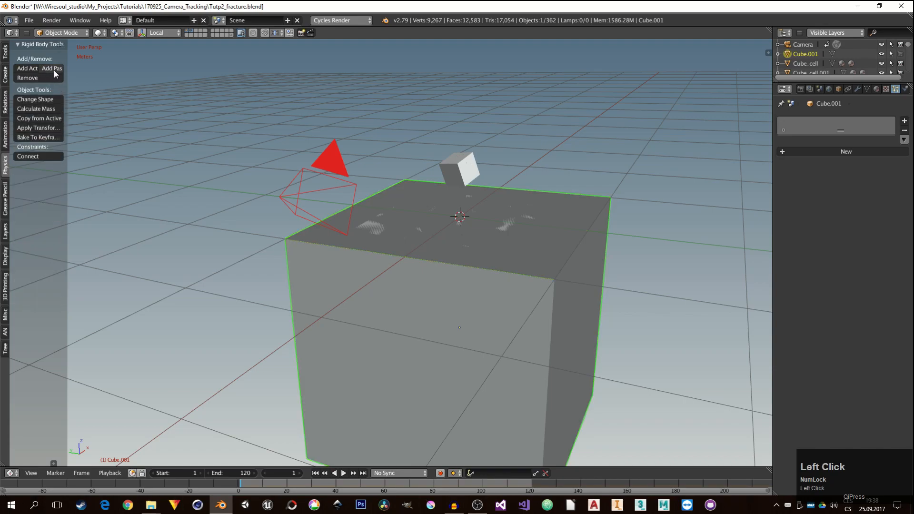
left_click(31, 99)
middle_click_drag(522, 223, 509, 266)
left_click(905, 89)
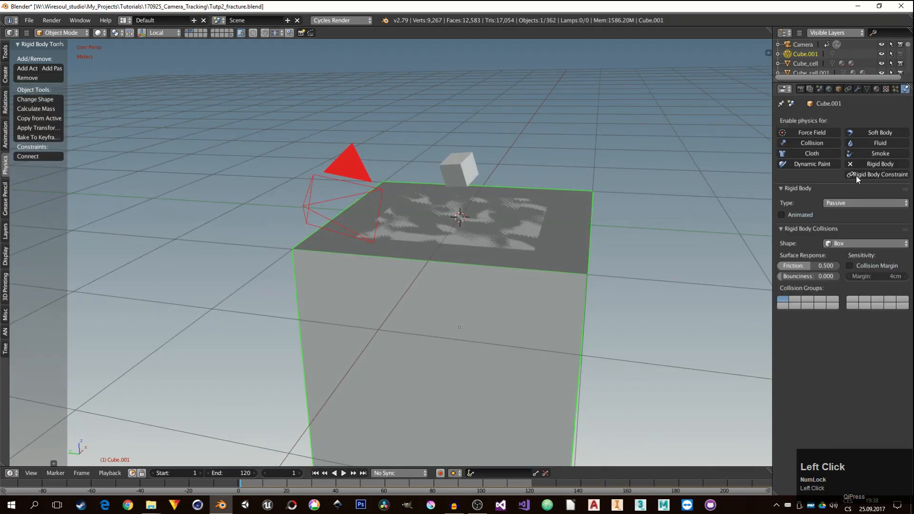
left_click_drag(810, 266, 836, 266)
Step: Select all shards of the fractured cube through Select Grouped and make them active rigid bodies with a Convex Hull collision shape
left_click(462, 162)
scroll(460, 167, "up", 4)
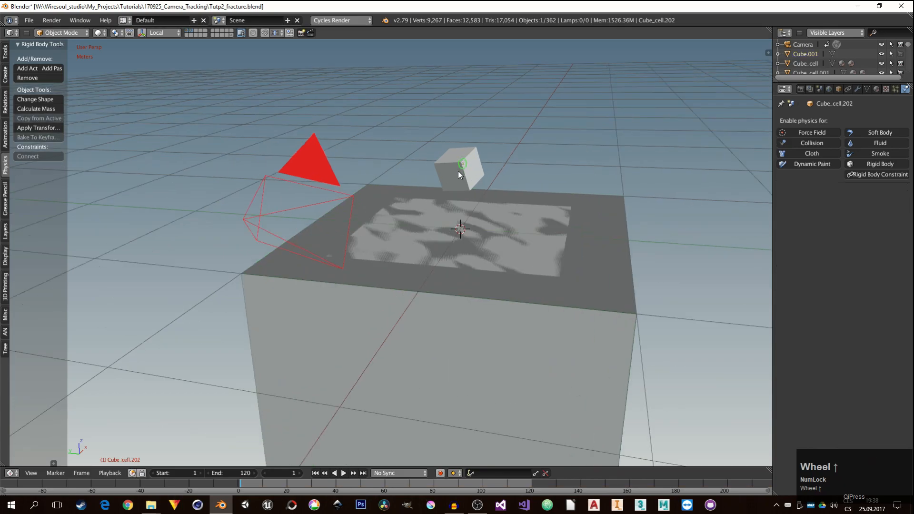
scroll(464, 162, "up", 2)
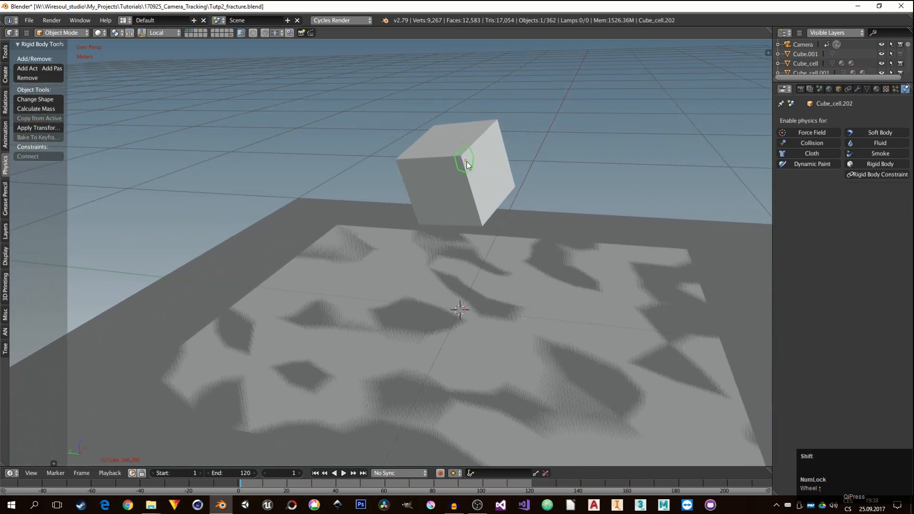
key("shift+g")
left_click(440, 163)
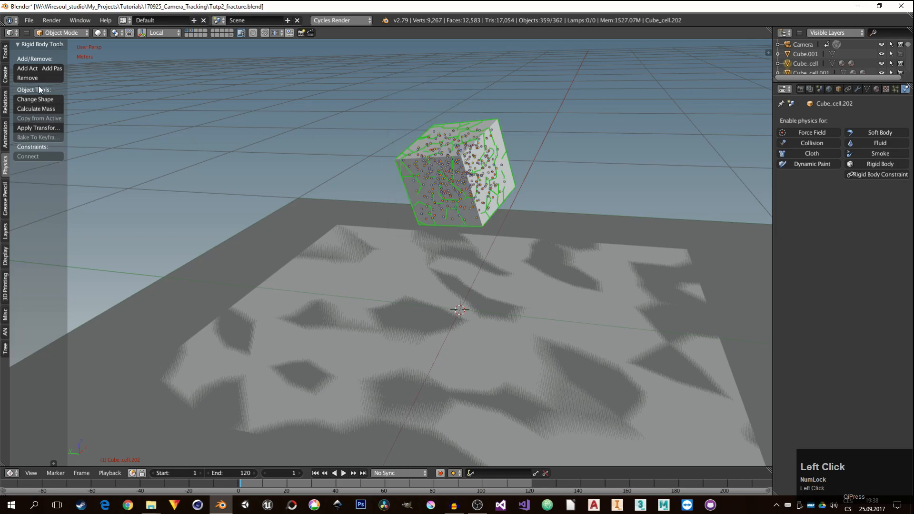
left_click(27, 69)
left_click(44, 99)
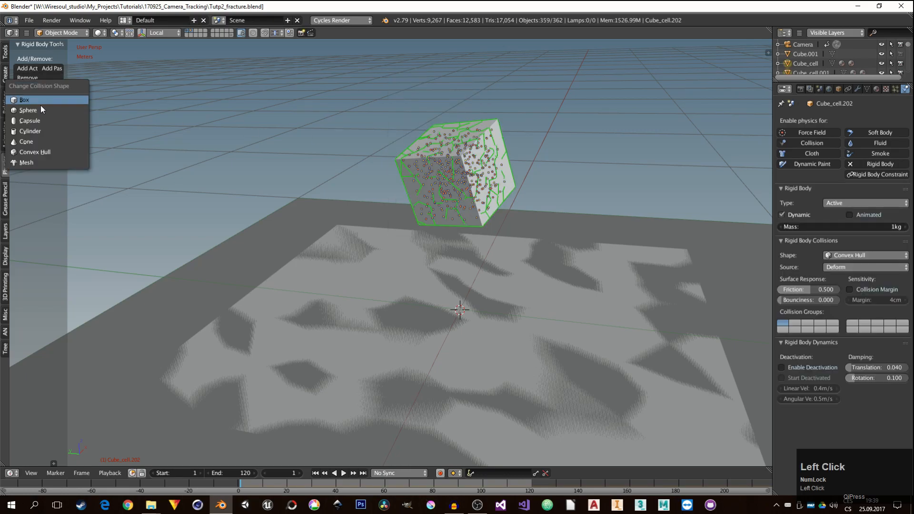
left_click(46, 150)
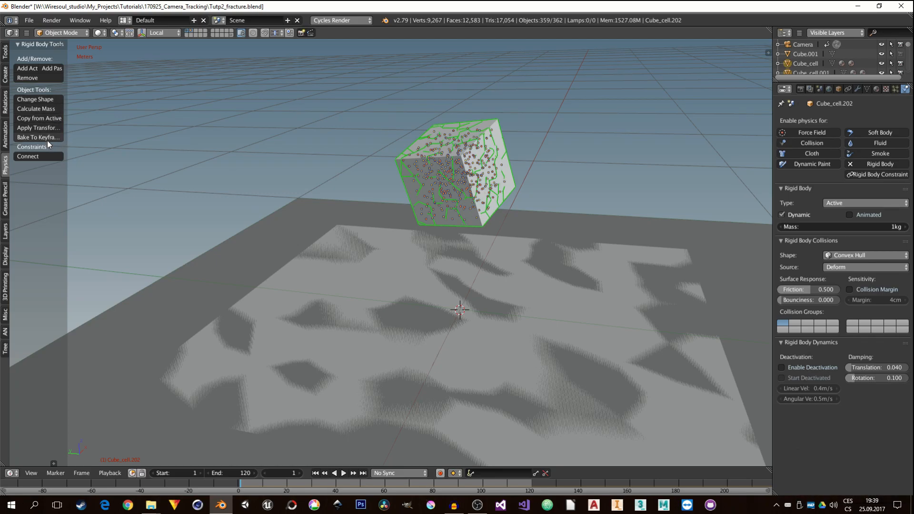
Step: Preview the unconnected shards falling onto the support cube and return to the first frame
middle_click_drag(384, 174, 413, 307)
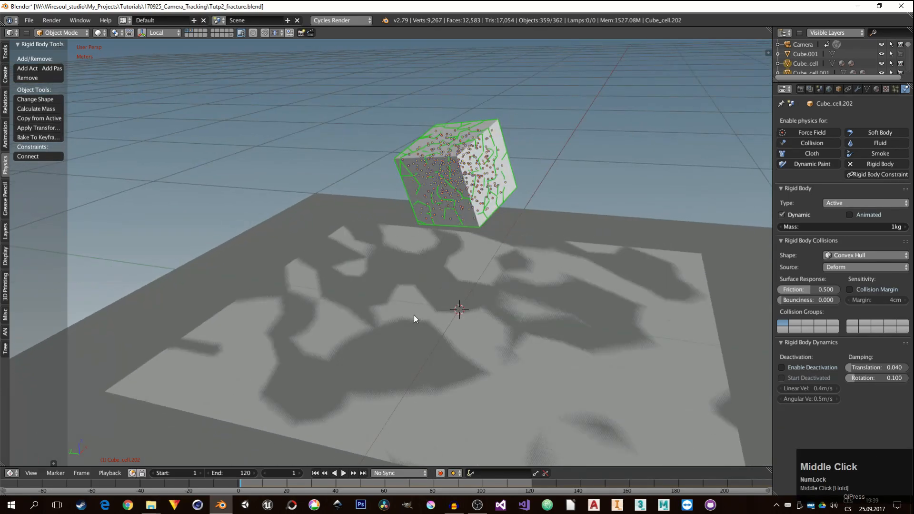
left_click(345, 475)
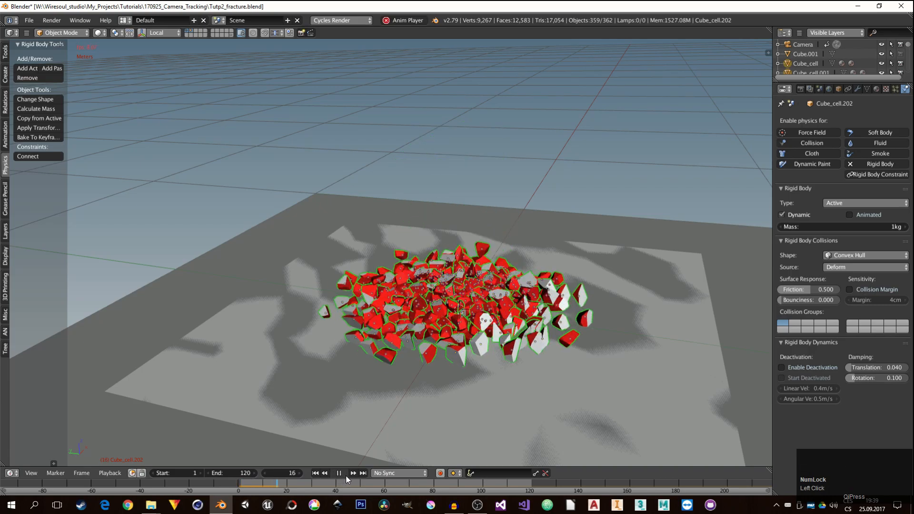
left_click(346, 475)
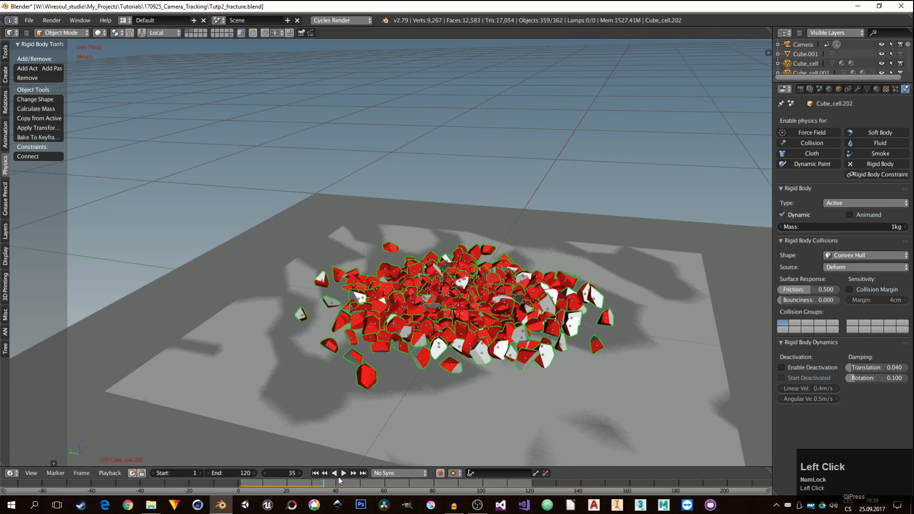
left_click(315, 473)
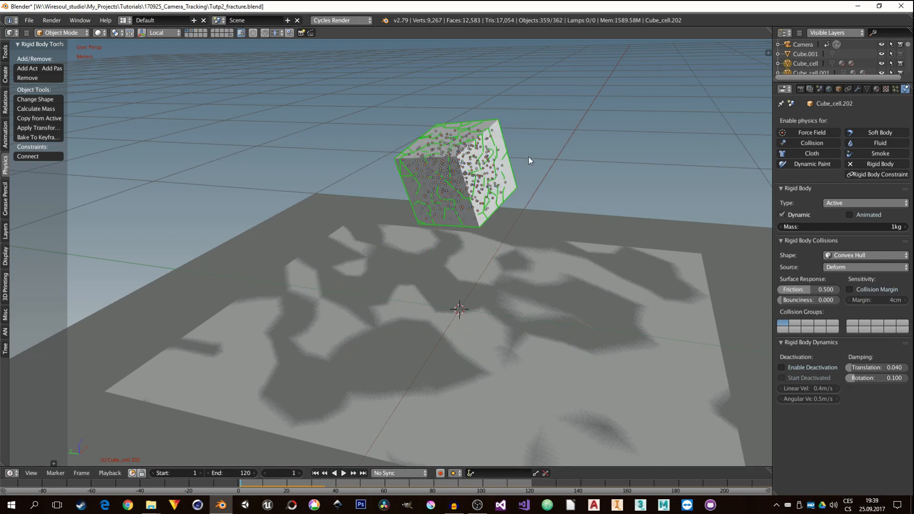
Step: Connect the selected shards with Fixed rigid body constraints using the Chain by Distance connection pattern
left_click(29, 156)
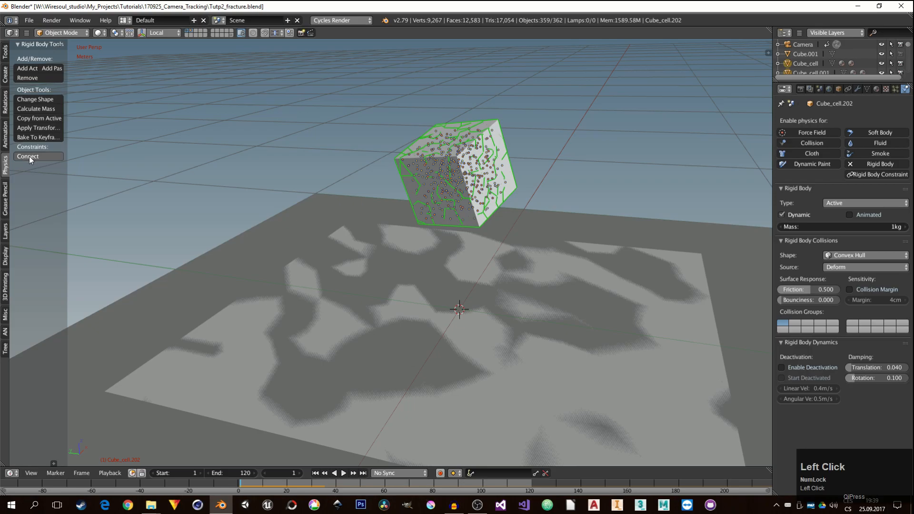
left_click(54, 464)
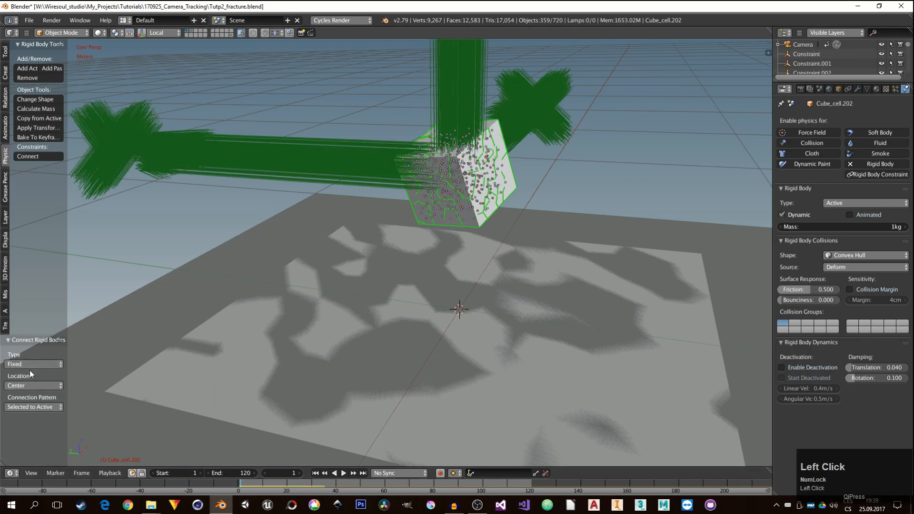
left_click(37, 408)
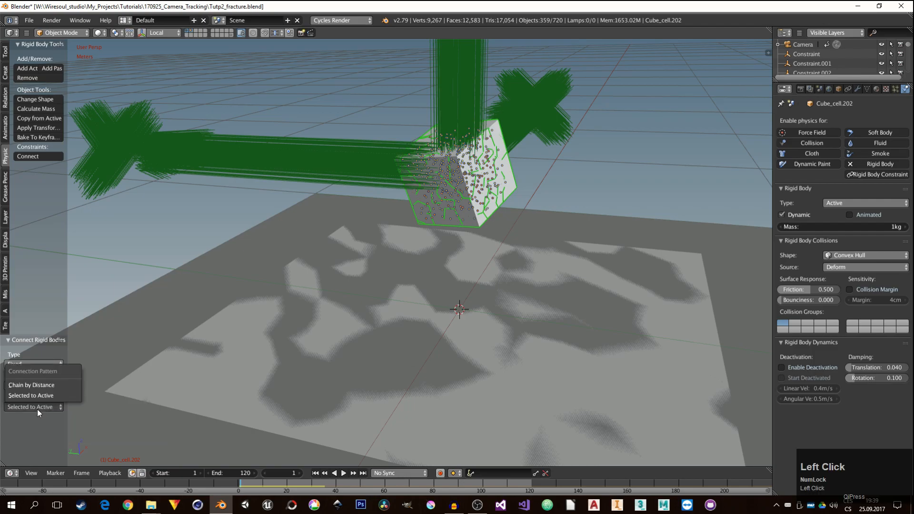
left_click(41, 385)
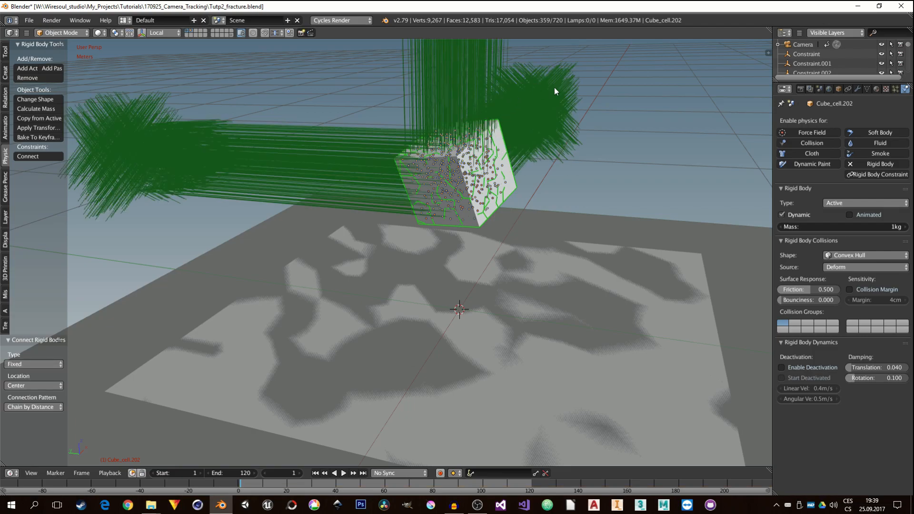
Step: Select all the constraint empties by Group and make the active constraint breakable with a threshold of 3
left_click(539, 107)
middle_click_drag(556, 139, 552, 141)
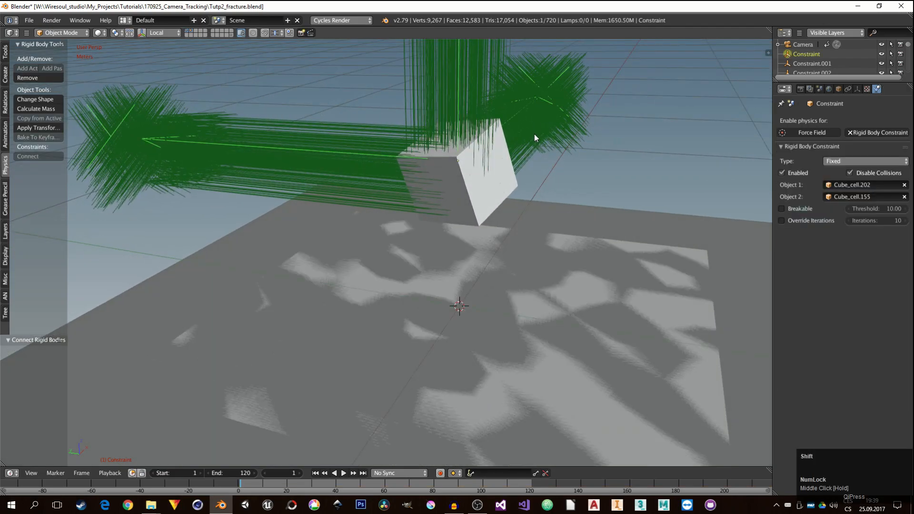
key("shift+g")
left_click(513, 133)
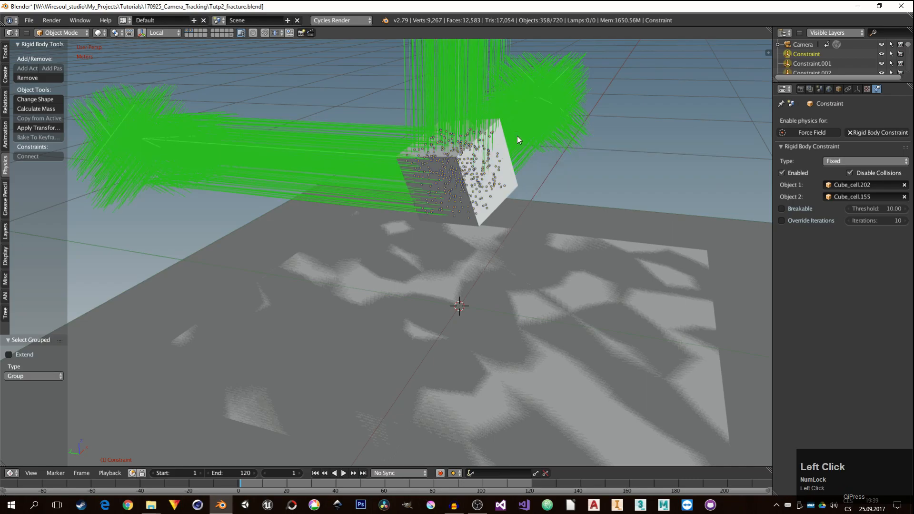
left_click(782, 209)
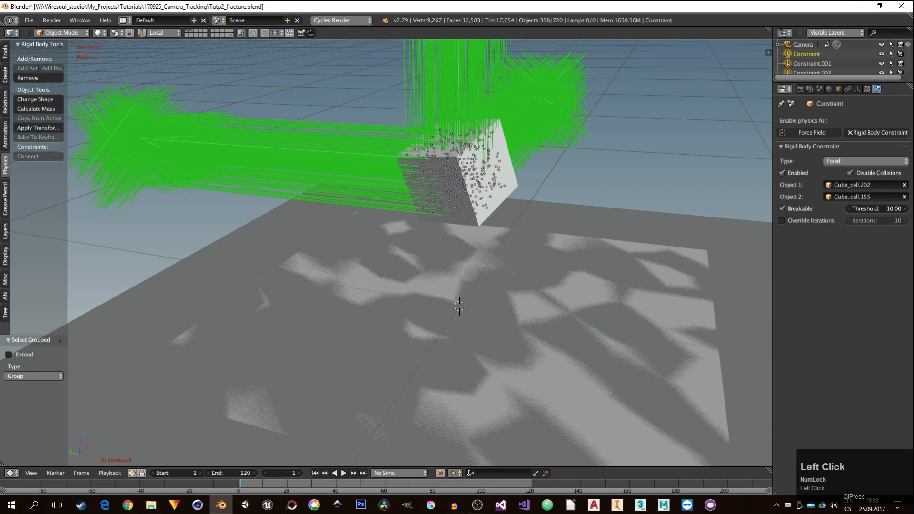
left_click(884, 210)
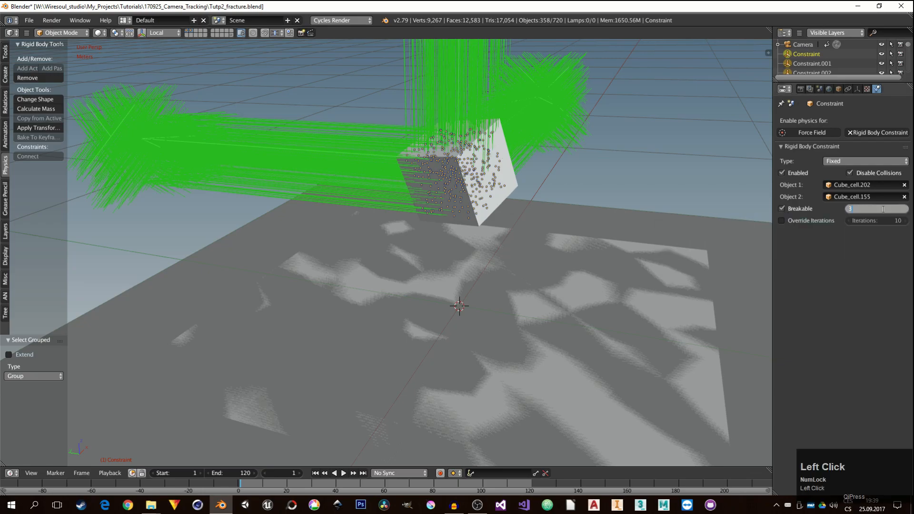
type("3")
key("Return")
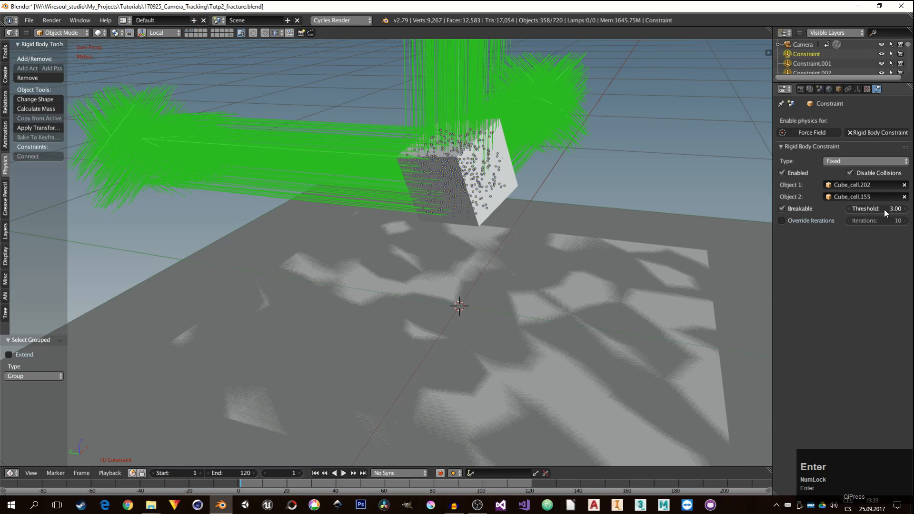
Step: Copy the active constraint's Breakable and Threshold settings to all selected constraints
right_click(781, 210)
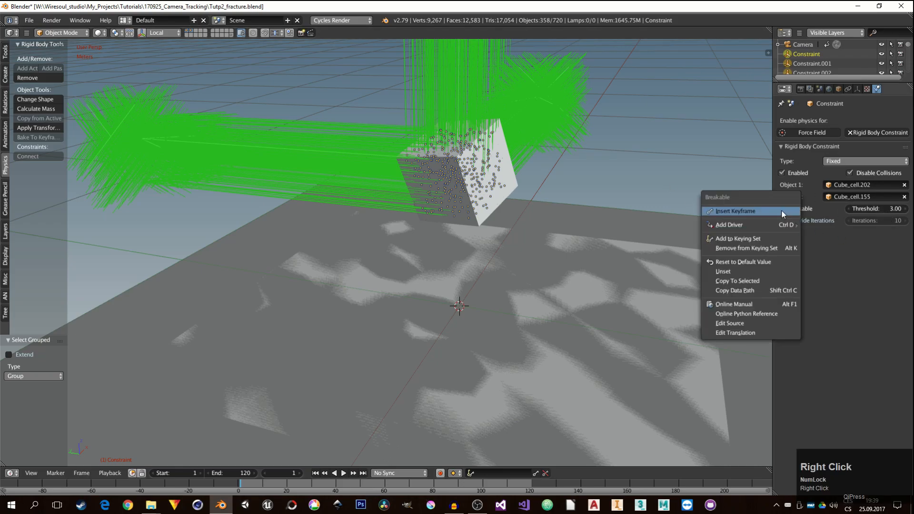
left_click(759, 281)
right_click(878, 210)
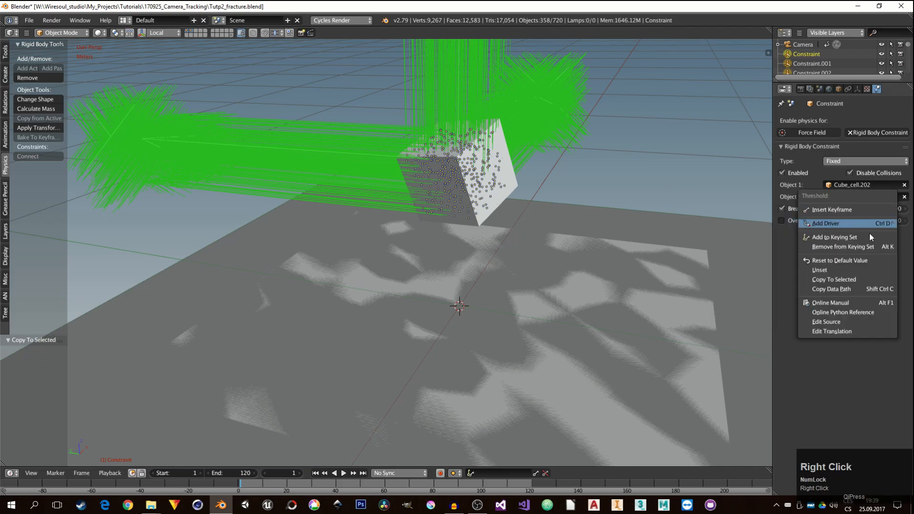
left_click(850, 279)
Step: Play the simulation with the breakable constraints to check how the cube shatters and return to the first frame
middle_click_drag(539, 180, 415, 159)
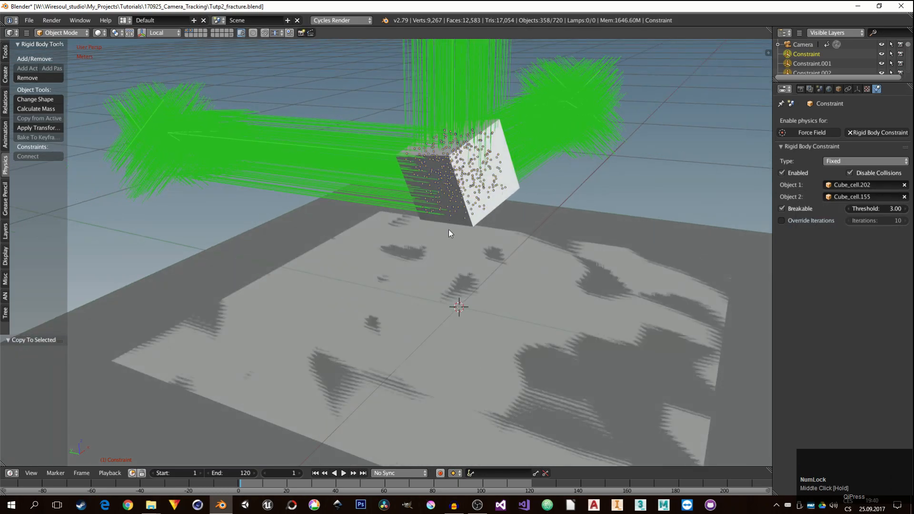
left_click(344, 473)
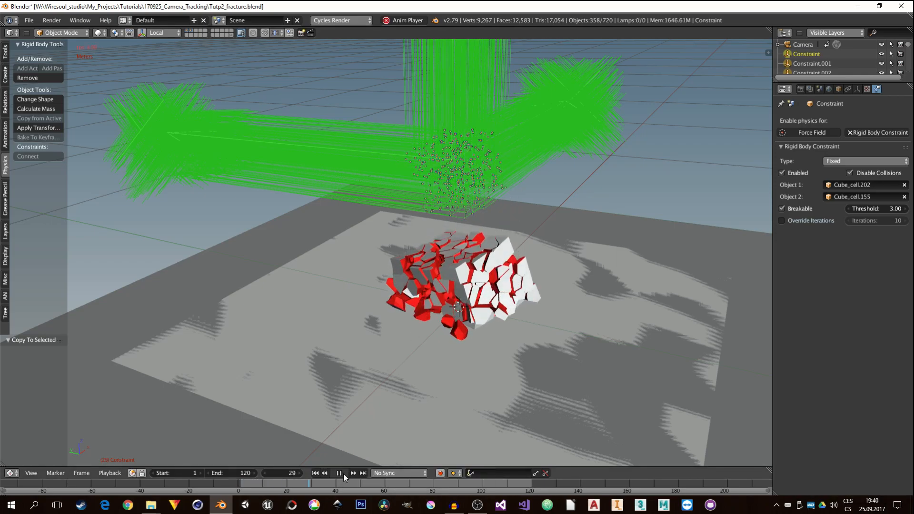
left_click(343, 473)
left_click(315, 473)
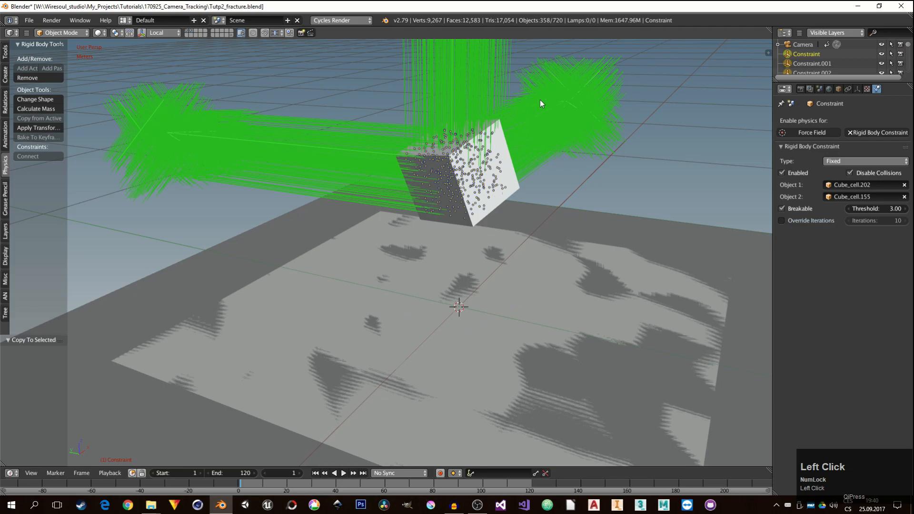
Step: Set the constraint breaking threshold to 1 and copy it to all selected constraints
key("Return")
right_click(883, 210)
left_click(884, 211)
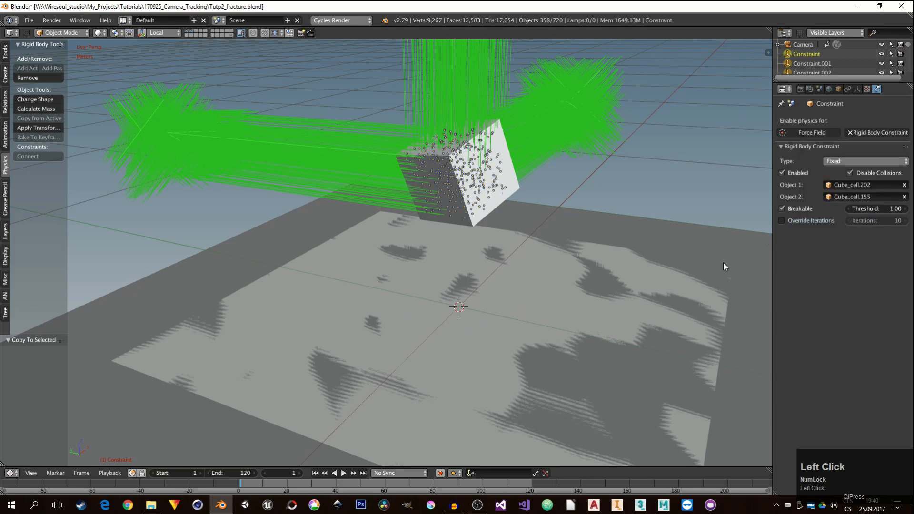
Step: Replay the fall with the new breaking threshold and go back to the first frame
left_click(343, 473)
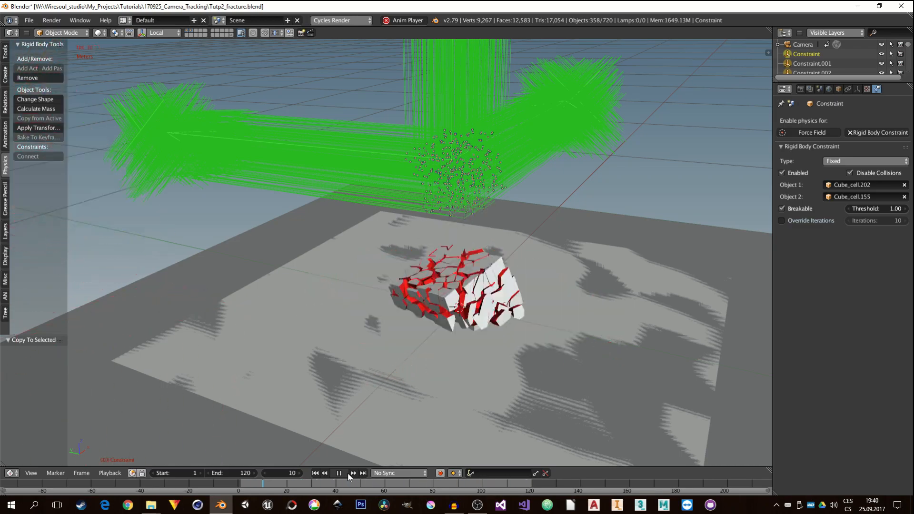
left_click(334, 475)
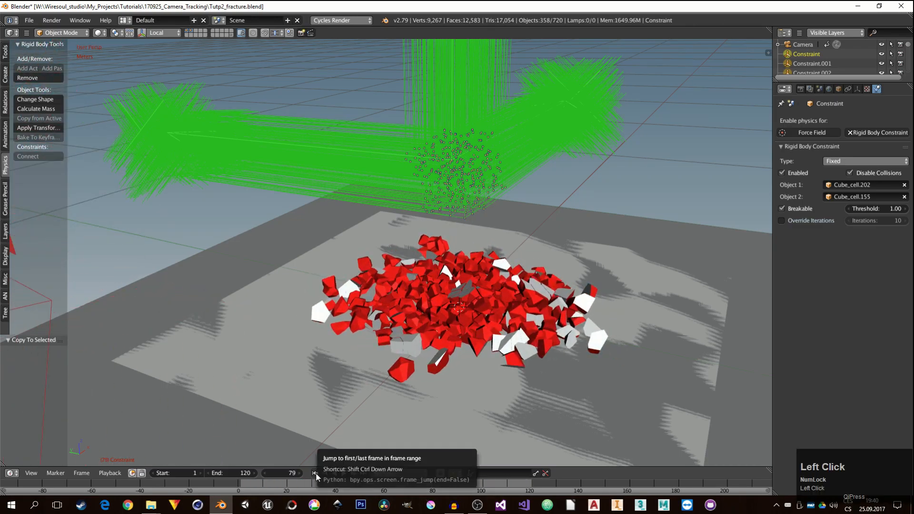
left_click(315, 473)
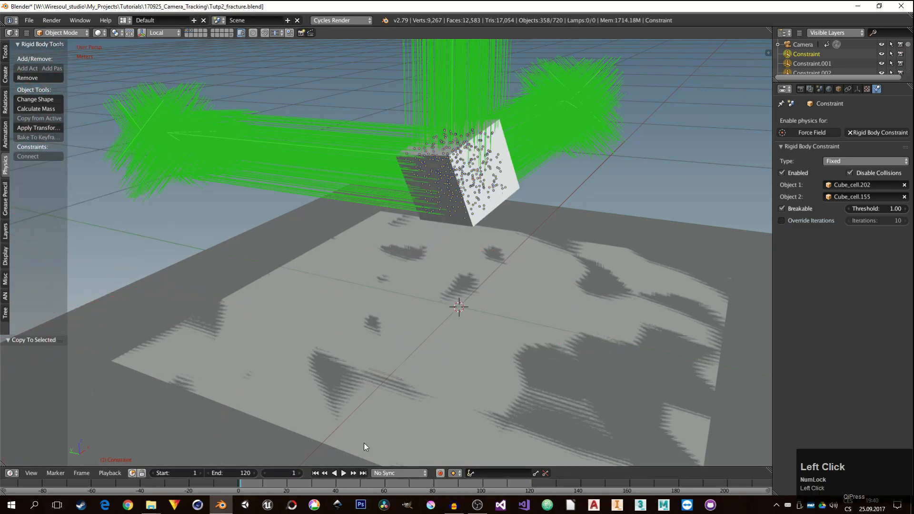
Step: Set the end frame of the scene's Rigid Body Cache to 120
left_click(802, 90)
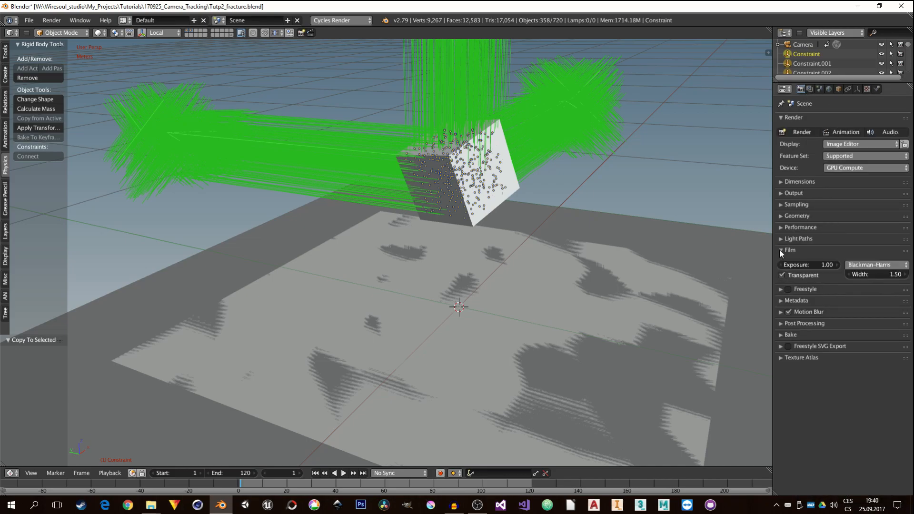
left_click(781, 250)
left_click(810, 89)
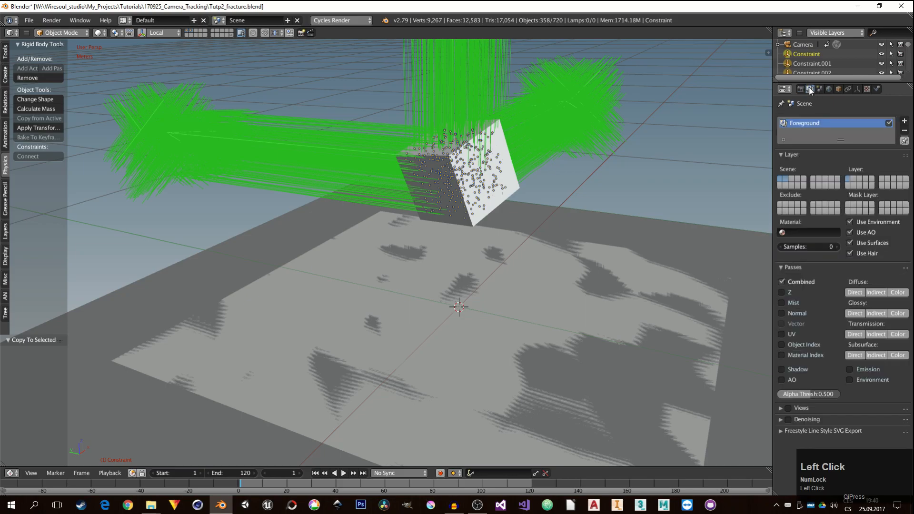
left_click(819, 89)
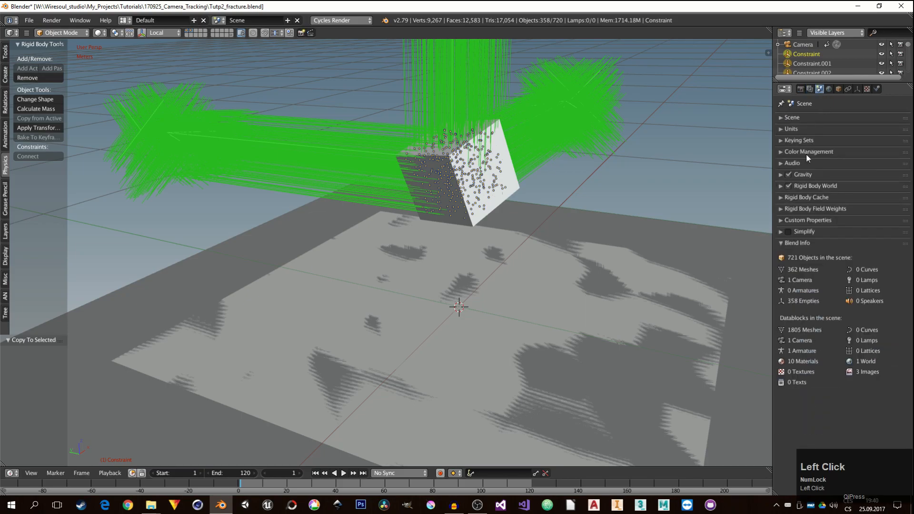
left_click(779, 199)
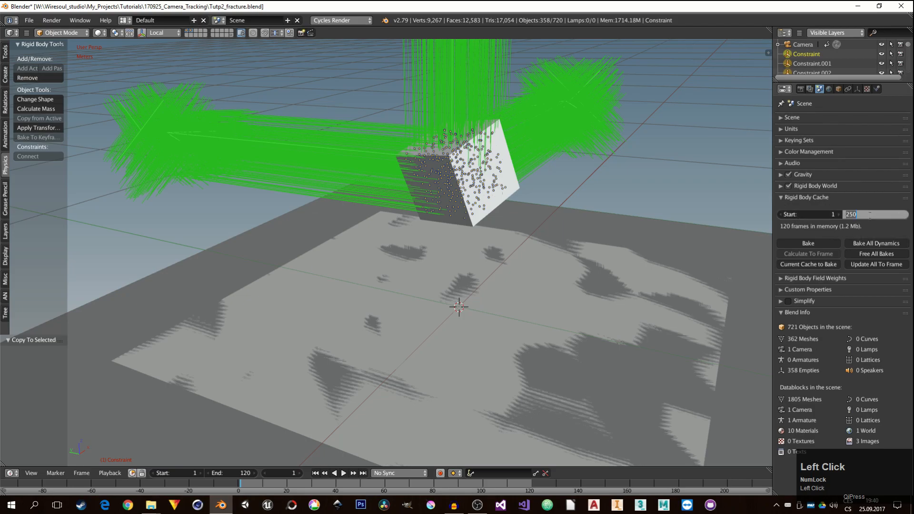
key("Return")
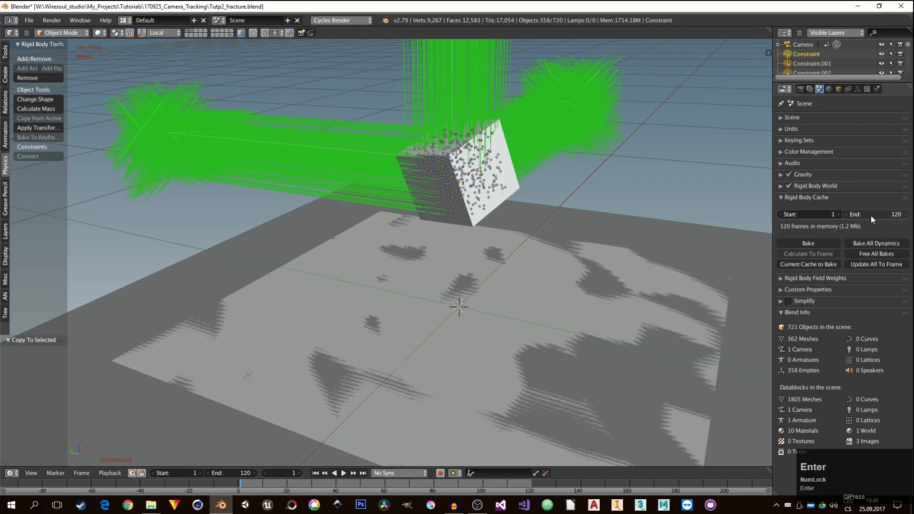
Step: Set the Rigid Body World solver iterations to 32 and briefly preview the simulation from the first frame
left_click(779, 197)
left_click(778, 186)
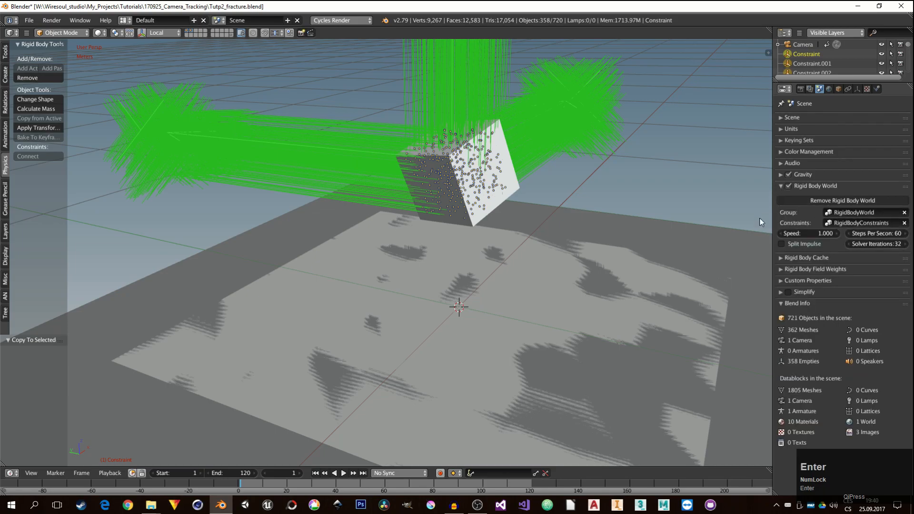
left_click(344, 474)
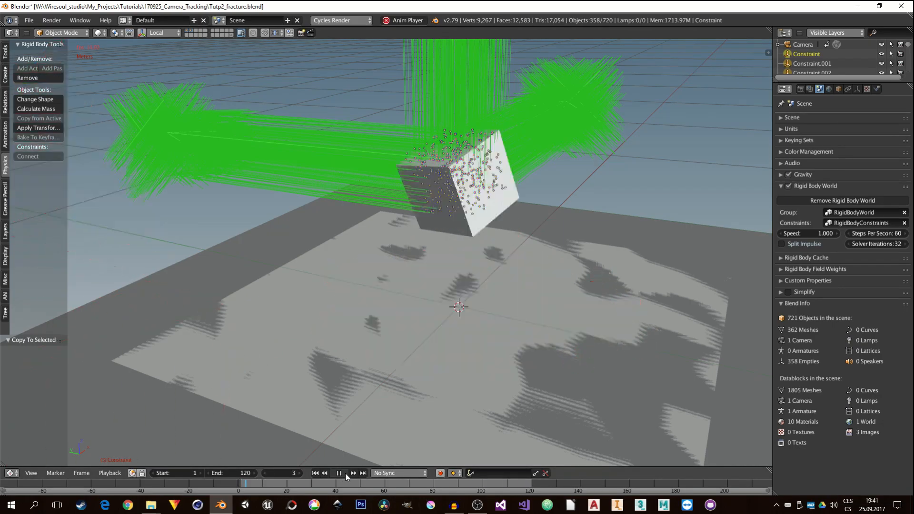
left_click(339, 473)
left_click(315, 474)
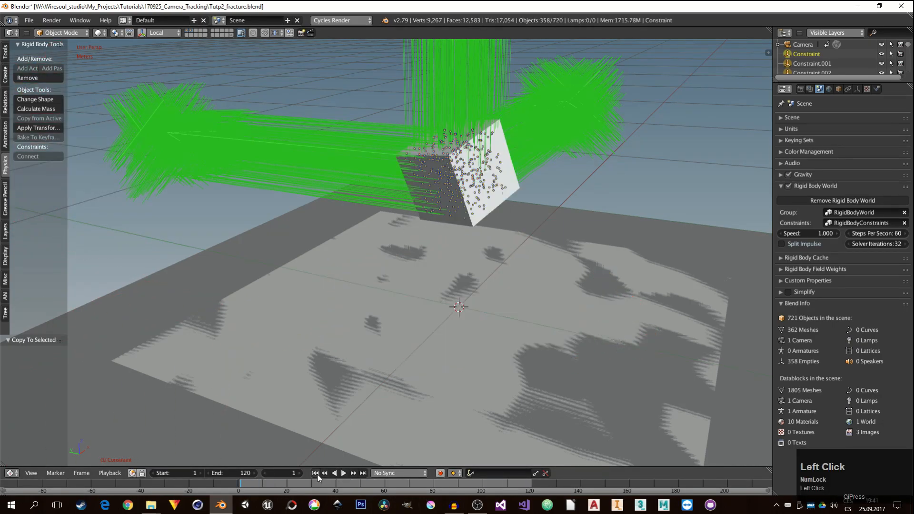
Step: Select all cube pieces through the Shards group and apply their visual transformation as rigid bodies
left_click(472, 225)
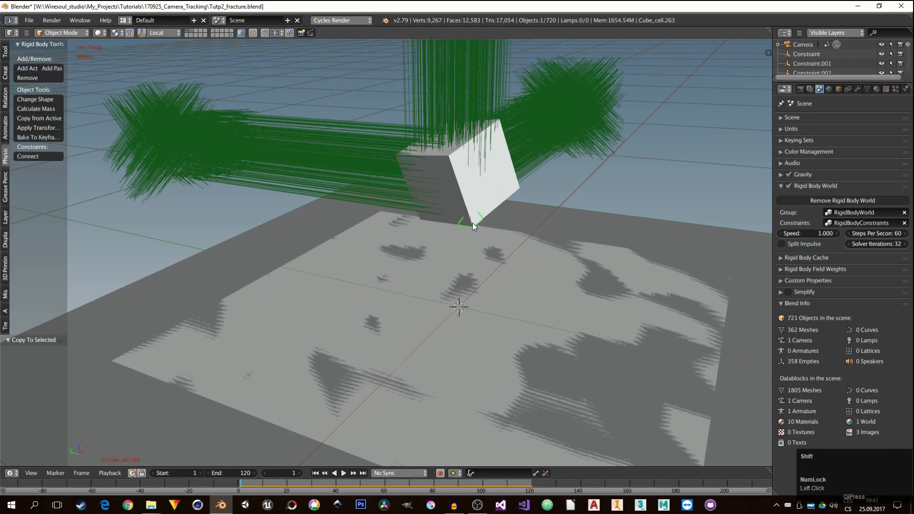
key("shift+g")
left_click(452, 224)
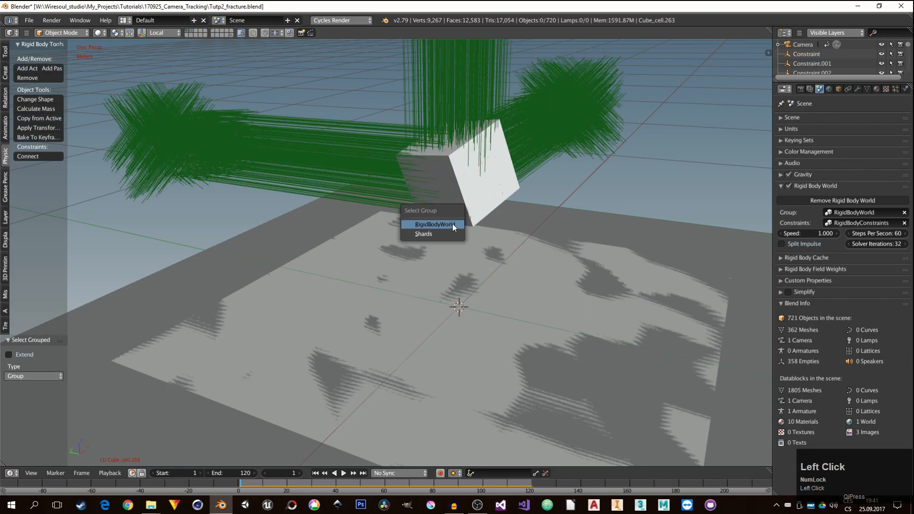
left_click(436, 237)
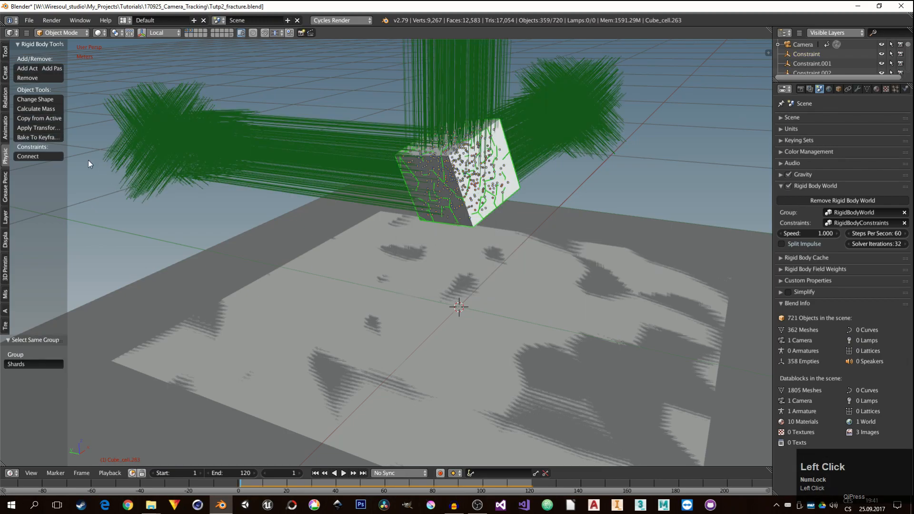
left_click(31, 130)
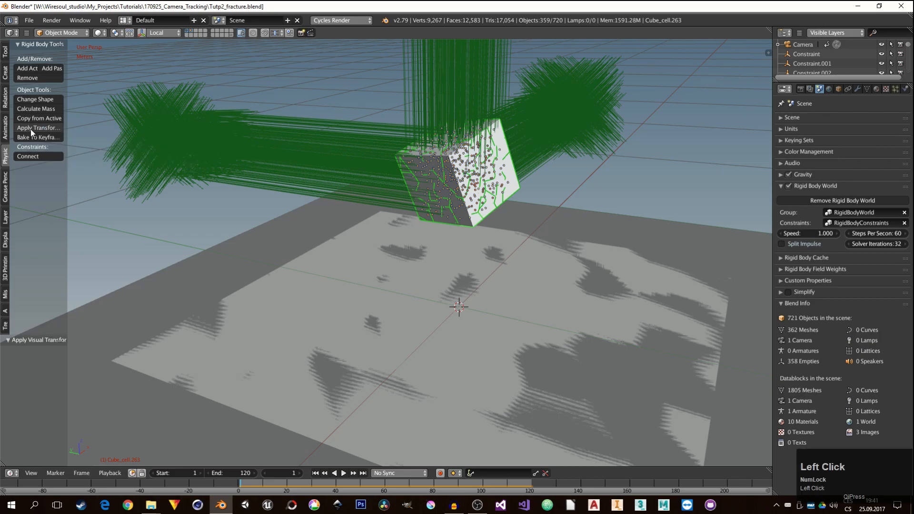
Step: Play the shattering simulation and return to the first frame
left_click(343, 473)
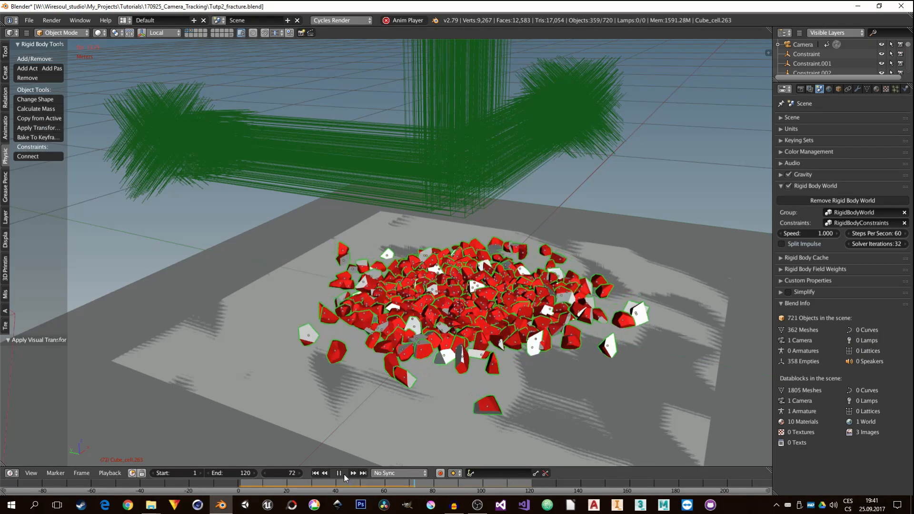
left_click(341, 474)
left_click(315, 473)
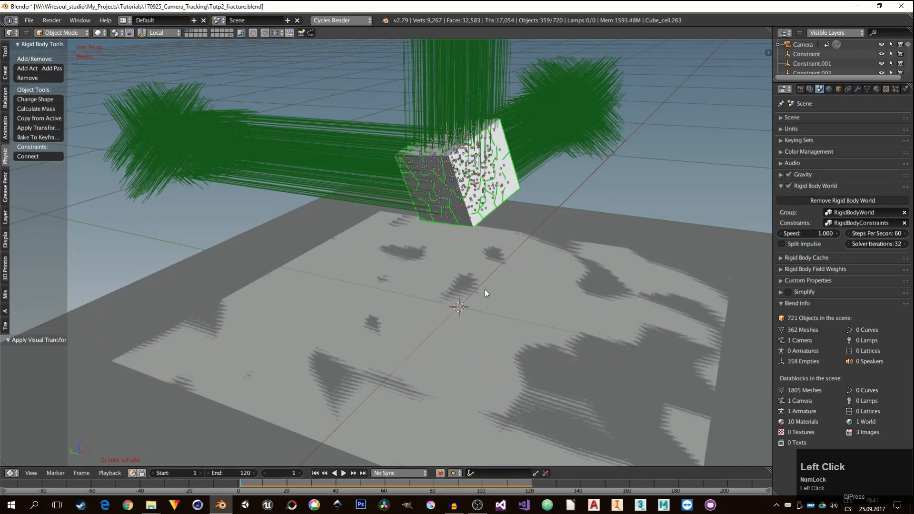
Step: Set the Rigid Body World to 240 steps per second and 60 solver iterations
left_click(879, 233)
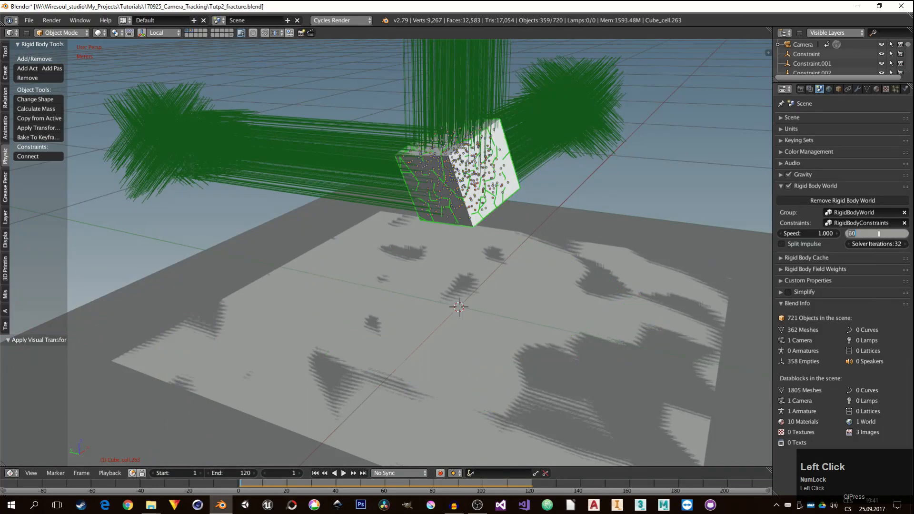
key("Return")
left_click(879, 243)
type("60")
key("Return")
Step: Preview the fall with the raised solver accuracy and go back to the first frame
left_click(343, 473)
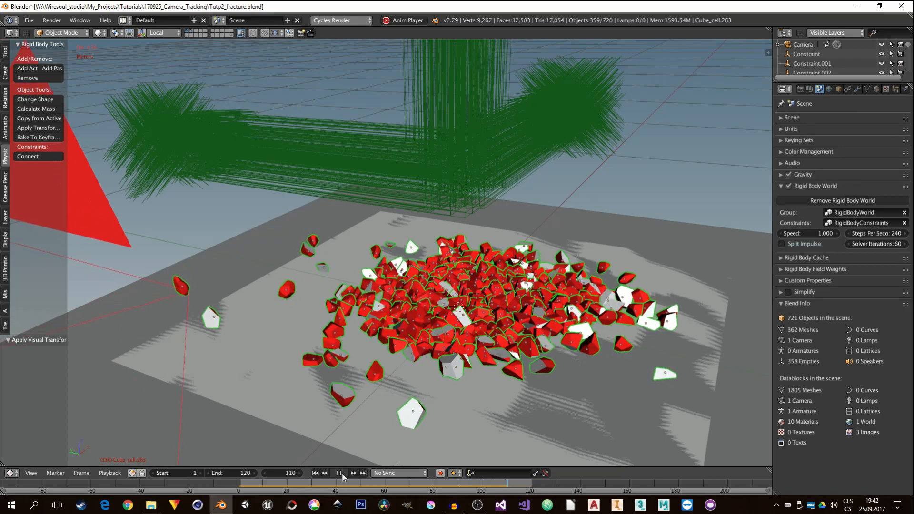
left_click(339, 473)
left_click(325, 473)
left_click(315, 473)
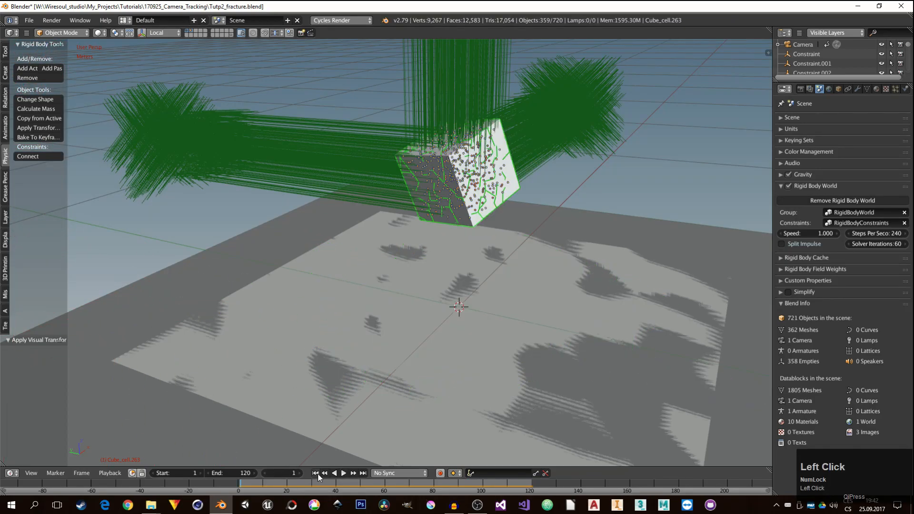
Step: Select all grouped constraints, set the breaking threshold to 3, and copy it to every selected constraint
left_click(557, 123)
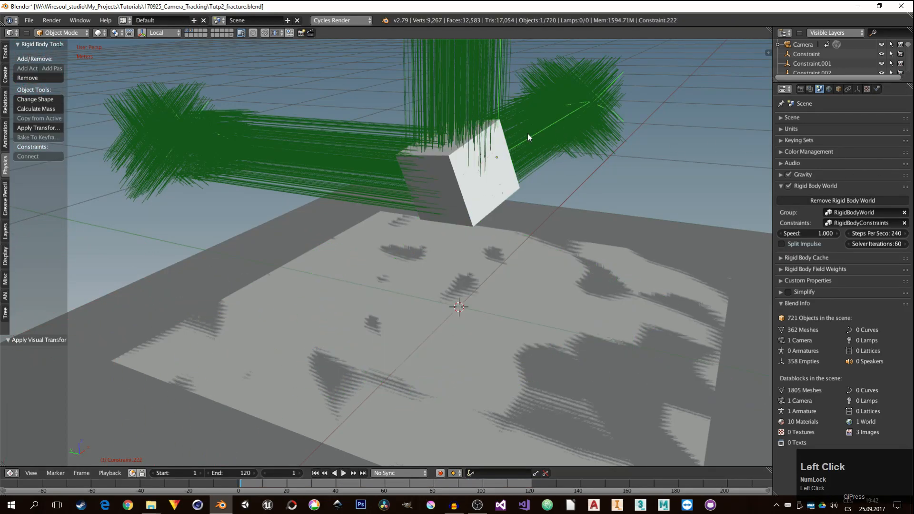
key("shift+g")
left_click(506, 133)
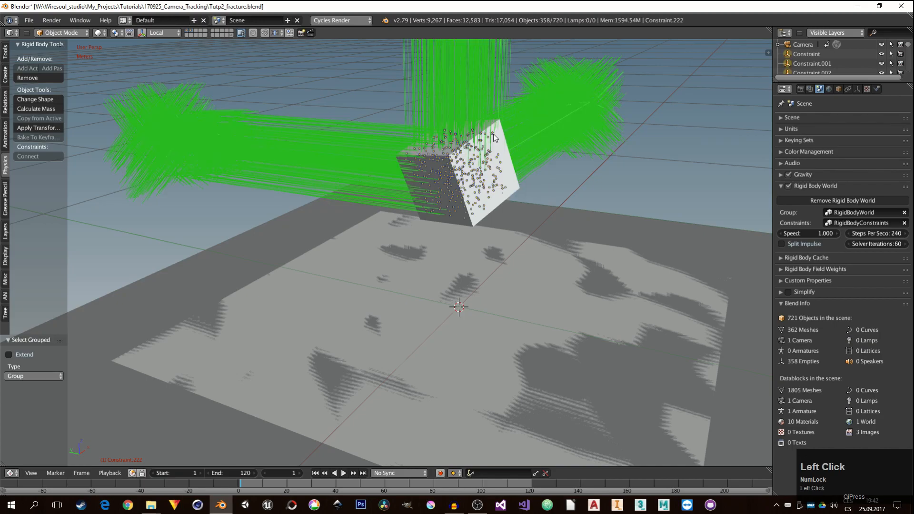
left_click(879, 90)
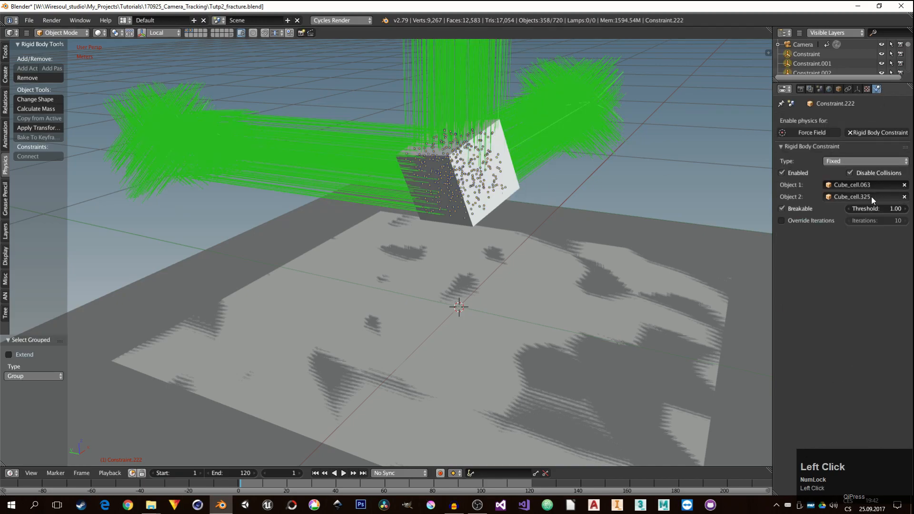
left_click(883, 208)
type("3")
key("Return")
right_click(883, 208)
left_click(884, 209)
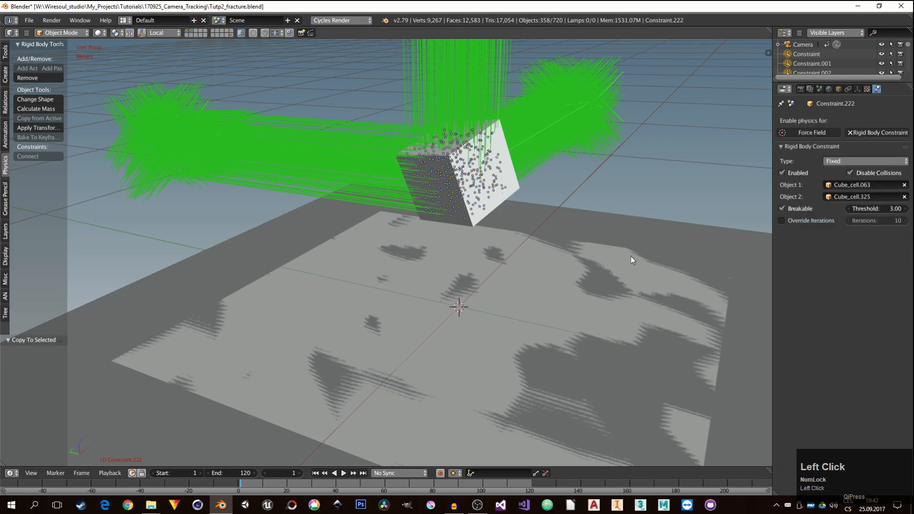
Step: Lower the ground block's rigid body friction to about 0.524 and preview the simulation
left_click(631, 257)
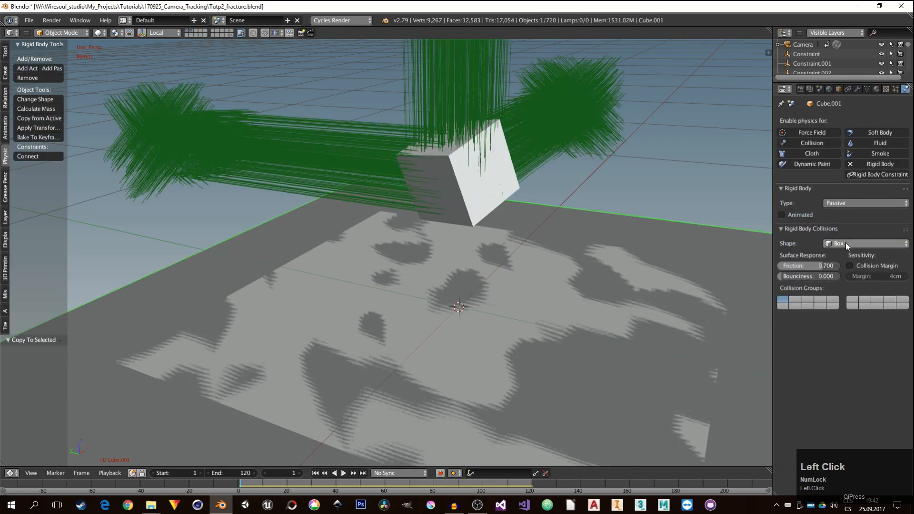
left_click_drag(815, 265, 799, 265)
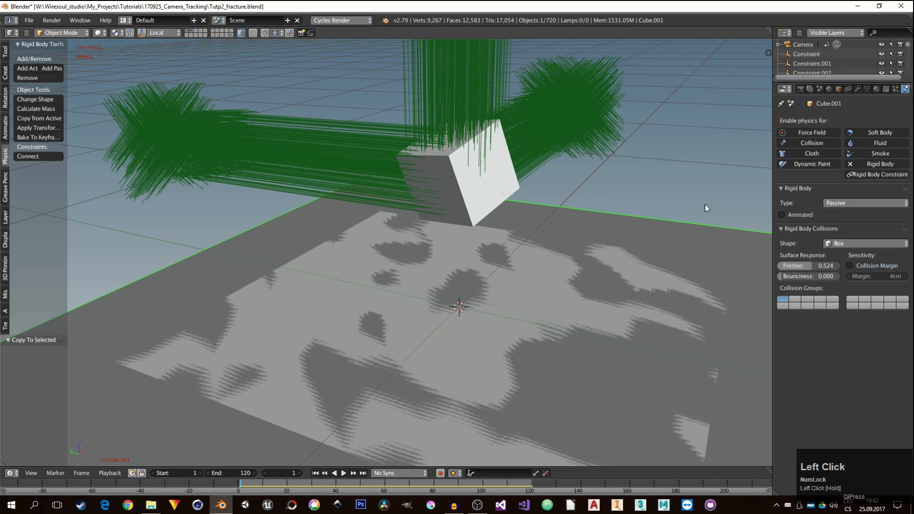
left_click(343, 473)
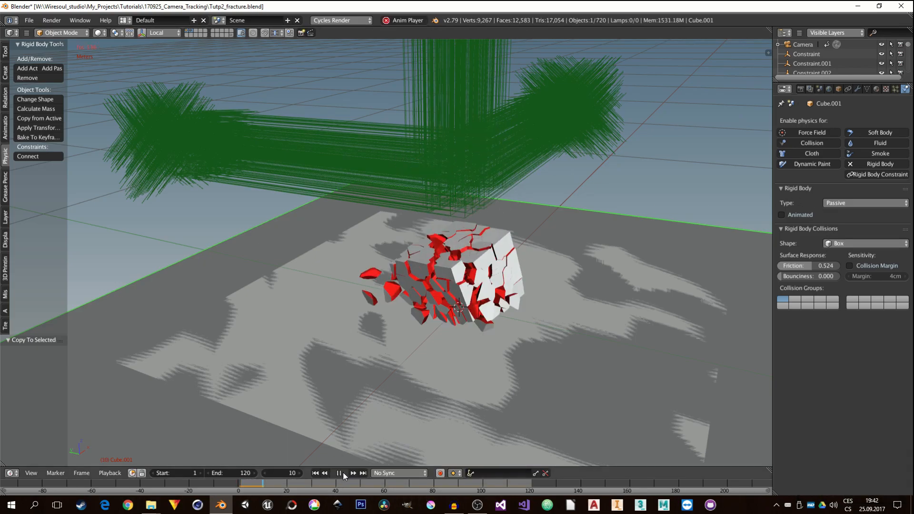
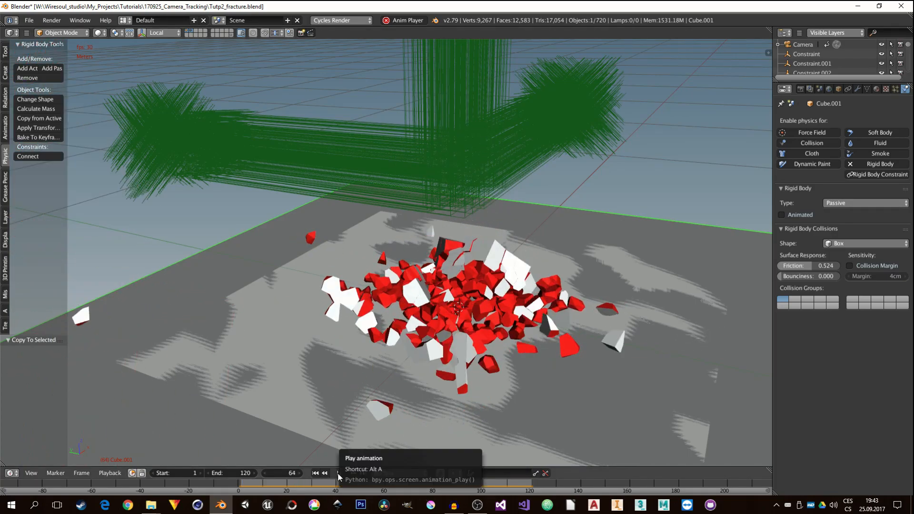
left_click(338, 473)
Step: Scale the ground block by about 2.079 in X and Y only, and apply its rotation and scale
middle_click_drag(341, 399, 349, 352)
scroll(381, 328, "down", 5)
mouse_move(393, 384)
middle_mouse_down()
mouse_move(405, 361)
mouse_move(403, 373)
middle_mouse_up()
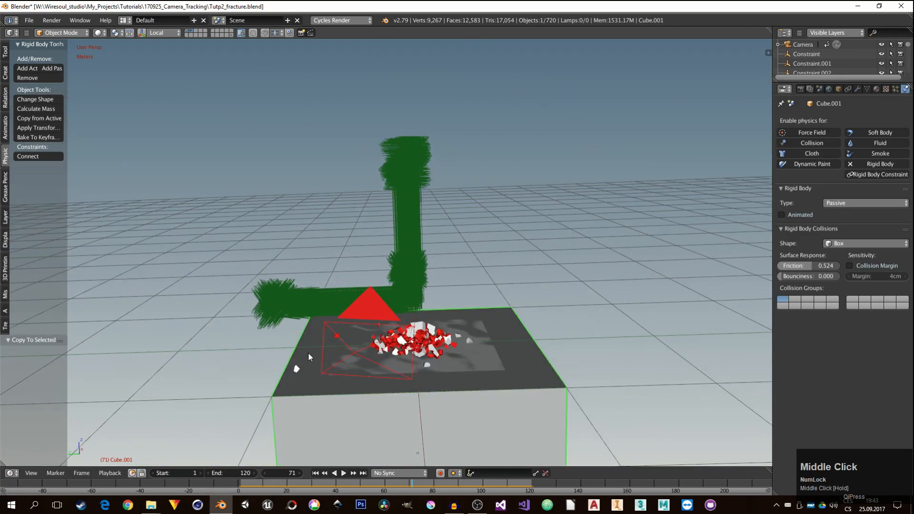
middle_click_drag(402, 366, 374, 370)
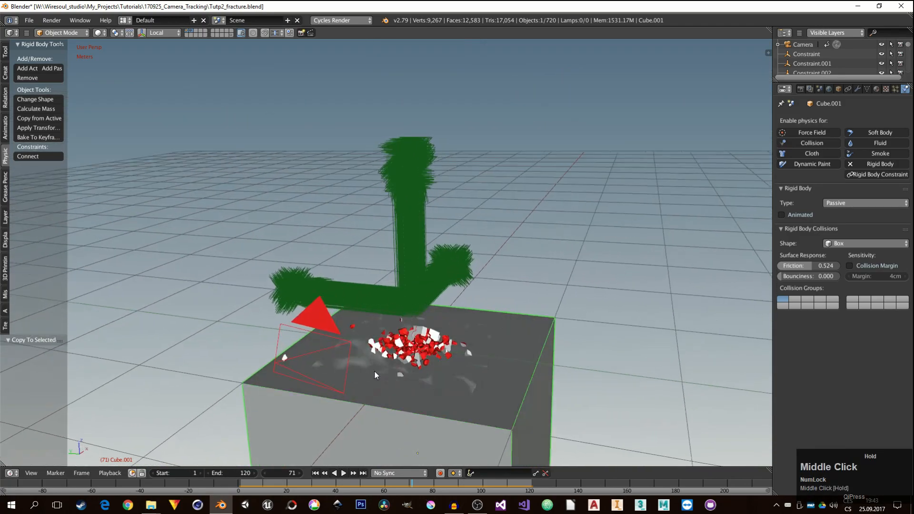
key("s")
key("shift+z")
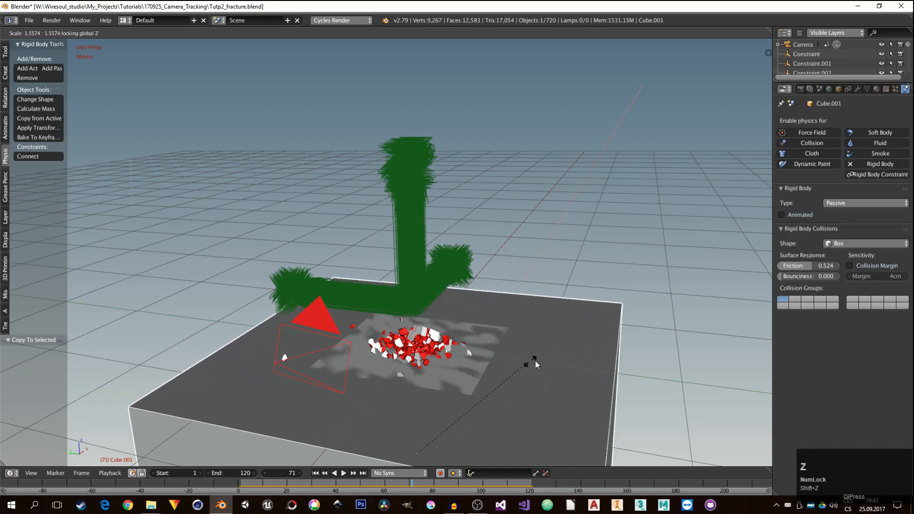
left_click(582, 352)
key("ctrl+a")
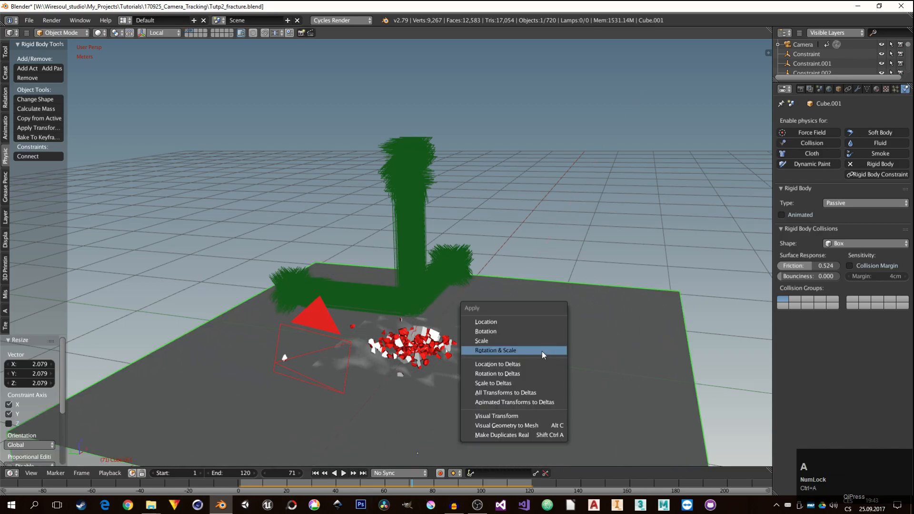
left_click(536, 353)
Step: Set the Rigid Body World steps per second to 160 and preview the fall from the first frame
middle_click_drag(536, 356, 471, 370)
scroll(471, 369, "up", 5)
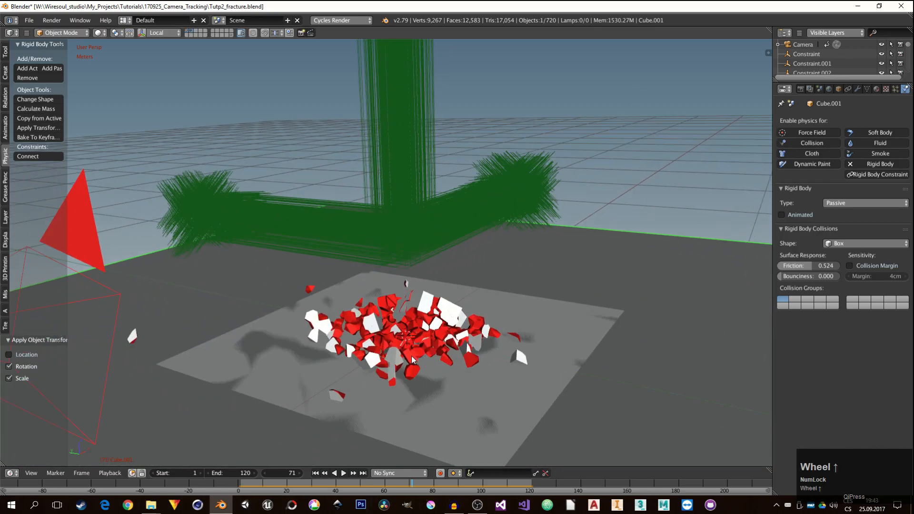
left_click(414, 361)
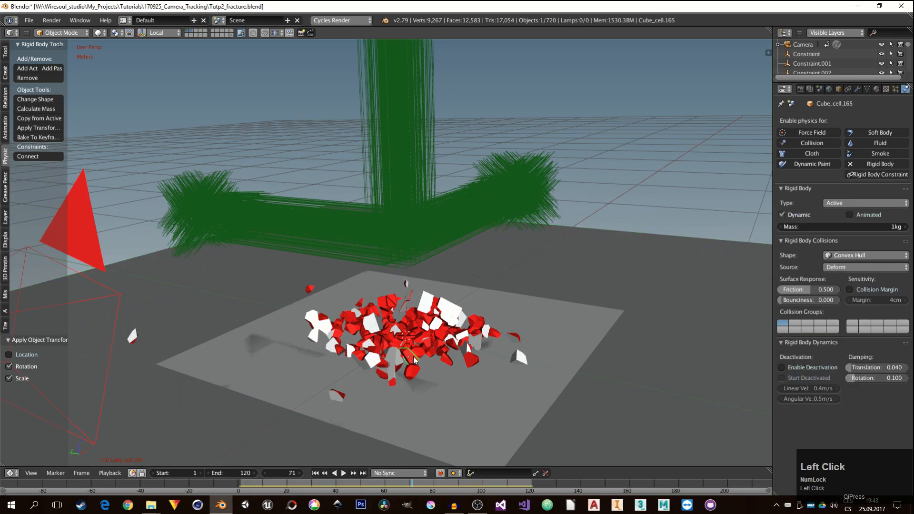
left_click(315, 473)
left_click(820, 89)
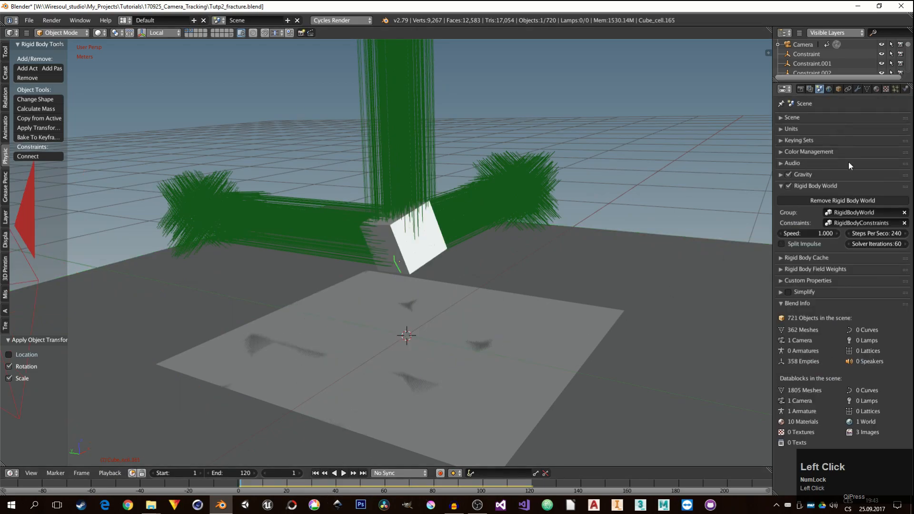
left_click(888, 234)
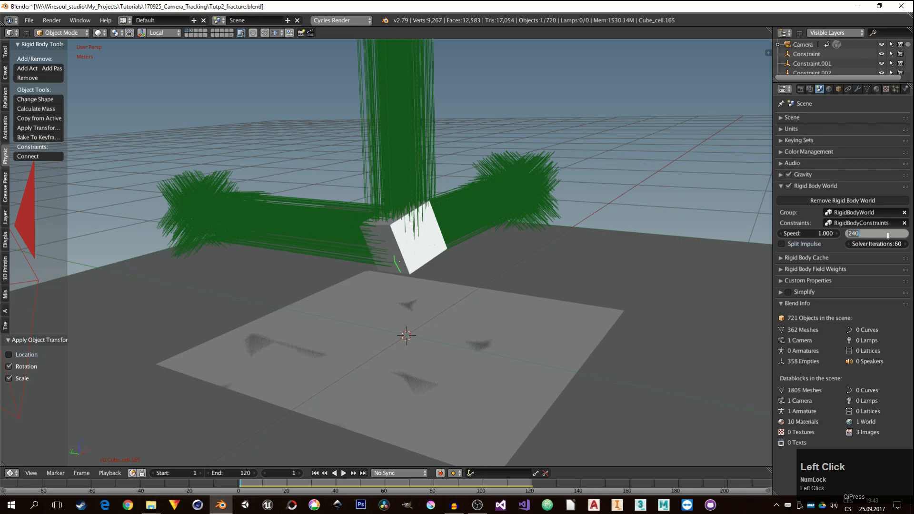
type("160")
key("Return")
left_click(343, 473)
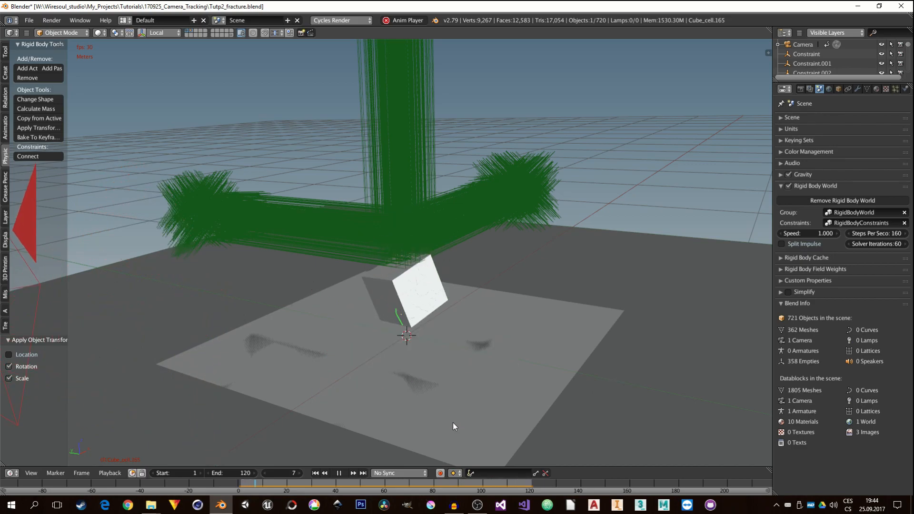
left_click(339, 474)
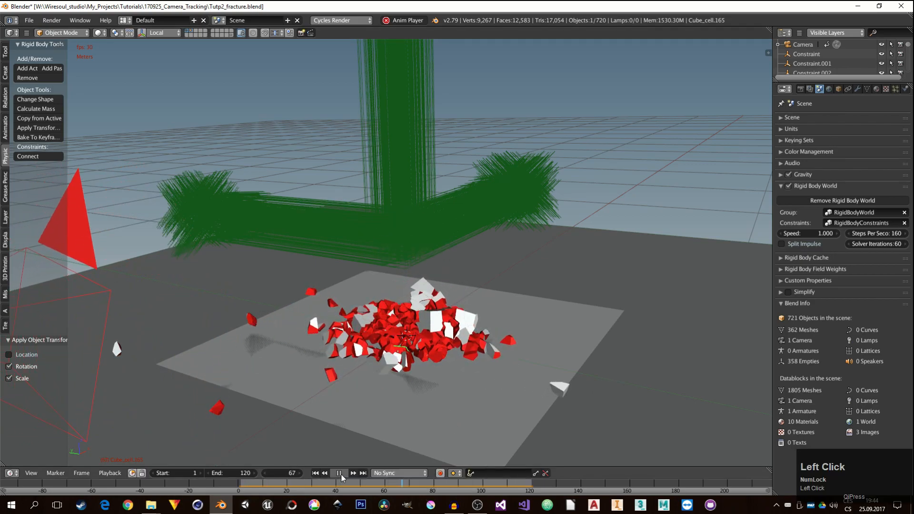
Step: Set the Rigid Body World steps per second to 240 and enable Split Impulse
left_click(893, 234)
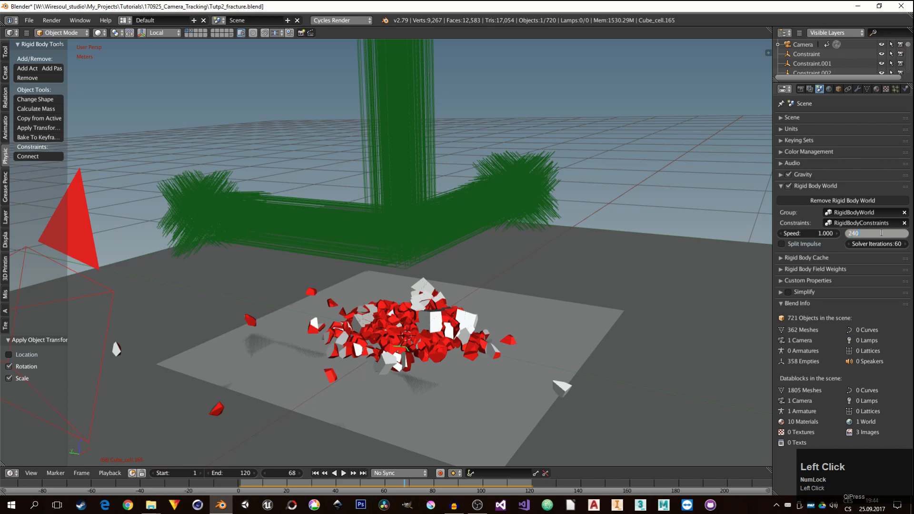
key("Return")
left_click(782, 244)
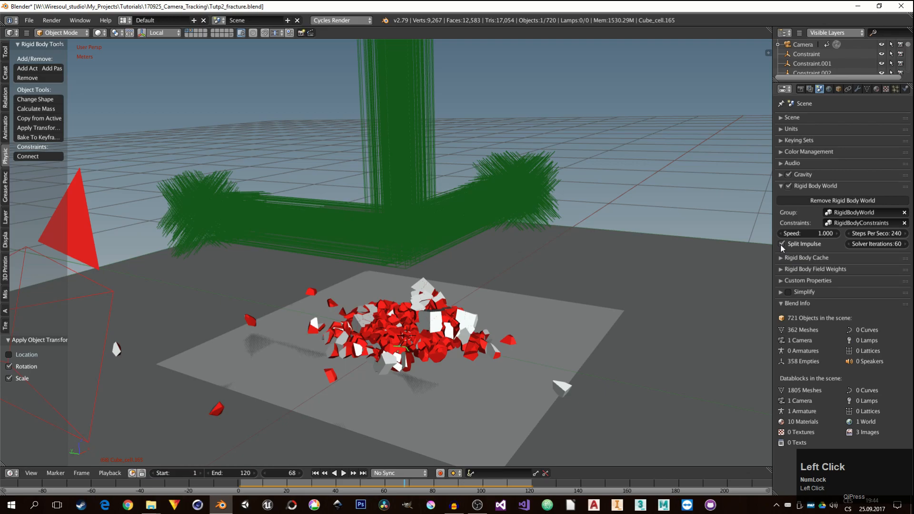
Step: Replay the simulation from the first frame through the tracked camera and return to the start
left_click(316, 474)
left_click(342, 473)
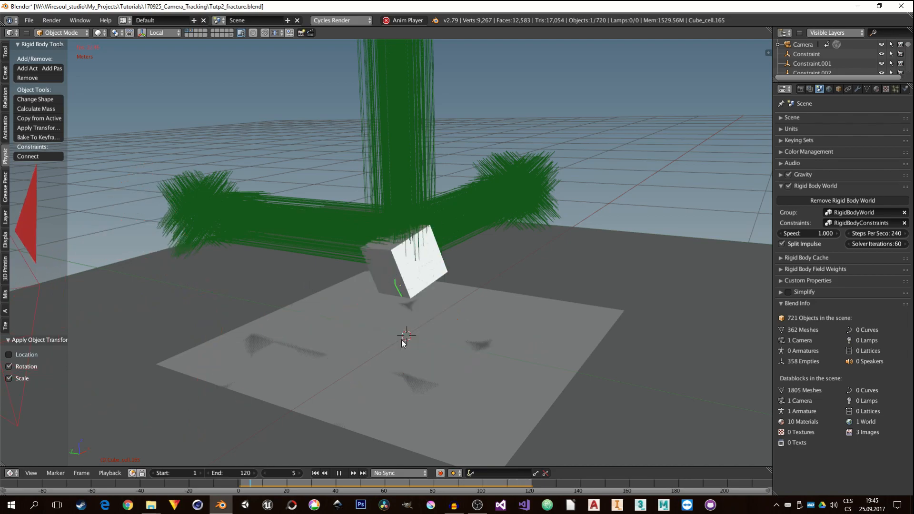
key("KP_0")
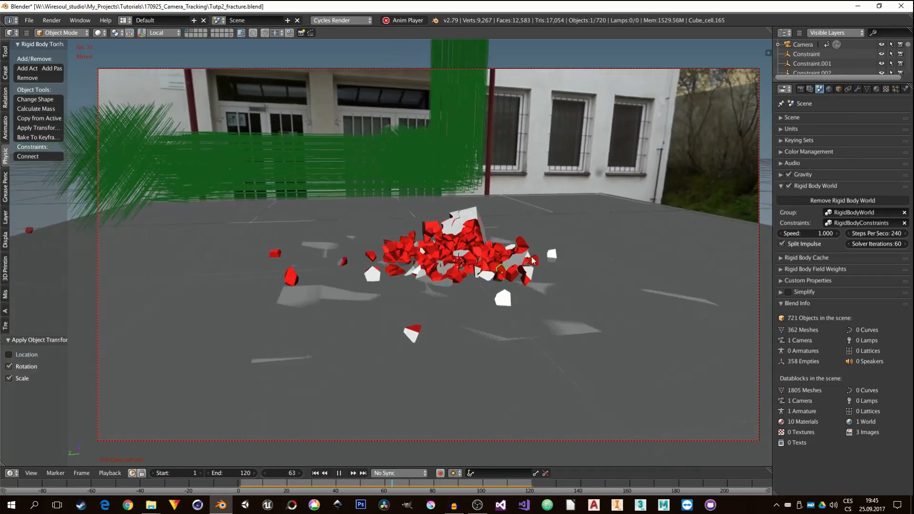
left_click(339, 475)
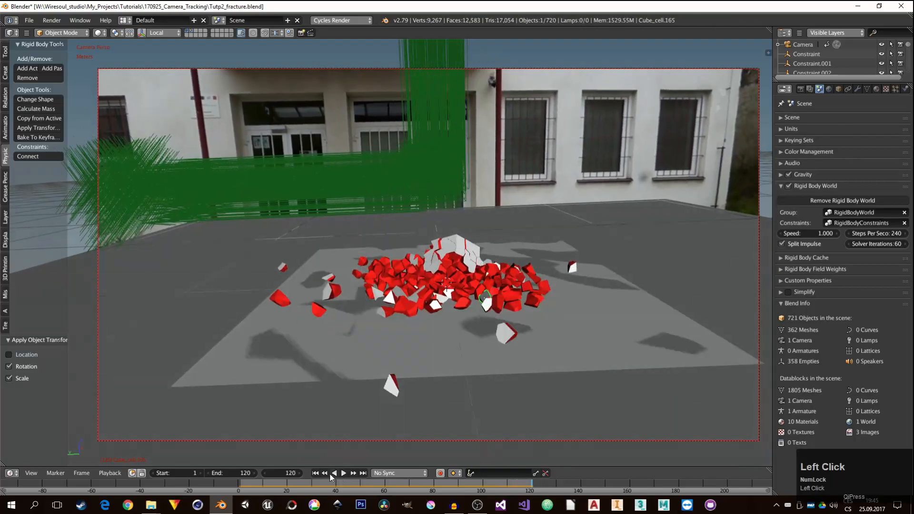
left_click(316, 473)
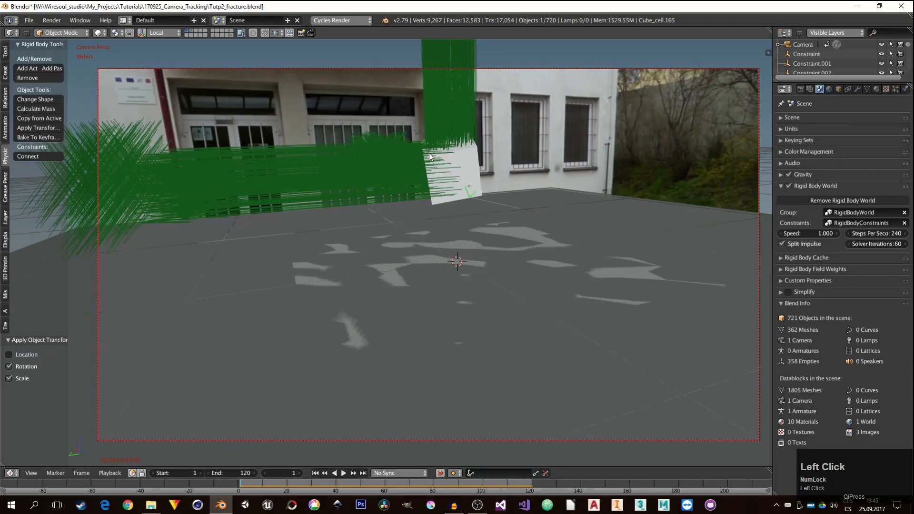
Step: Select all pieces in the Shards group and bake their rigid body simulation to keyframes from frame 1 to 120
left_click(207, 169)
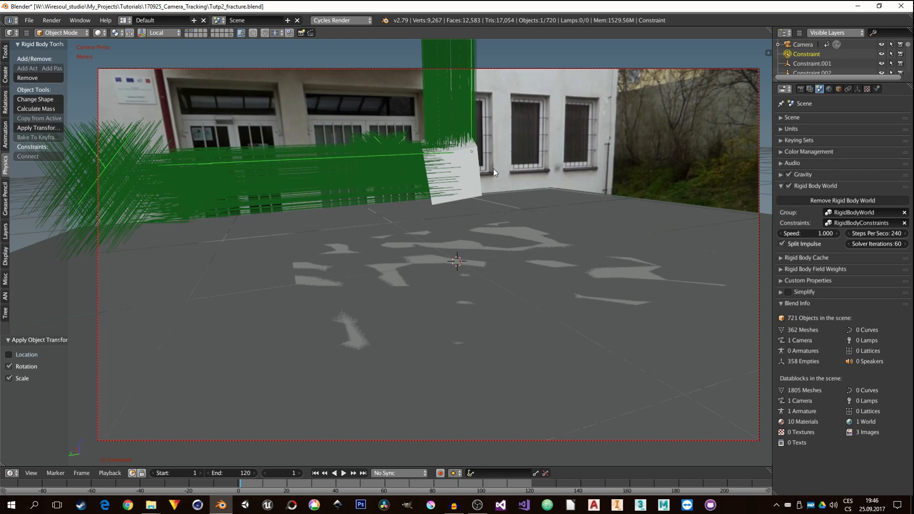
left_click(478, 182)
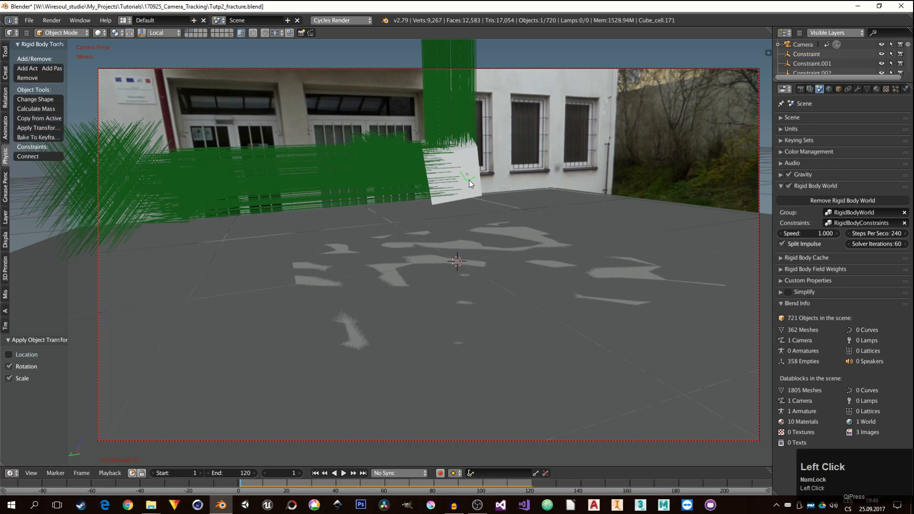
key("shift+g")
left_click(469, 180)
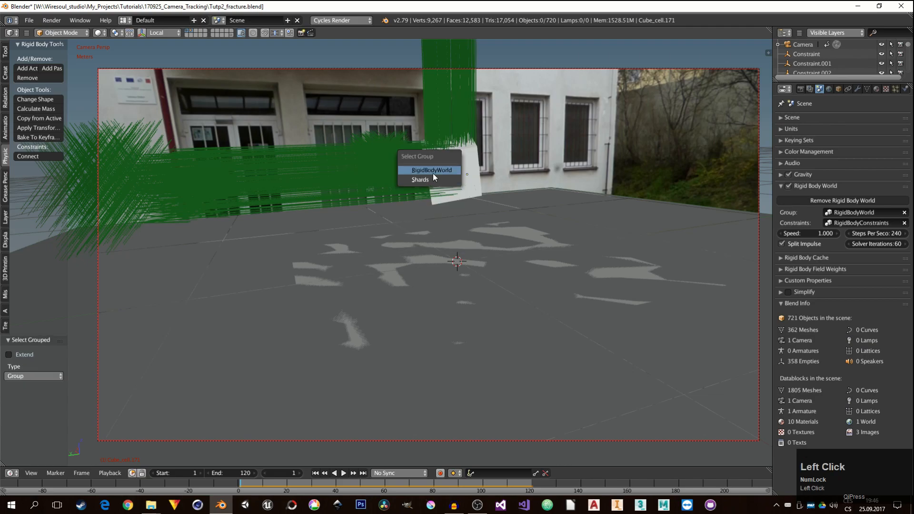
left_click(433, 180)
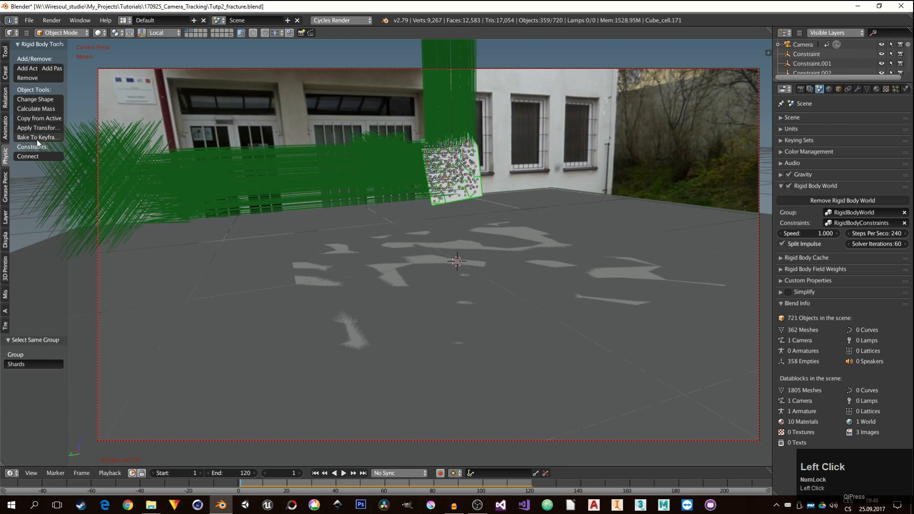
left_click(31, 139)
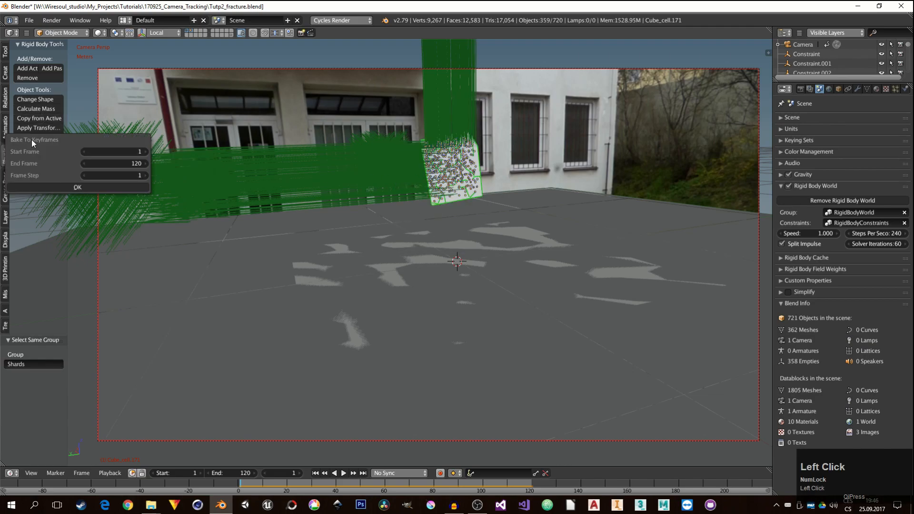
left_click(71, 187)
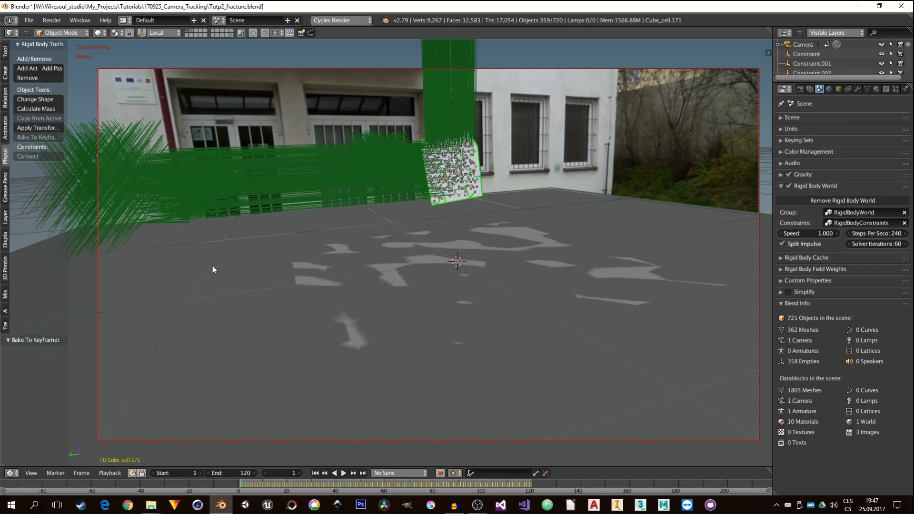
Step: Delete the large ground block and all the constraint empties
left_click(188, 241)
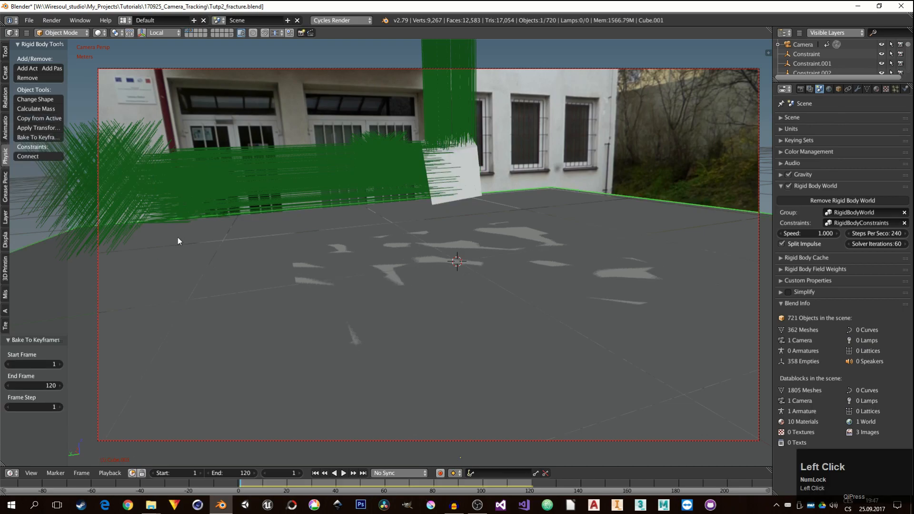
key("Delete")
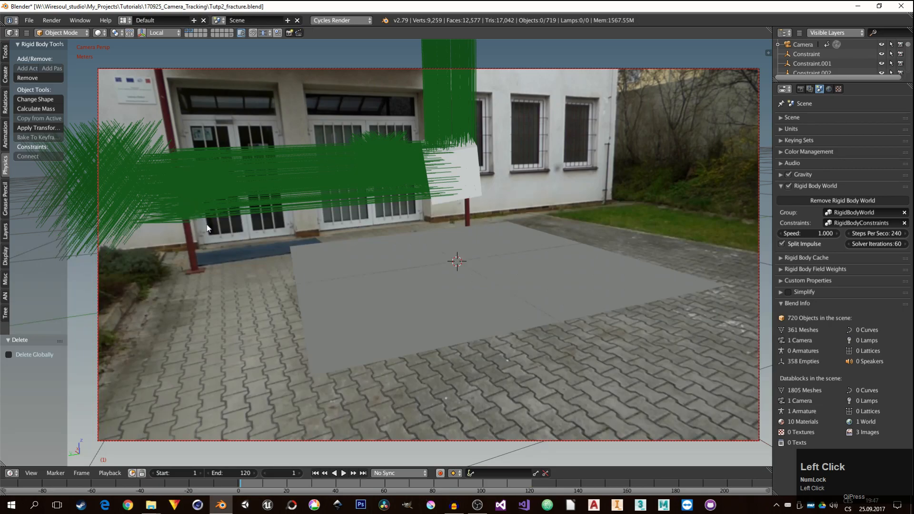
key("a")
key("a")
key("b")
left_click_drag(208, 225, 184, 154)
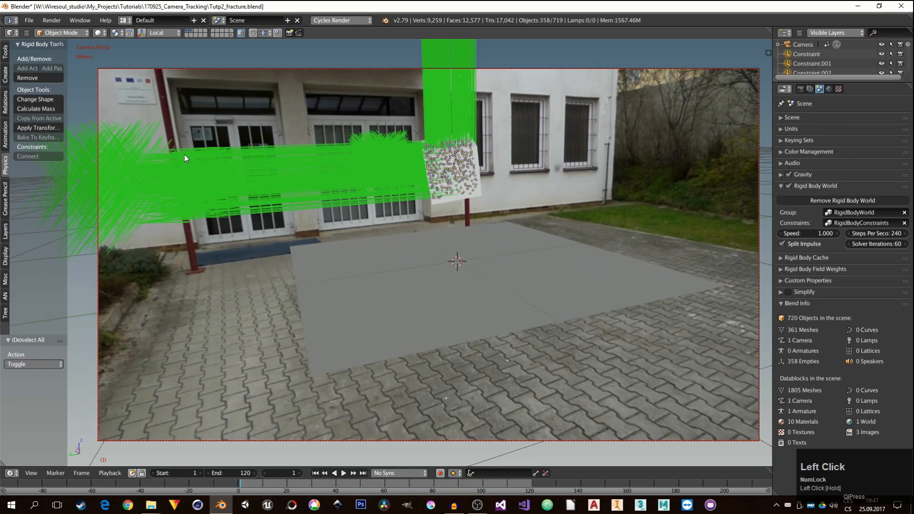
key("x")
left_click(184, 154)
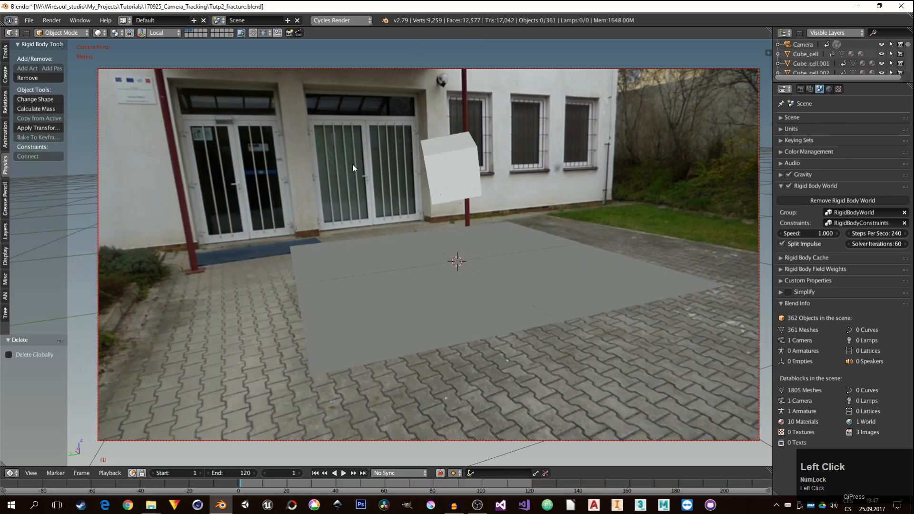
Step: Play the baked animation to frame 81 and move the ground plane's door-side left edge about 54.3 cm along global Y
left_click(343, 473)
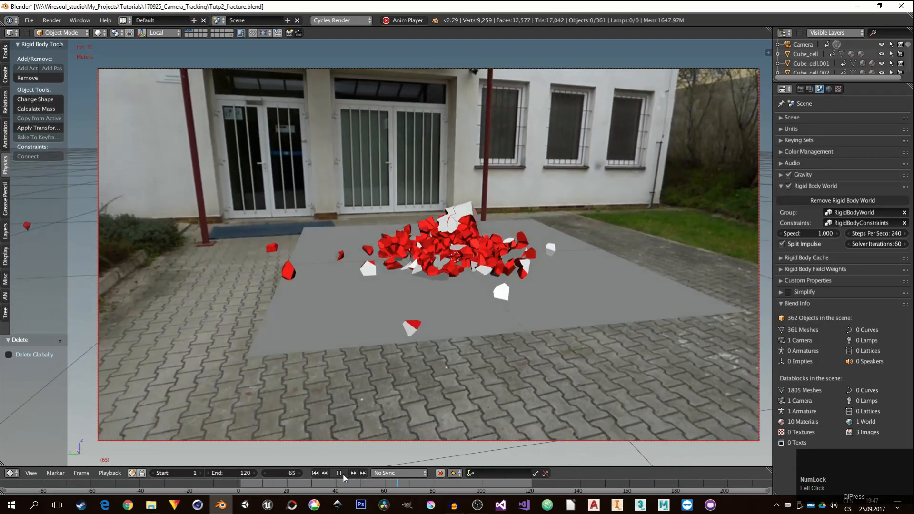
left_click(343, 474)
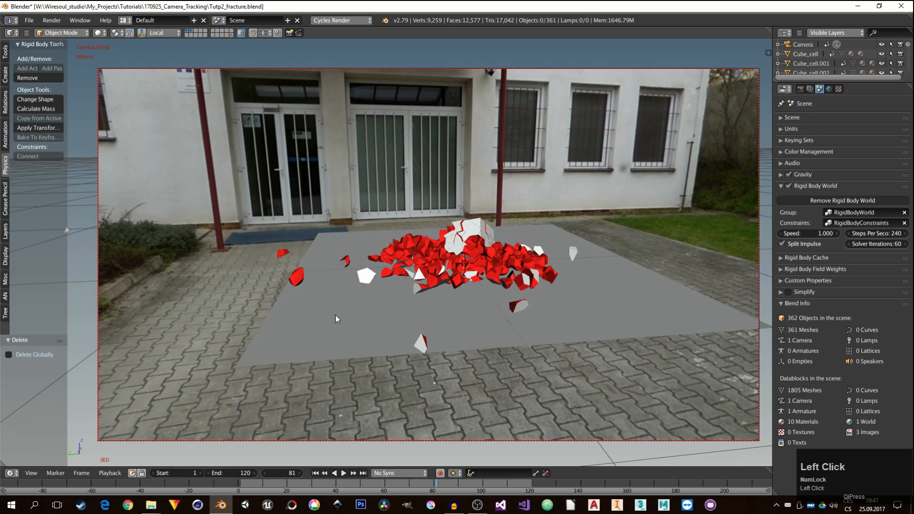
left_click(335, 315)
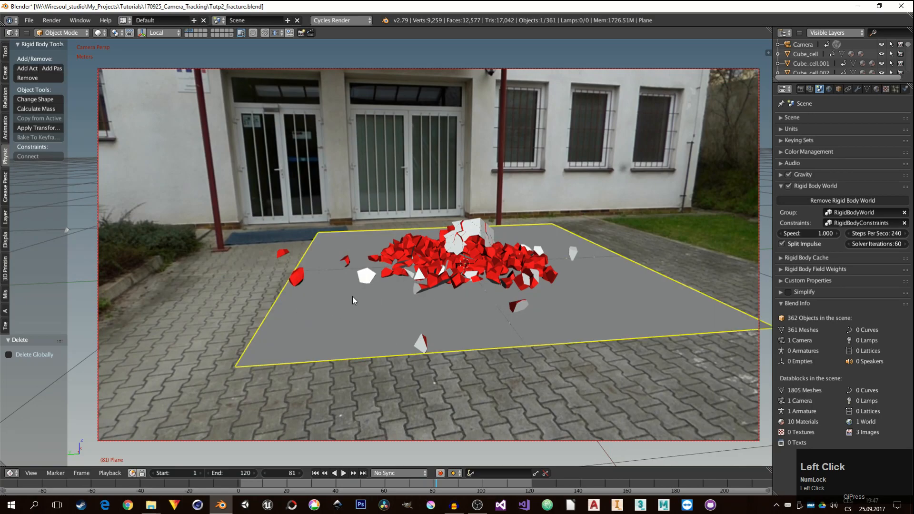
key("Tab")
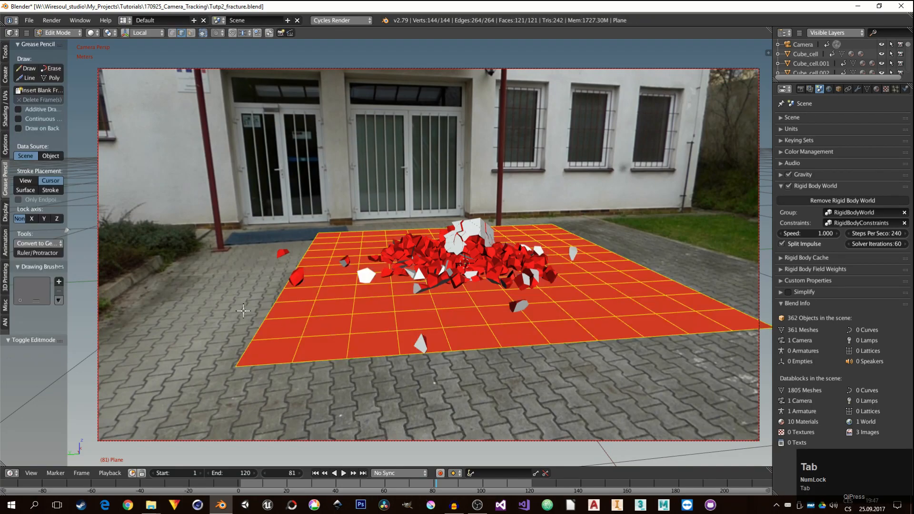
left_click(238, 360)
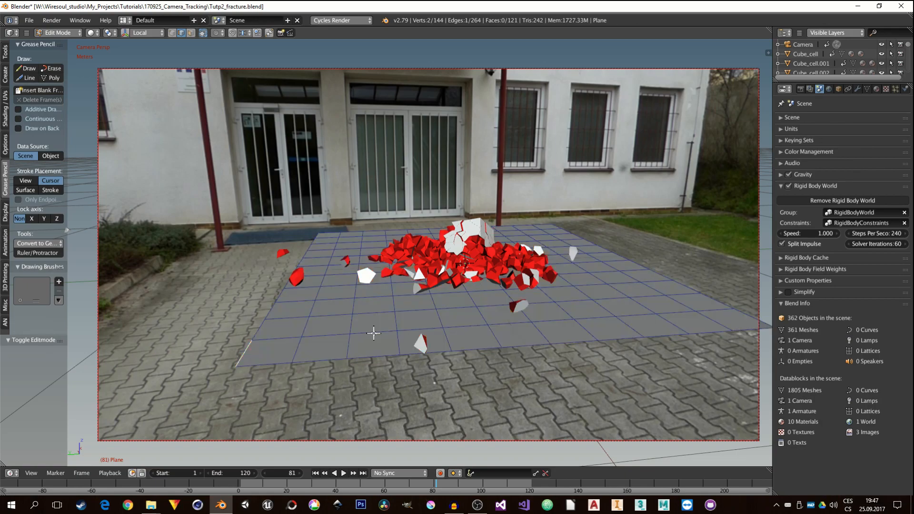
left_click(317, 233, "ctrl")
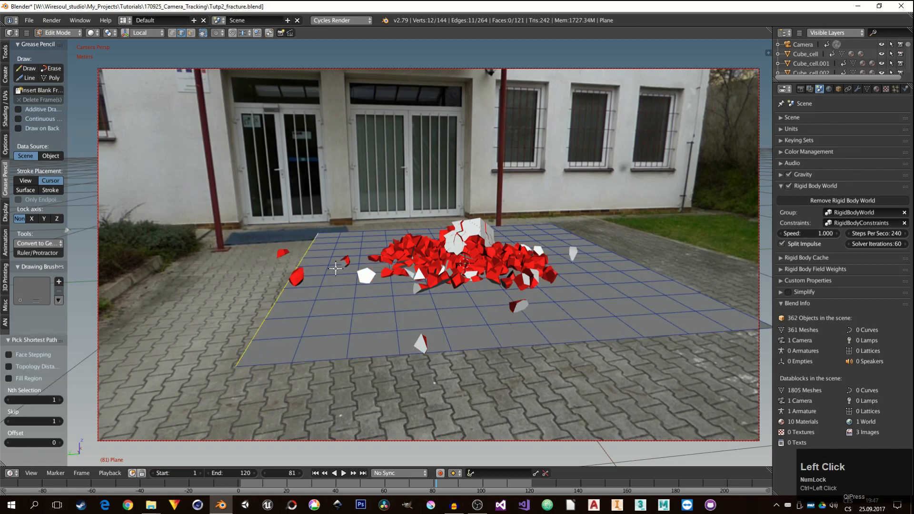
key("g")
key("y")
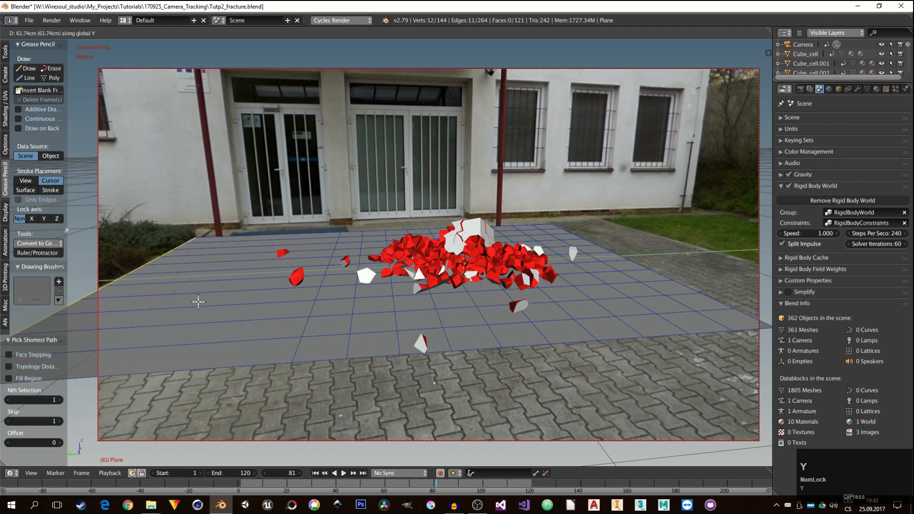
left_click(219, 312)
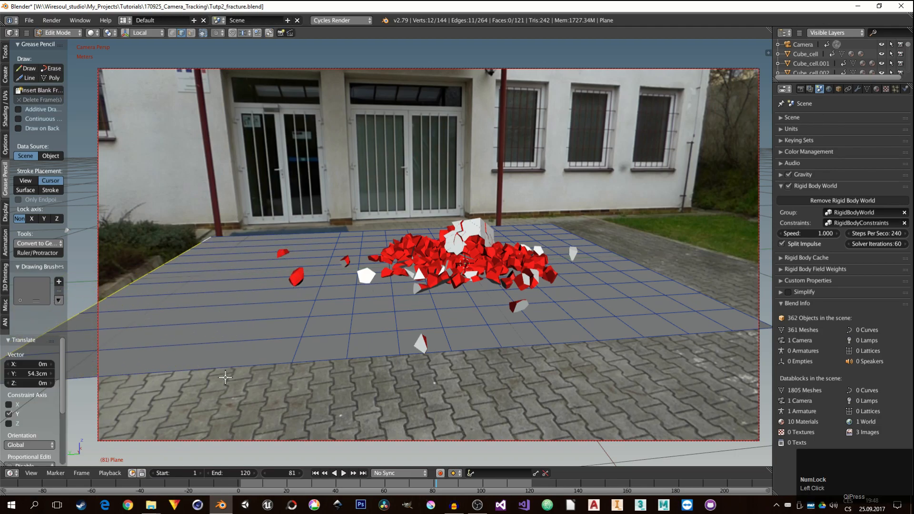
Step: Move the ground plane's whole front edge about -26.2 cm along global X towards the camera
left_click(150, 372)
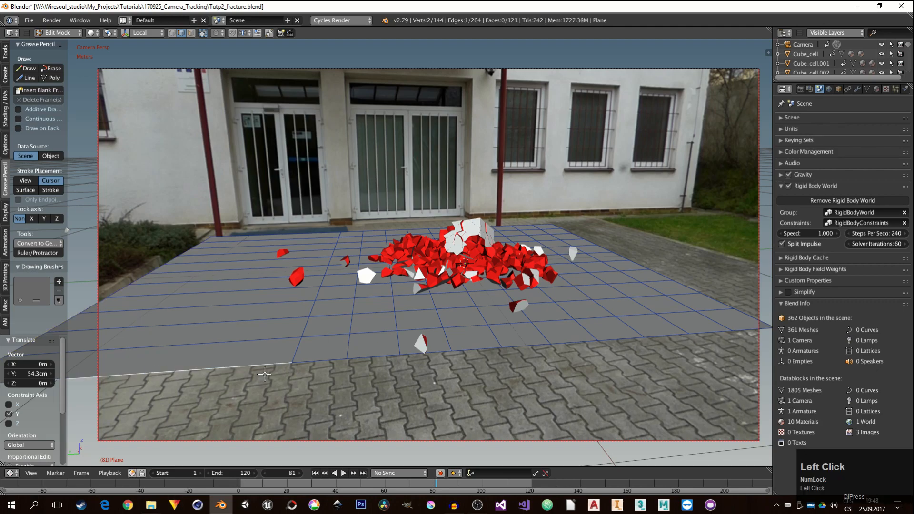
left_click(738, 328, "ctrl")
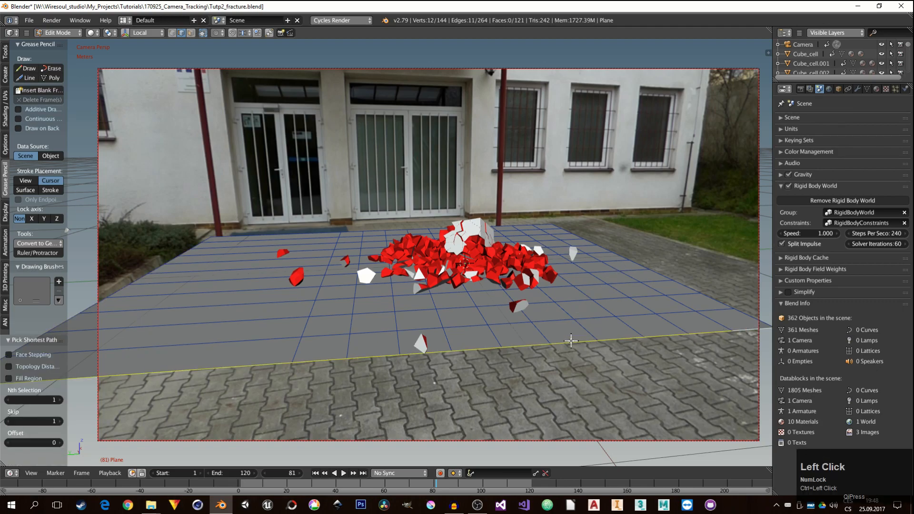
key("g")
key("x")
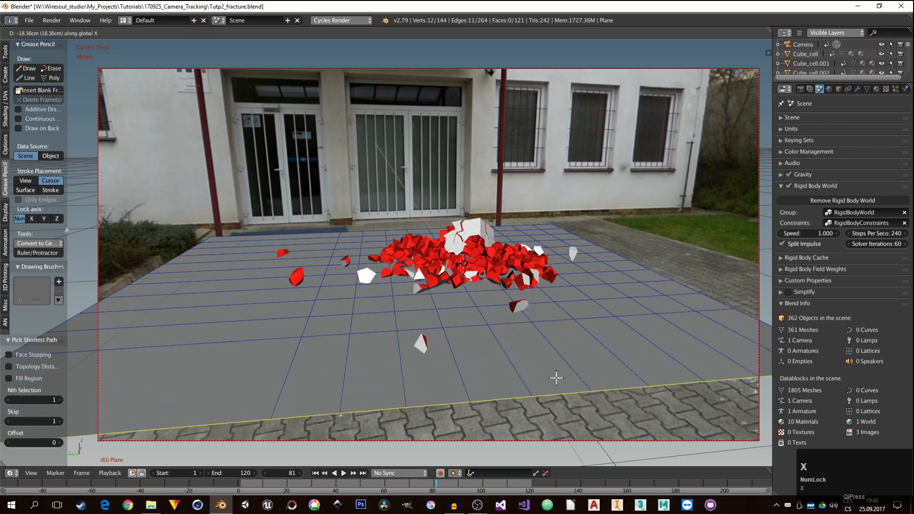
left_click(580, 396)
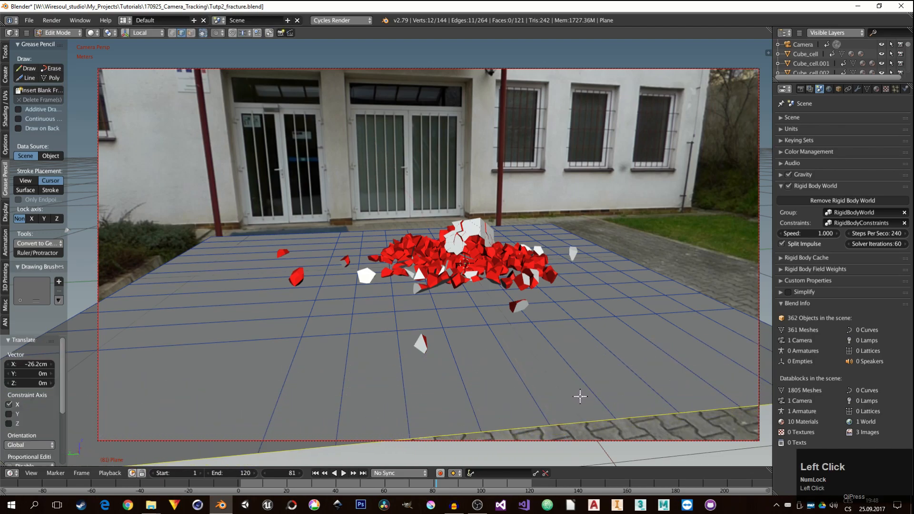
Step: Subdivide the ground plane's stretched strips with evenly spaced loop cuts, using two cuts across the front strip
key("ctrl+r")
scroll(342, 383, "up", 1)
right_click(339, 381)
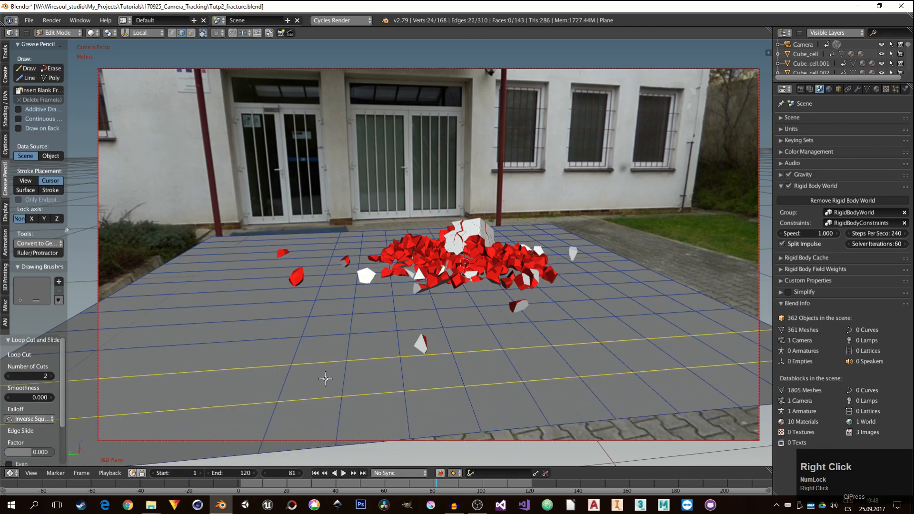
Step: Return to frame 1, UV-map the whole ground plane with Project From View through the camera, and leave Edit Mode
key("a")
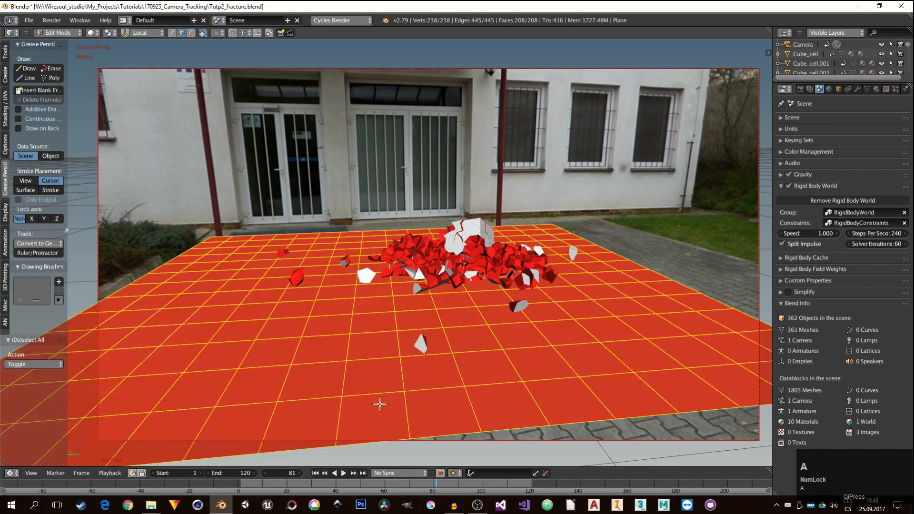
left_click(315, 473)
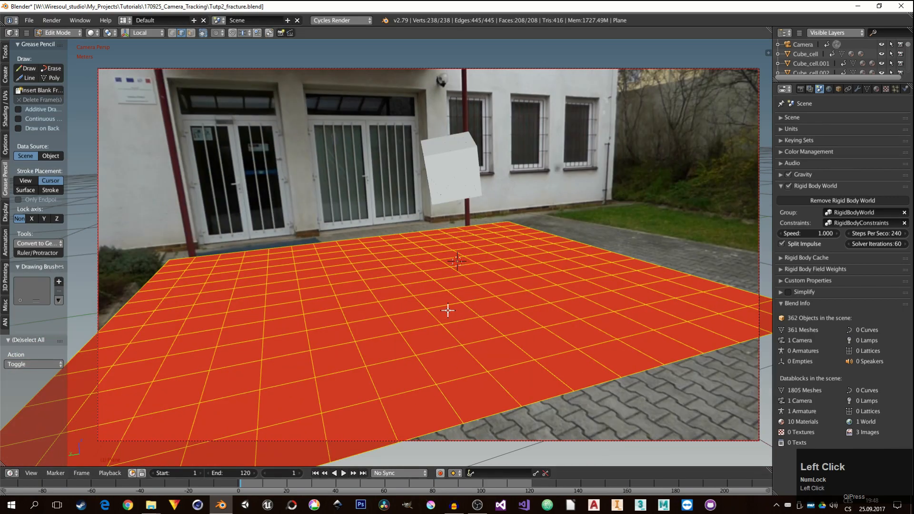
scroll(503, 285, "up", 2)
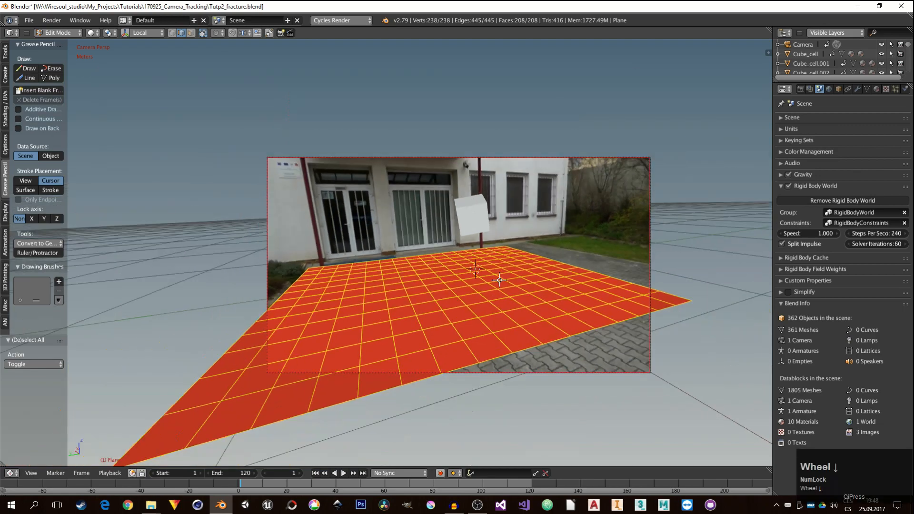
key("u")
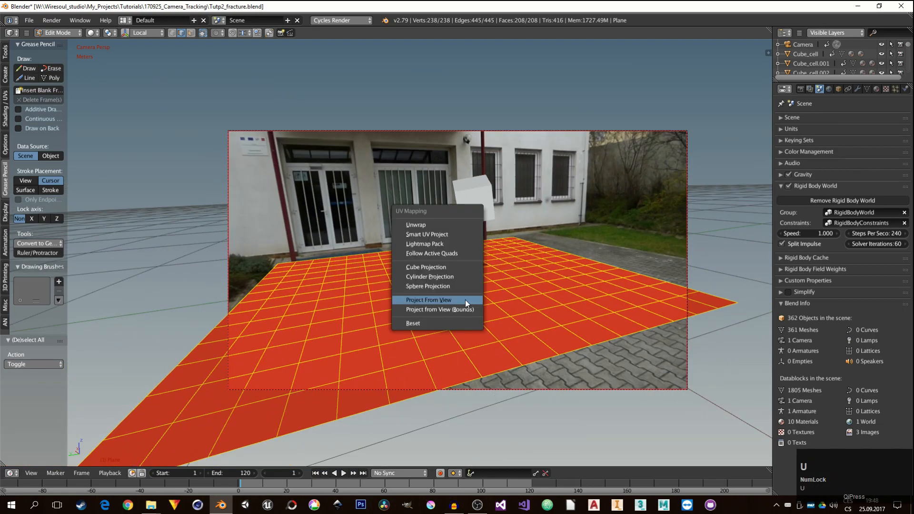
left_click(462, 300)
key("Tab")
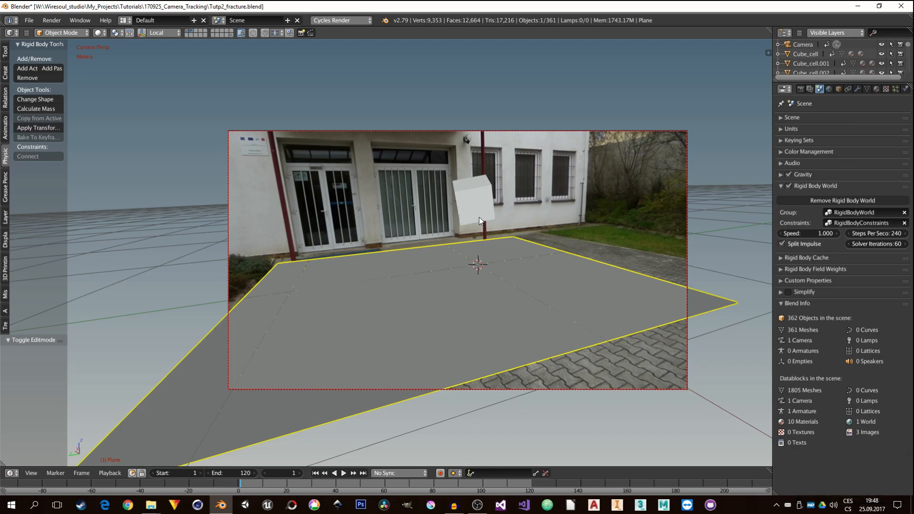
Step: Play the baked shatter animation over the enlarged ground plane and stop at frame 71
scroll(479, 219, "up", 3)
middle_click_drag(479, 221, 473, 262, "shift")
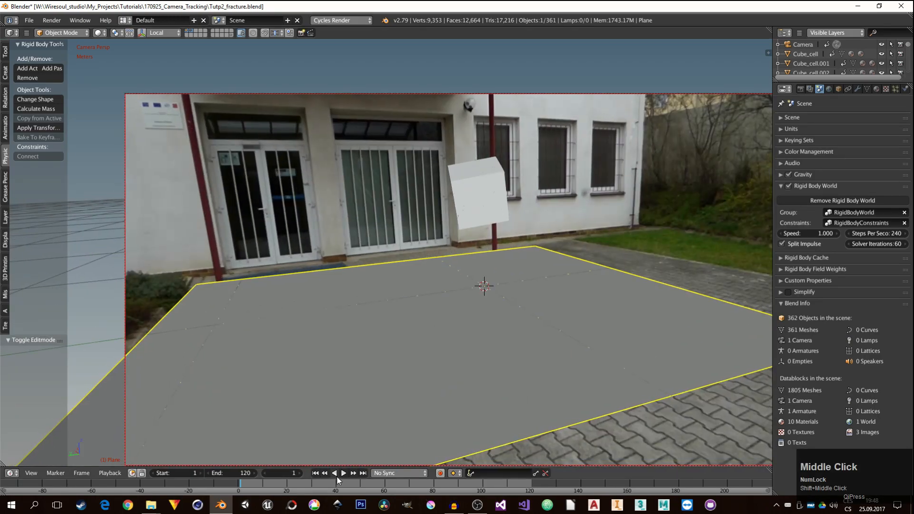
left_click(343, 473)
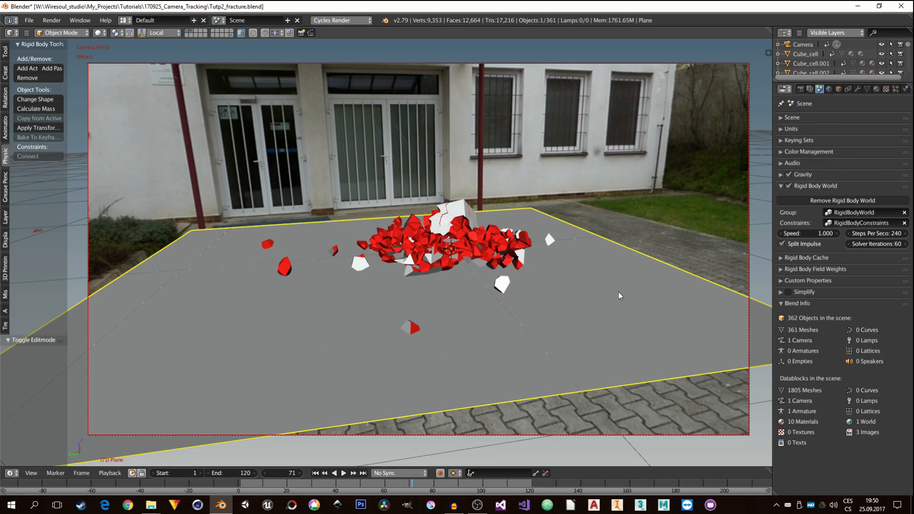
Step: Select a white shard on top of the pile and turn the enlarged timeline area into a Node Editor
left_click(460, 219)
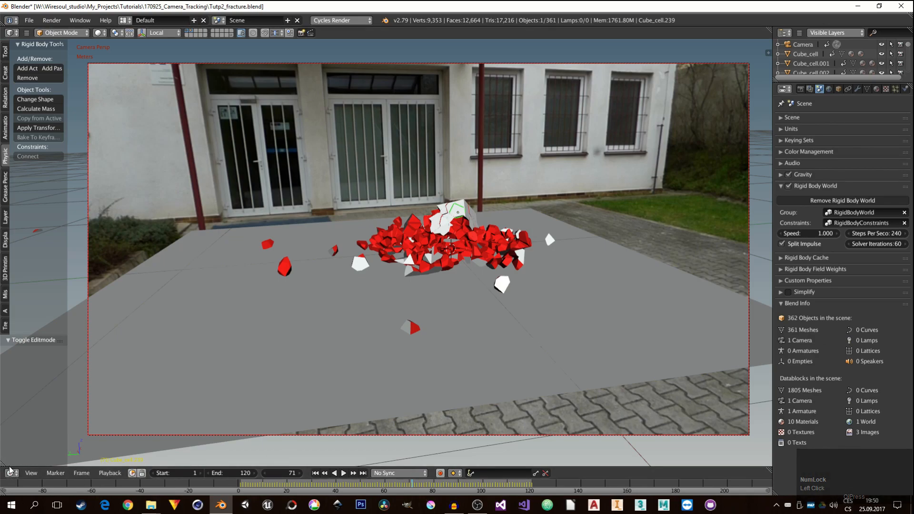
left_click_drag(37, 467, 43, 231)
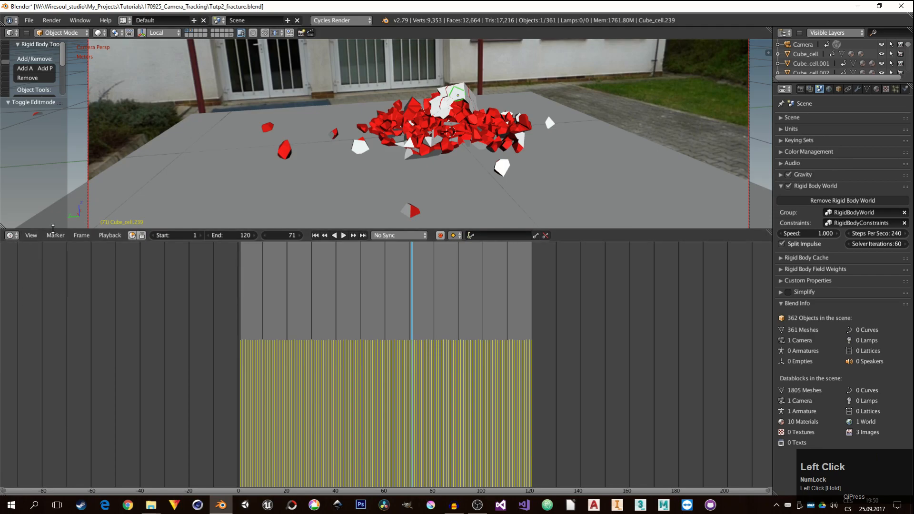
left_click_drag(53, 230, 53, 267)
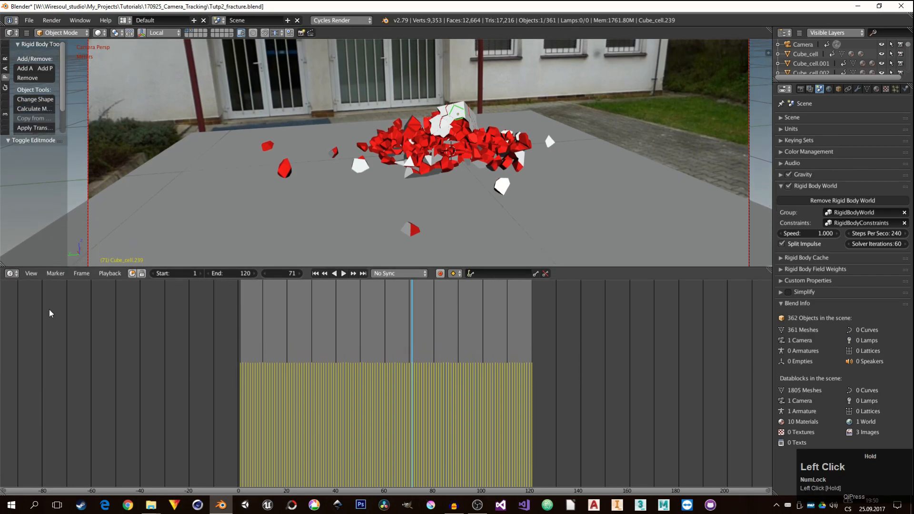
left_click(10, 273)
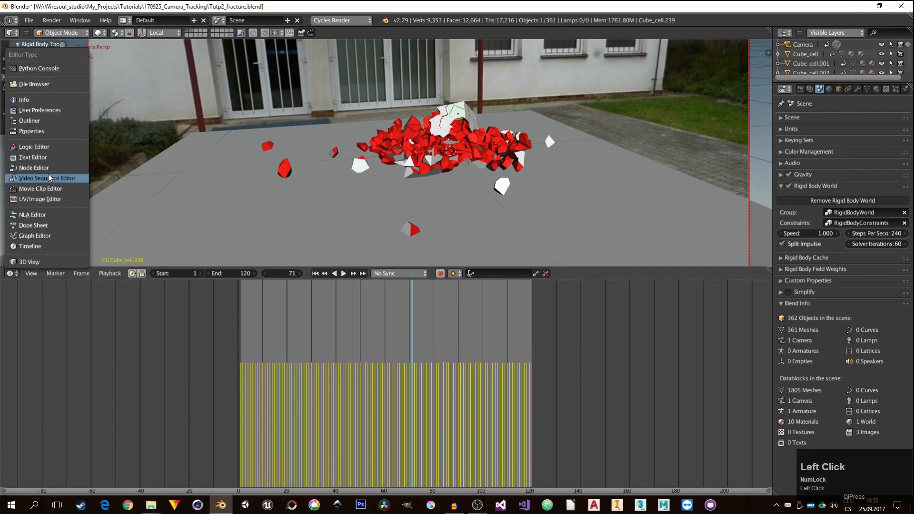
left_click(29, 168)
Step: Split the 3D view into two side-by-side views, with the second hiding its tool shelf and framing the shard pile closely
left_click_drag(3, 262, 445, 222)
key("n")
key("t")
key("n")
scroll(633, 151, "up", 8)
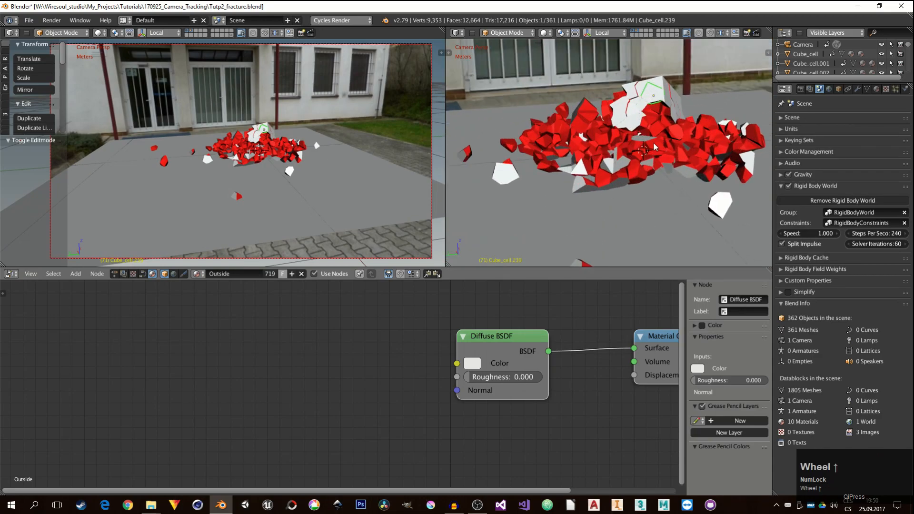
Step: Turn the wider 3D view into a UV/Image Editor and split off a Timeline strip beneath it
middle_click_drag(649, 144, 641, 166, "shift")
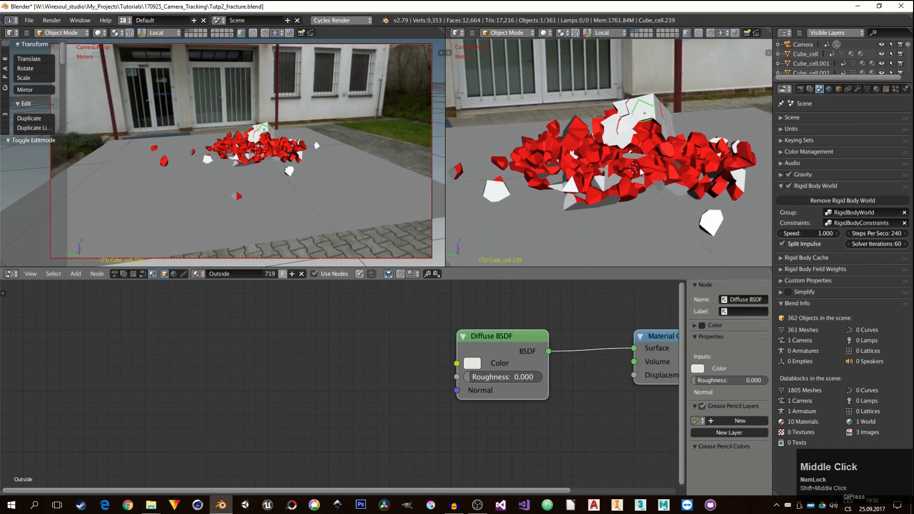
scroll(641, 166, "down", 2)
left_click(11, 33)
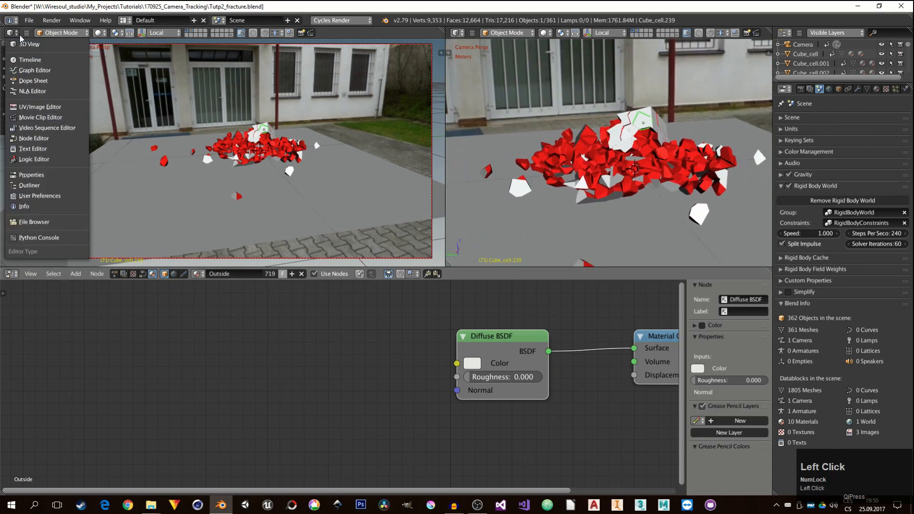
left_click(46, 108)
left_click_drag(3, 264, 6, 248)
left_click(12, 255)
left_click(30, 228)
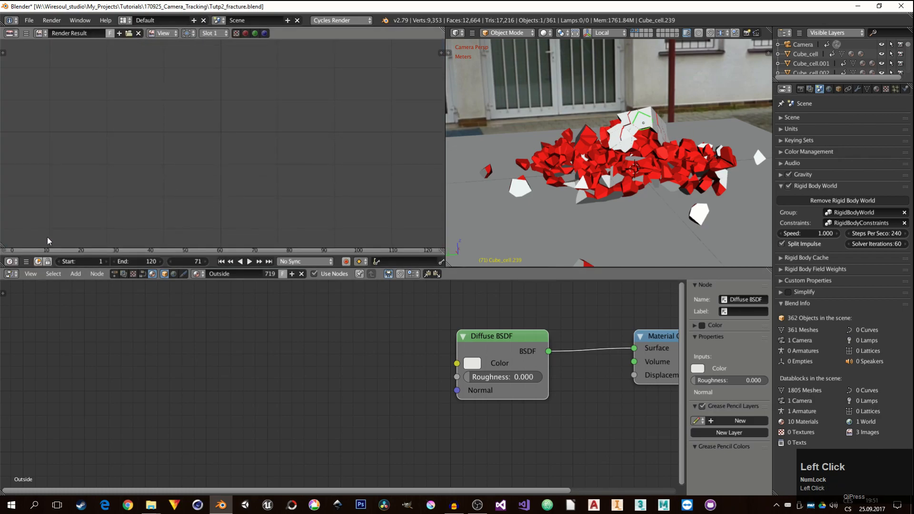
Step: Preview the shard view in Rendered shading and replace the Outside material's Diffuse BSDF with a Principled BSDF wired to Surface
key("z")
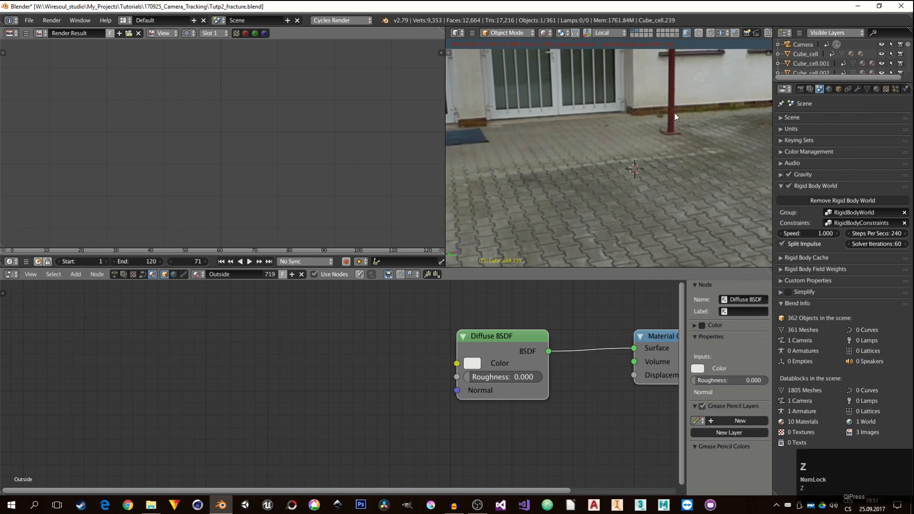
left_click(877, 90)
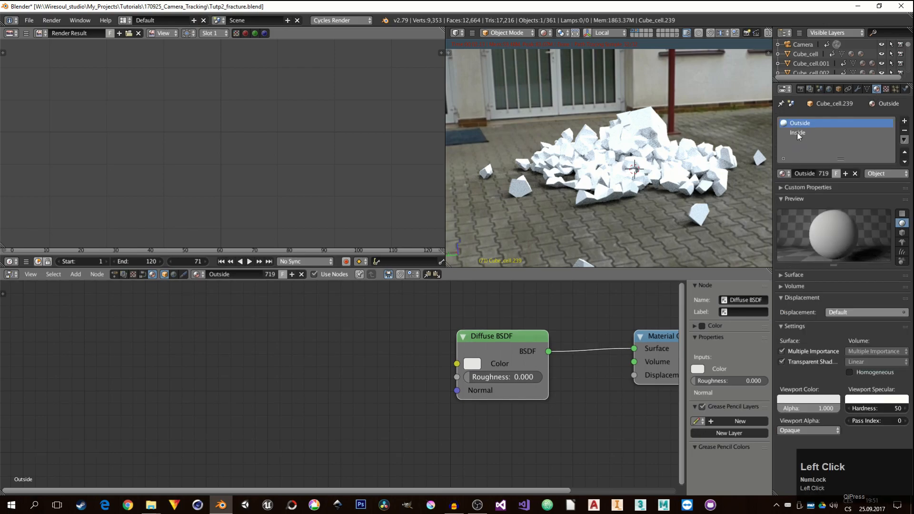
middle_click_drag(518, 343, 398, 343)
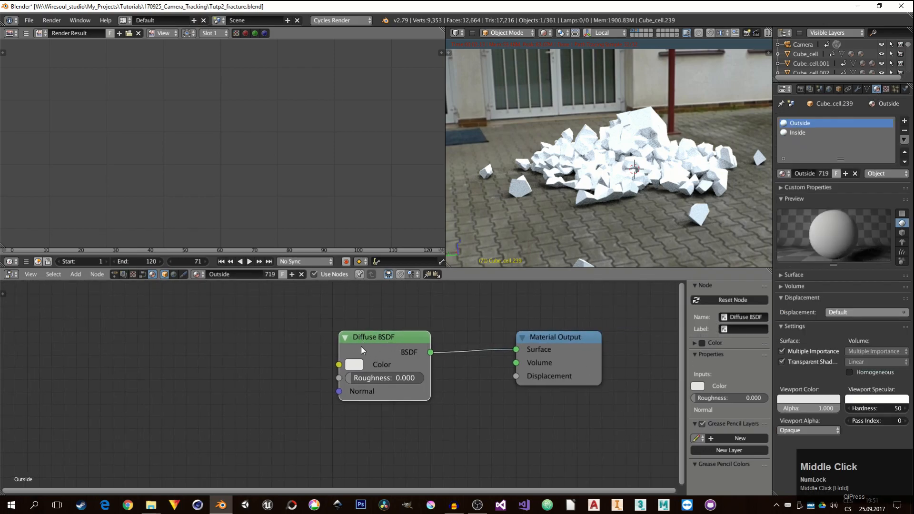
key("x")
key("shift+a")
mouse_move(312, 381)
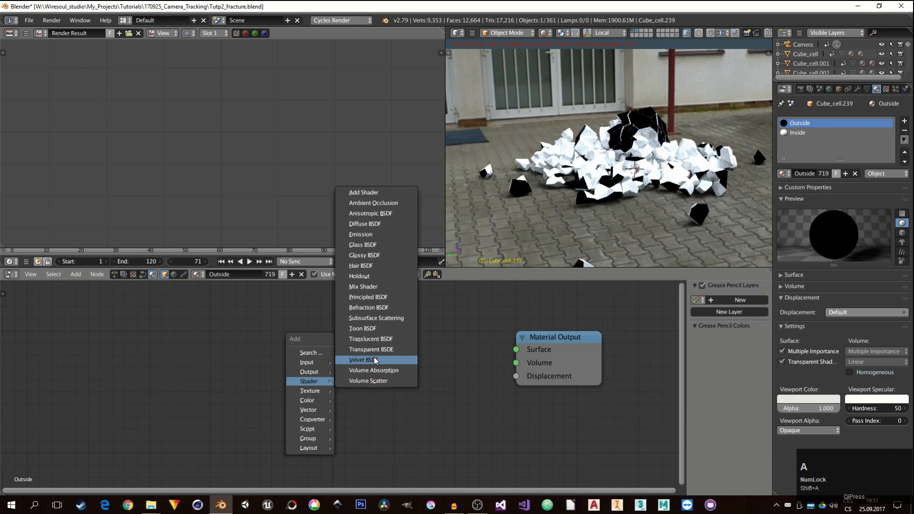
left_click(379, 297)
left_click(333, 312)
left_click_drag(424, 333, 516, 350)
Step: Give the Outside material's Principled BSDF a muted light blue base color and a roughness of 0.192
scroll(396, 339, "up", 2)
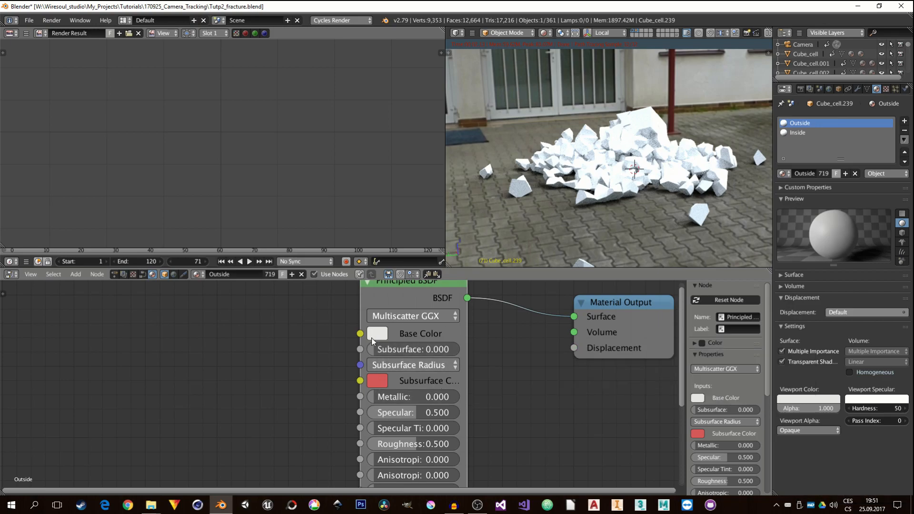
left_click(378, 335)
left_click_drag(433, 148, 434, 167)
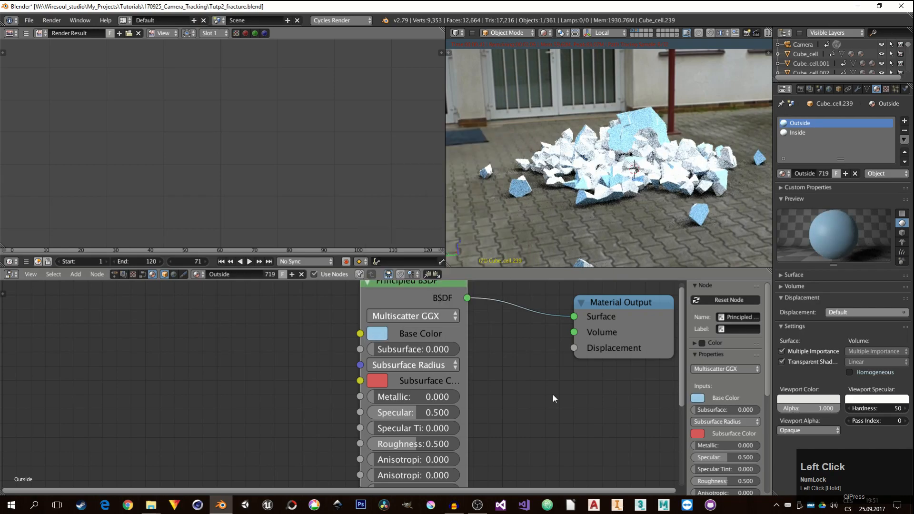
left_click_drag(415, 444, 389, 444)
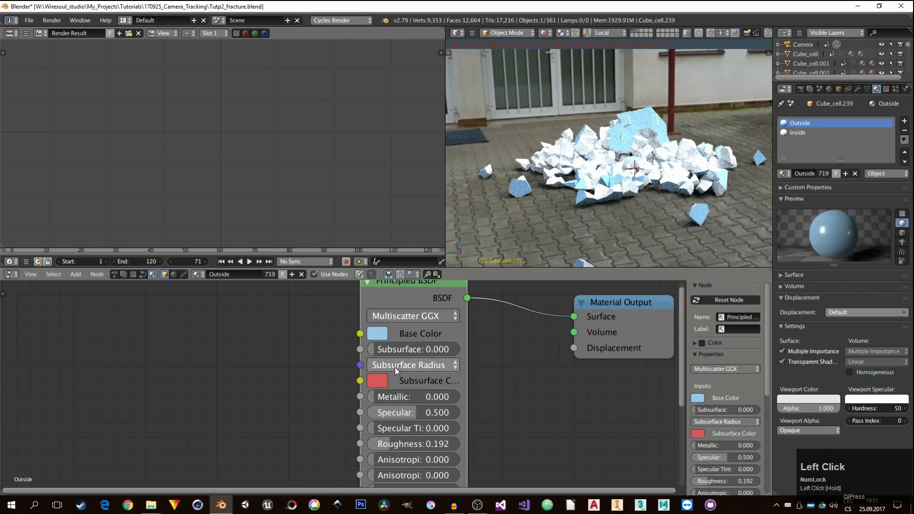
left_click(383, 334)
mouse_move(492, 142)
left_mouse_down()
mouse_move(492, 159)
mouse_move(492, 150)
left_mouse_up()
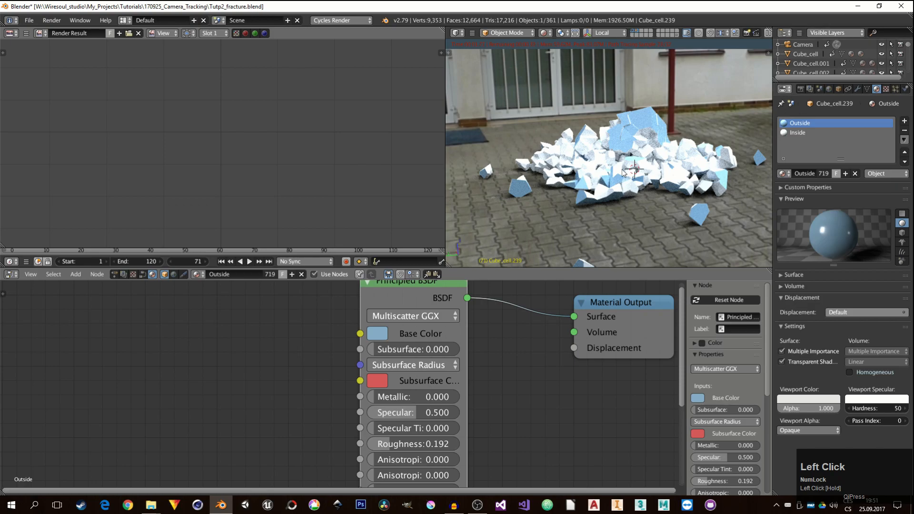
Step: Lower the render's Film exposure to 0.64
scroll(623, 172, "down", 4)
scroll(621, 166, "up", 3)
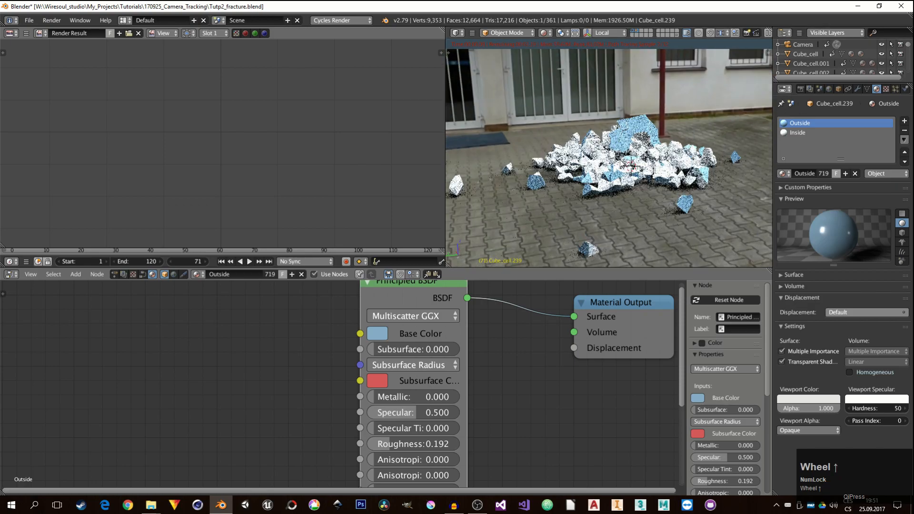
left_click(798, 88)
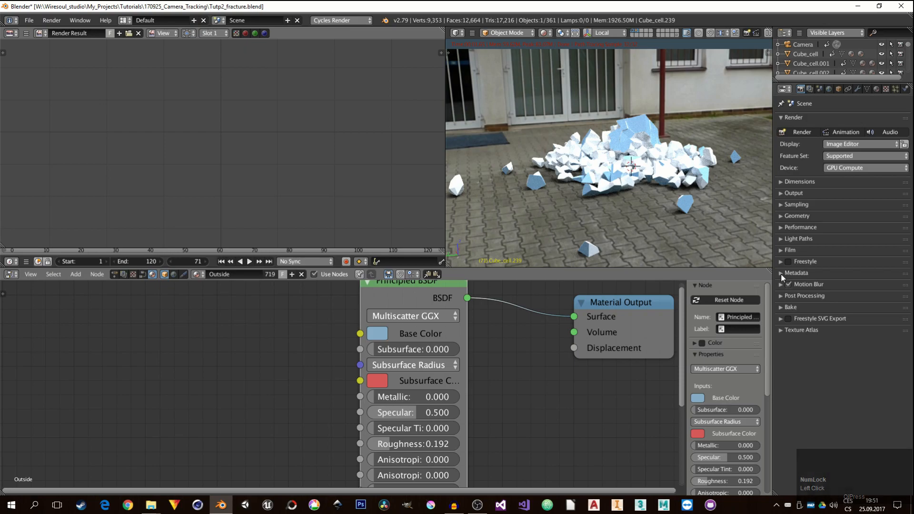
left_click(781, 251)
left_click_drag(816, 262, 802, 262)
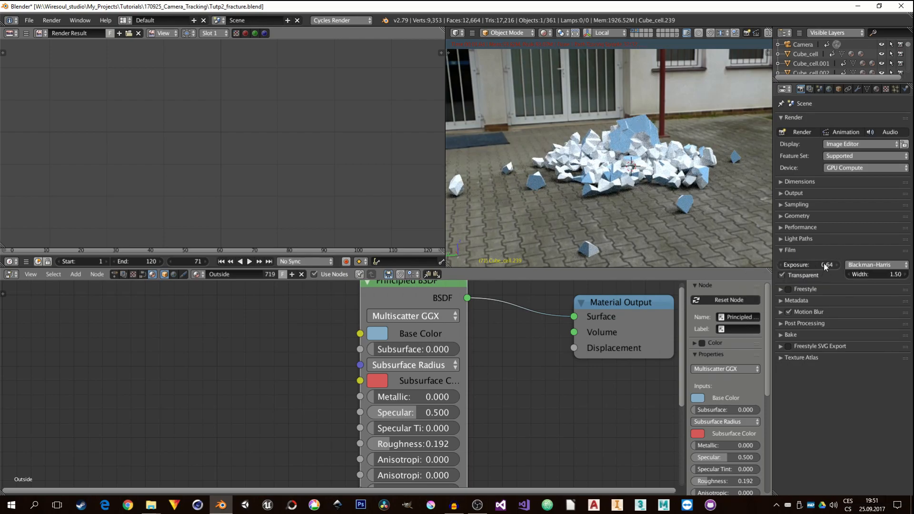
Step: Set the scene's Color Management view to Filmic with the Base Contrast look
left_click(819, 90)
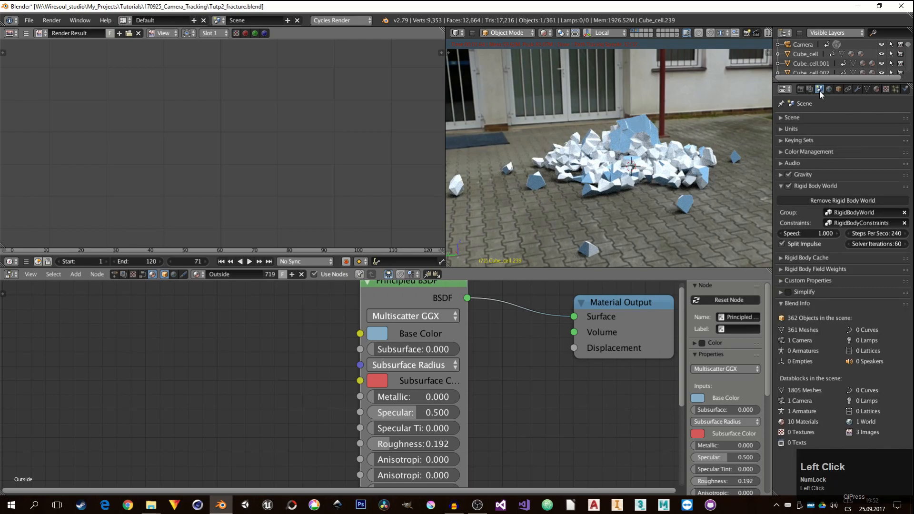
left_click(811, 89)
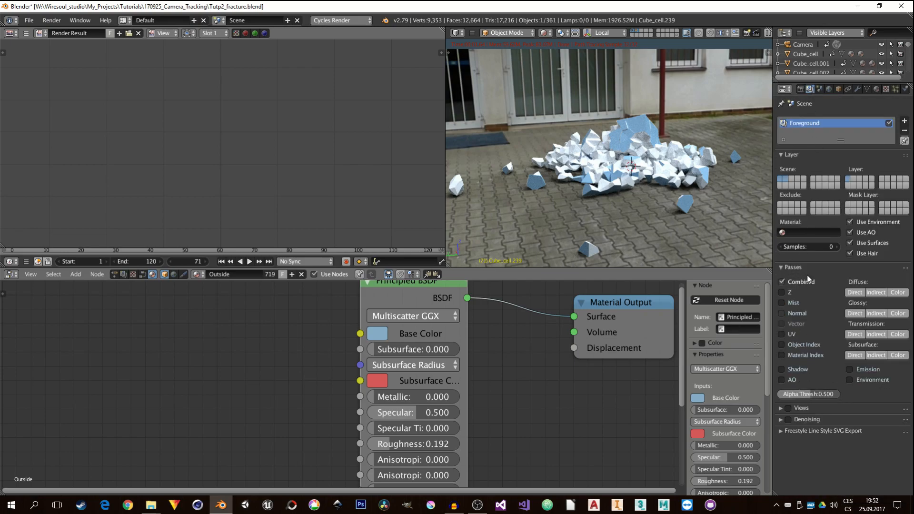
left_click(819, 90)
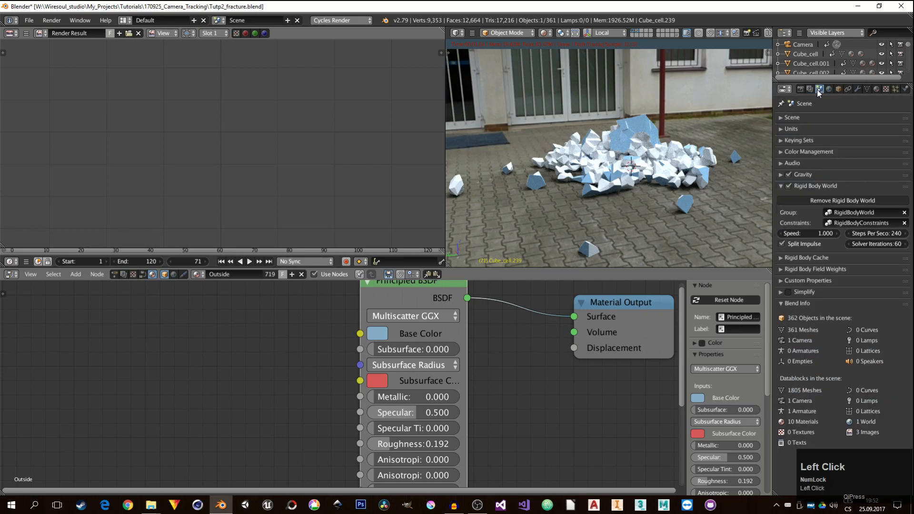
left_click(780, 152)
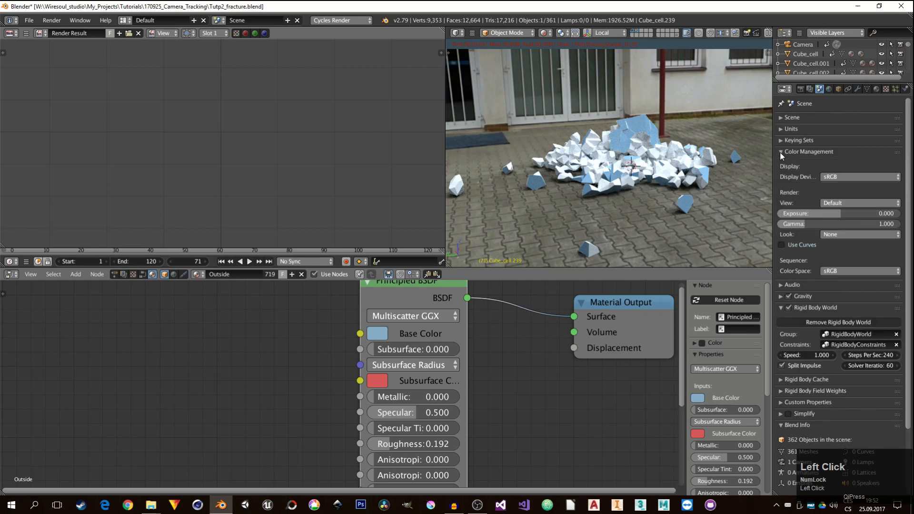
left_click(838, 203)
left_click(840, 184)
left_click(837, 235)
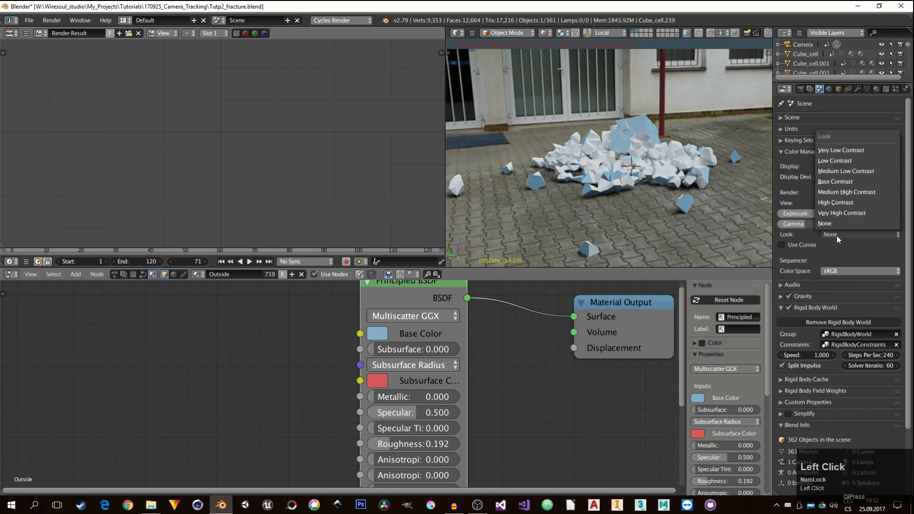
left_click(847, 181)
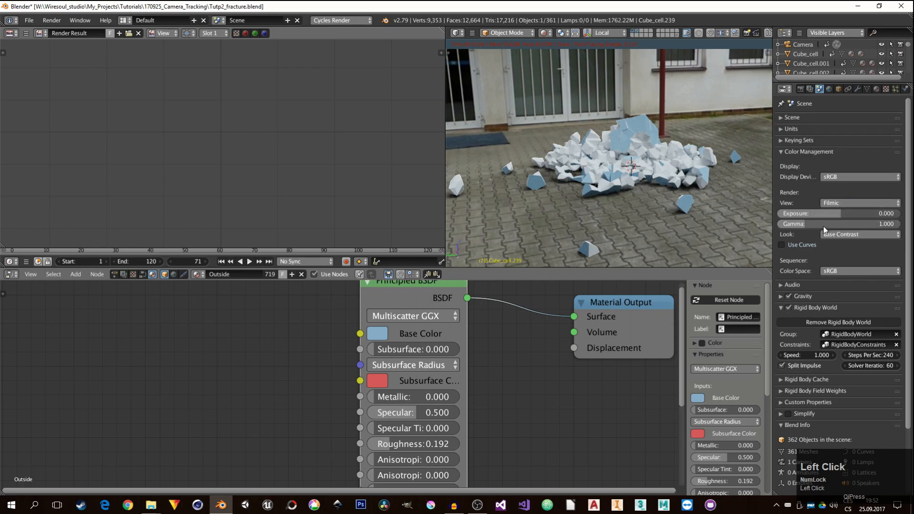
left_click(809, 151)
Step: Examine how the shard pile looks in the rendered preview, both up close and within the whole courtyard, and review the film exposure
scroll(636, 136, "up", 4)
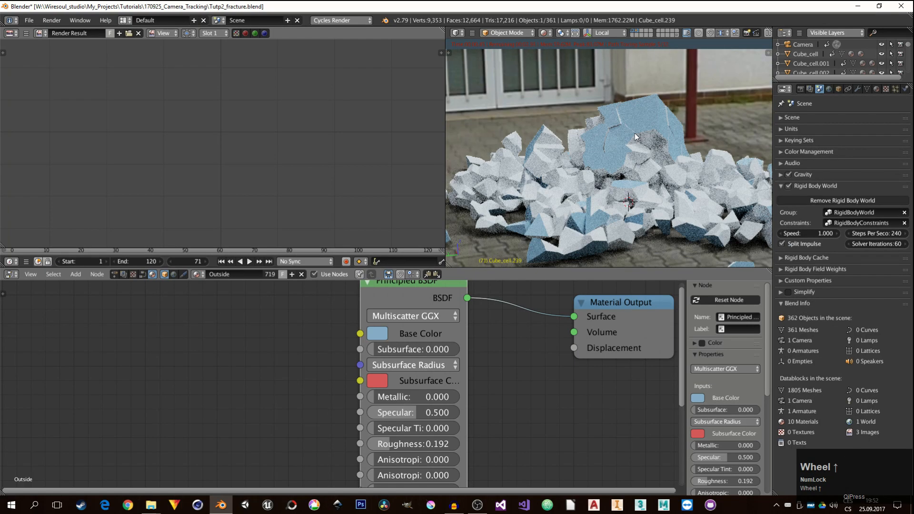
scroll(633, 148, "down", 2)
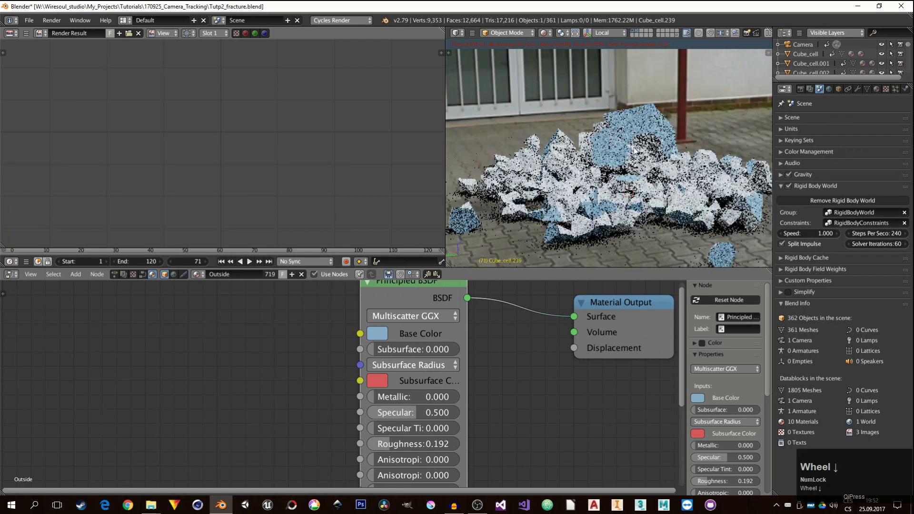
left_click(799, 90)
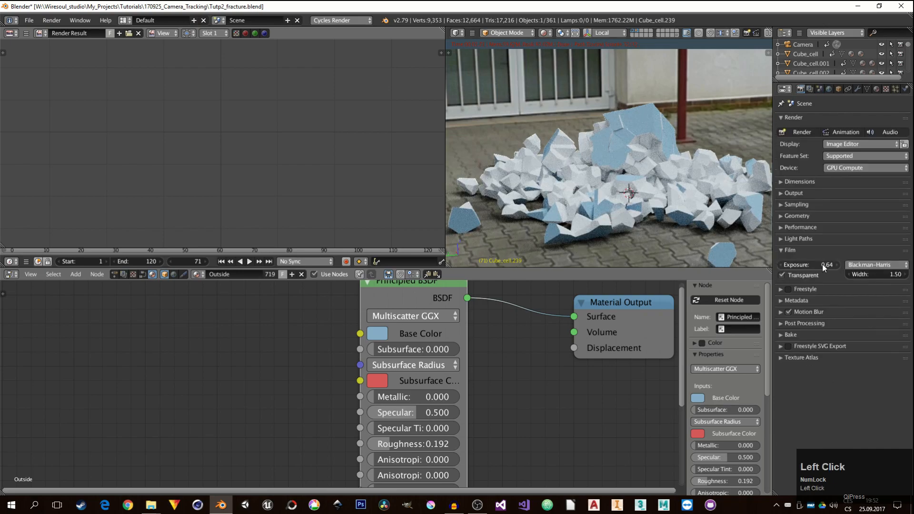
scroll(632, 167, "down", 4)
scroll(632, 169, "up", 3)
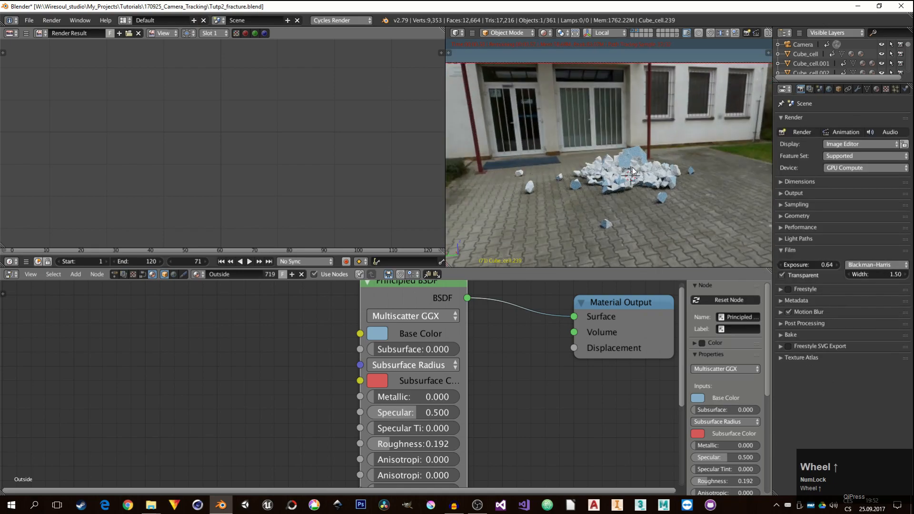
scroll(633, 169, "up", 3)
scroll(640, 161, "up", 2)
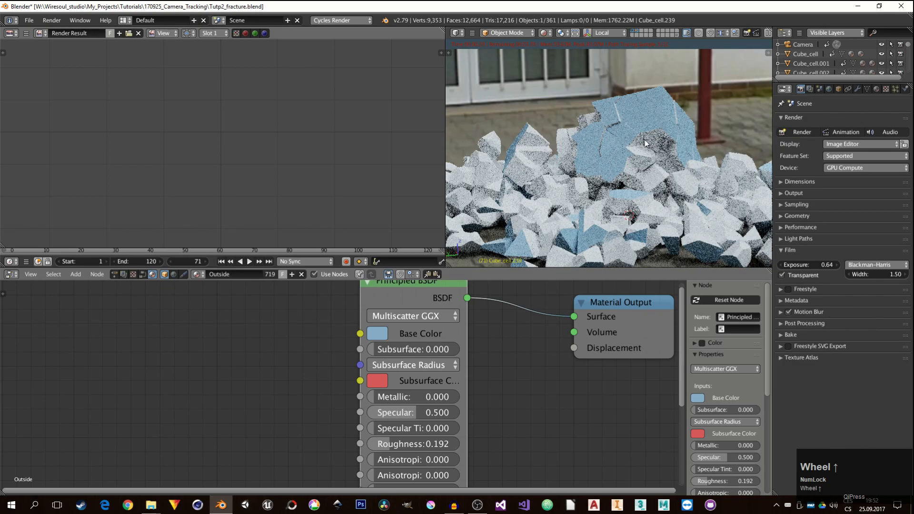
Step: Replace the Inside material's Diffuse BSDF with a Principled BSDF connected to the Material Output's Surface
left_click(877, 90)
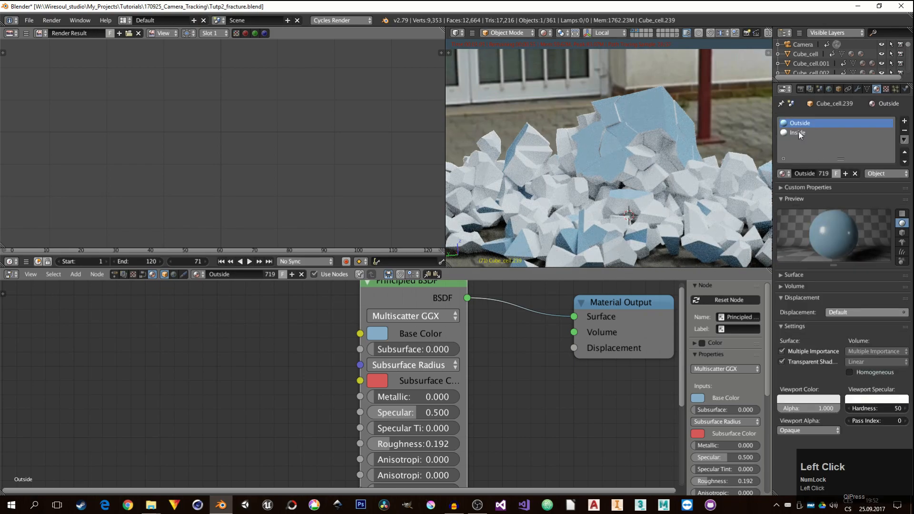
left_click(799, 133)
middle_click_drag(411, 327, 439, 314)
left_click(439, 314)
key("x")
key("shift+a")
mouse_move(395, 326)
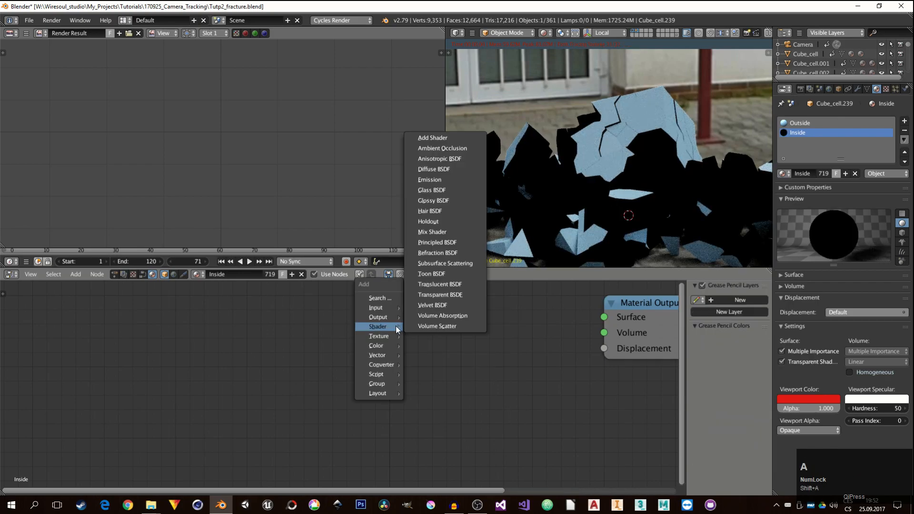
left_click(437, 242)
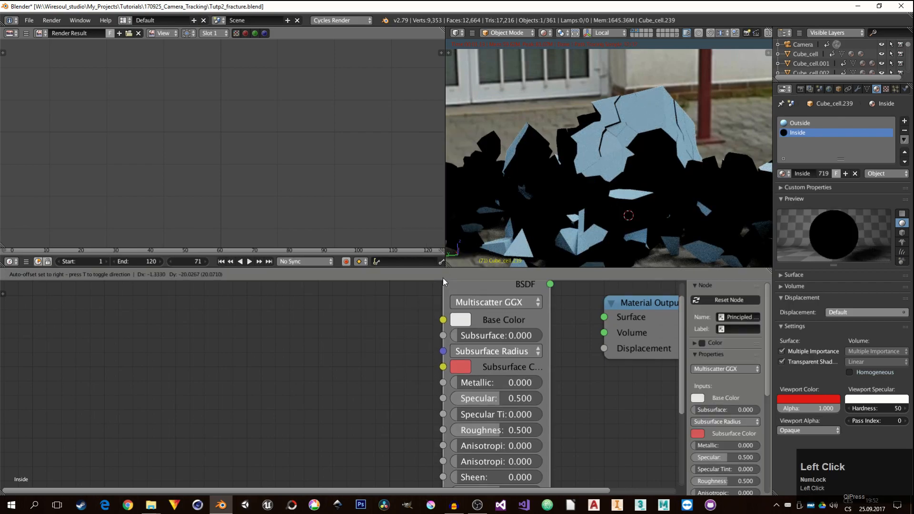
left_click(450, 365)
Step: Give the Inside shader a light red base color, Metallic 1.000, Roughness 0.333 and Anisotropic 0.333
left_click(449, 363)
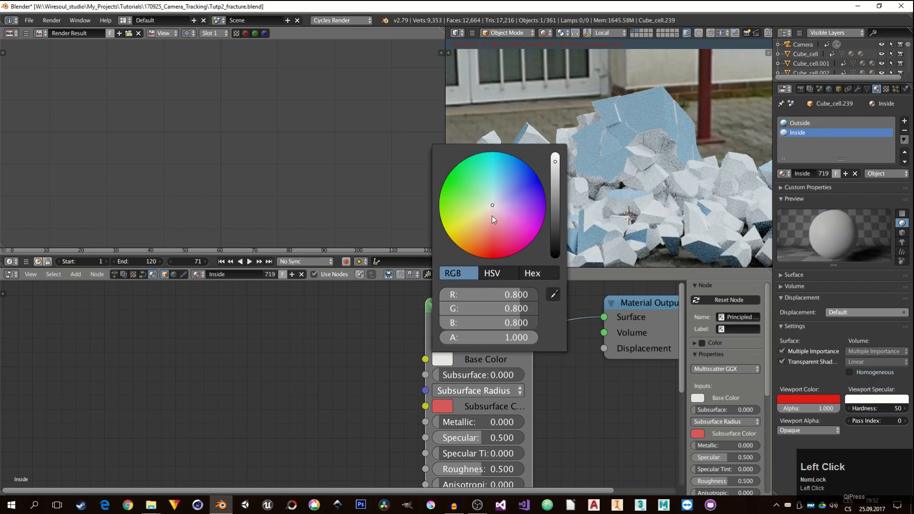
left_click_drag(492, 209, 490, 249)
left_click_drag(486, 424, 525, 422)
middle_click_drag(536, 444, 526, 384)
mouse_move(500, 408)
left_mouse_down()
mouse_move(481, 408)
mouse_move(518, 408)
mouse_move(509, 408)
mouse_move(522, 416)
mouse_move(497, 424)
mouse_move(508, 423)
left_mouse_up()
left_click_drag(453, 408, 460, 408)
Step: Examine the blue and red metallic shards in the rendered preview, from close-up to the full courtyard framing
scroll(599, 206, "up", 2)
scroll(607, 187, "up", 2)
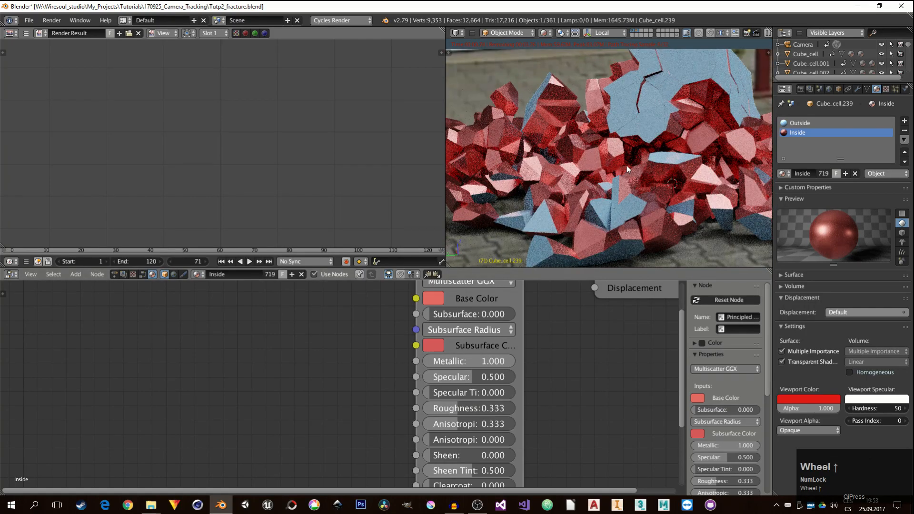
scroll(638, 156, "down", 3)
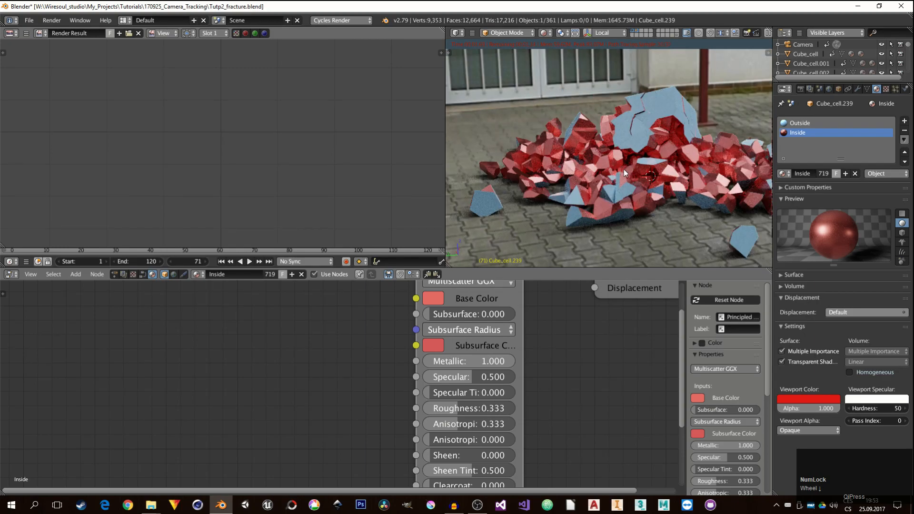
scroll(618, 139, "down", 3)
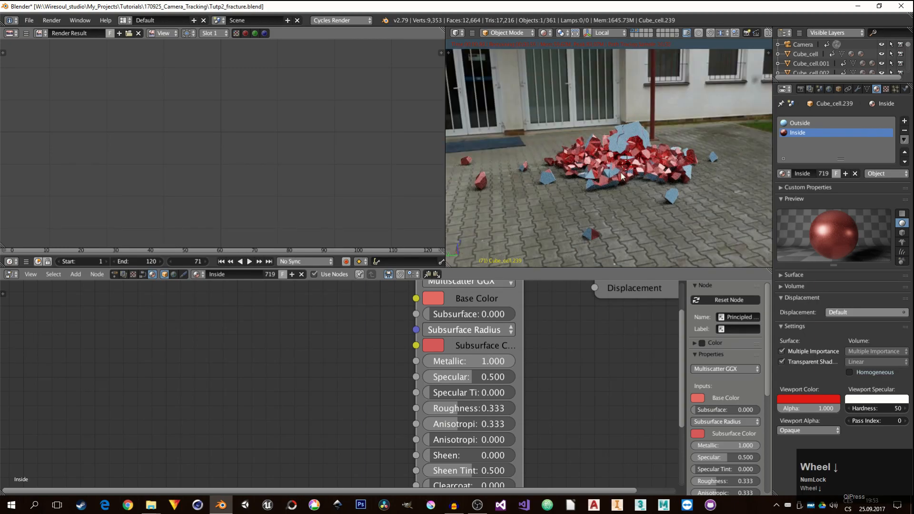
middle_click_drag(621, 176, 482, 165)
scroll(628, 191, "down", 2)
scroll(482, 164, "up", 3)
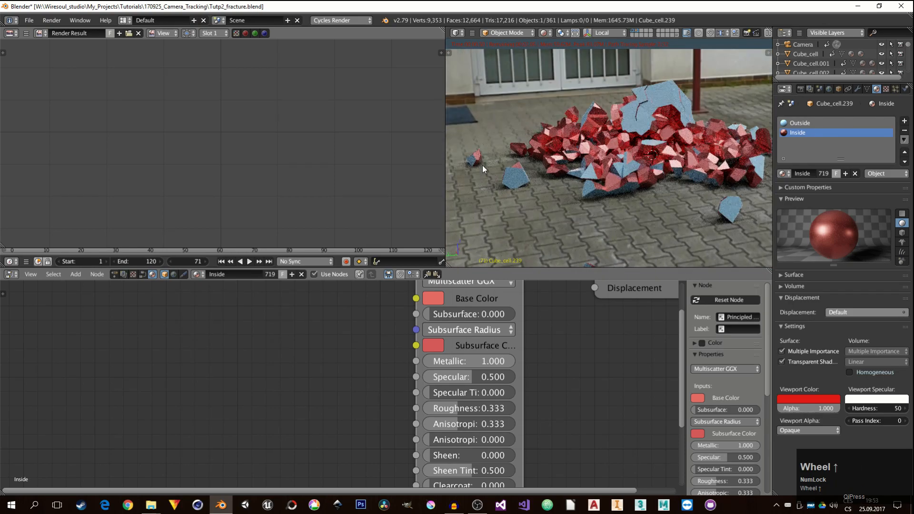
scroll(632, 178, "down", 3)
middle_click_drag(610, 116, 642, 138, "shift")
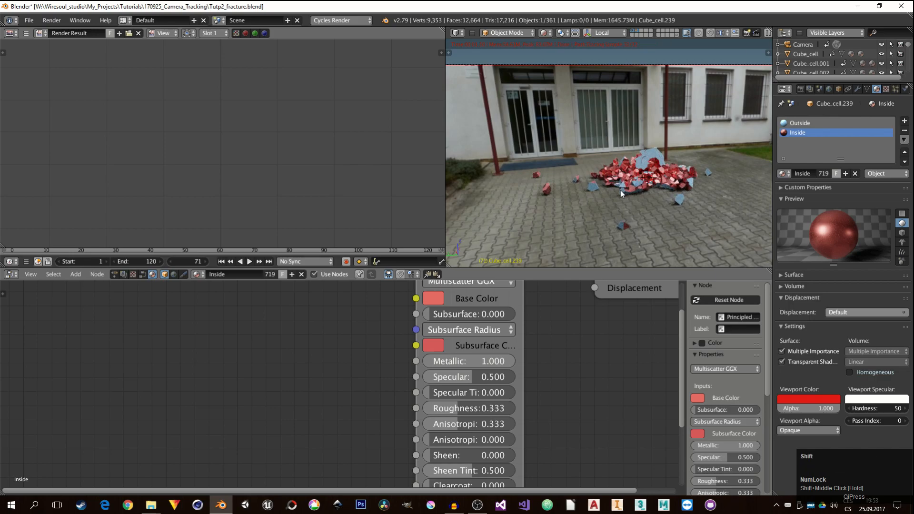
middle_click_drag(620, 190, 608, 176, "shift")
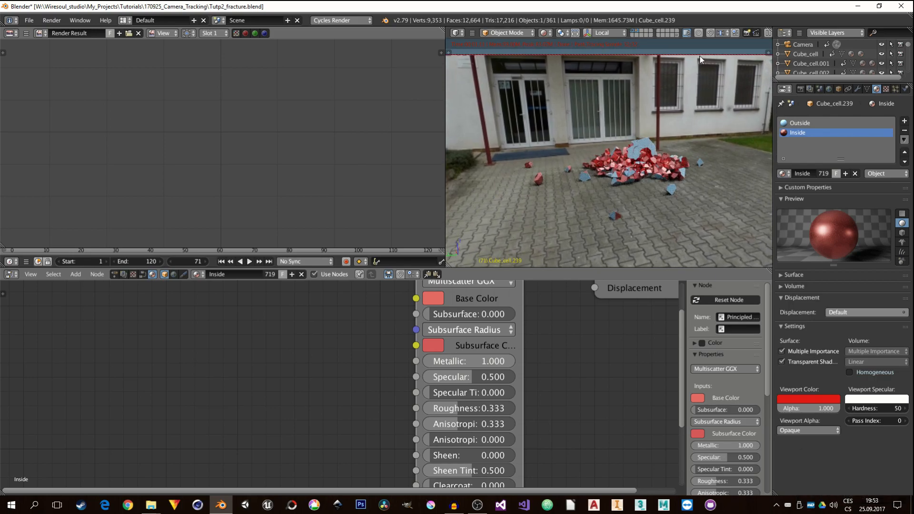
Step: Review the camera's depth of field settings and examine the shard pile up close in the rendered preview
left_click(803, 44)
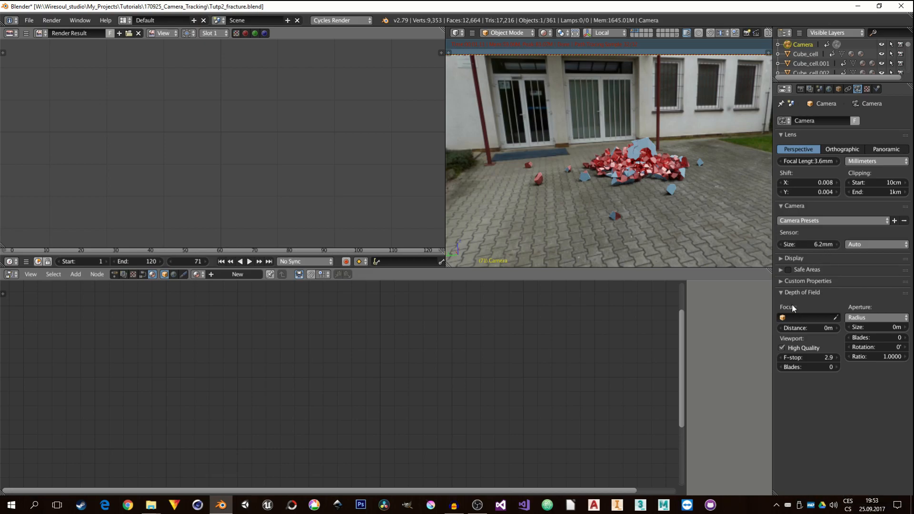
scroll(653, 201, "down", 2)
scroll(654, 201, "up", 2)
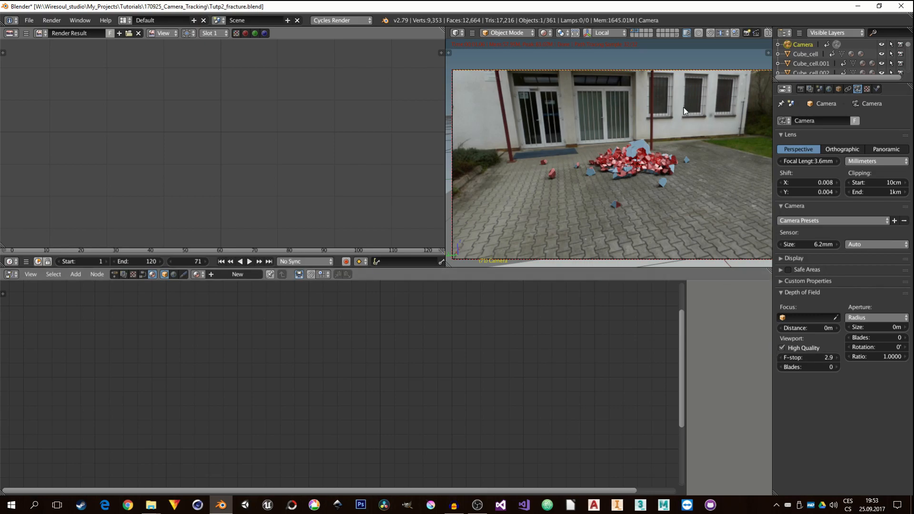
scroll(721, 166, "up", 3)
scroll(658, 164, "left", 5, "shift")
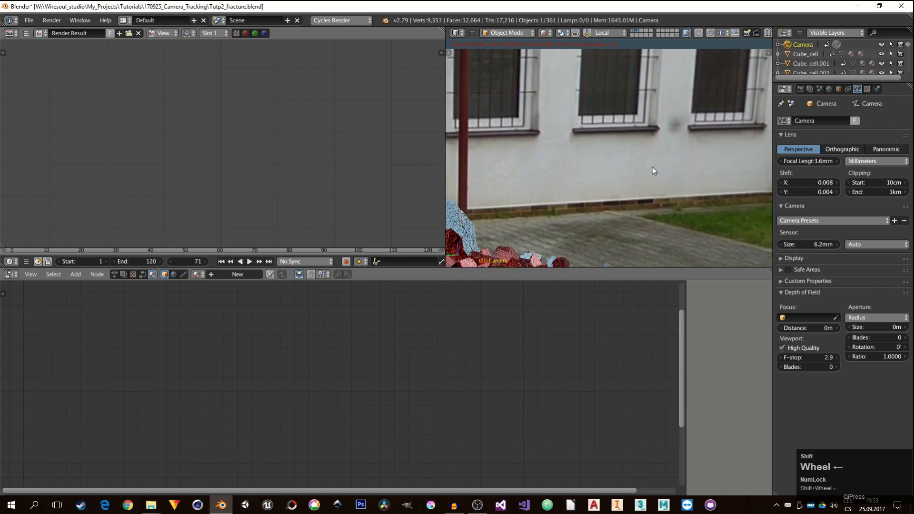
middle_click_drag(556, 214, 739, 203, "shift")
scroll(667, 203, "down", 4)
scroll(667, 204, "up", 4)
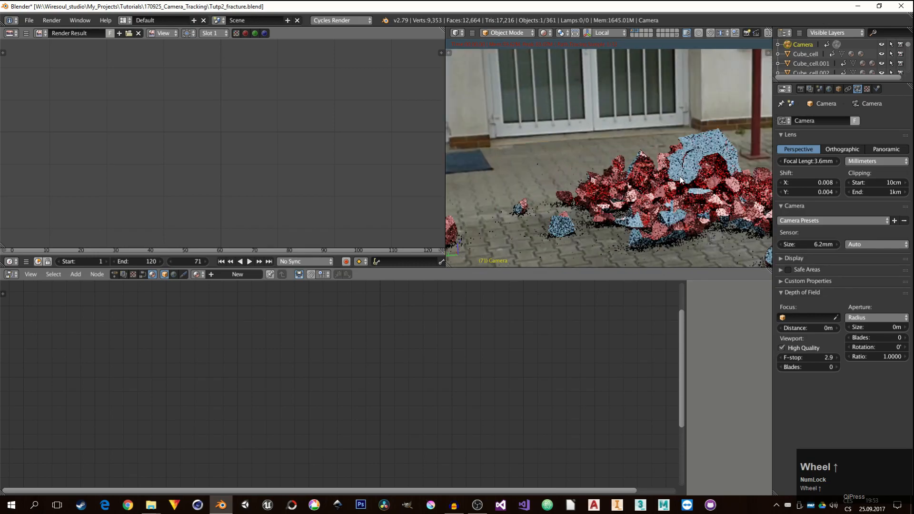
middle_click_drag(666, 204, 619, 153, "shift")
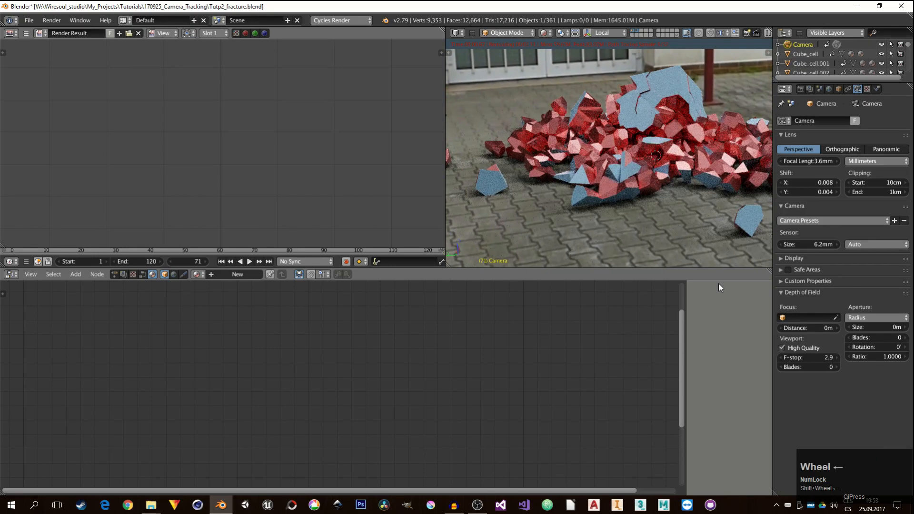
Step: Add a Plain Axes empty at the 3D cursor in the shard pile and name it Focus
key("shift+a")
mouse_move(531, 145)
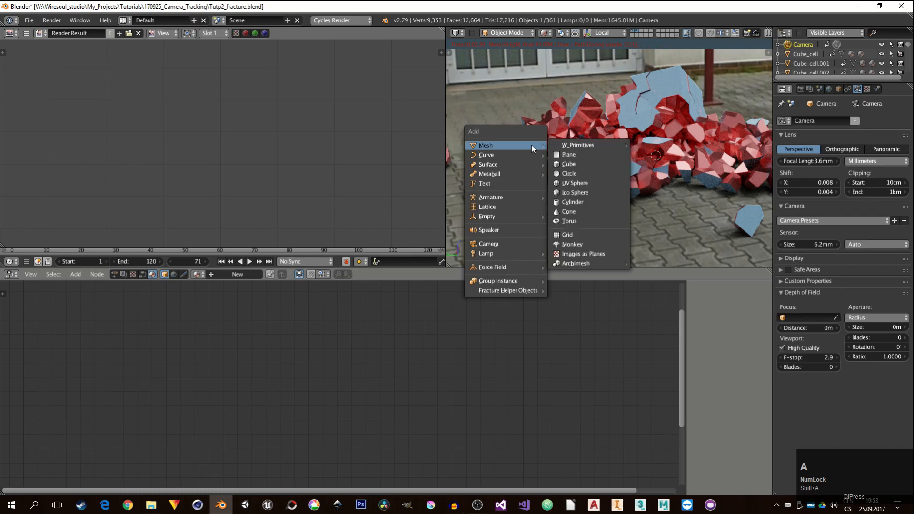
left_click(500, 218)
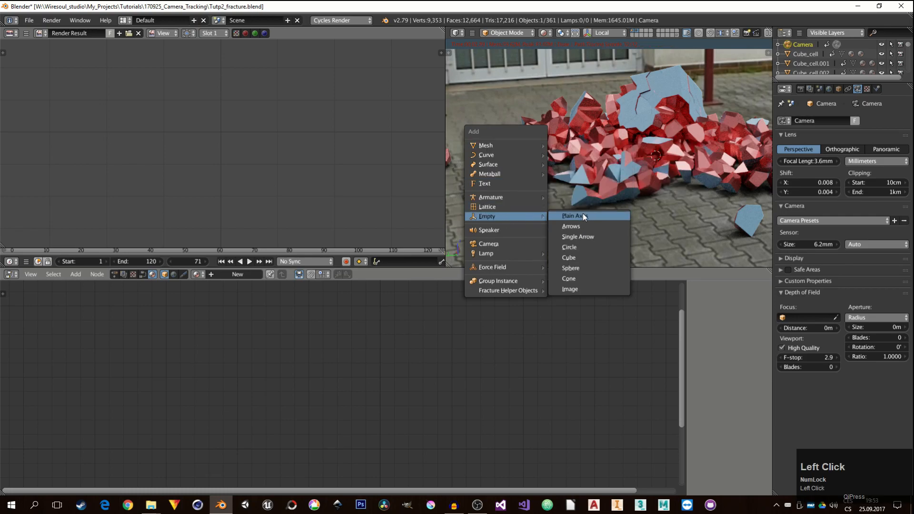
left_click(583, 215)
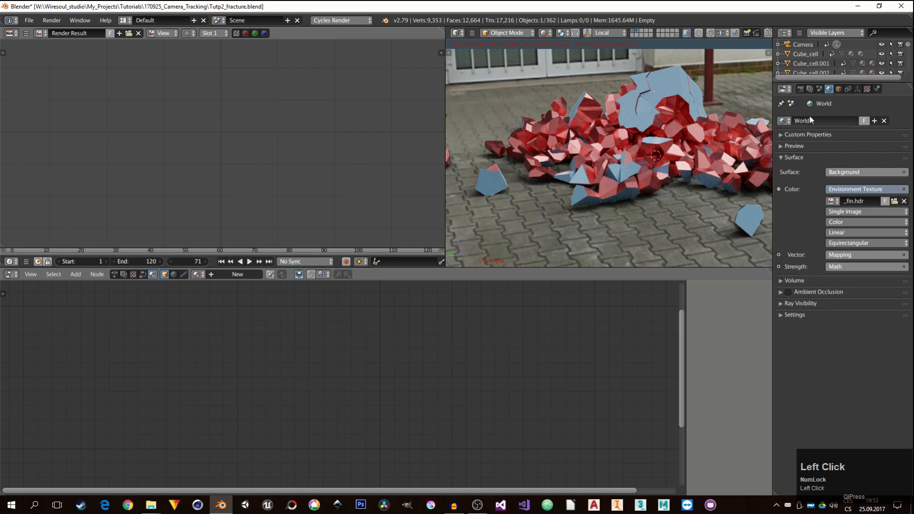
left_click(839, 89)
left_click(826, 121)
type("Focus")
key("Return")
Step: Set the Focus empty as the camera's depth of field focus object
scroll(530, 140, "down", 3)
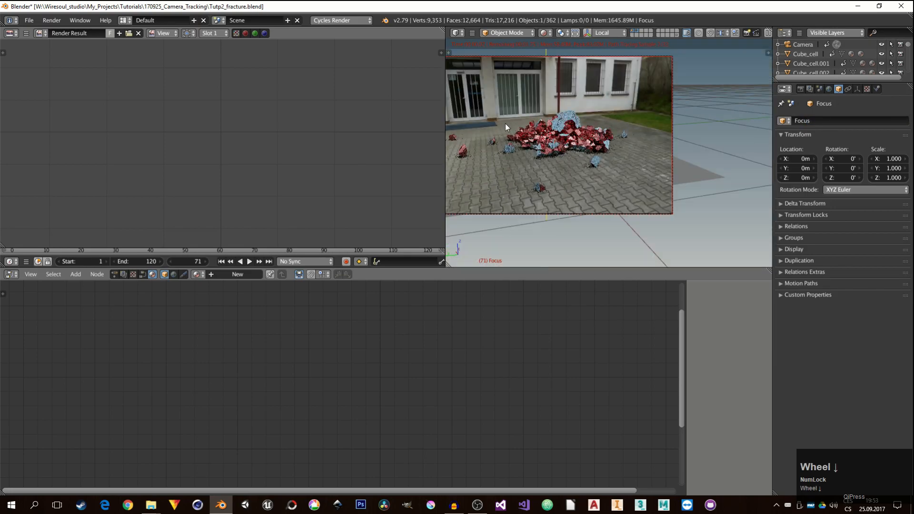
left_click(671, 97)
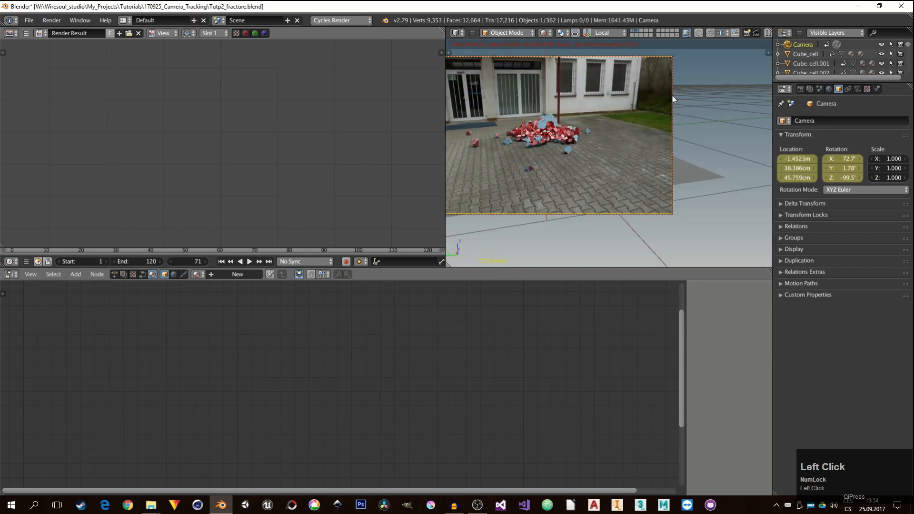
left_click(858, 90)
left_click(801, 317)
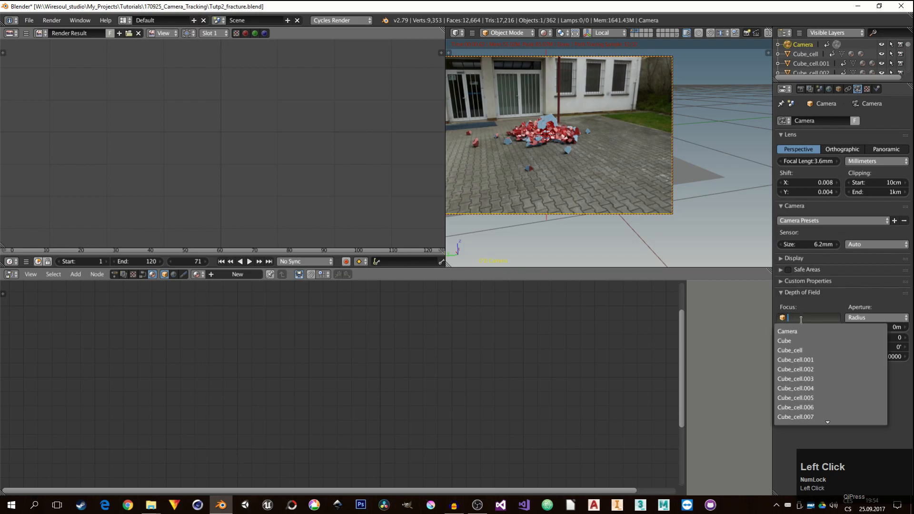
type("fo")
left_click(802, 331)
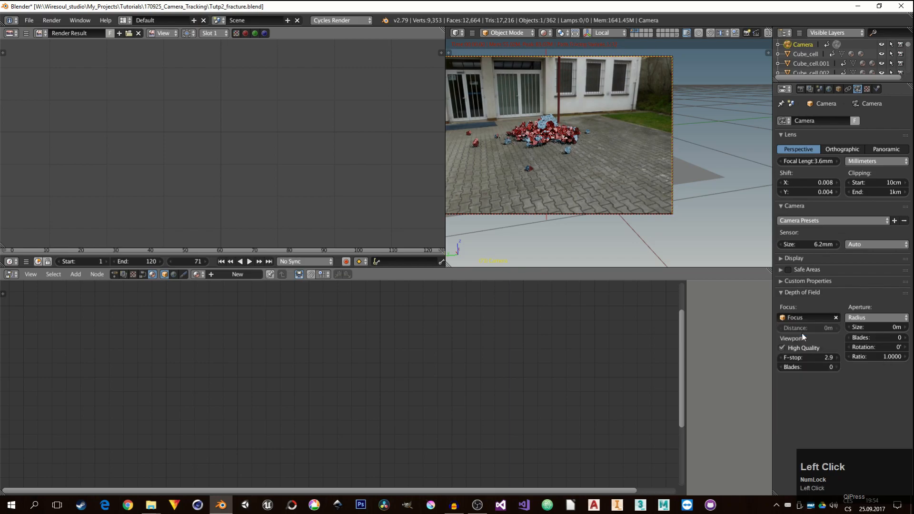
Step: Switch the camera's aperture type to F-stop and set its number to 3.6
left_click(857, 317)
left_click(870, 296)
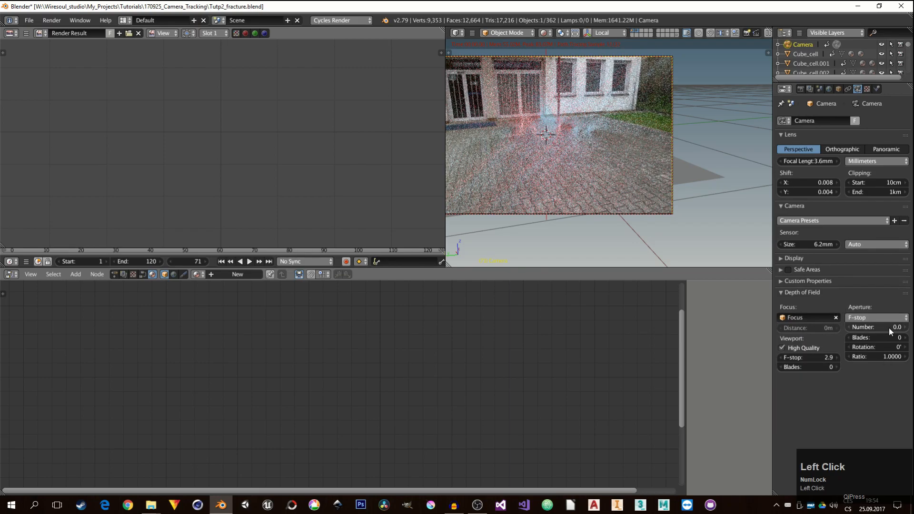
mouse_move(889, 327)
left_mouse_down()
mouse_move(905, 327)
mouse_move(897, 327)
left_mouse_up()
Step: Examine the depth of field on the foreground shard and the main pile in the rendered preview
scroll(535, 168, "down", 4)
middle_click_drag(565, 141, 648, 163)
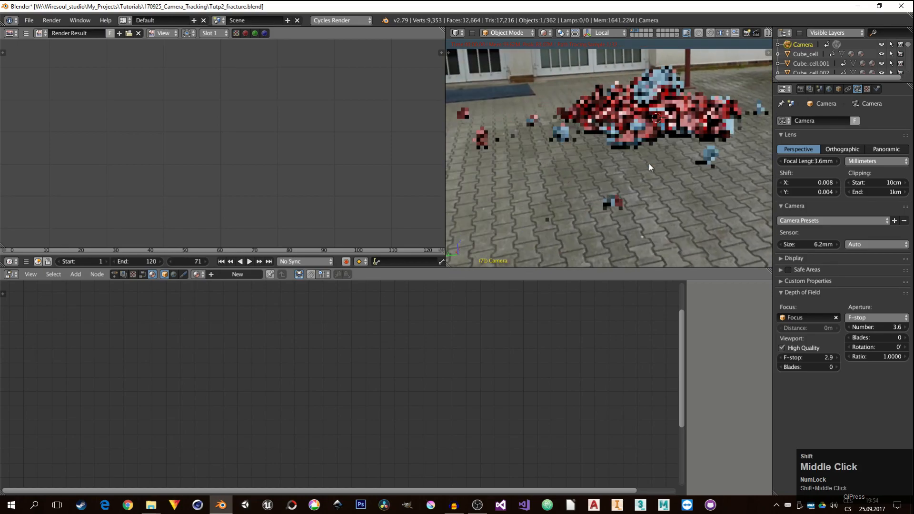
scroll(621, 199, "down", 6)
scroll(621, 199, "down", 3)
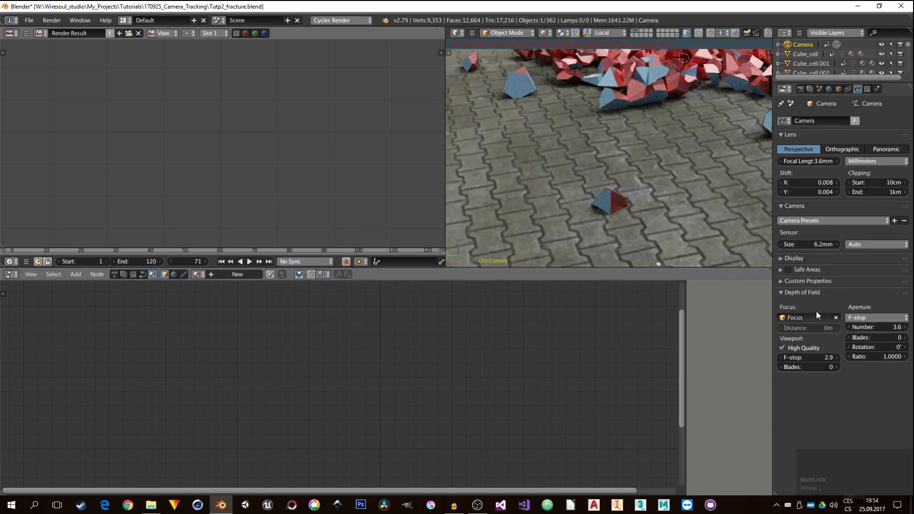
scroll(587, 150, "down", 4)
middle_click_drag(588, 150, 622, 187, "shift")
scroll(622, 187, "up", 2)
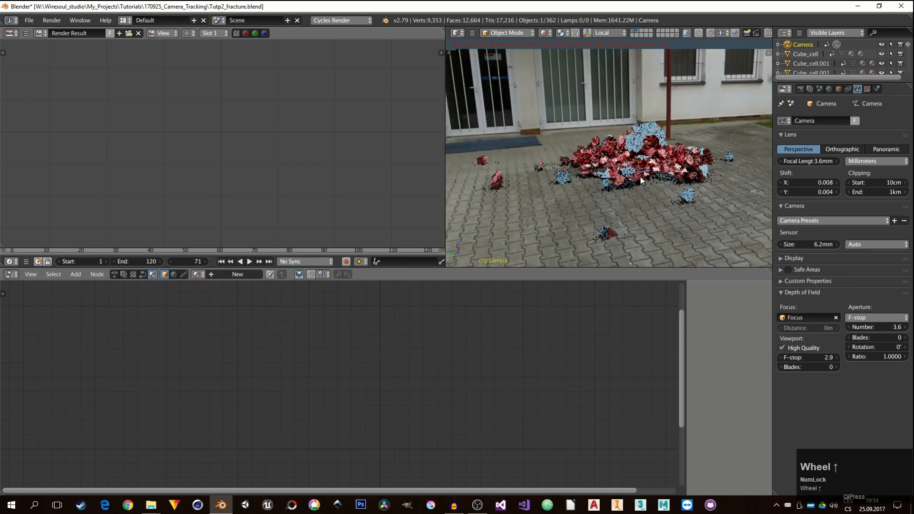
Step: Review the scene's Motion Blur and Output render settings
left_click(800, 89)
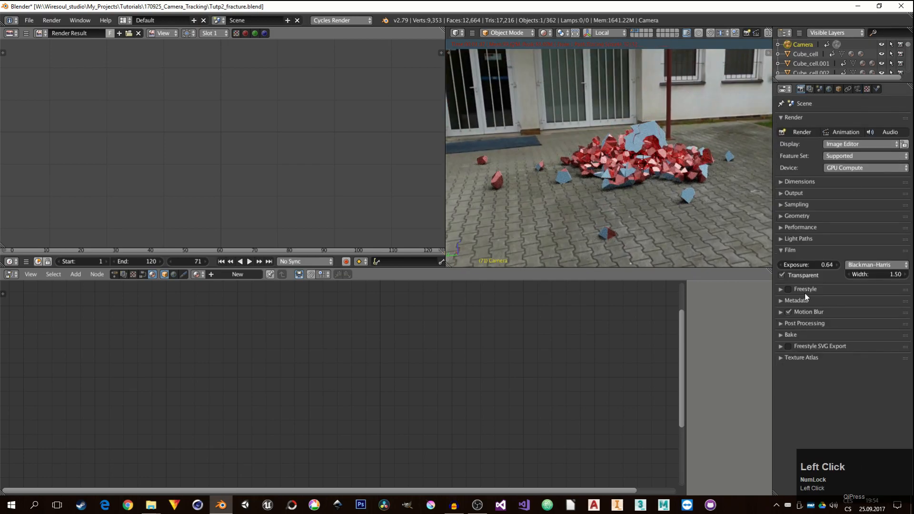
left_click(781, 313)
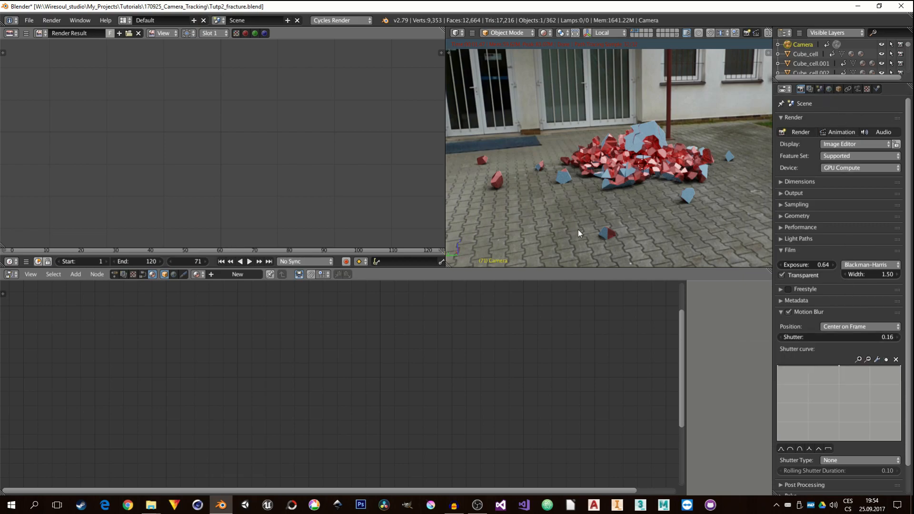
scroll(610, 195, "up", 1)
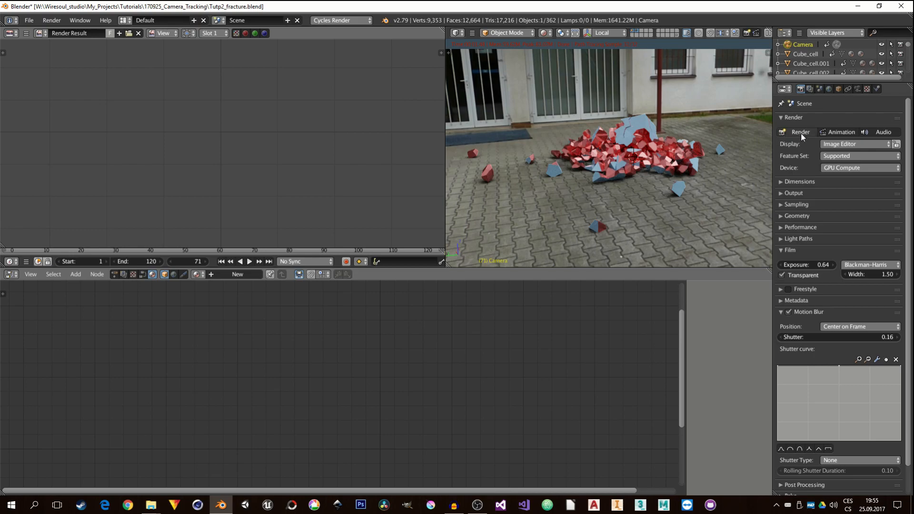
left_click(780, 192)
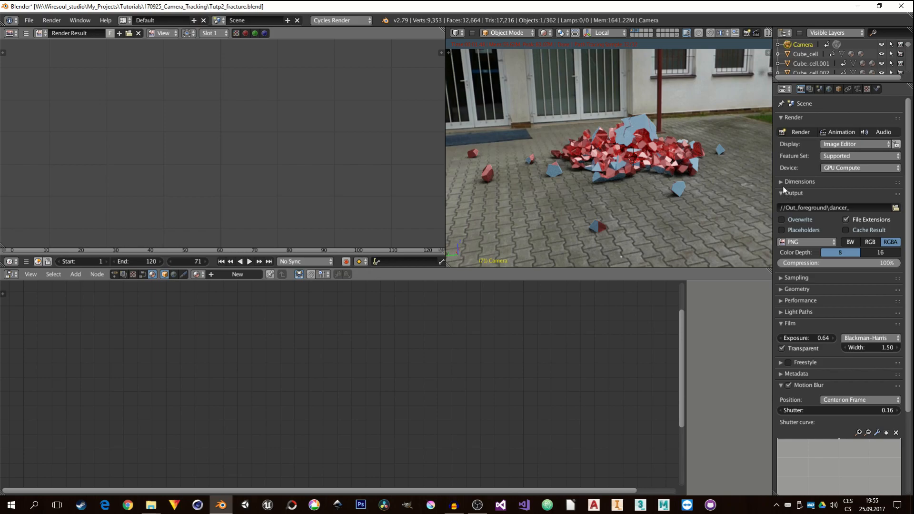
Step: Render the current frame and inspect the shards on the transparent background
left_click(798, 132)
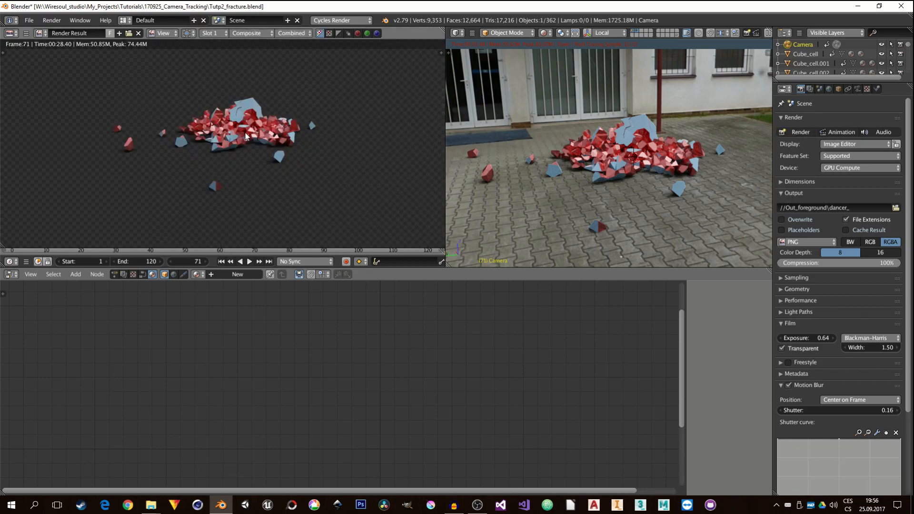
scroll(235, 133, "up", 3)
scroll(235, 139, "down", 1)
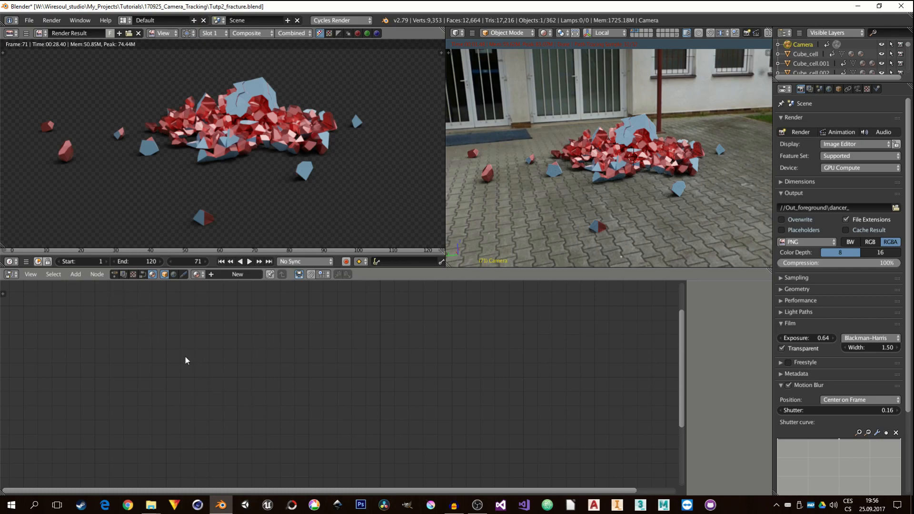
Step: Display the scene's compositing nodes and move the Render Layers node well away from the Composite node
left_click(123, 275)
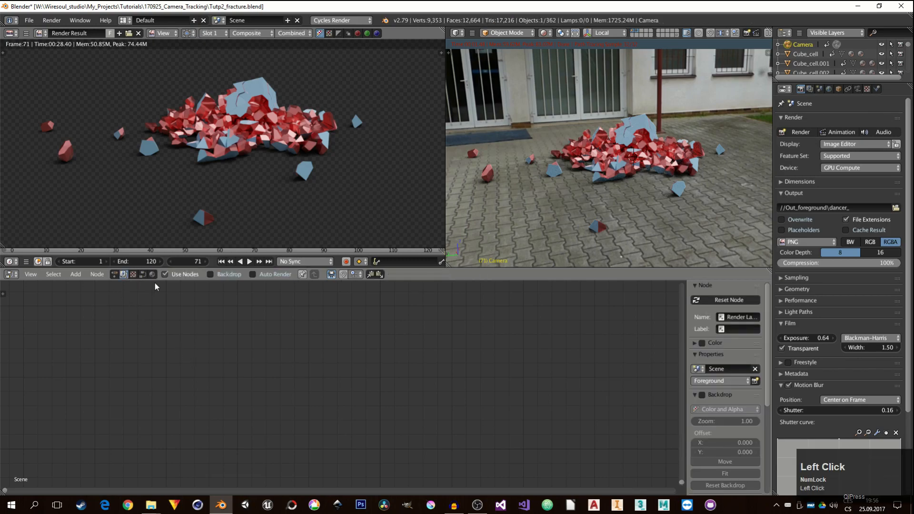
middle_click_drag(202, 324, 415, 435)
scroll(414, 413, "down", 10)
middle_click_drag(505, 393, 275, 402)
scroll(360, 358, "up", 5)
middle_click_drag(401, 349, 413, 383)
scroll(361, 362, "up", 2)
left_click_drag(333, 318, 103, 330)
middle_click_drag(279, 376, 400, 367)
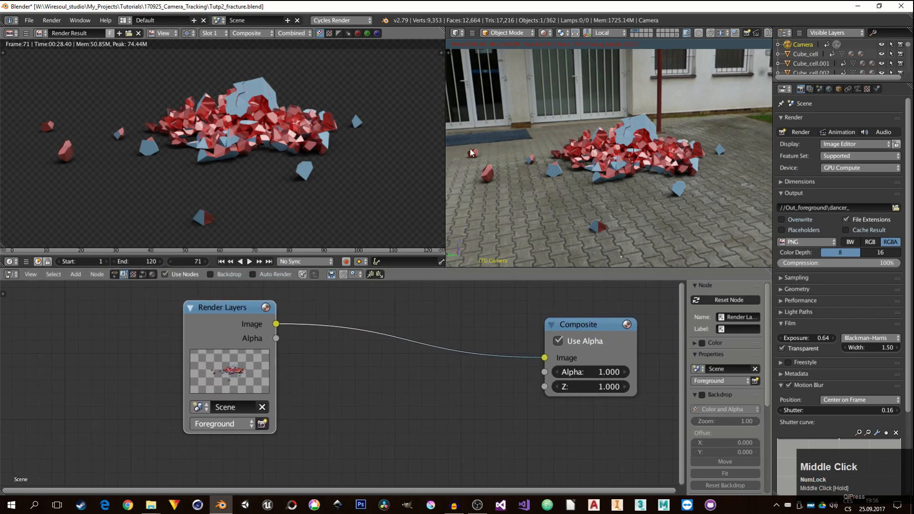
Step: Check the film's Transparent option while viewing the full camera frame, and collapse the Film settings
scroll(614, 125, "down", 3)
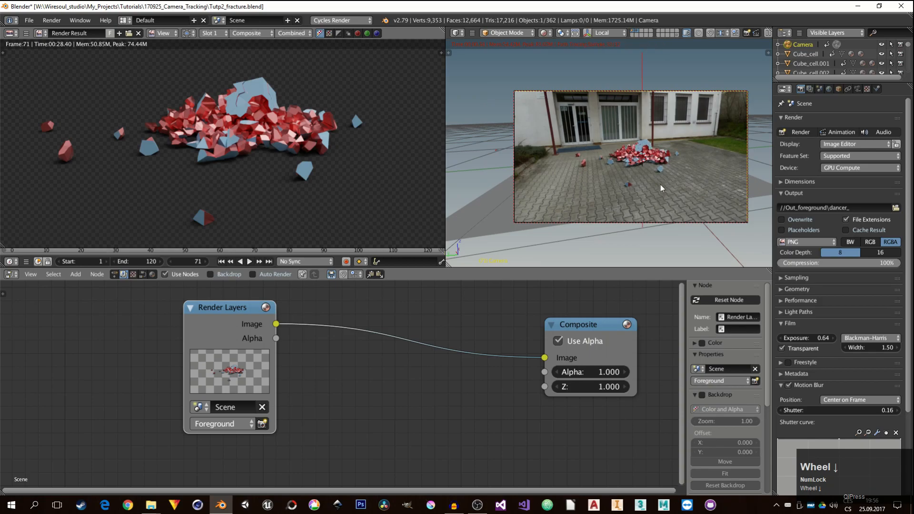
scroll(661, 188, "up", 2)
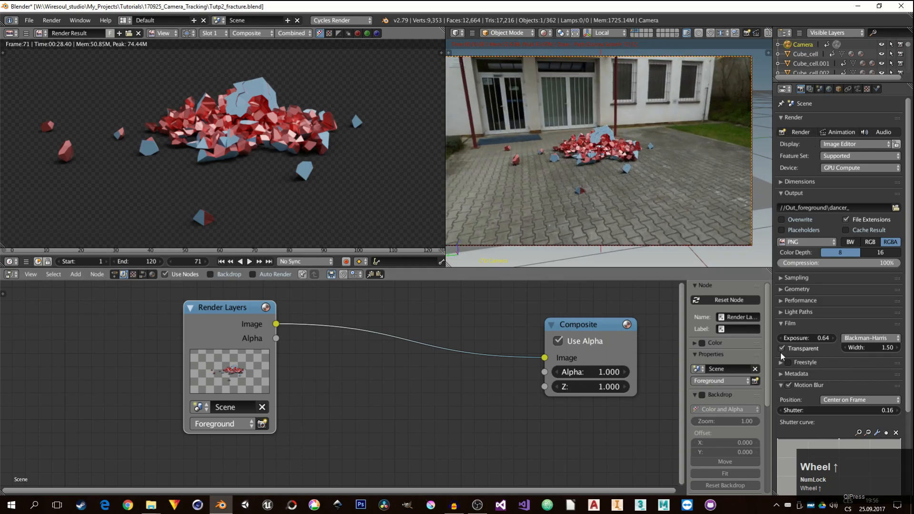
left_click(782, 349)
left_click(782, 349)
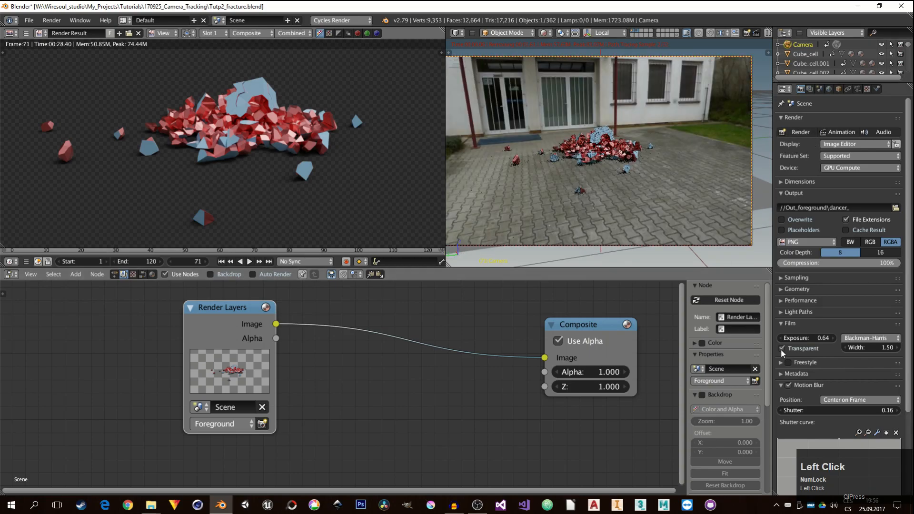
left_click(786, 325)
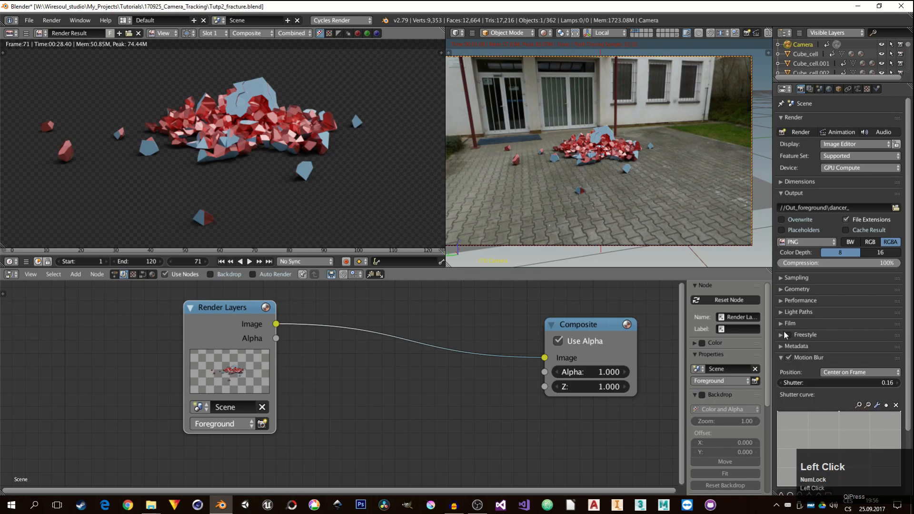
Step: Add a Movie Clip node with the track (1).png footage and place it below the Render Layers node
middle_click_drag(416, 396, 455, 393)
middle_click_drag(344, 400, 340, 384)
scroll(347, 368, "down", 4)
key("shift+a")
mouse_move(162, 366)
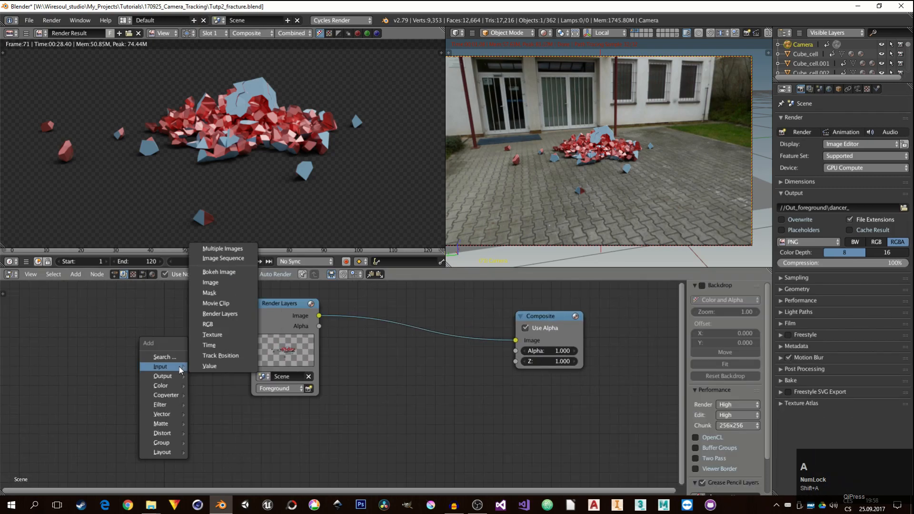
left_click(216, 303)
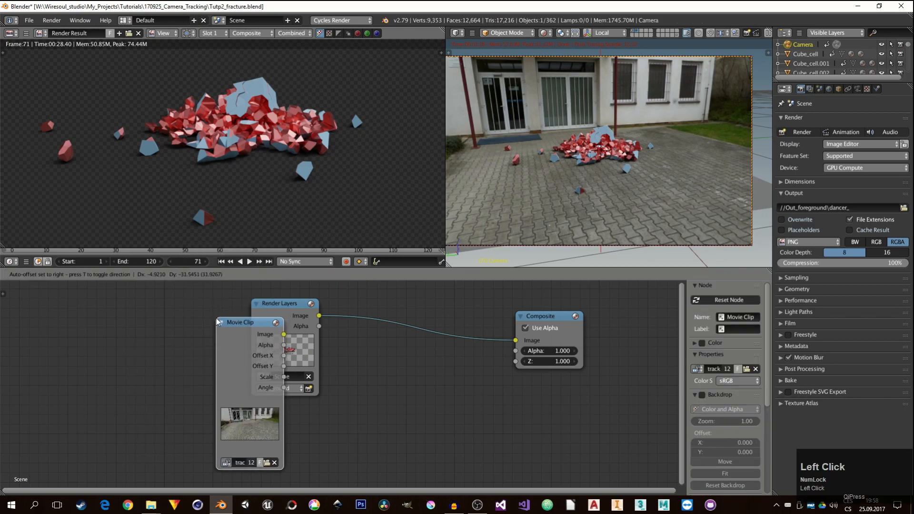
left_click(243, 437)
left_click_drag(242, 437, 225, 438)
middle_click_drag(226, 437, 224, 353)
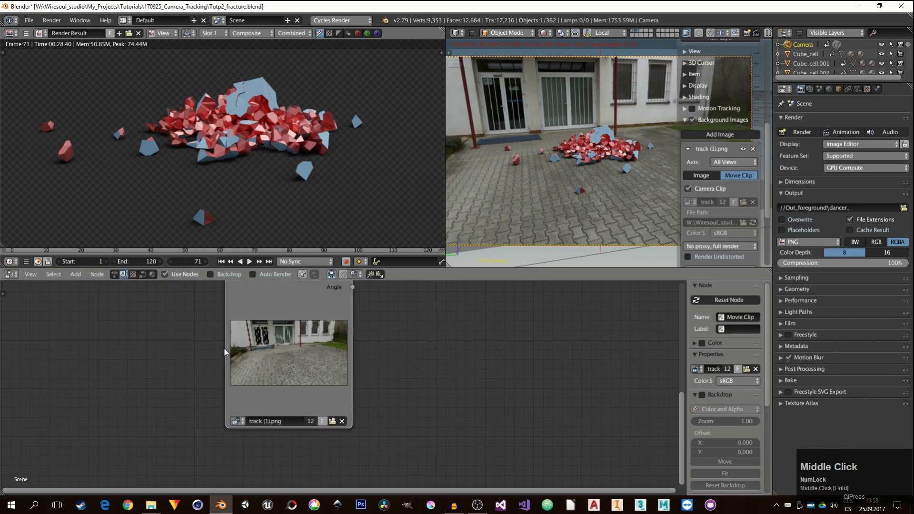
left_click_drag(227, 353, 246, 350)
middle_click_drag(245, 350, 398, 385)
Step: Insert an Alpha Over node between Render Layers and Composite, with the Movie Clip image feeding its first image input
key("shift+a")
mouse_move(405, 404)
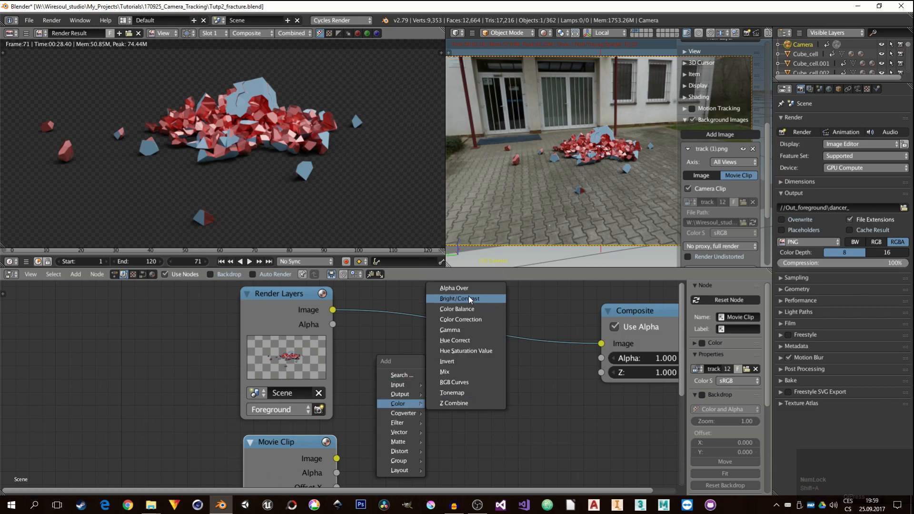
left_click(454, 288)
left_click(455, 289)
left_click_drag(336, 459, 455, 376)
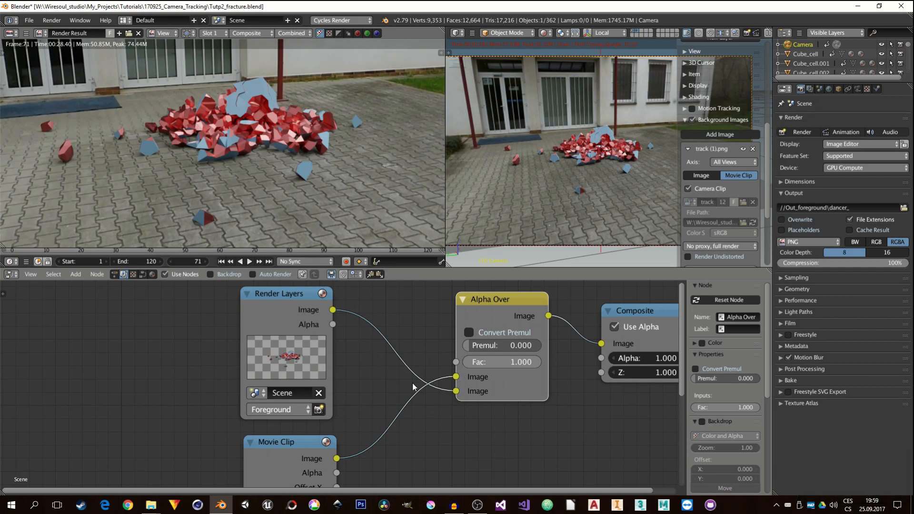
Step: Set the Alpha Over node's Premul to 1.000 and view the whole composited frame
left_click_drag(479, 346, 534, 362)
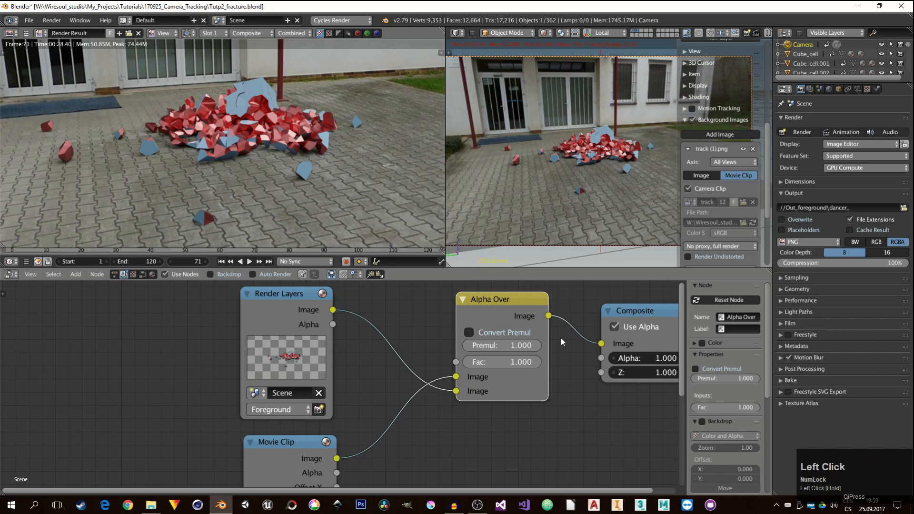
middle_click_drag(561, 338, 502, 412)
scroll(282, 193, "down", 3)
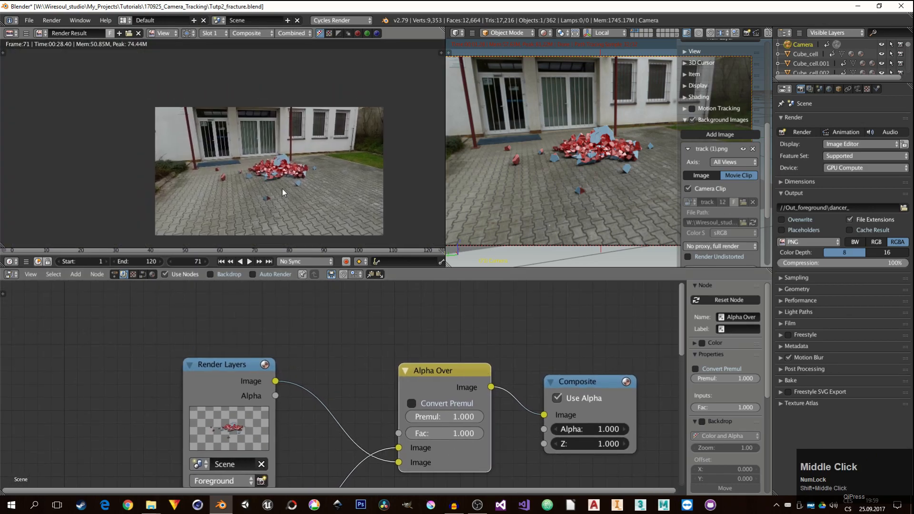
Step: Insert an RGB Curves node between Render Layers and Alpha Over, and set a combined-curve midpoint at X 0.52222, Y 0.46875
scroll(282, 193, "up", 5)
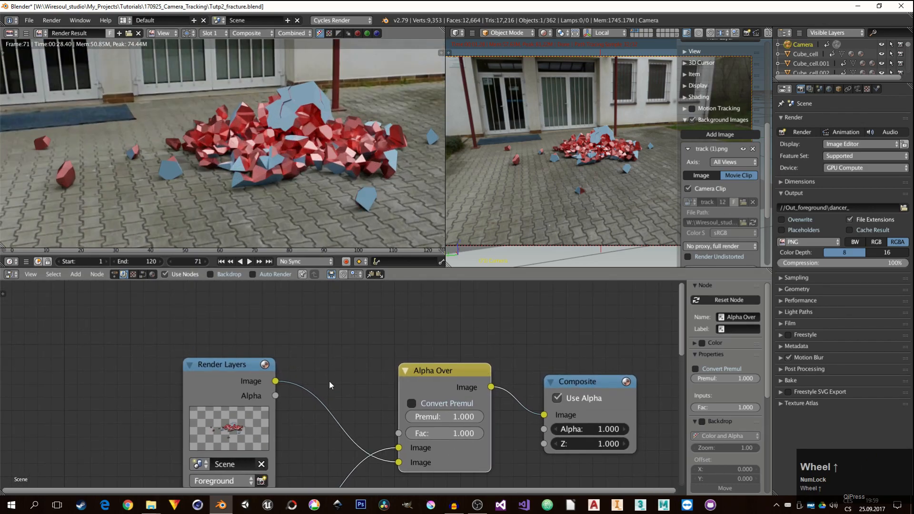
middle_click_drag(331, 386, 388, 358)
scroll(284, 363, "down", 2)
left_click(260, 364)
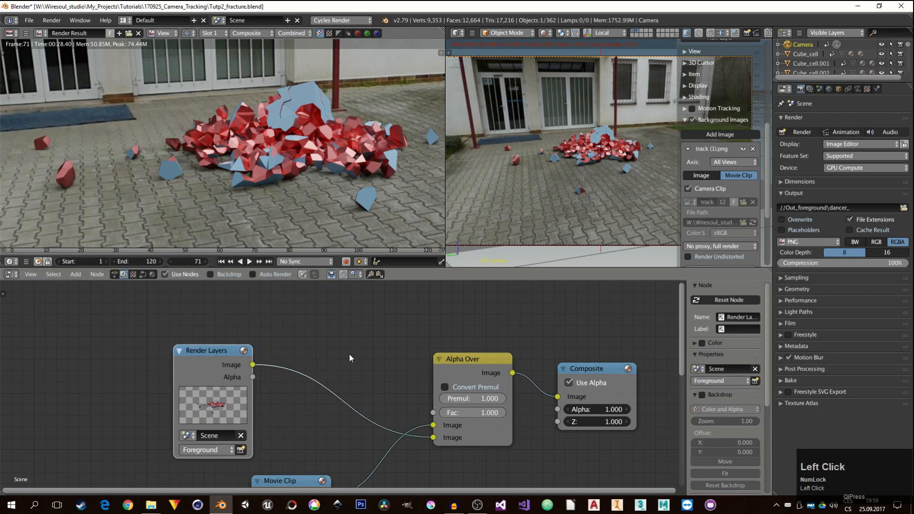
key("shift+a")
mouse_move(322, 339)
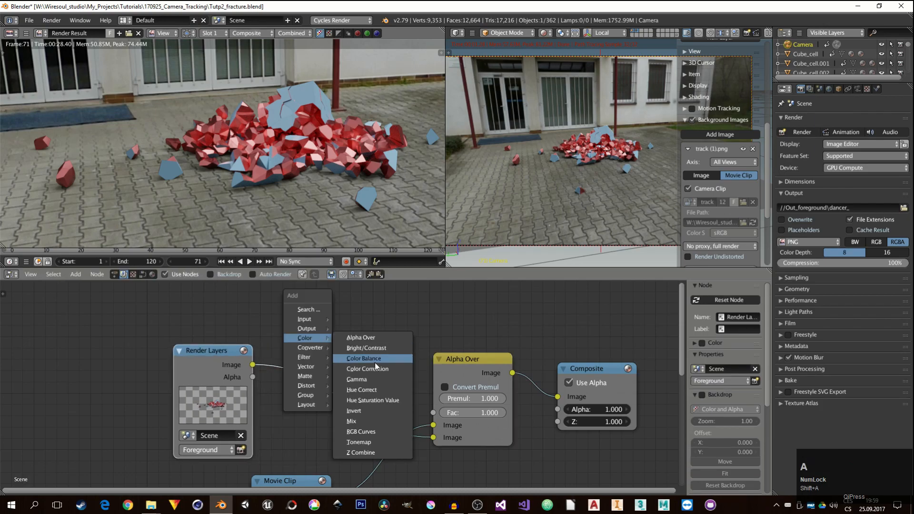
left_click(379, 432)
middle_click(301, 197)
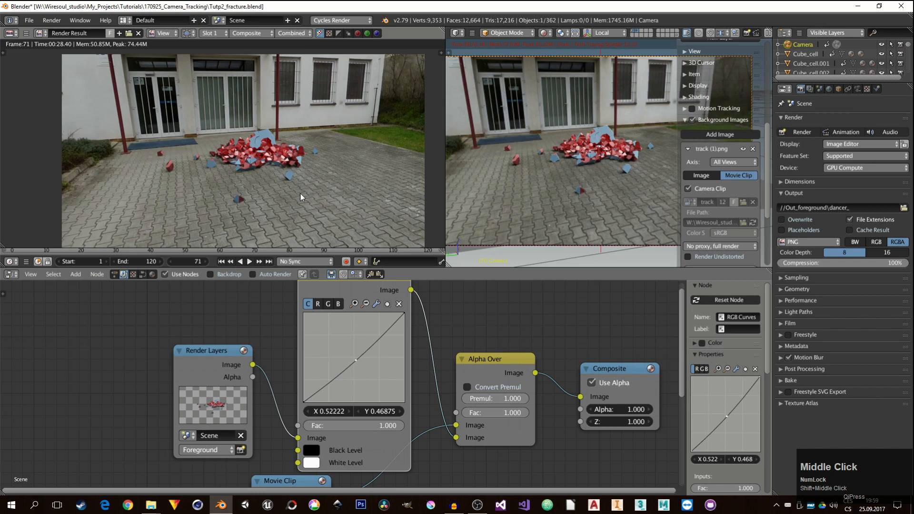
Step: Insert a Lens Distortion node between Alpha Over and Composite, with Fit enabled and Dispersion set to 0.003
middle_click_drag(596, 381, 566, 374)
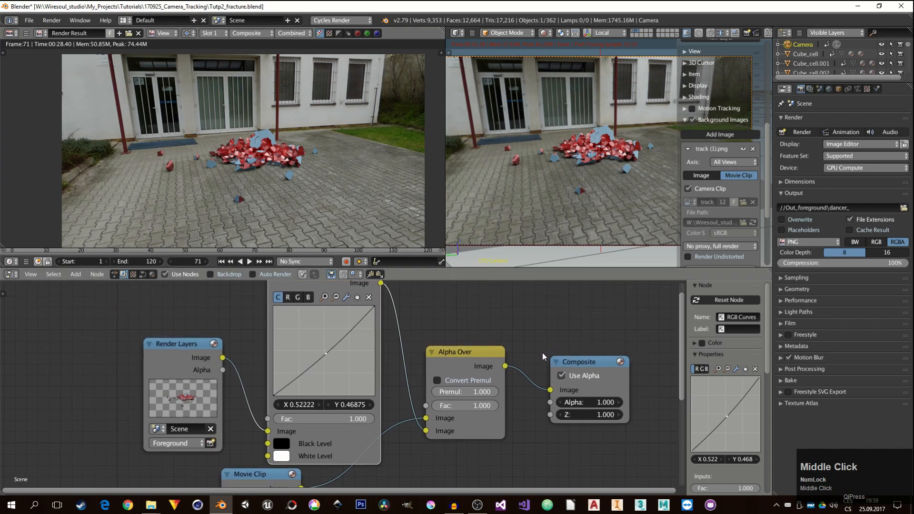
middle_click_drag(536, 343, 526, 322)
key("shift+a")
left_click(562, 388)
left_click(481, 371)
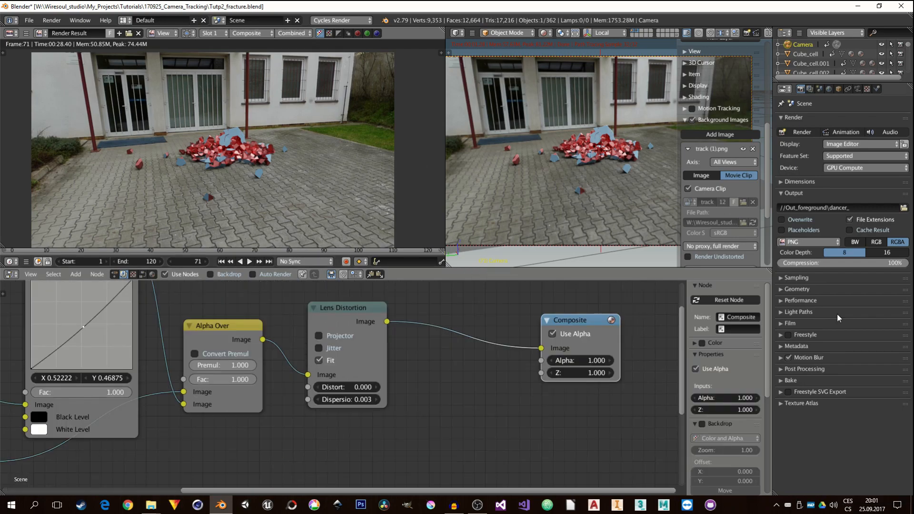